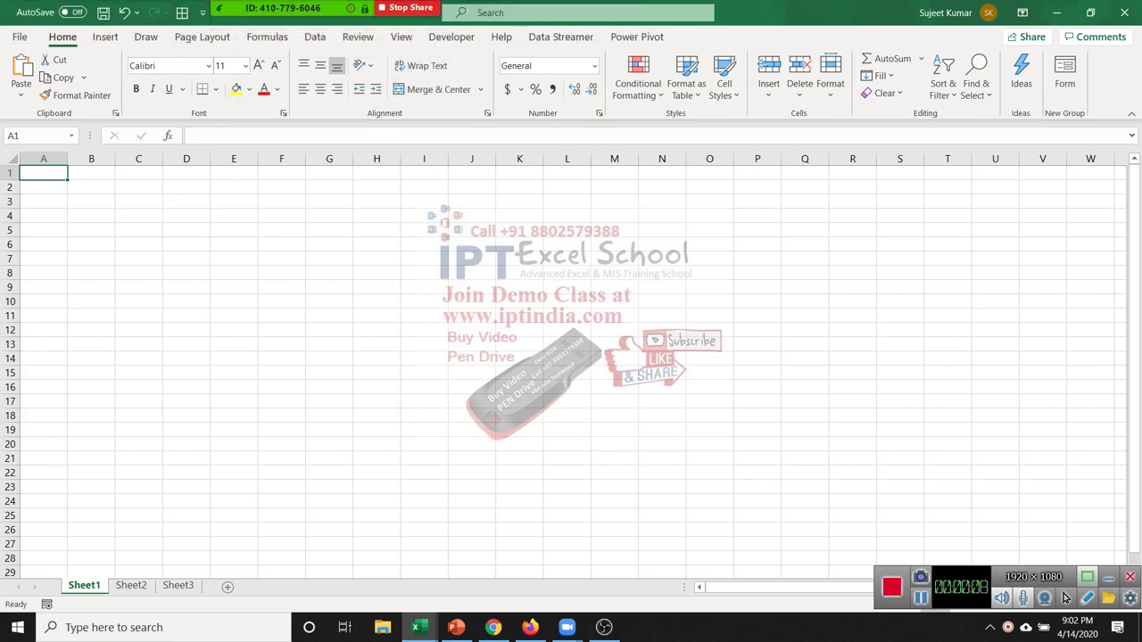
- Switch to the Developer tab, briefly opening and leaving the File area
{"action": "key", "text": "alt+l"}
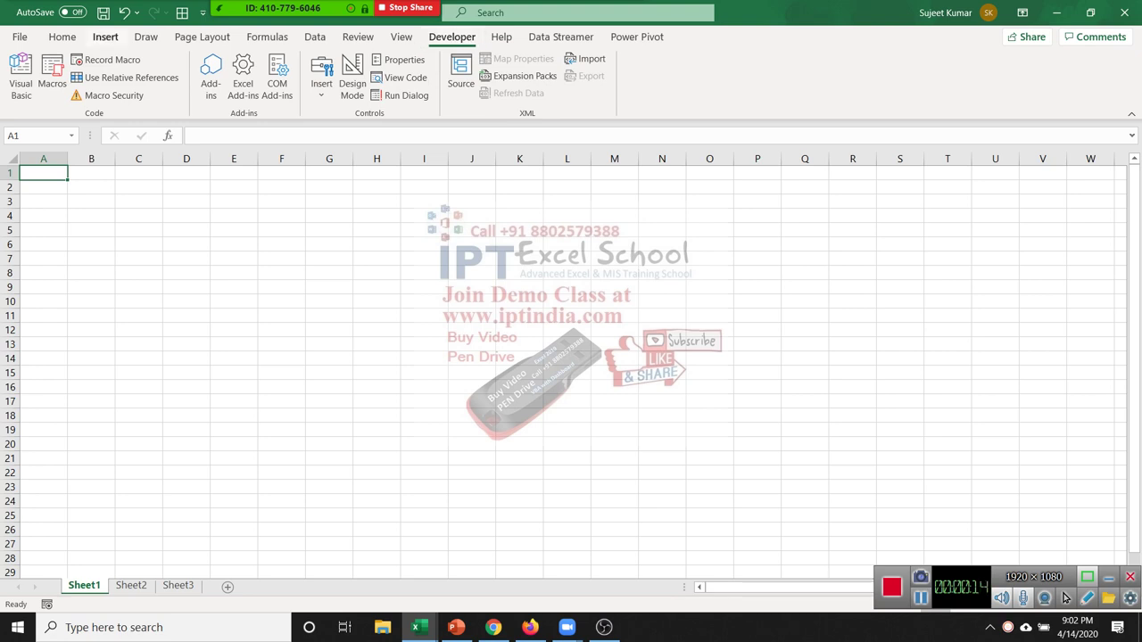
{"action": "key", "text": "alt+f"}
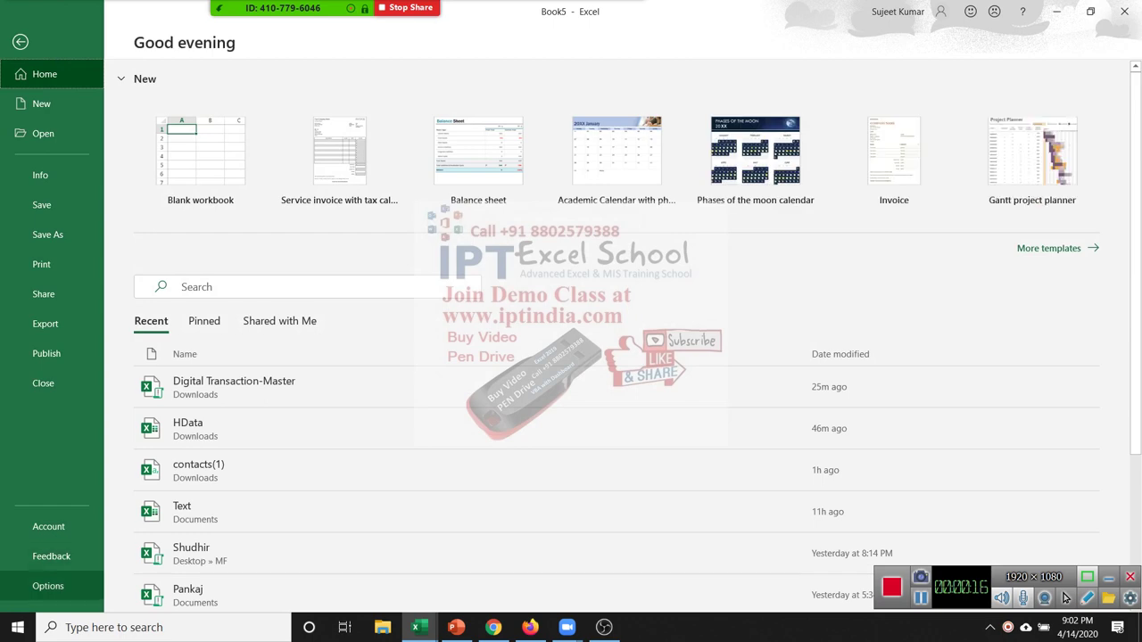
{"action": "key", "text": "Escape"}
- Check in Excel Options' Customize Ribbon that Developer is enabled, then close the dialog
{"action": "key", "text": "alt+t"}
{"action": "key", "text": "o"}
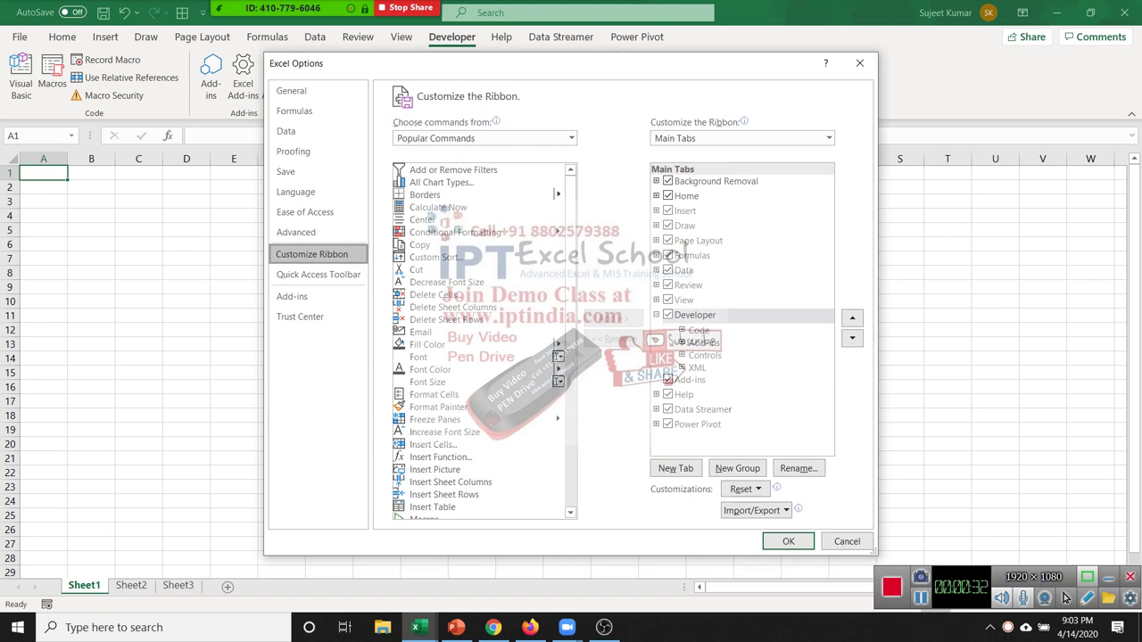
{"action": "key", "text": "Left"}
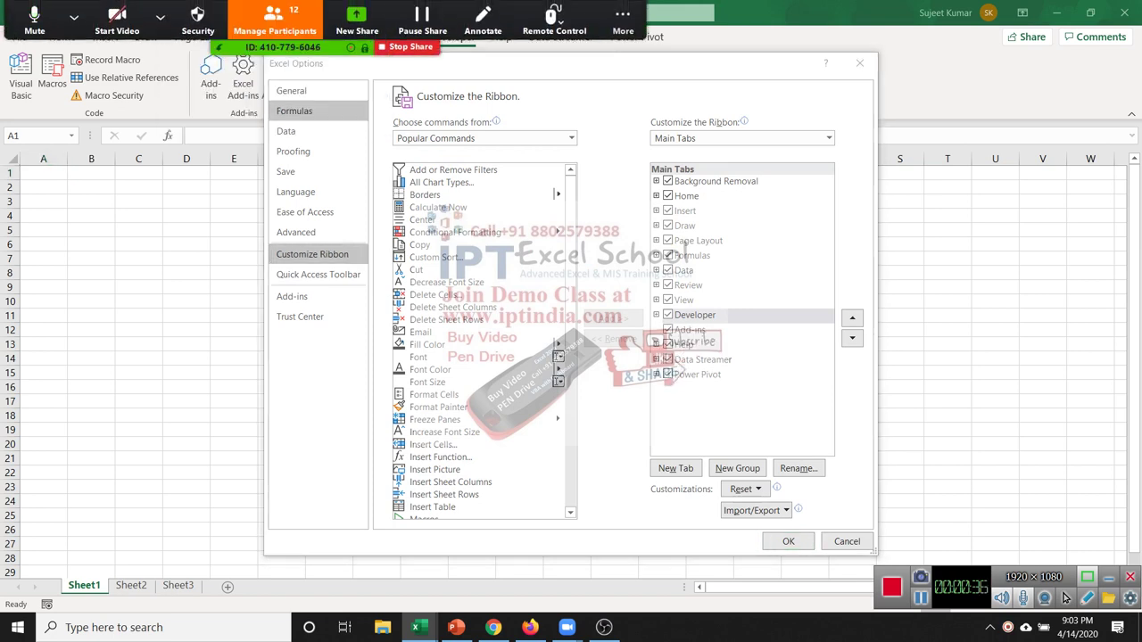
{"action": "left_click", "coordinate": [290, 90]}
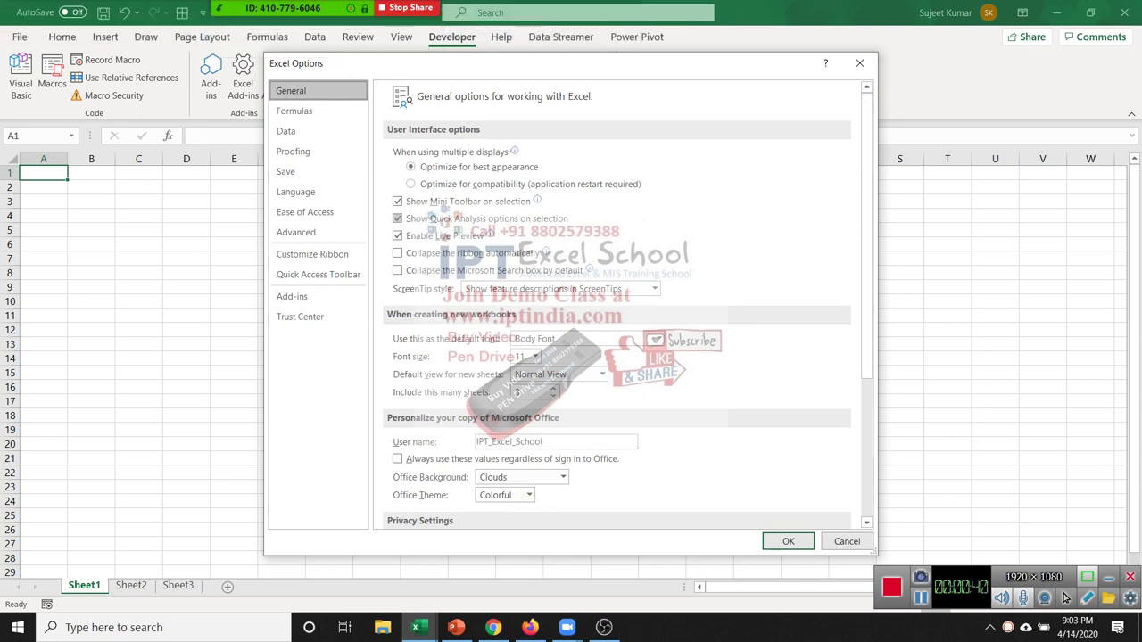
{"action": "key", "text": "Return"}
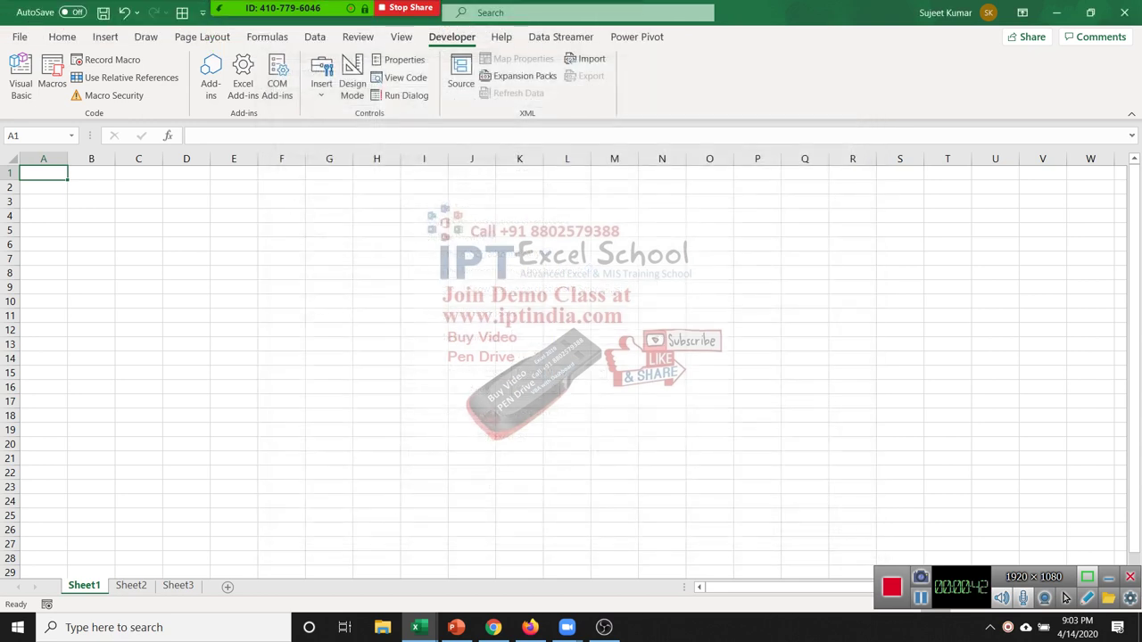
{"action": "left_click", "coordinate": [91, 229]}
{"action": "left_click", "coordinate": [43, 186]}
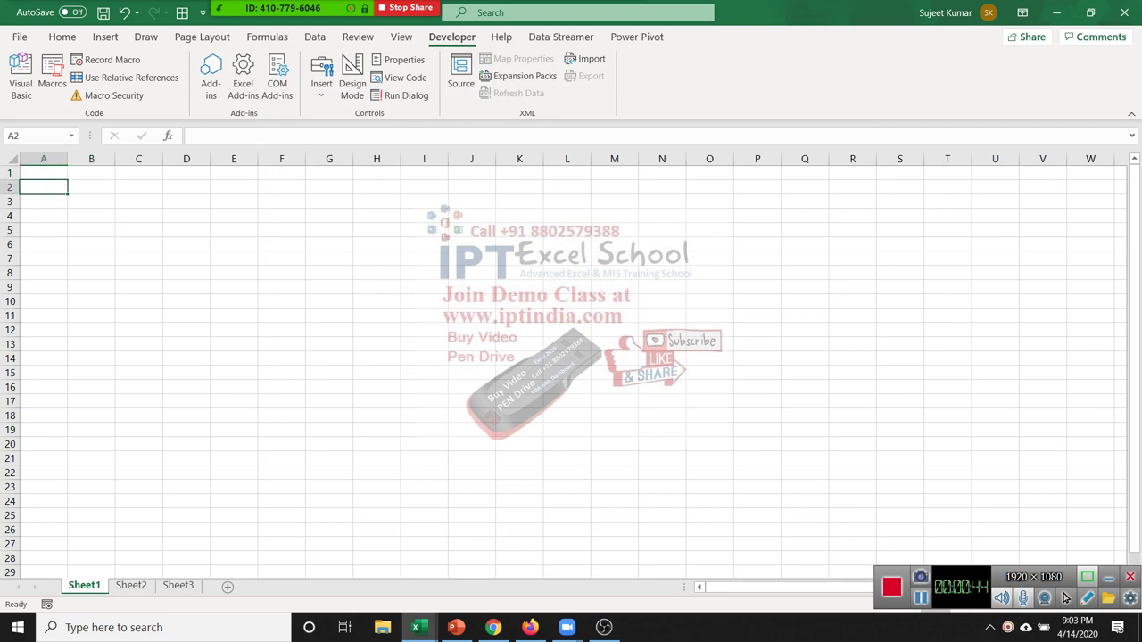
{"action": "left_click", "coordinate": [108, 95]}
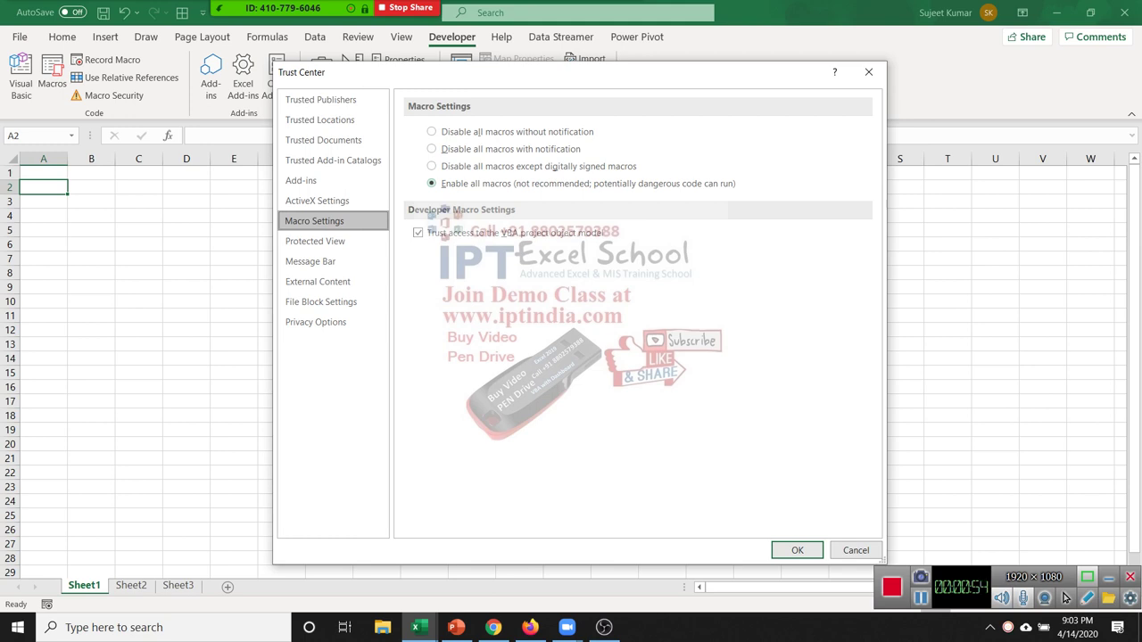
{"action": "key", "text": "Return"}
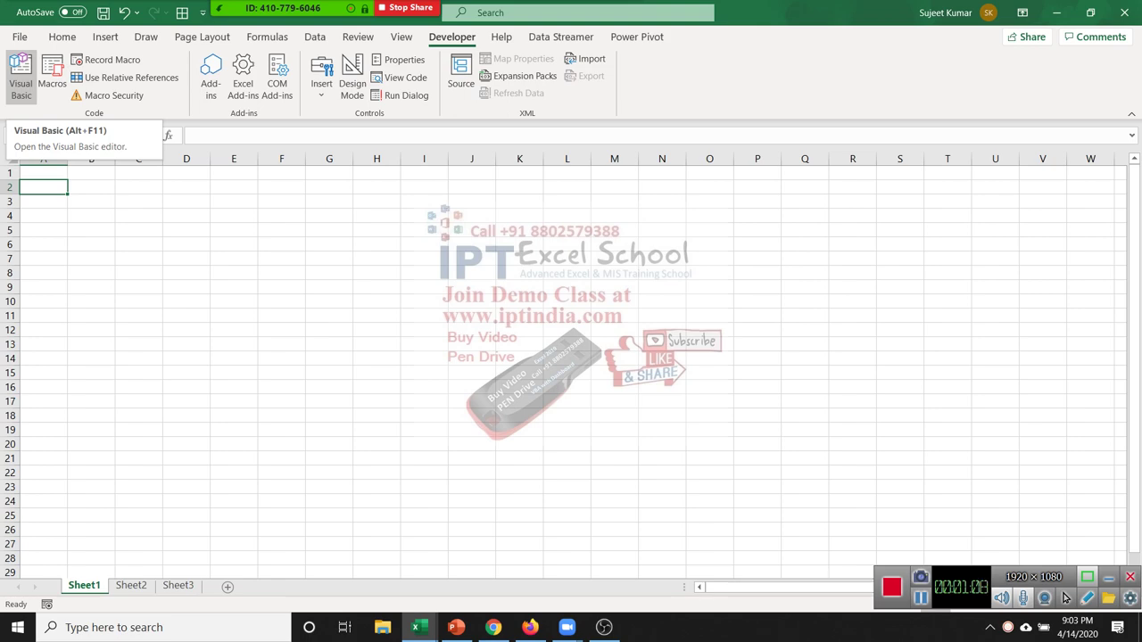
{"action": "left_click", "coordinate": [20, 76]}
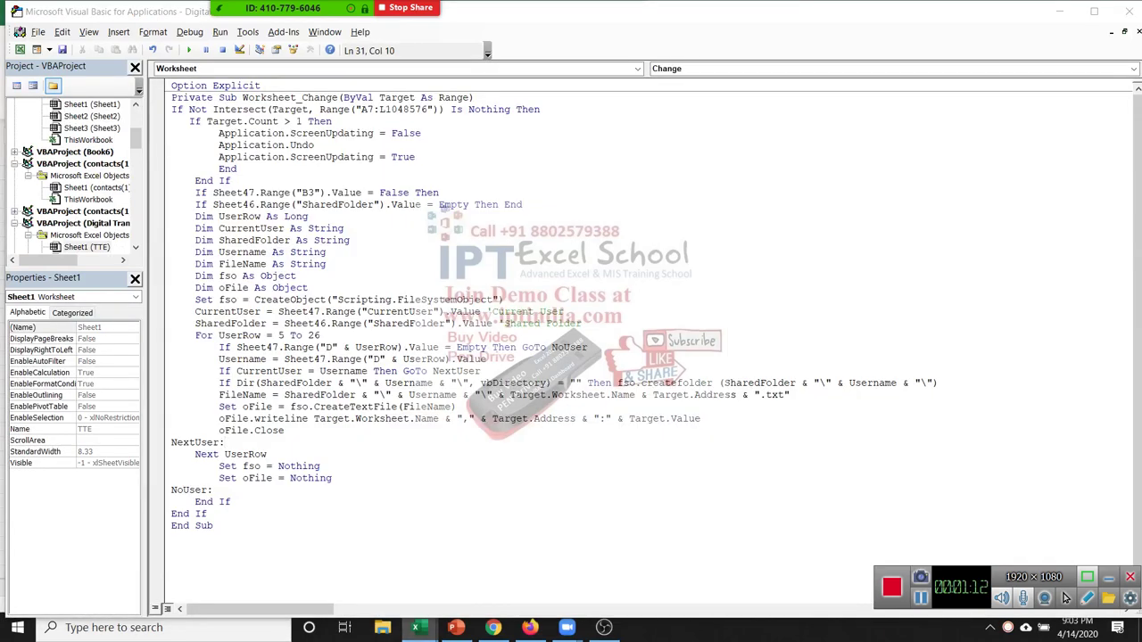
- Switch to the contacts(1) workbook, then back to the blank workbook and select cell K20
{"action": "mouse_move", "coordinate": [416, 627]}
{"action": "left_click", "coordinate": [399, 558]}
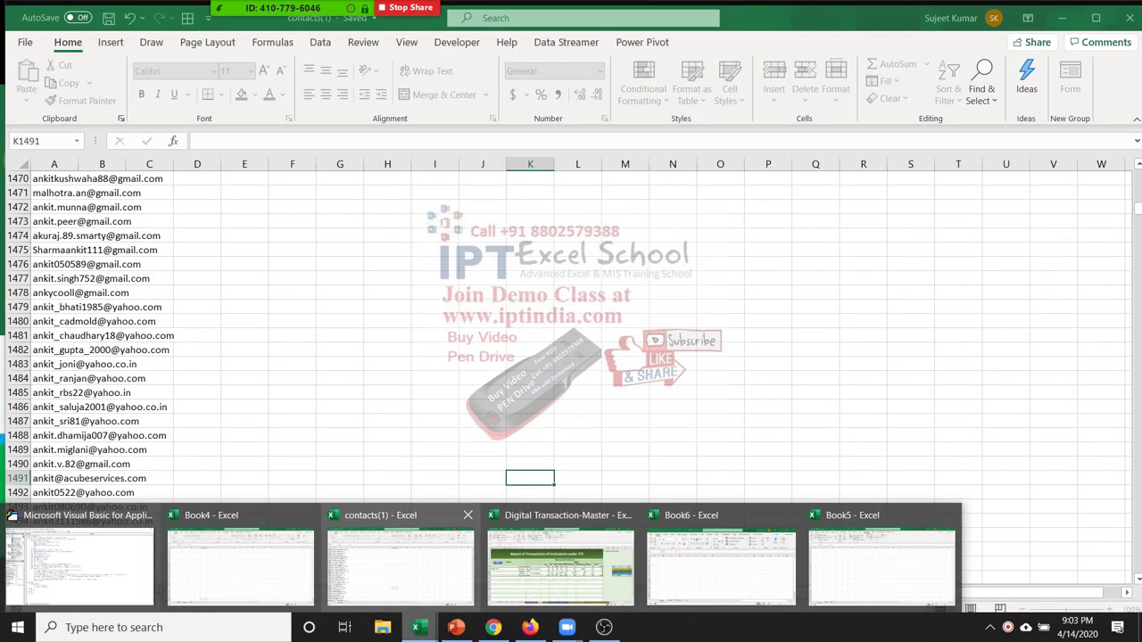
{"action": "mouse_move", "coordinate": [562, 558]}
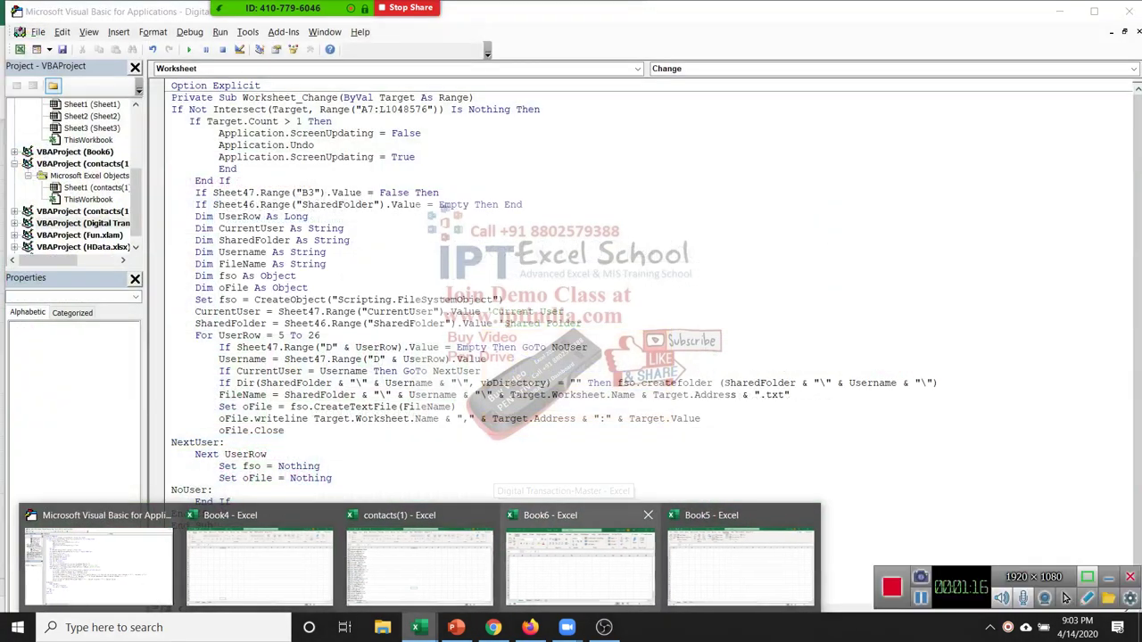
{"action": "left_click", "coordinate": [881, 563]}
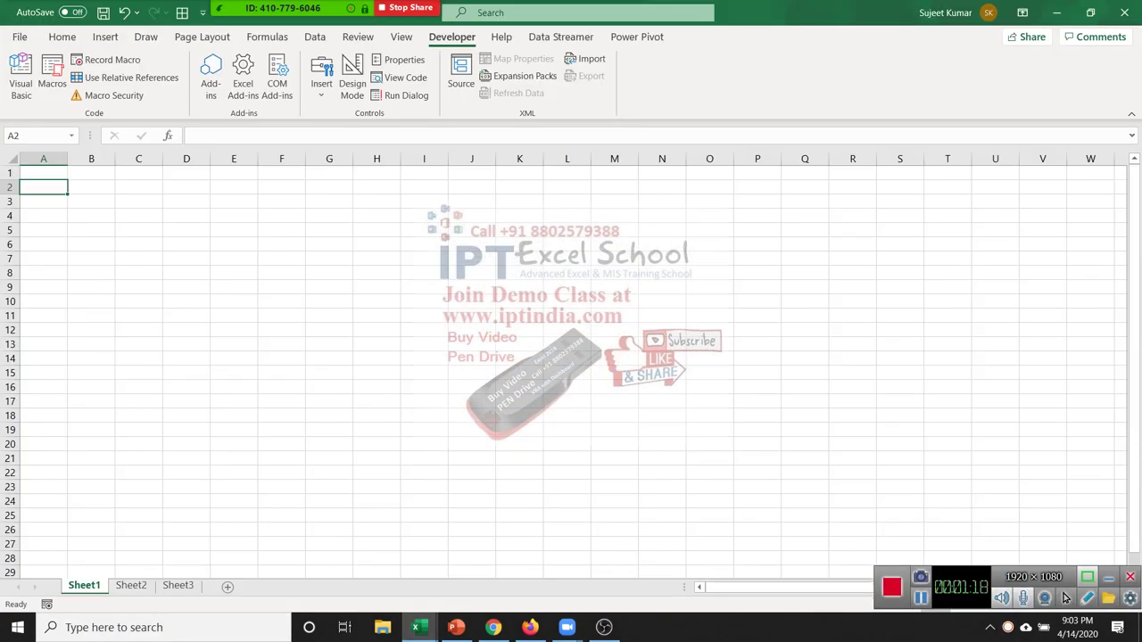
{"action": "left_click", "coordinate": [520, 443]}
- Close contacts(1) from its taskbar thumbnail and bring the VBA editor back to the front
{"action": "mouse_move", "coordinate": [416, 628]}
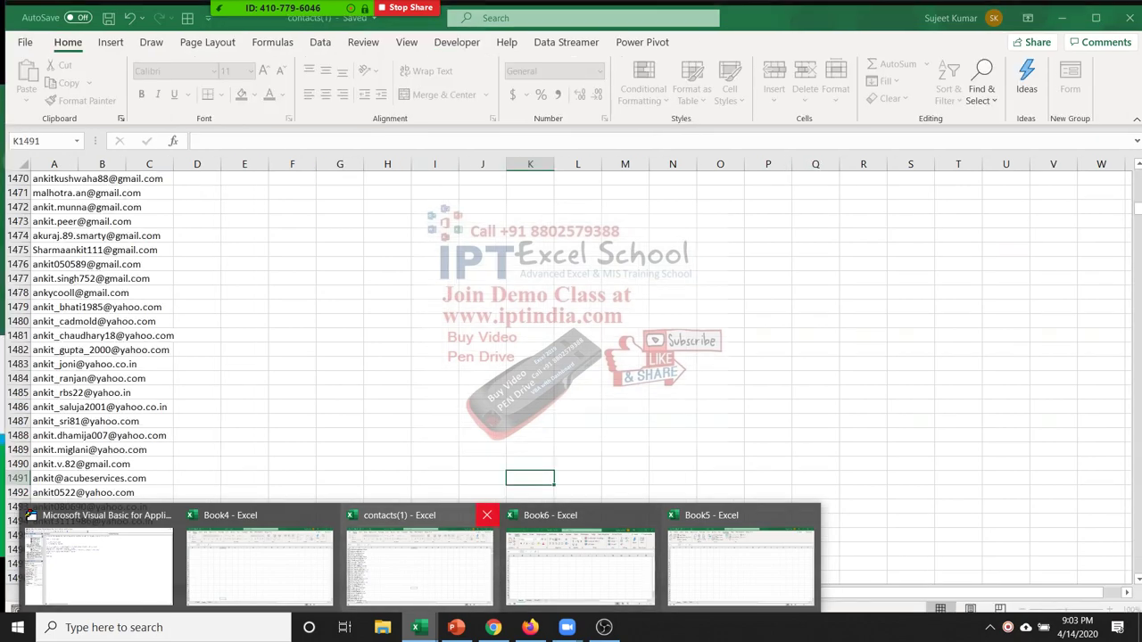
{"action": "left_click", "coordinate": [486, 515]}
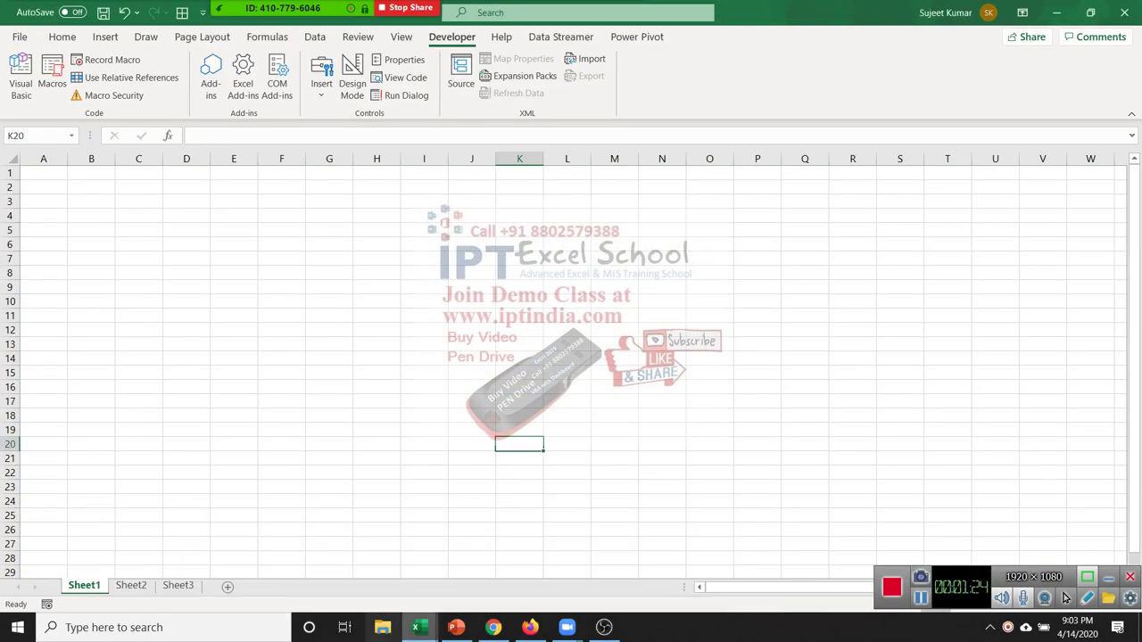
{"action": "mouse_move", "coordinate": [416, 628]}
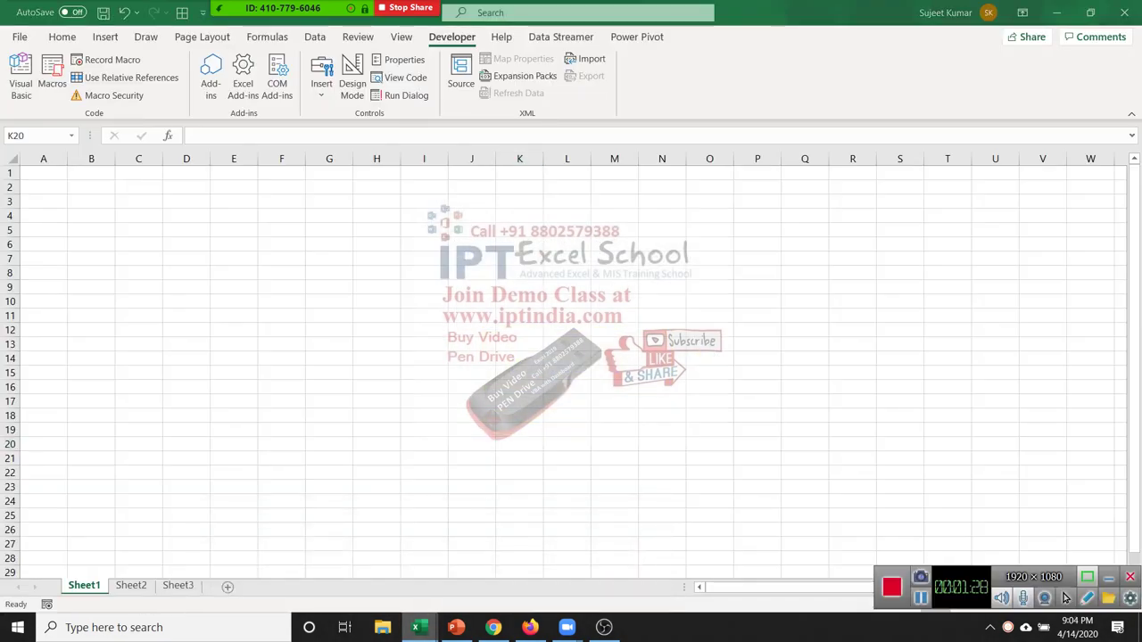
{"action": "left_click", "coordinate": [255, 558]}
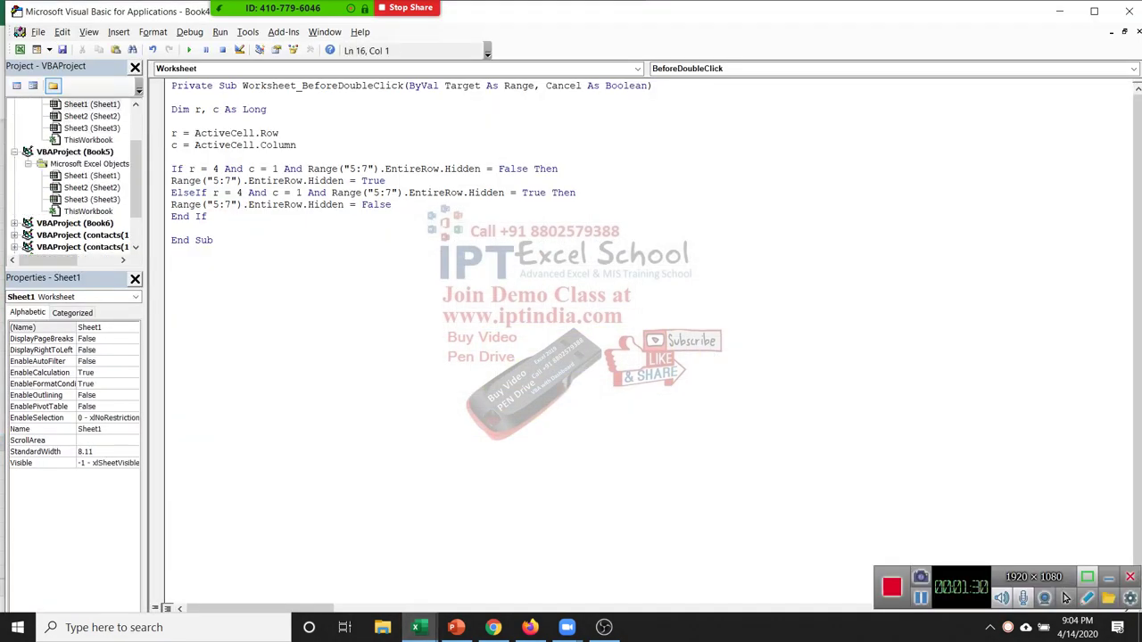
- Close the open code window, visit the Book4 workbook, and return to the VBA editor
{"action": "key", "text": "ctrl+r"}
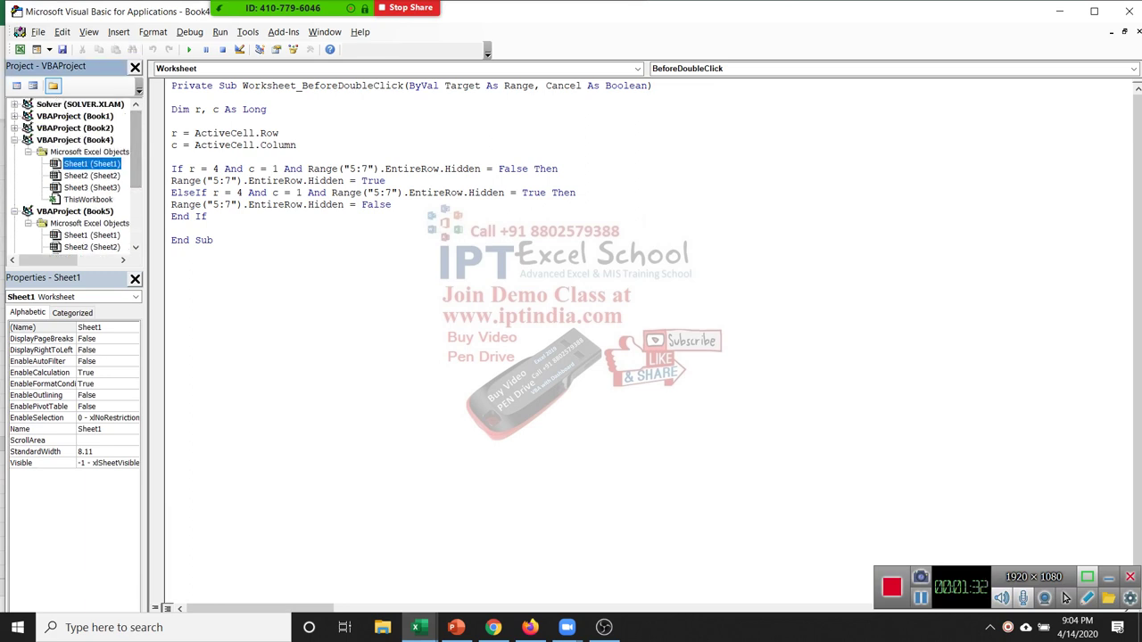
{"action": "key", "text": "Left"}
{"action": "key", "text": "Left"}
{"action": "key", "text": "Left"}
{"action": "key", "text": "ctrl+F4"}
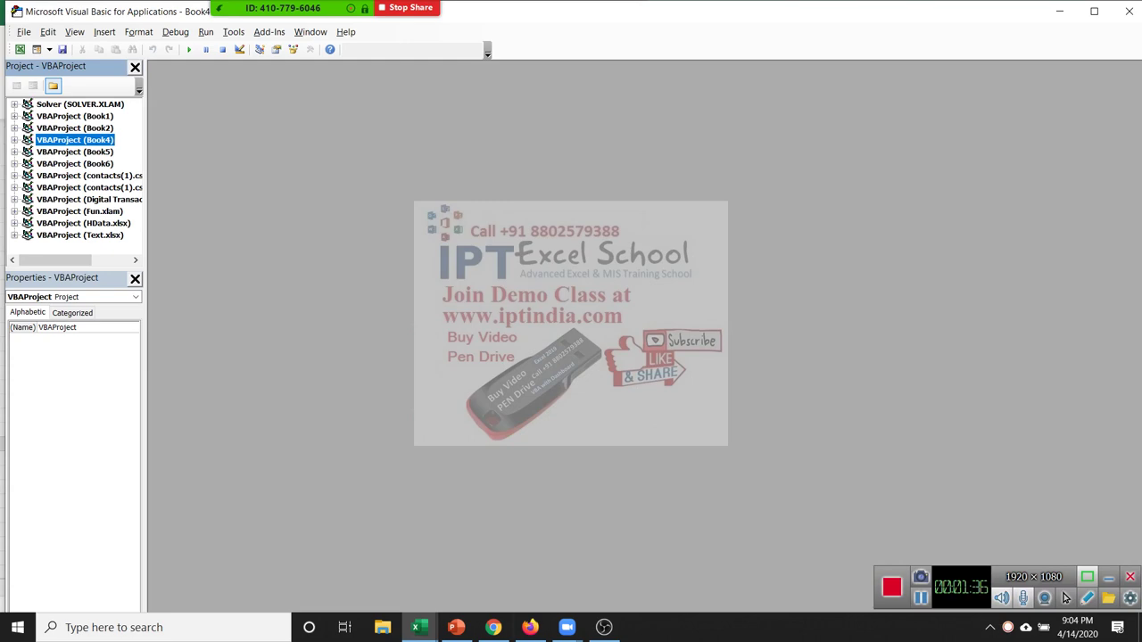
{"action": "left_click", "coordinate": [416, 627]}
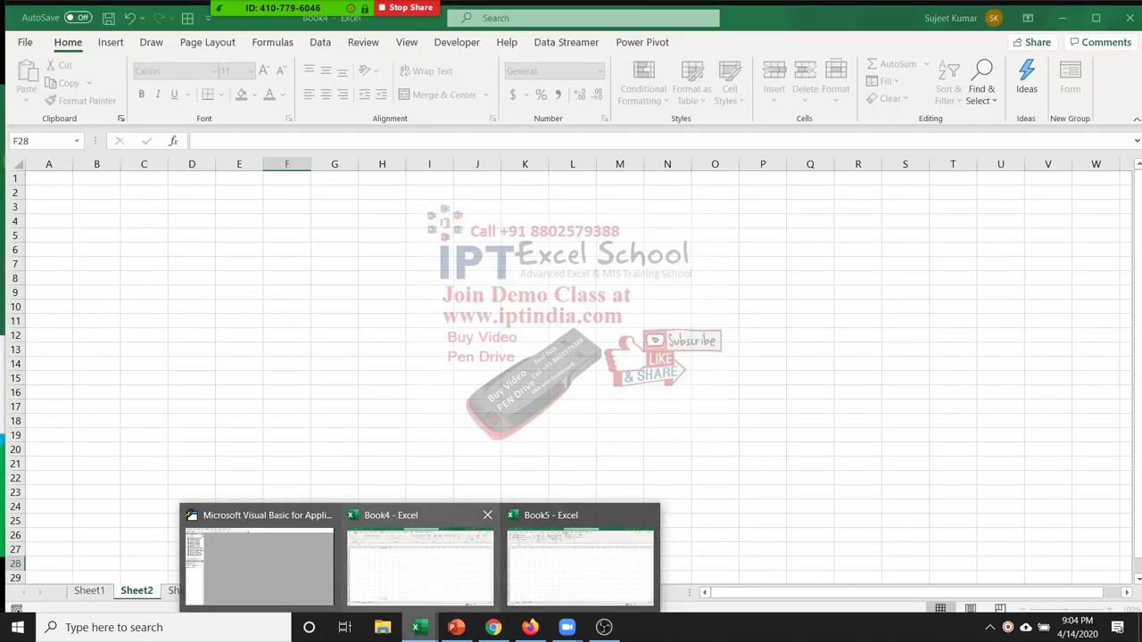
{"action": "left_click", "coordinate": [419, 562]}
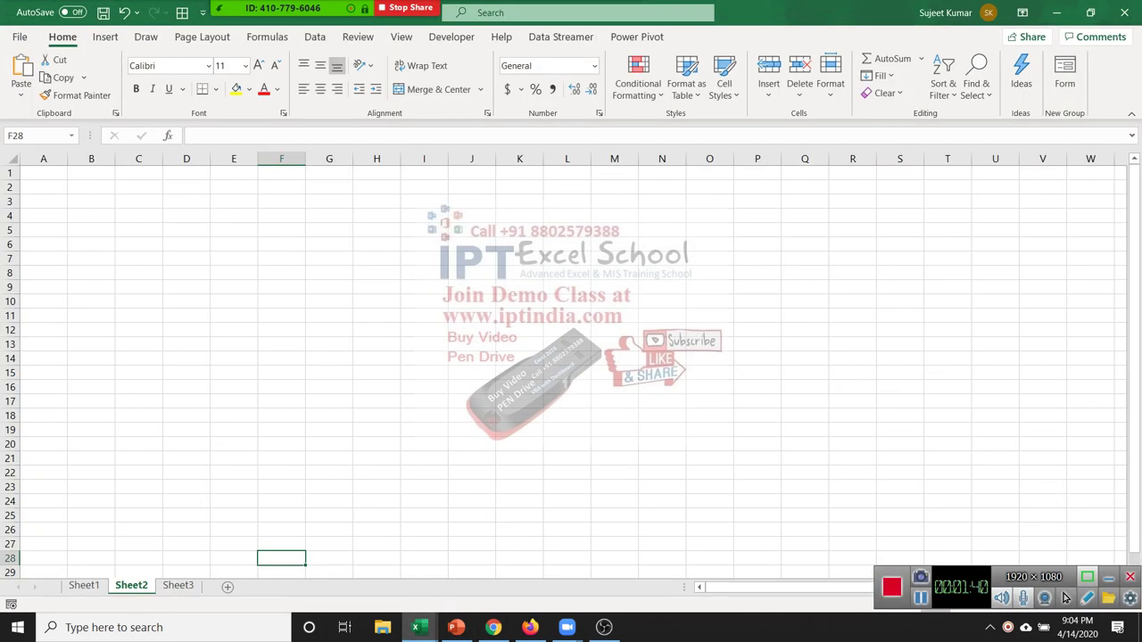
{"action": "left_click", "coordinate": [416, 627]}
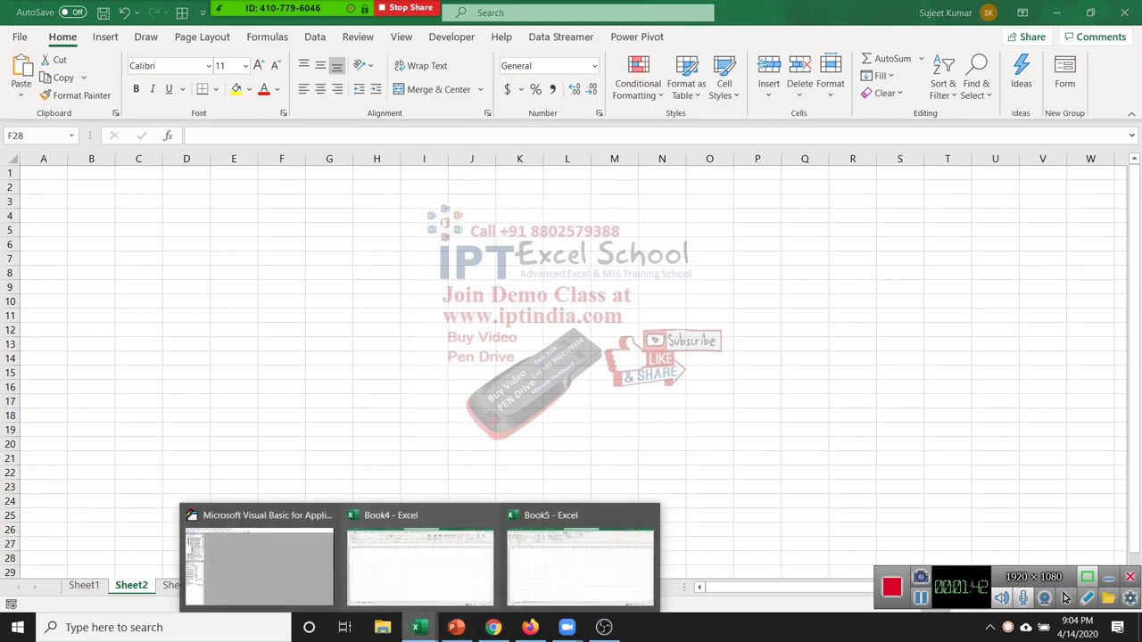
{"action": "left_click", "coordinate": [259, 562]}
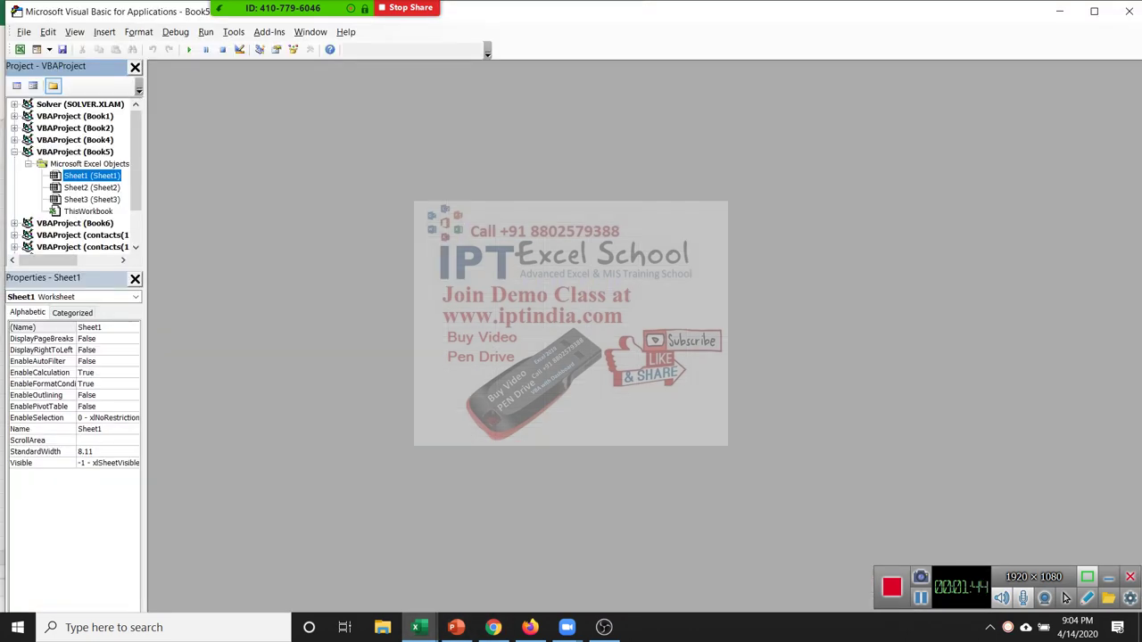
- Expand VBAProject (Book4) and review Sheet1's BeforeDoubleClick code and ThisWorkbook
{"action": "left_click", "coordinate": [14, 152]}
{"action": "left_click", "coordinate": [14, 140]}
{"action": "left_click", "coordinate": [91, 164]}
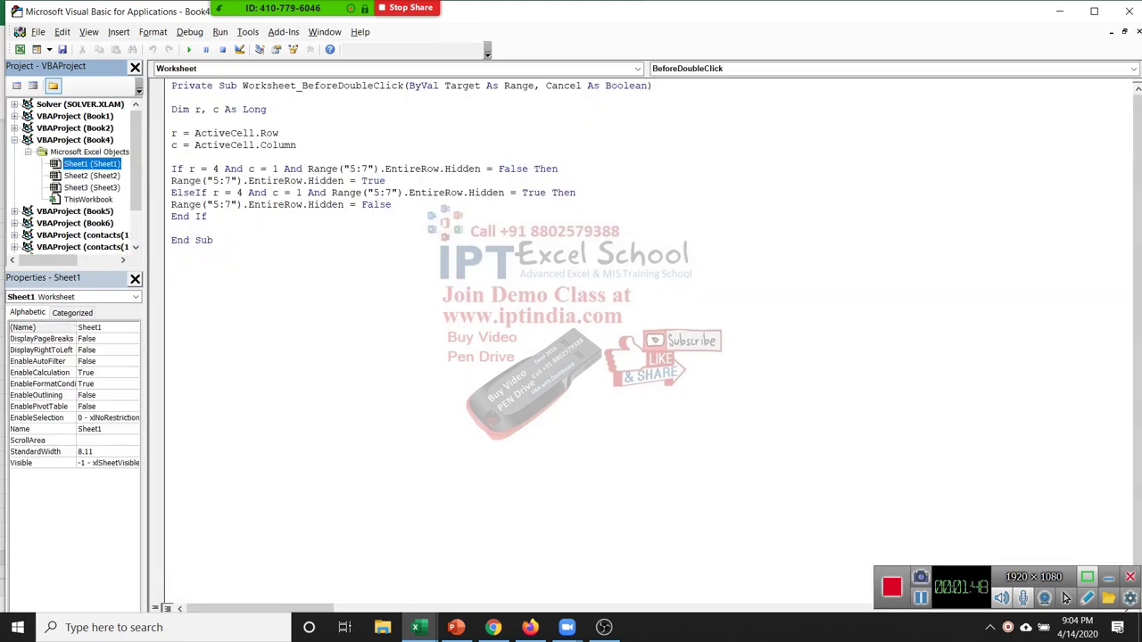
{"action": "left_click", "coordinate": [88, 199]}
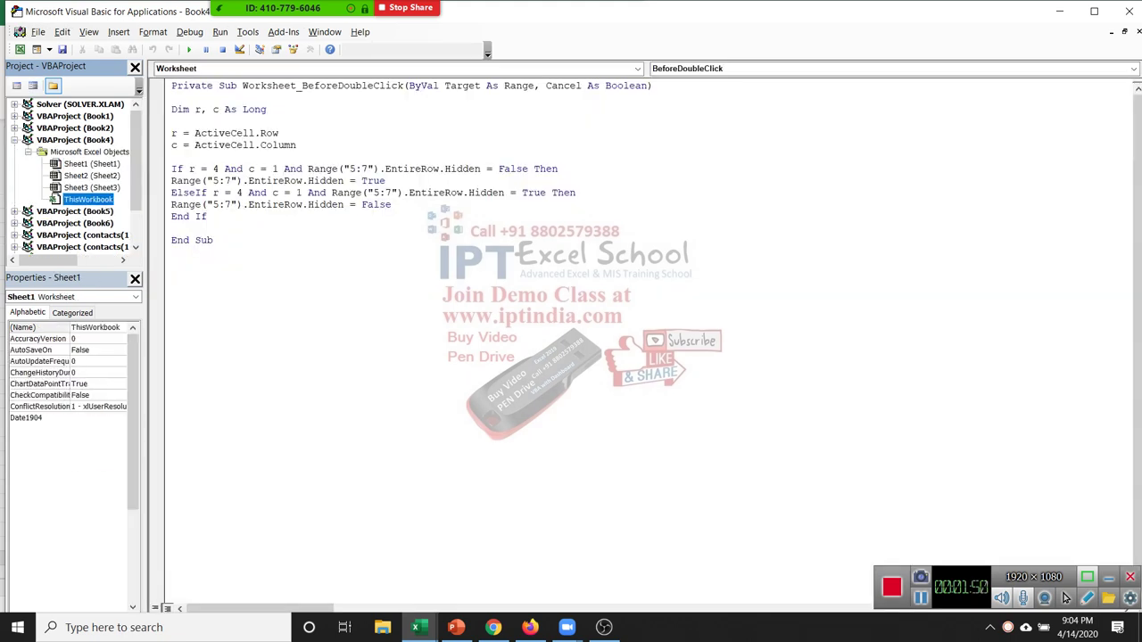
{"action": "left_click", "coordinate": [91, 164]}
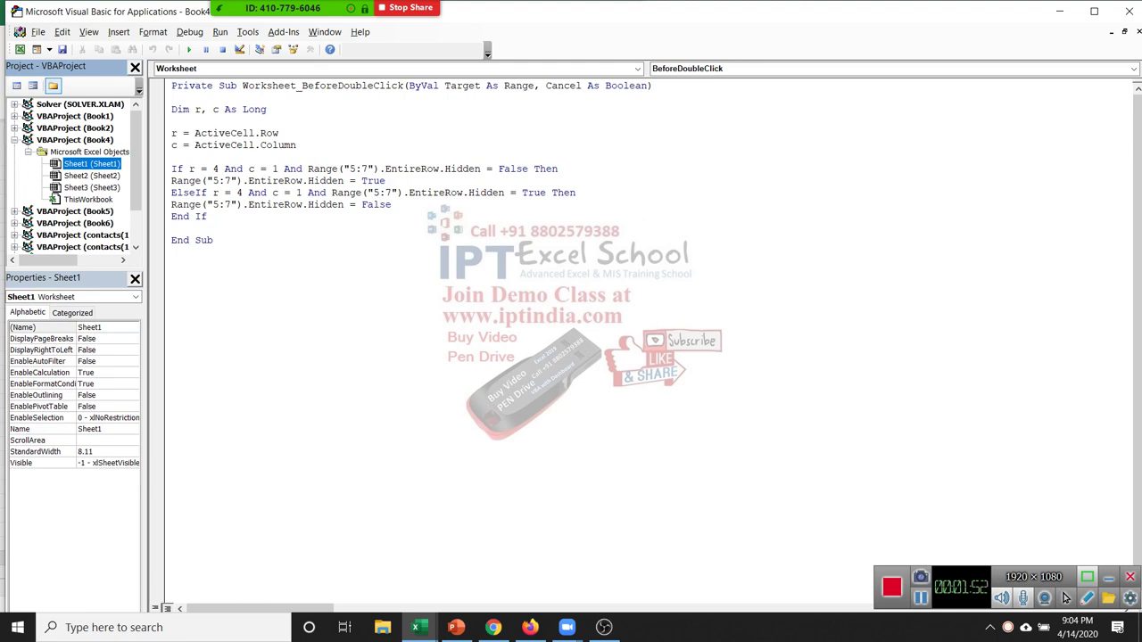
{"action": "left_click", "coordinate": [172, 263]}
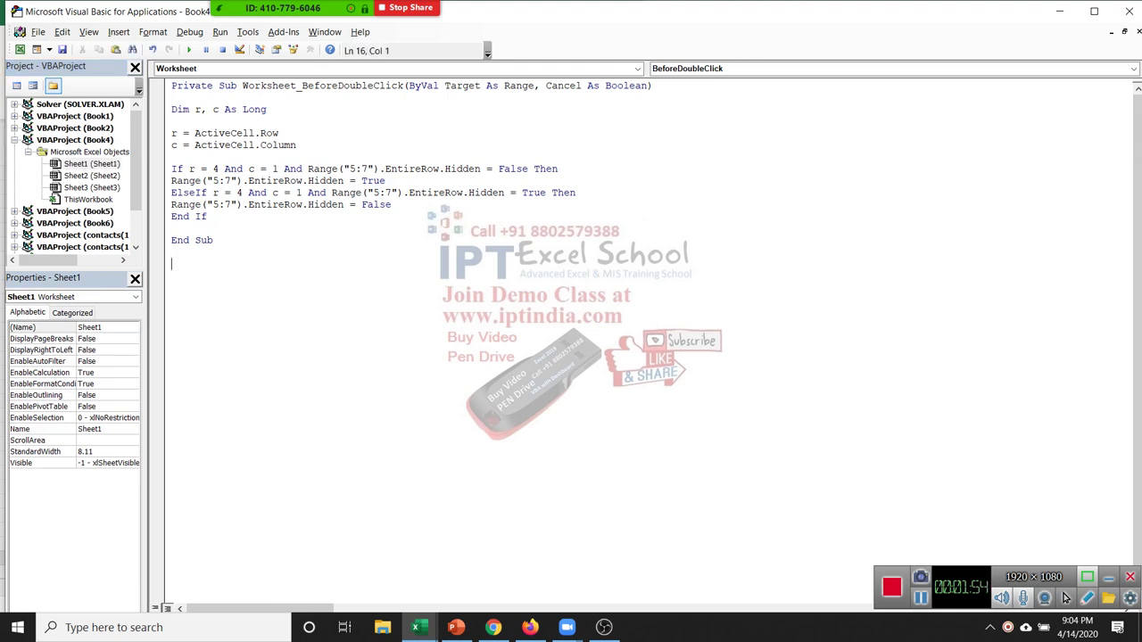
- Select Sheet2, open the Insert menu, then return to the Excel workbook
{"action": "left_click", "coordinate": [91, 176]}
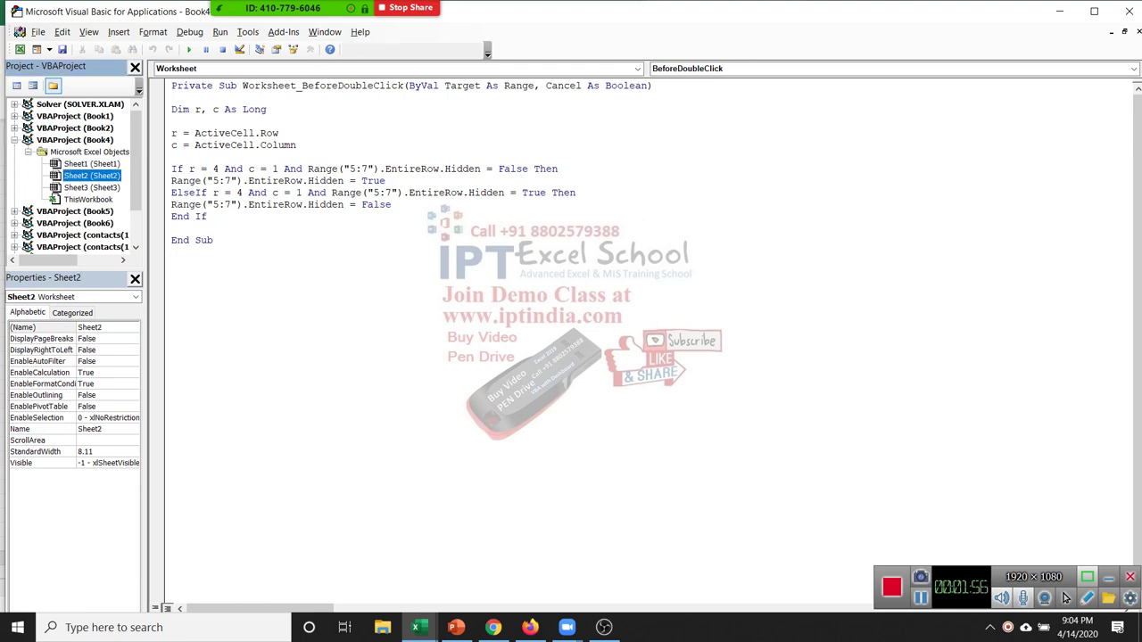
{"action": "left_click", "coordinate": [118, 31]}
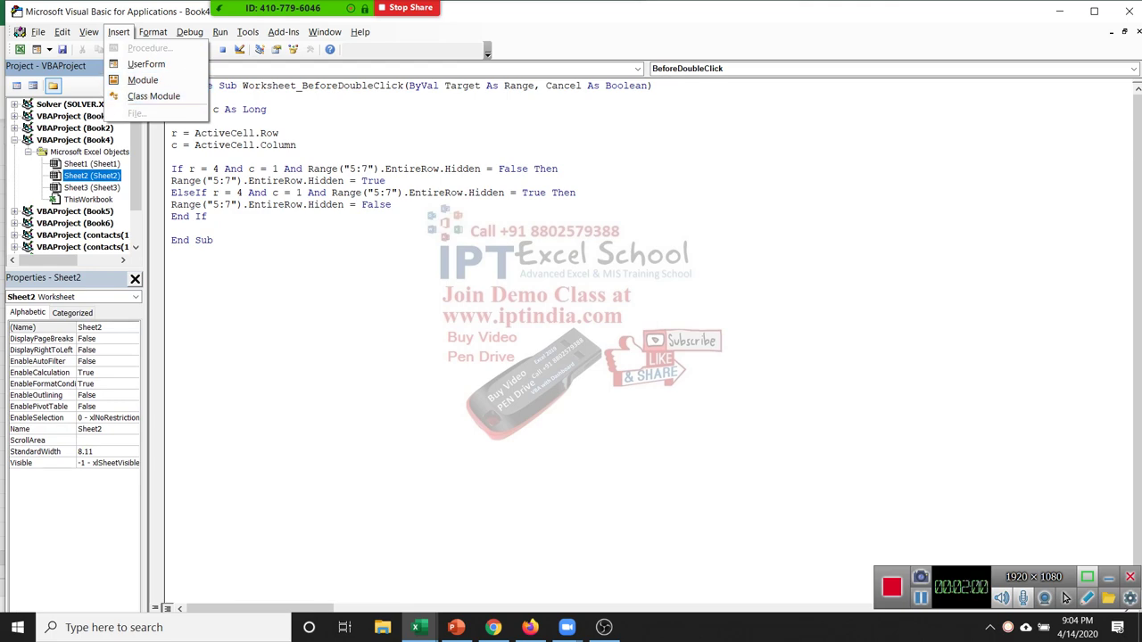
{"action": "left_click", "coordinate": [172, 263]}
{"action": "key", "text": "alt+F11"}
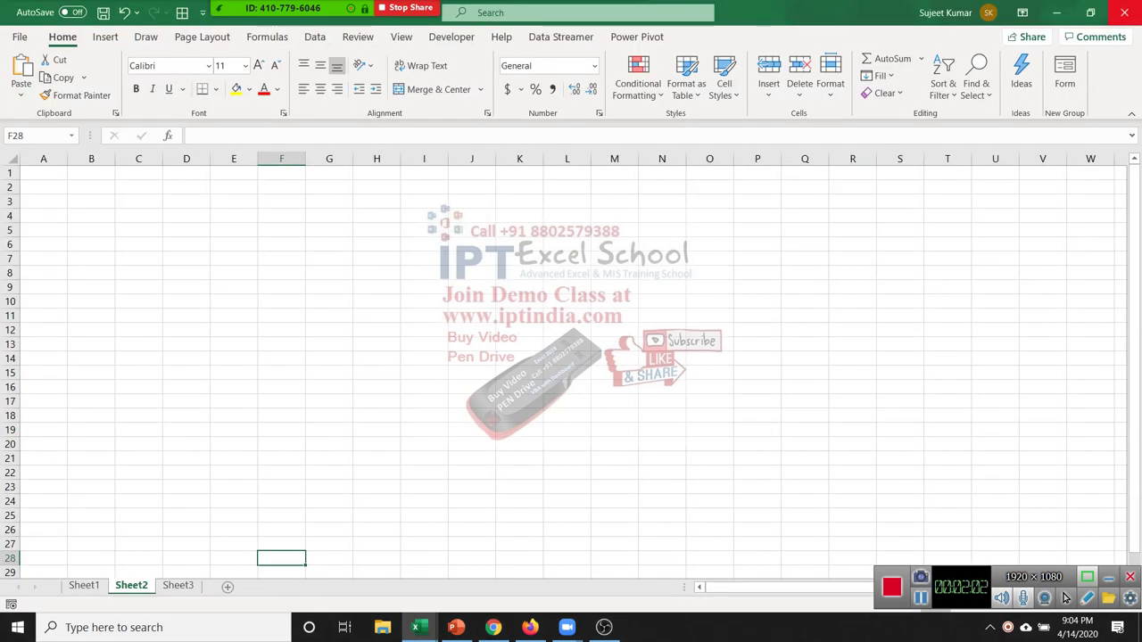
- Close the workbooks without saving and exit Excel
{"action": "key", "text": "alt+F4"}
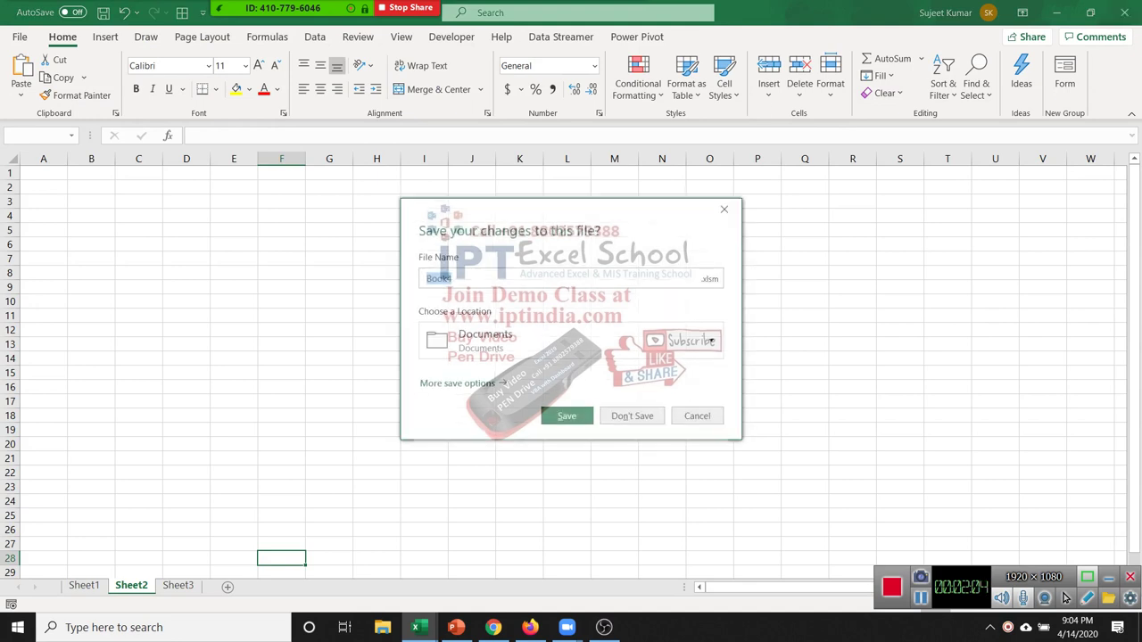
{"action": "key", "text": "n"}
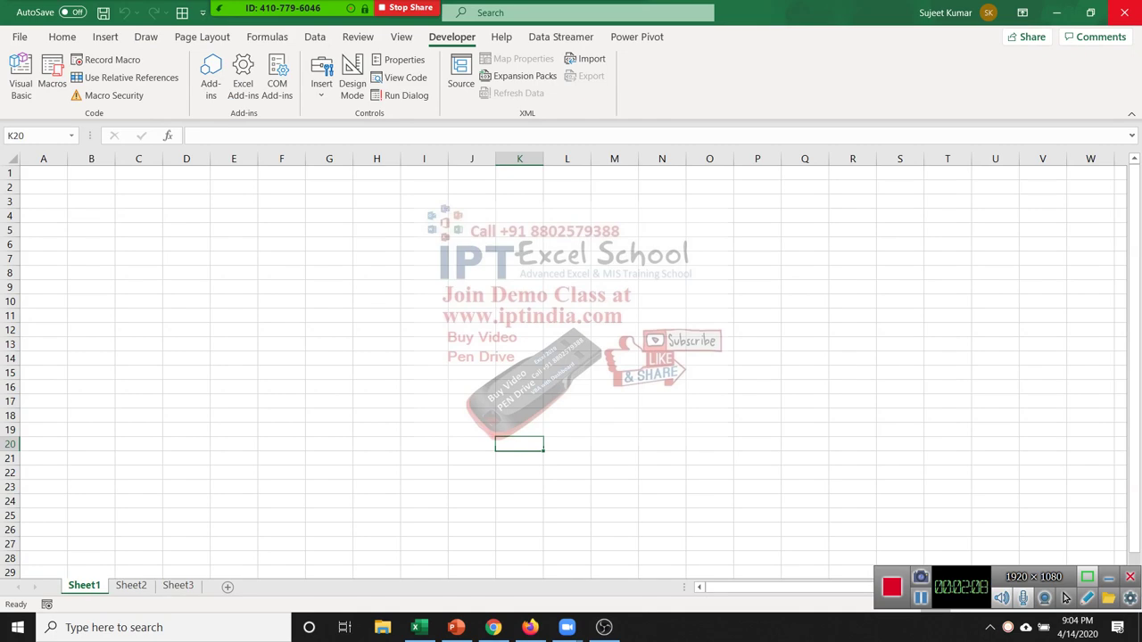
{"action": "key", "text": "ctrl+w"}
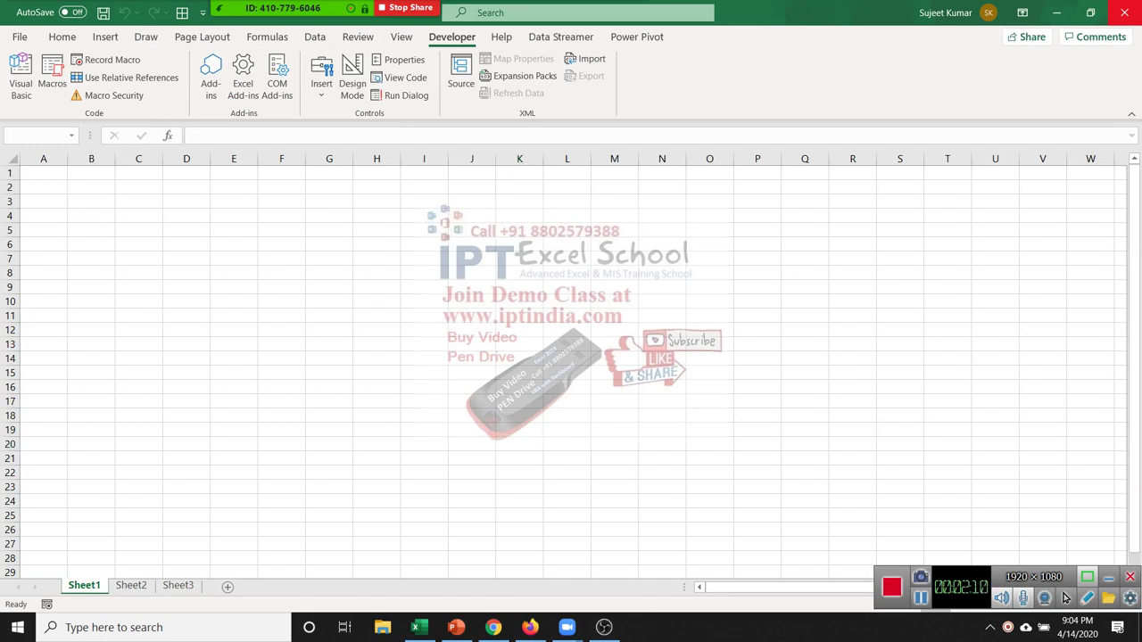
{"action": "key", "text": "alt+F4"}
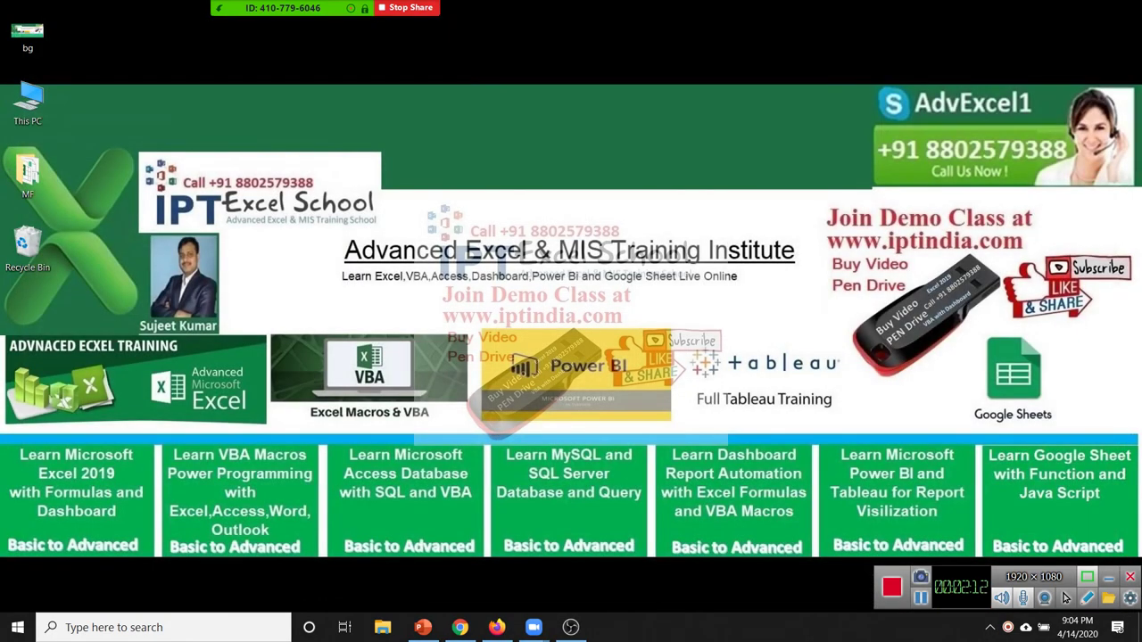
- Relaunch Excel through Windows search for 'exce' and create a blank workbook
{"action": "key", "text": "super+s"}
{"action": "type", "text": "ex"}
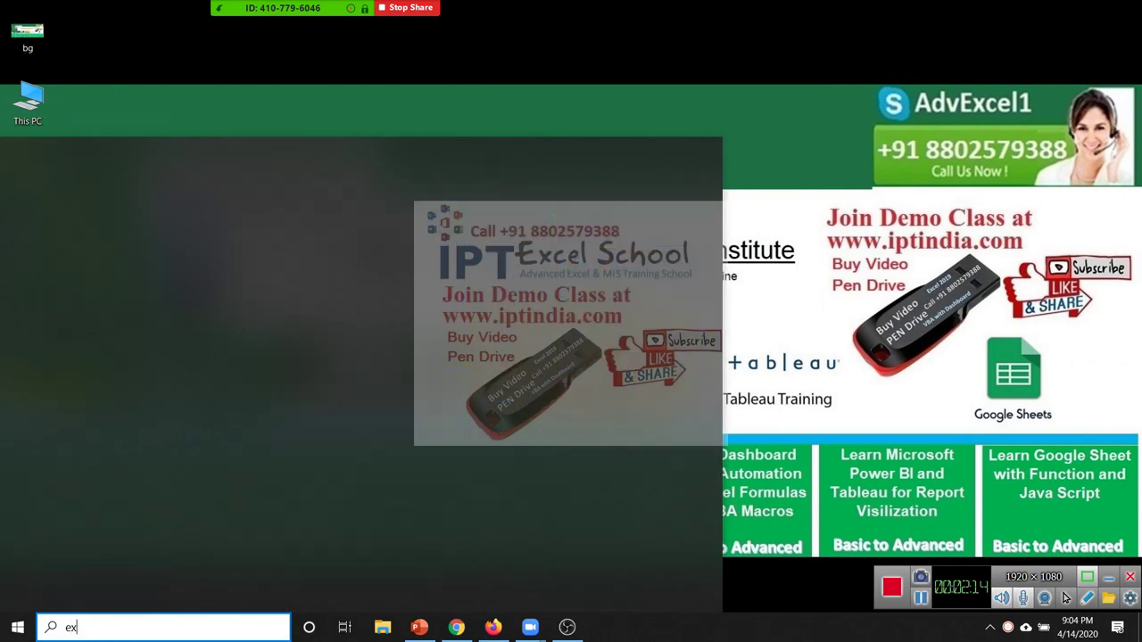
{"action": "type", "text": "ce"}
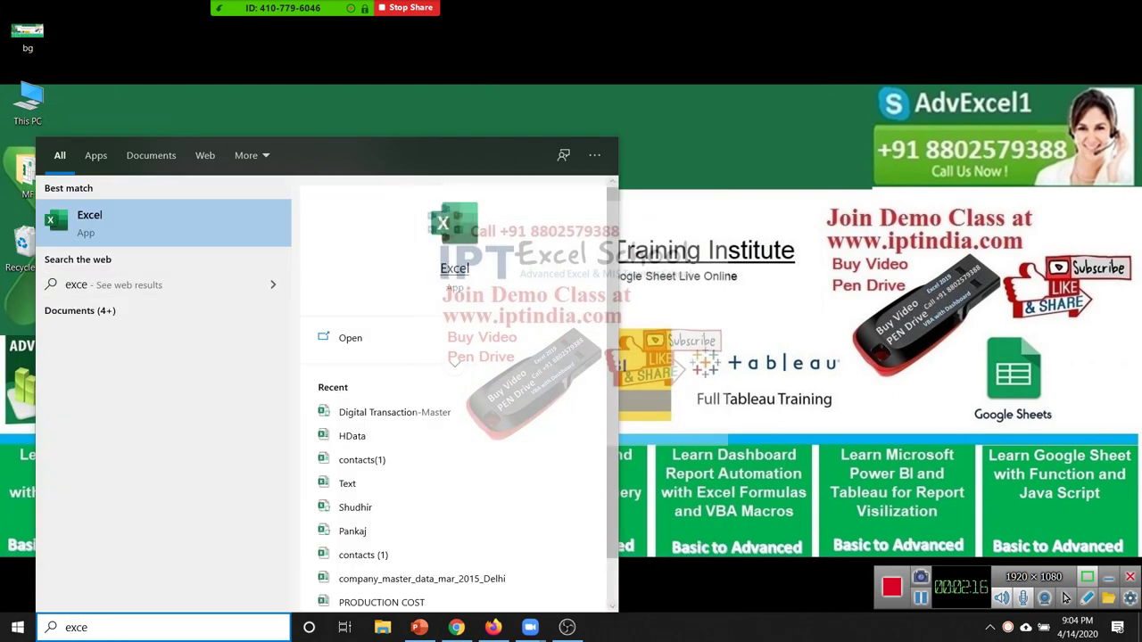
{"action": "key", "text": "Return"}
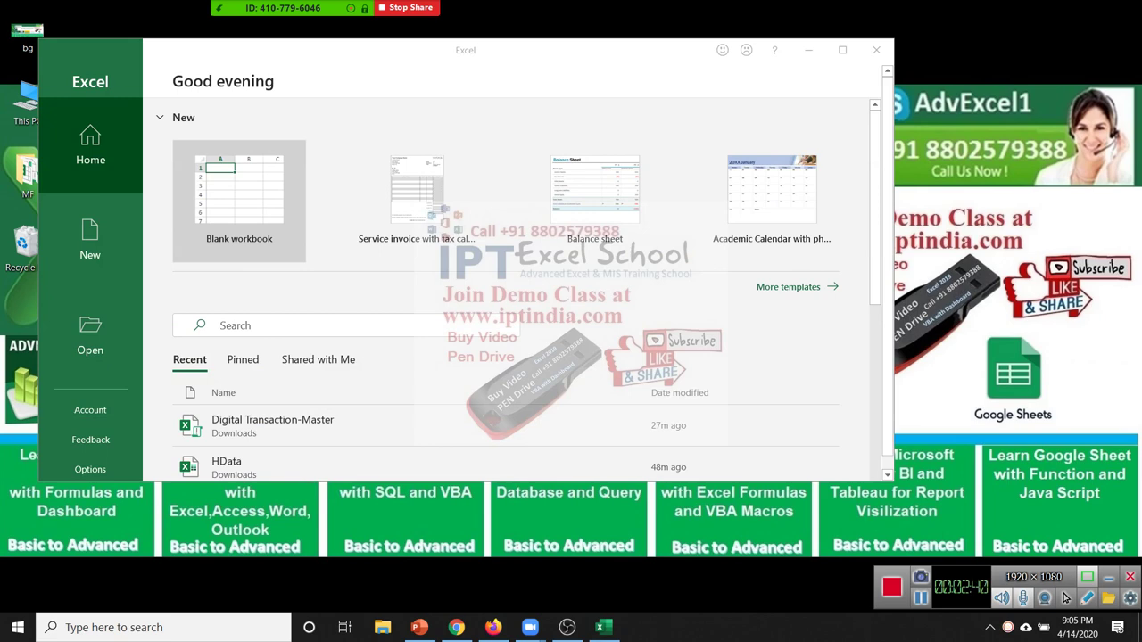
{"action": "left_click", "coordinate": [239, 201]}
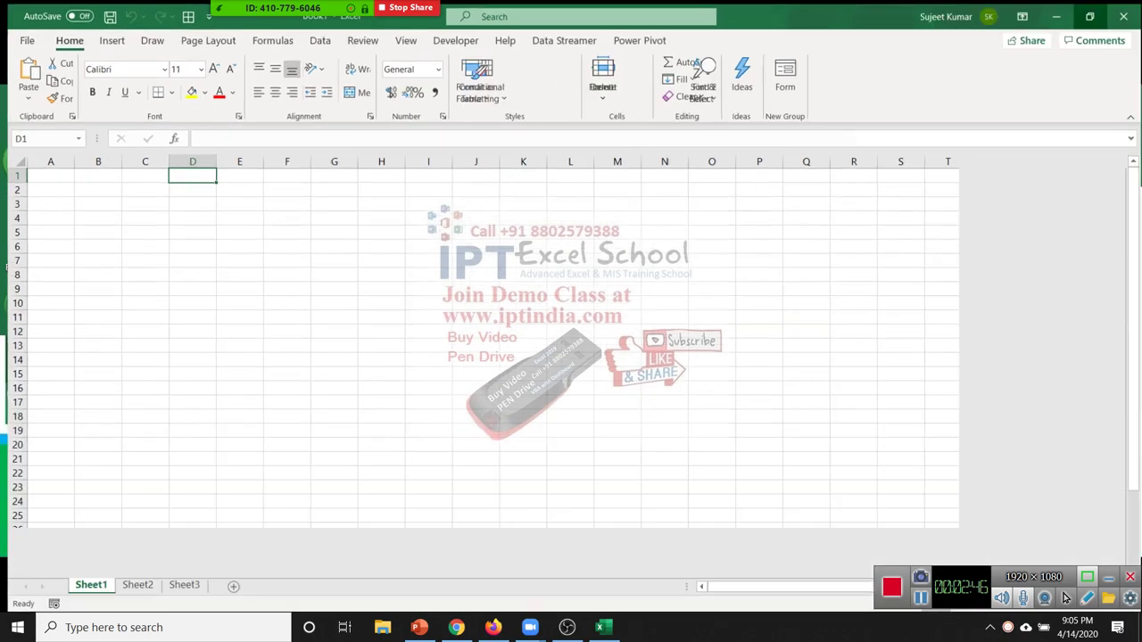
- Open the VBA editor from the Developer tab and Sheet1's code window, erasing stray test text
{"action": "left_click", "coordinate": [455, 40]}
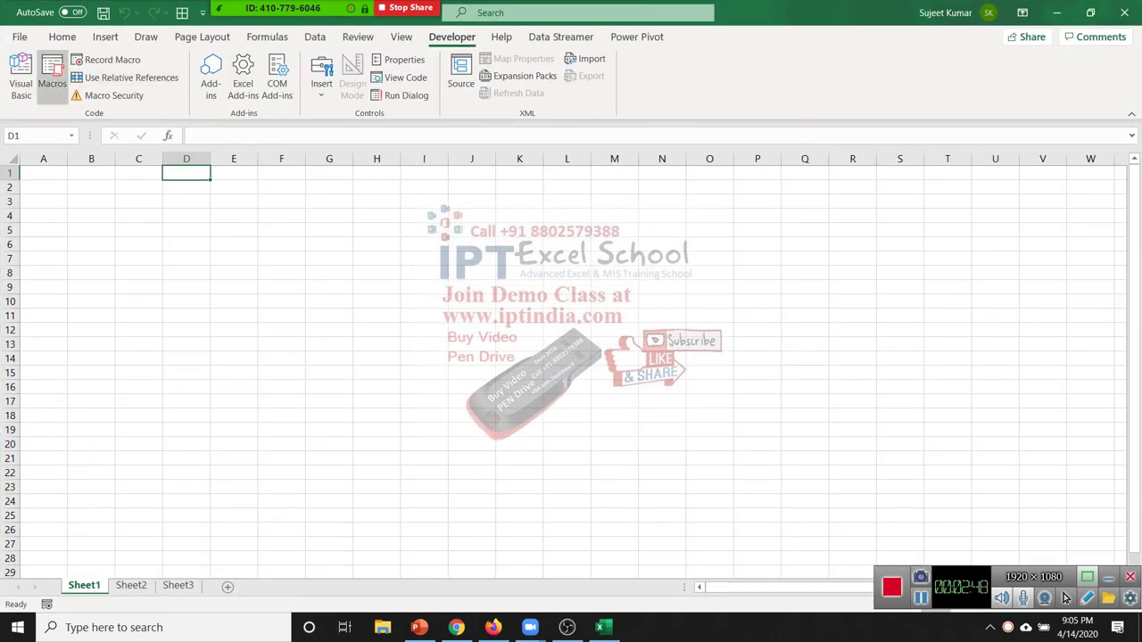
{"action": "left_click", "coordinate": [20, 76]}
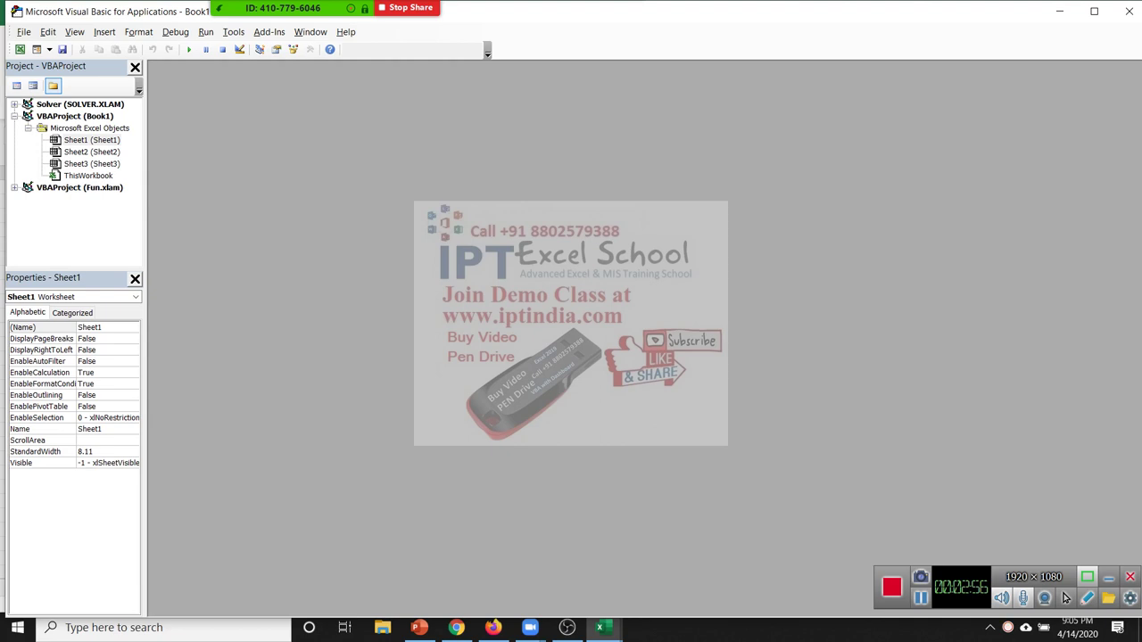
{"action": "left_click", "coordinate": [92, 140]}
{"action": "key", "text": "F7"}
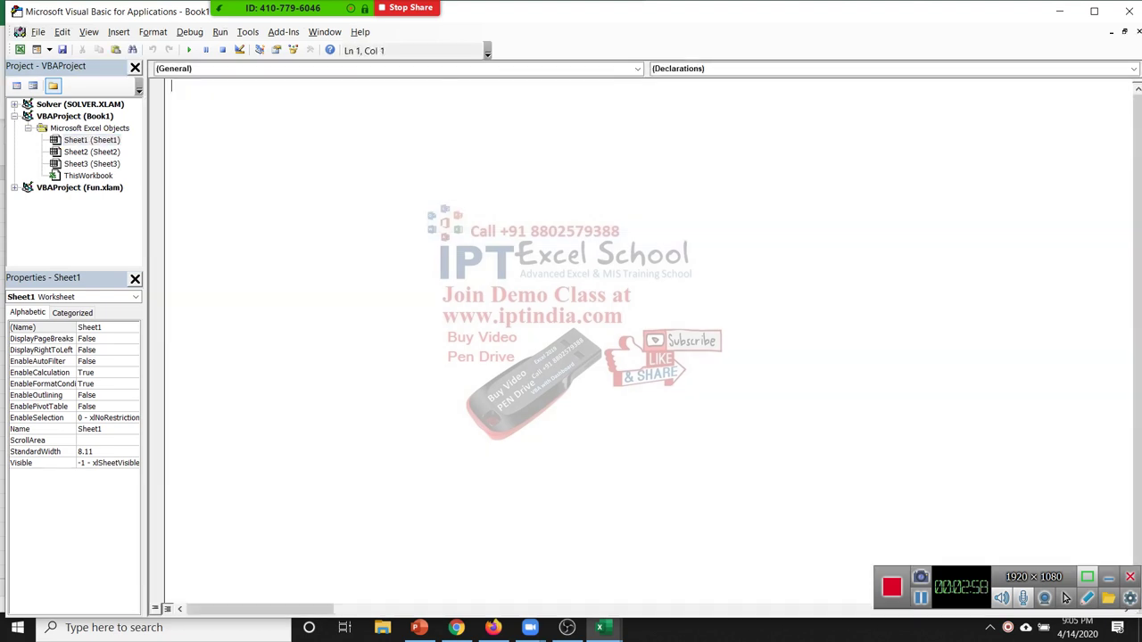
{"action": "key", "text": "Down"}
{"action": "key", "text": "Down"}
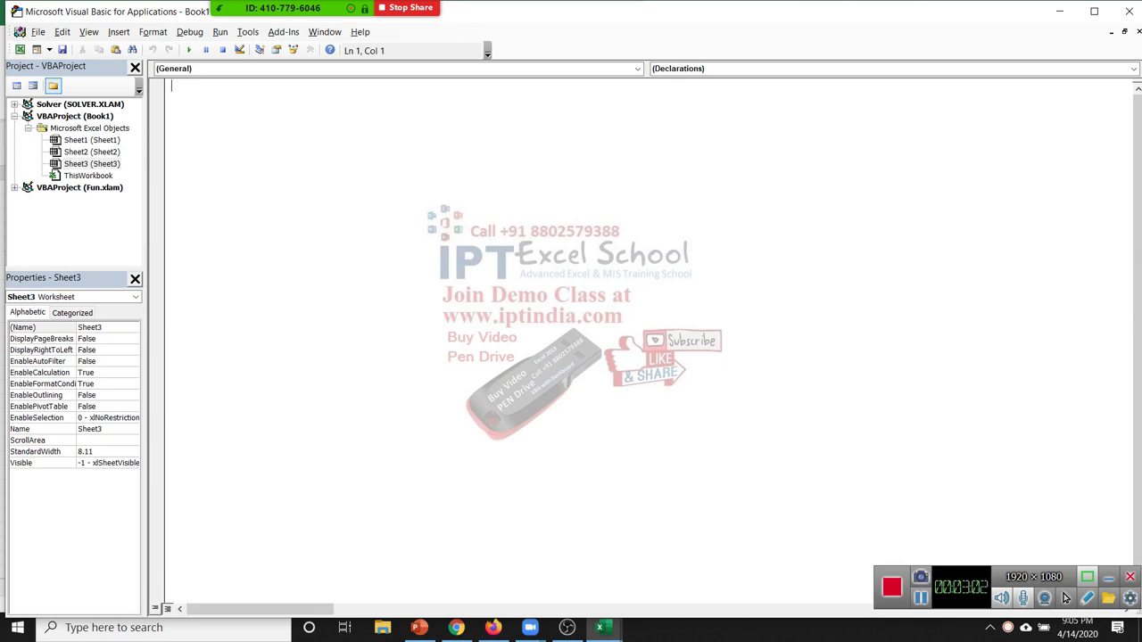
{"action": "type", "text": "sdfsd"}
{"action": "key", "text": "BackSpace"}
{"action": "key", "text": "BackSpace"}
{"action": "key", "text": "BackSpace"}
{"action": "key", "text": "BackSpace"}
{"action": "key", "text": "BackSpace"}
- Insert a new standard Module1, reopen Sheet1's code, and switch back to Excel
{"action": "key", "text": "alt+i"}
{"action": "key", "text": "Down"}
{"action": "key", "text": "Down"}
{"action": "key", "text": "Return"}
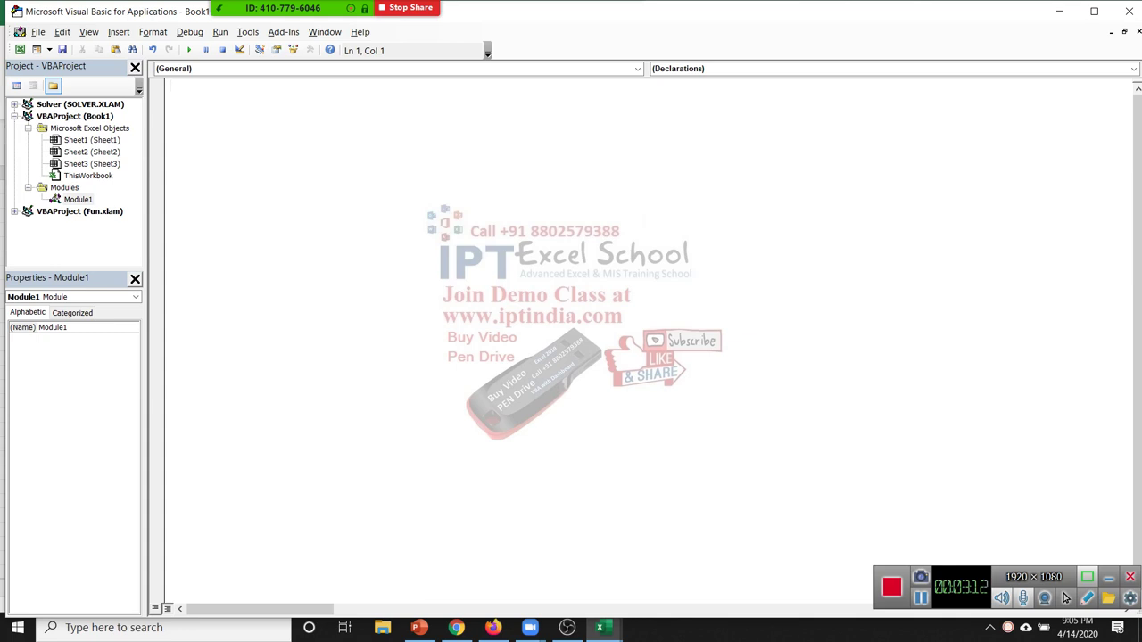
{"action": "double_click", "coordinate": [91, 140]}
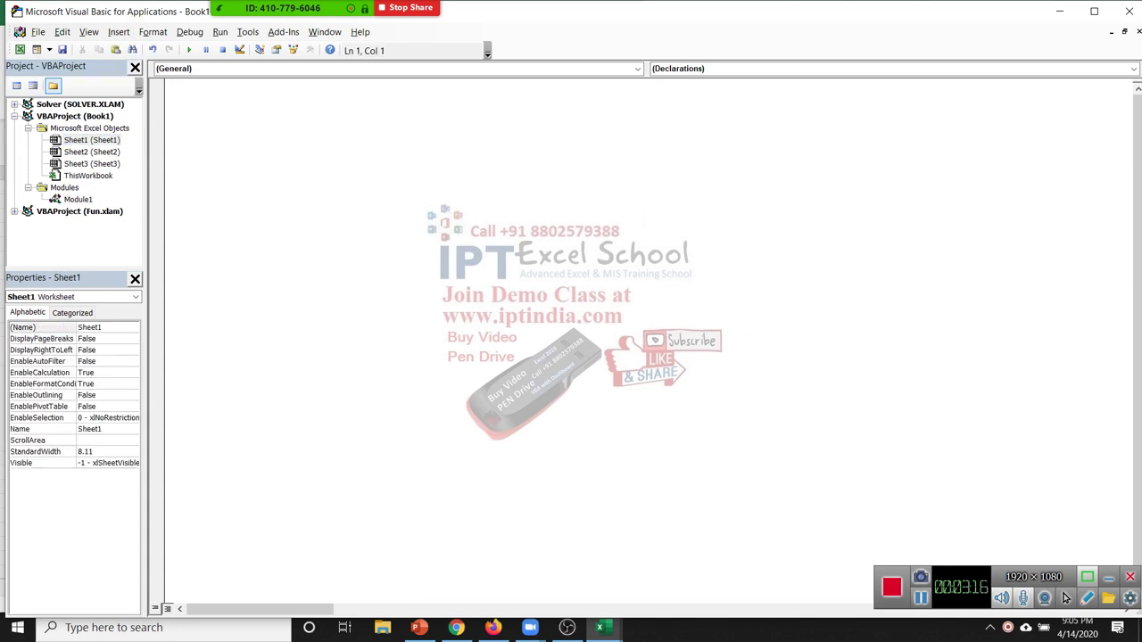
{"action": "key", "text": "alt+F11"}
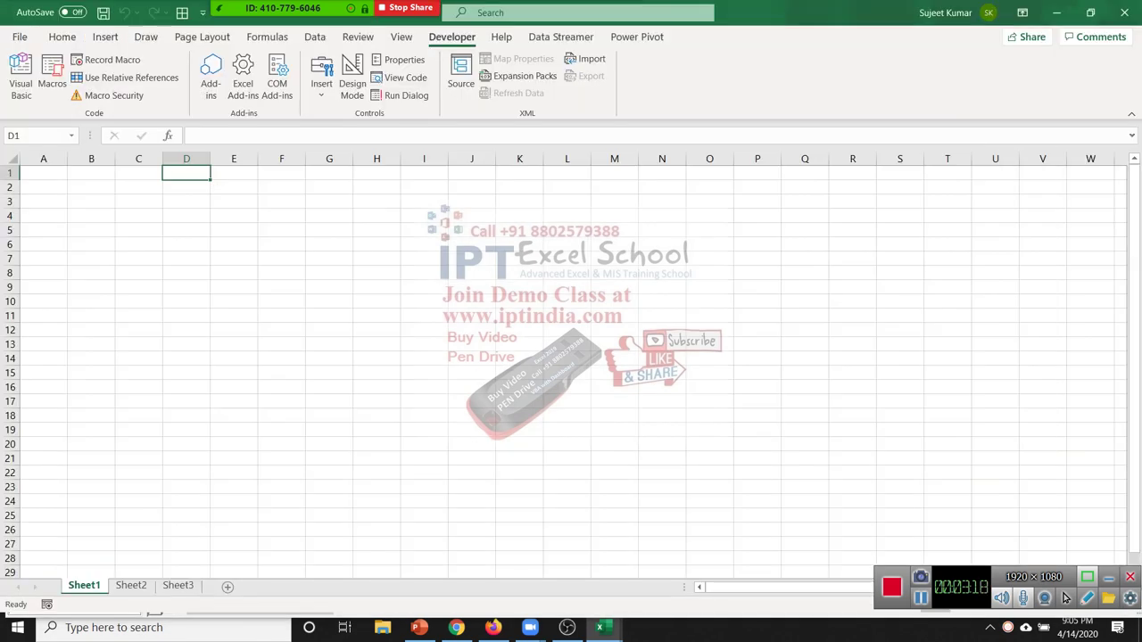
- Delete the Sheet1 tab and confirm, then return to the VBA editor with Alt+F11
{"action": "key", "text": "Up"}
{"action": "key", "text": "Up"}
{"action": "key", "text": "Up"}
{"action": "key", "text": "Up"}
{"action": "key", "text": "Return"}
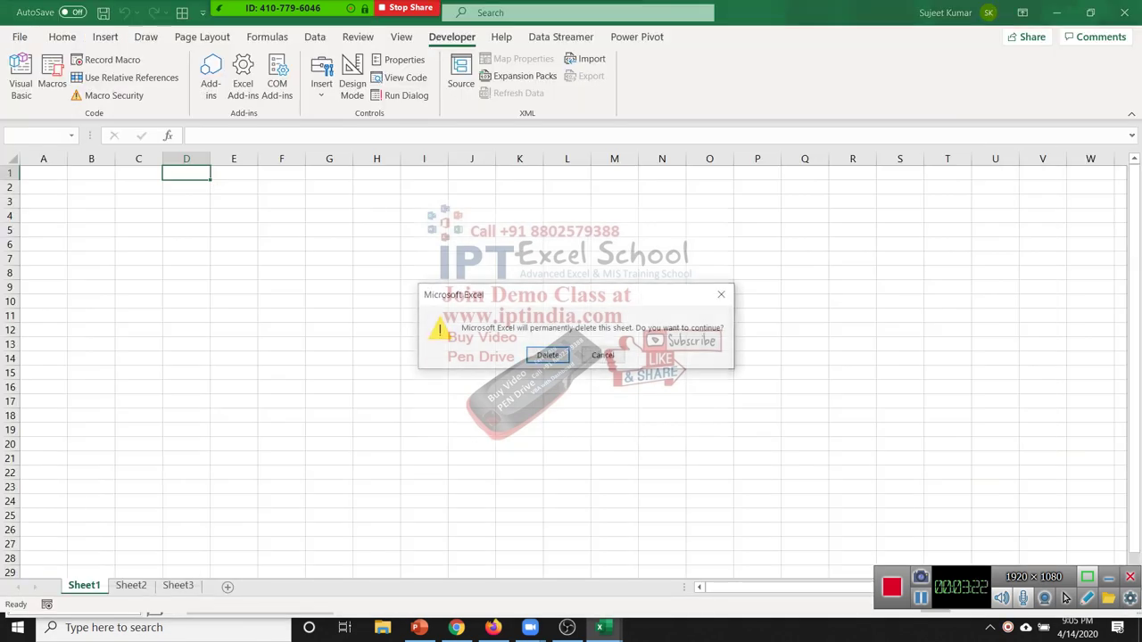
{"action": "key", "text": "Return"}
{"action": "key", "text": "Right"}
{"action": "key", "text": "Right"}
{"action": "key", "text": "Right"}
{"action": "key", "text": "Down"}
{"action": "key", "text": "Down"}
{"action": "key", "text": "Down"}
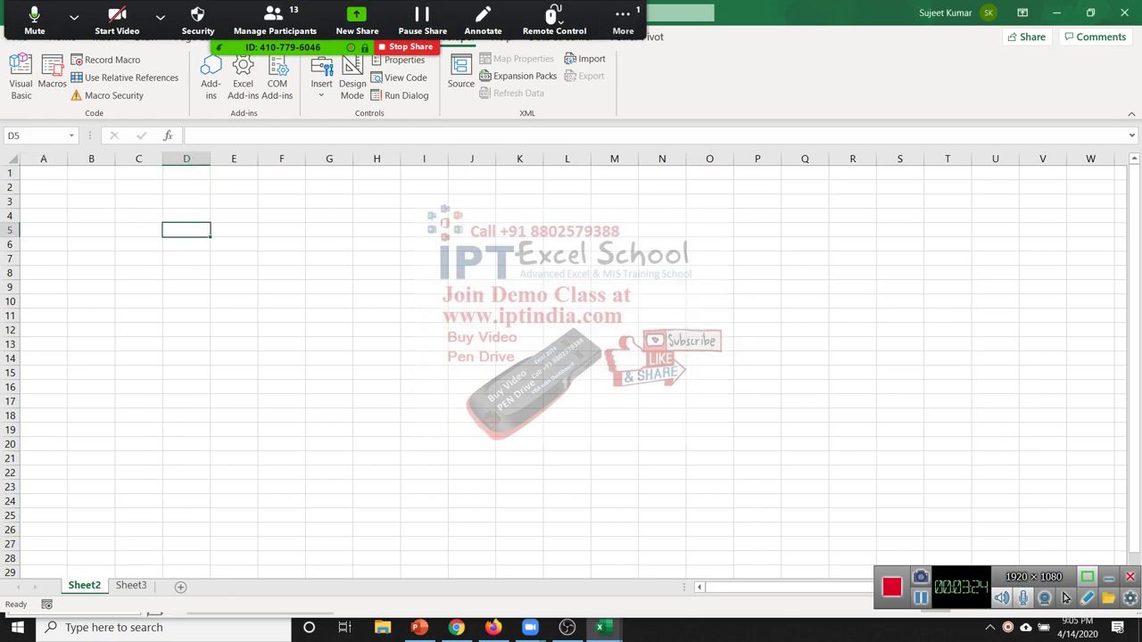
{"action": "key", "text": "alt+F11"}
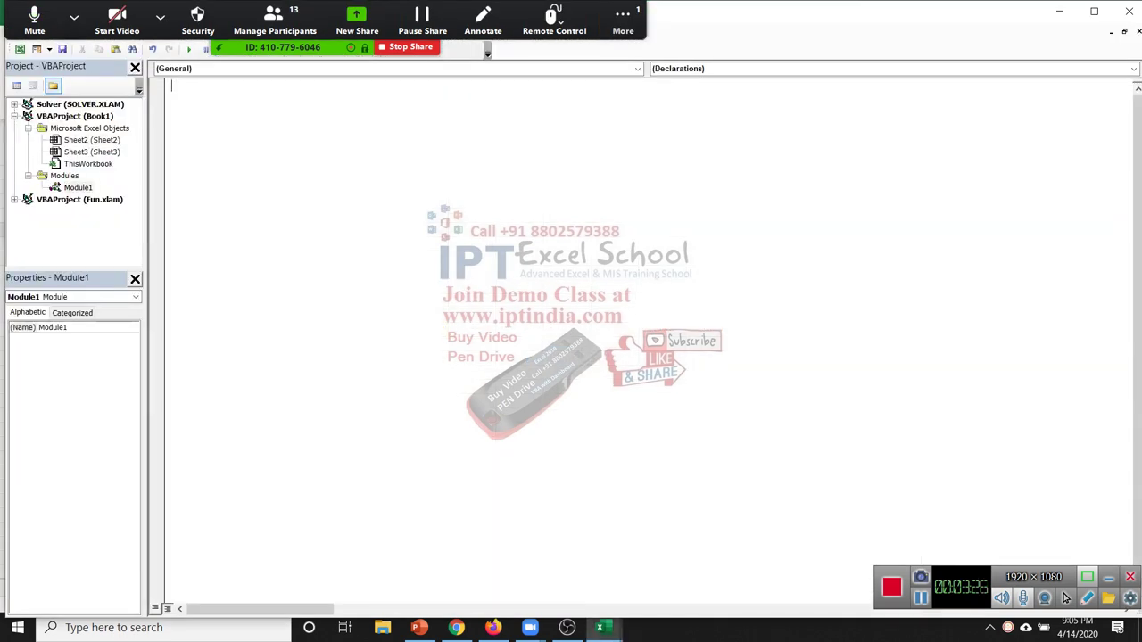
{"action": "left_click", "coordinate": [622, 19]}
{"action": "left_click", "coordinate": [275, 19]}
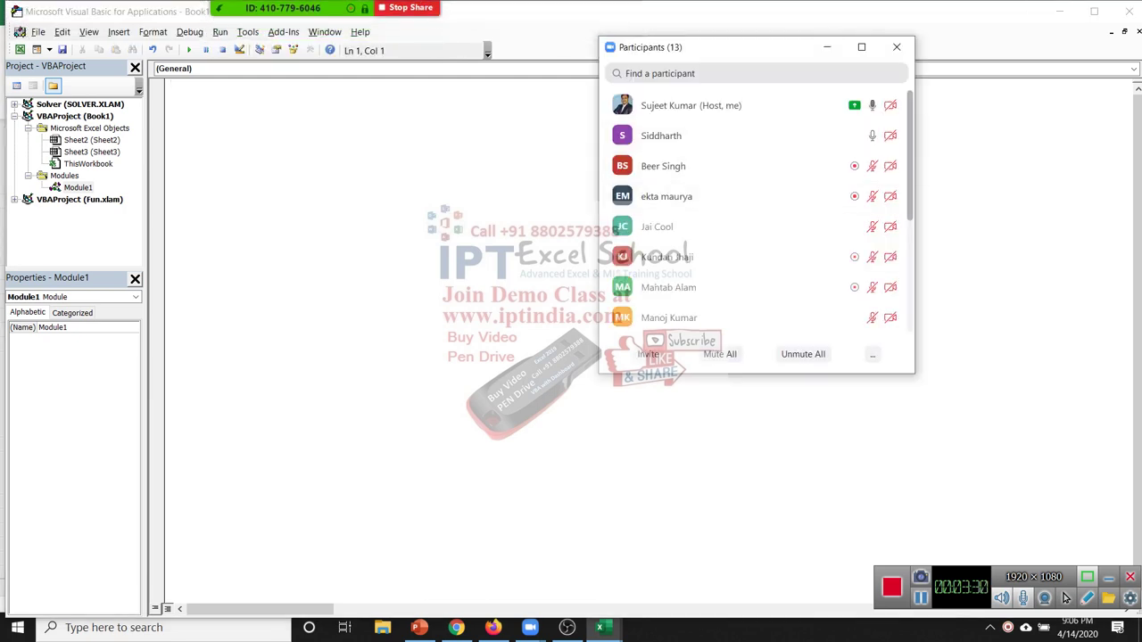
{"action": "scroll", "coordinate": [759, 226], "scroll_direction": "down", "scroll_amount": 2}
{"action": "scroll", "coordinate": [759, 226], "scroll_direction": "down", "scroll_amount": 3}
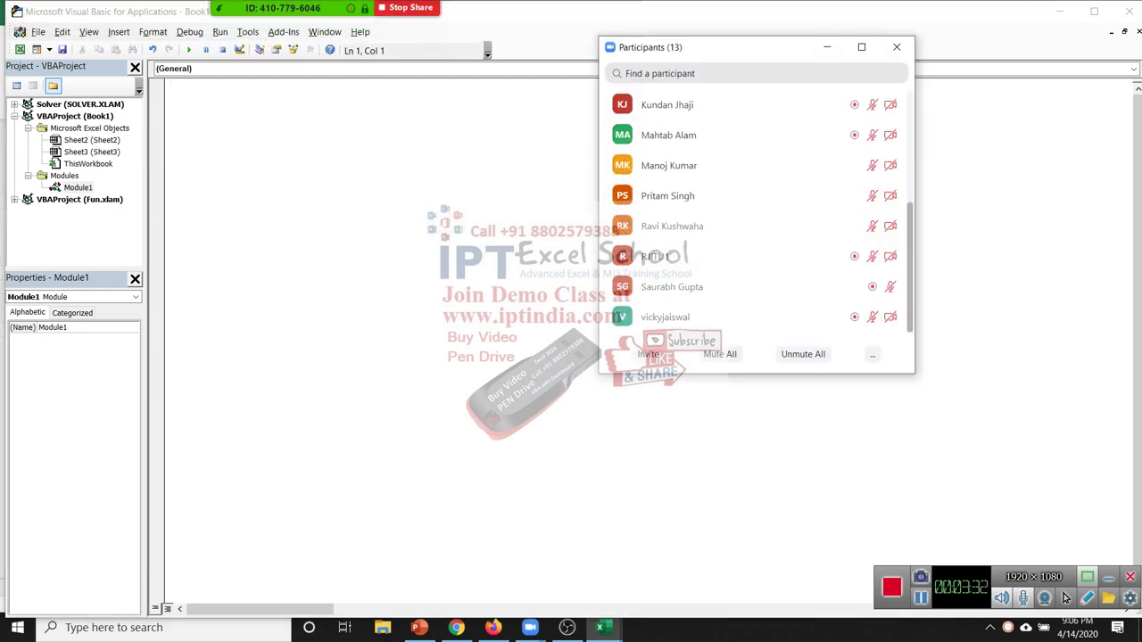
{"action": "left_click", "coordinate": [874, 226]}
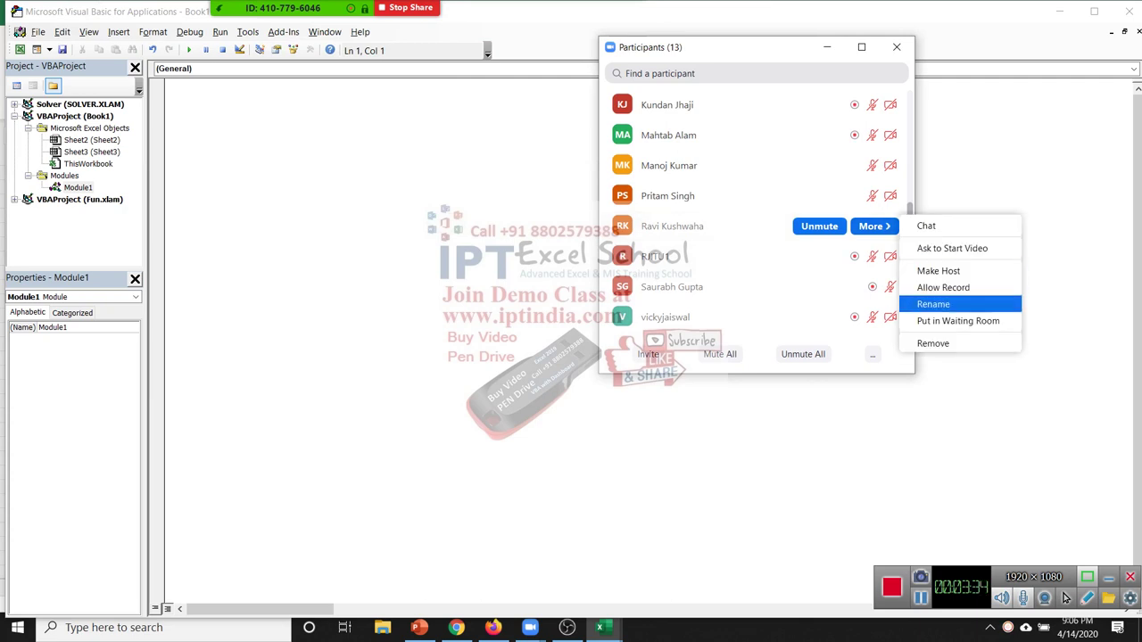
{"action": "key", "text": "Escape"}
{"action": "left_click", "coordinate": [874, 196]}
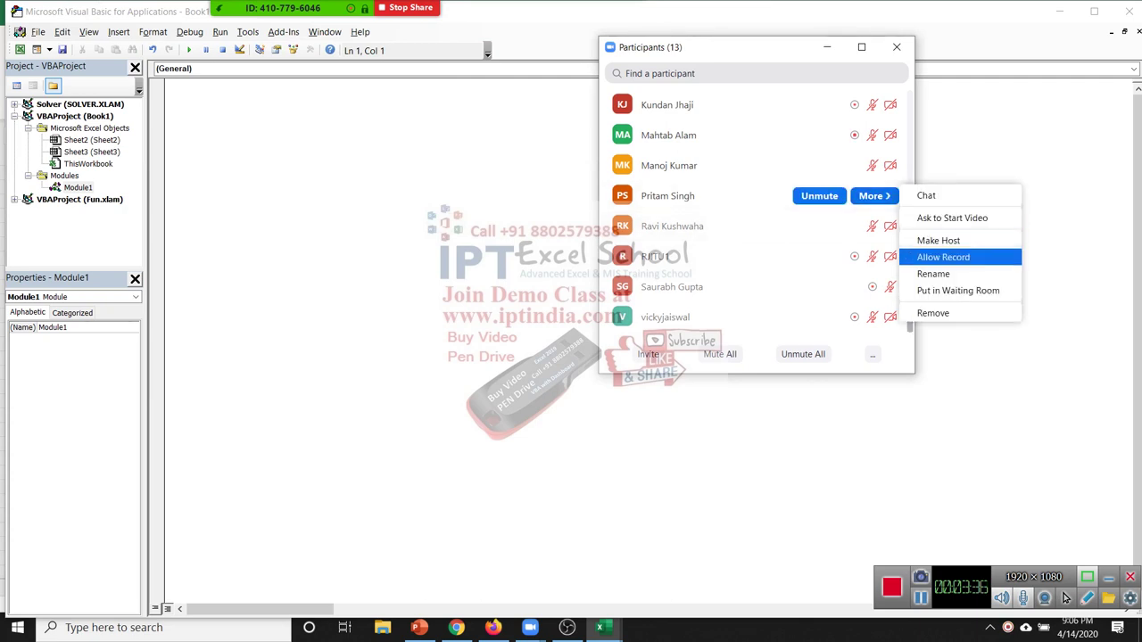
{"action": "left_click", "coordinate": [946, 256]}
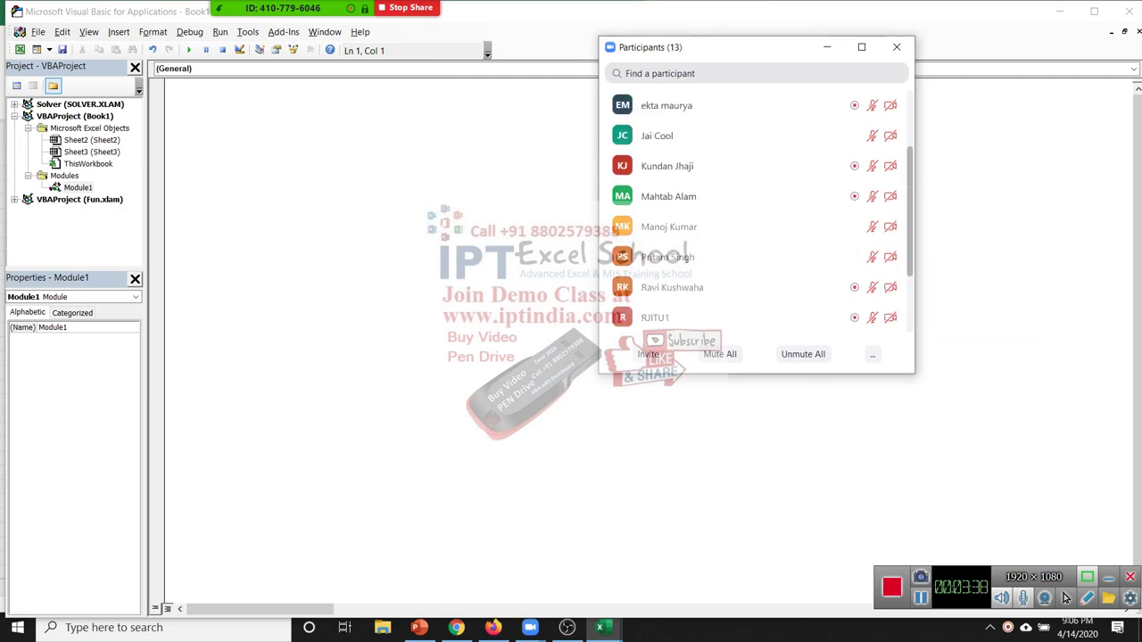
{"action": "left_click", "coordinate": [897, 47]}
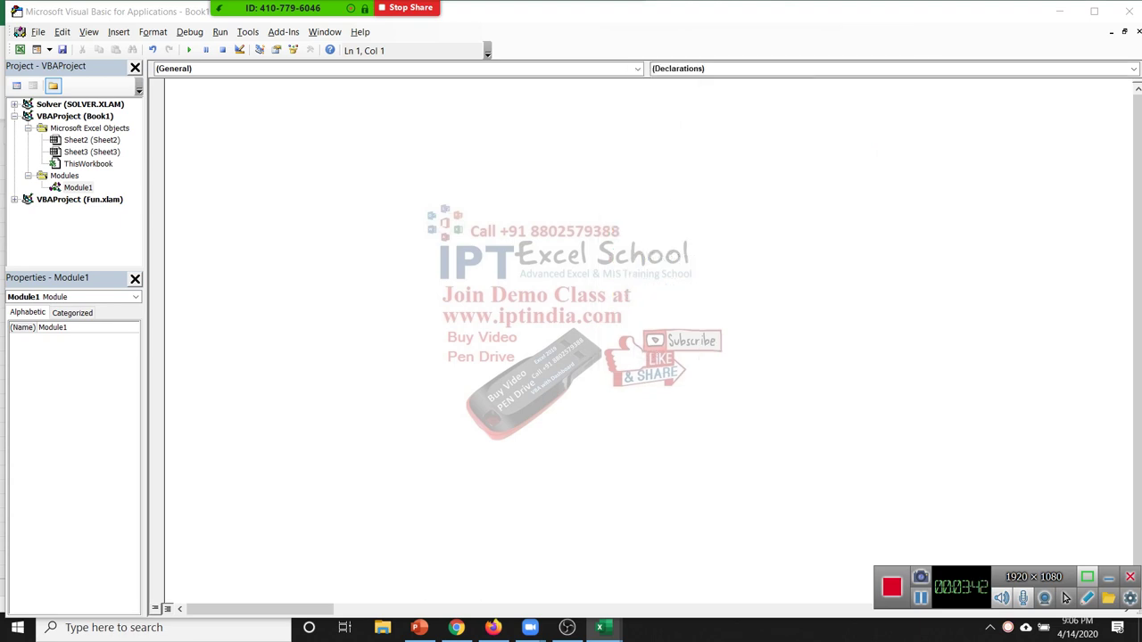
- In Sheet2's code, write Sub mm() containing MsgBox "Hi", then switch to Excel
{"action": "double_click", "coordinate": [92, 140]}
{"action": "type", "text": "subh"}
{"action": "key", "text": "BackSpace"}
{"action": "type", "text": "mm()"}
{"action": "key", "text": "Return"}
{"action": "type", "text": "ms"}
{"action": "type", "text": "gbox"}
{"action": "type", "text": " \"\""}
{"action": "key", "text": "BackSpace"}
{"action": "type", "text": "Hi"}
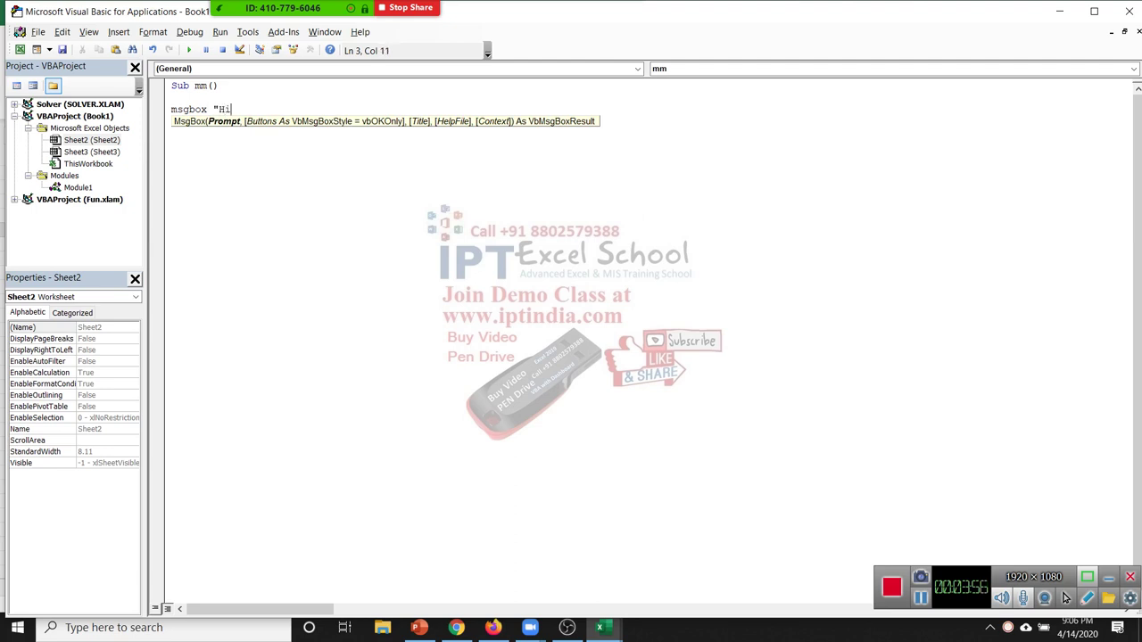
{"action": "type", "text": "\""}
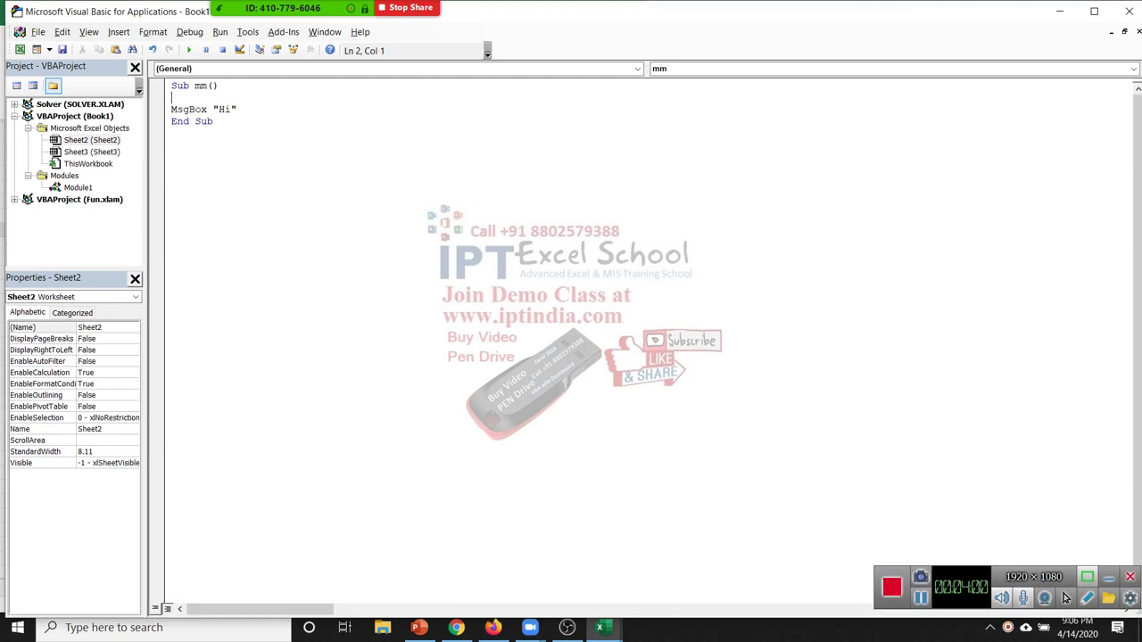
{"action": "key", "text": "alt+F11"}
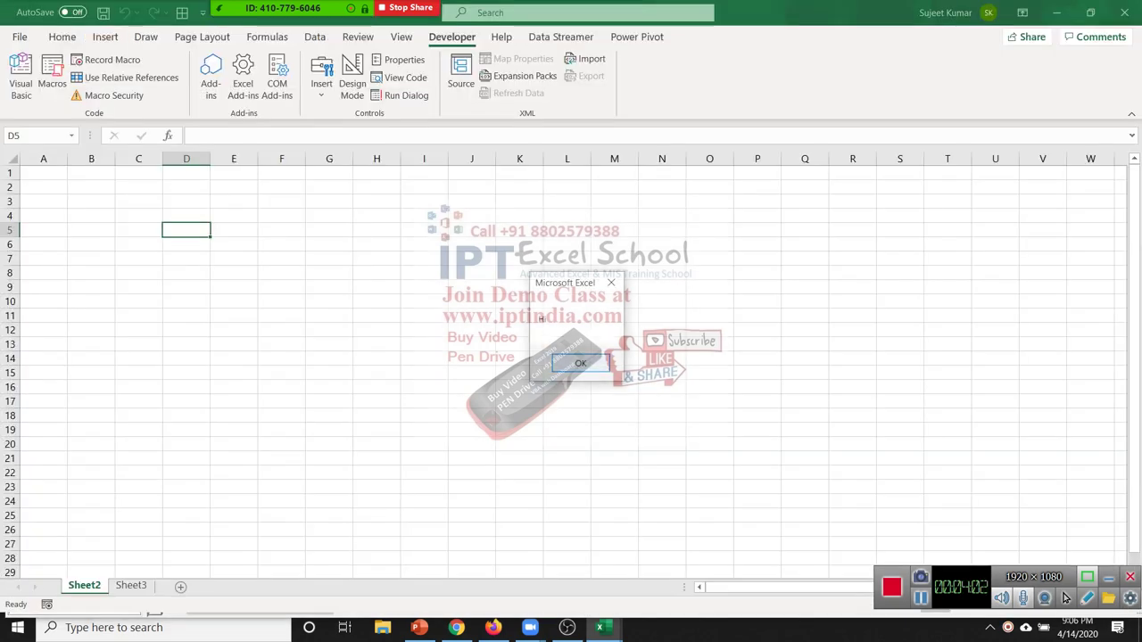
- Dismiss the Hi message, delete Sheet2, insert a new worksheet, and switch to the VBA editor
{"action": "key", "text": "Return"}
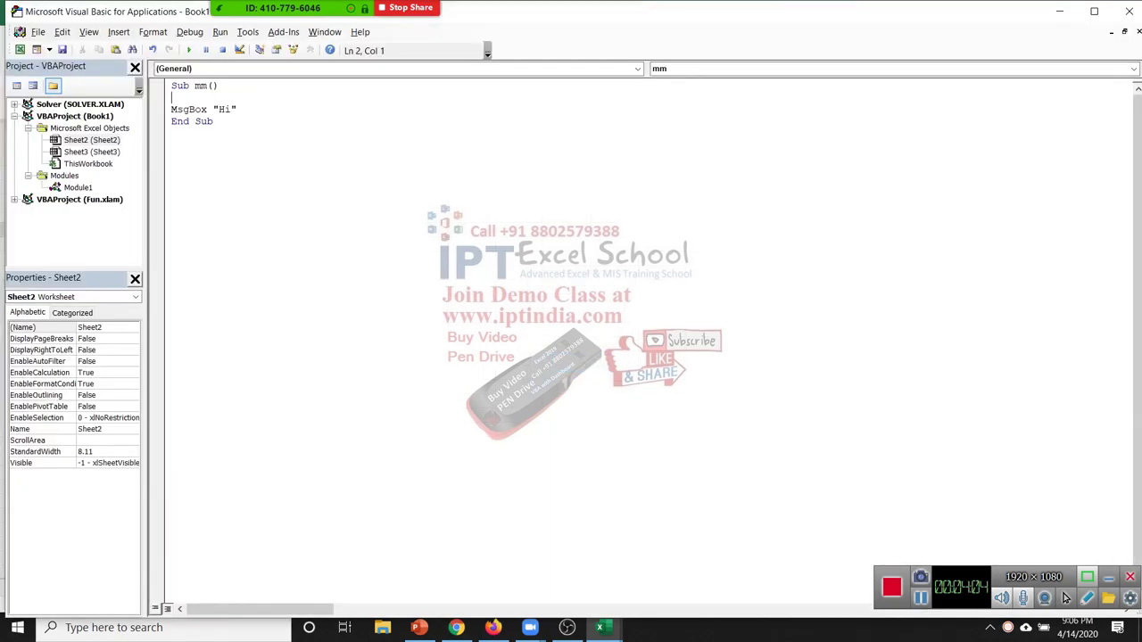
{"action": "key", "text": "alt+F11"}
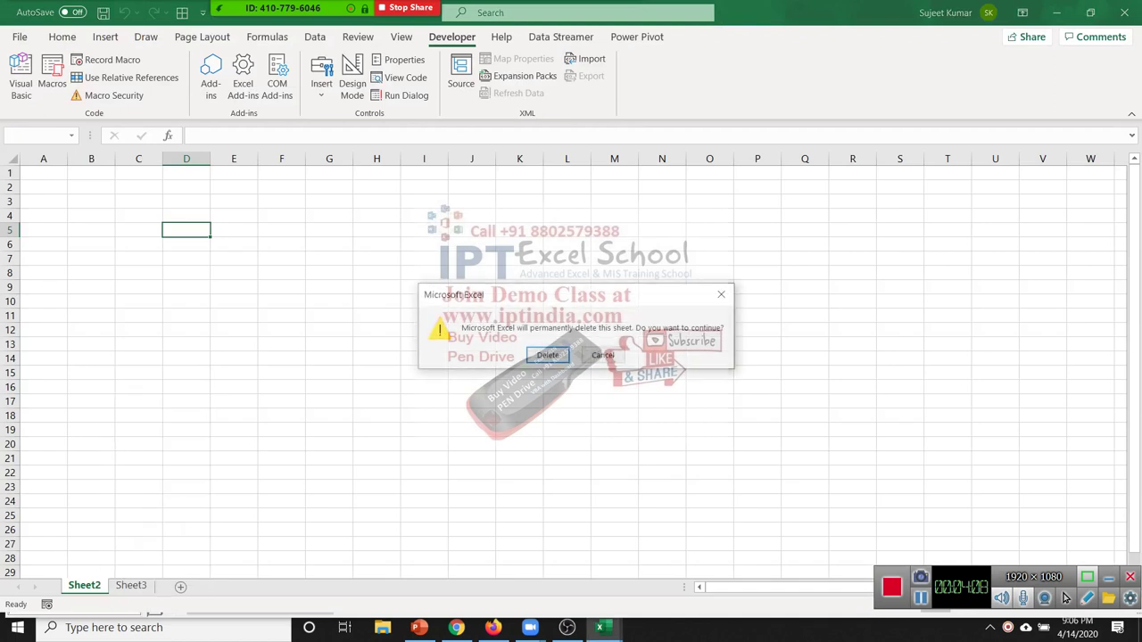
{"action": "key", "text": "Return"}
{"action": "key", "text": "shift+F11"}
{"action": "key", "text": "alt+Tab"}
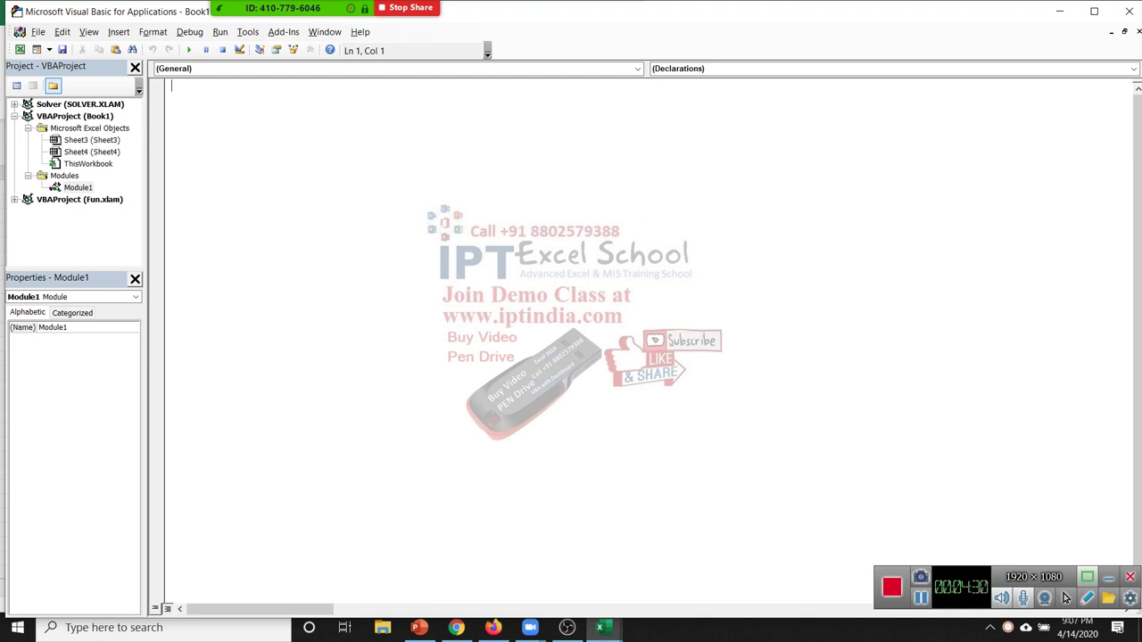
- Open and cancel the Insert menu, select Sheet3 to show its properties, then return to Excel
{"action": "left_click", "coordinate": [119, 31]}
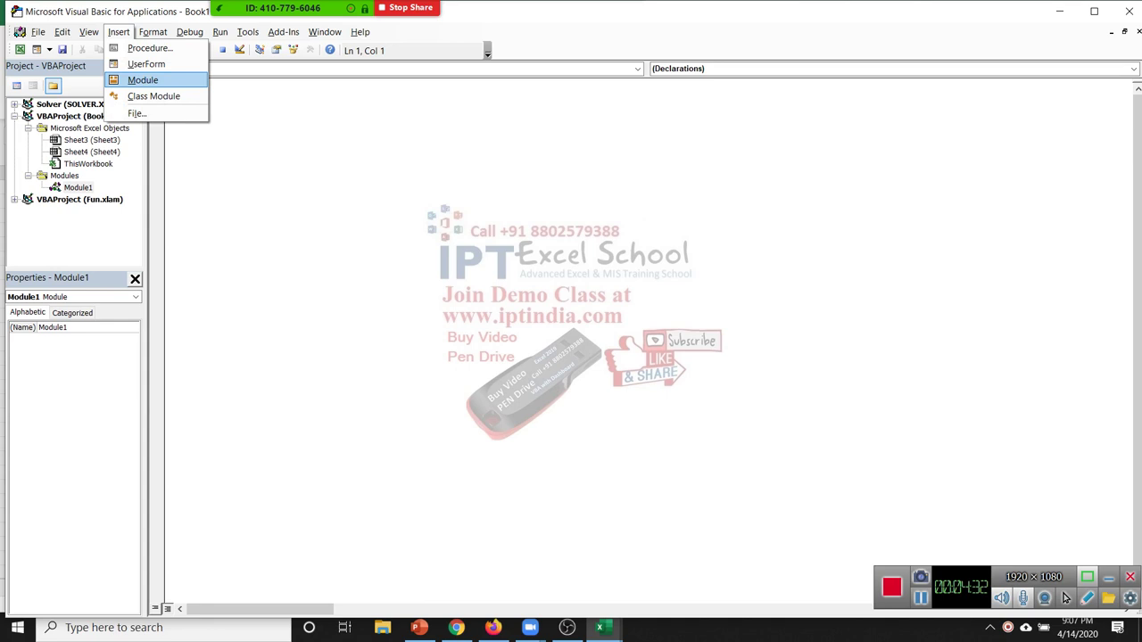
{"action": "key", "text": "Escape"}
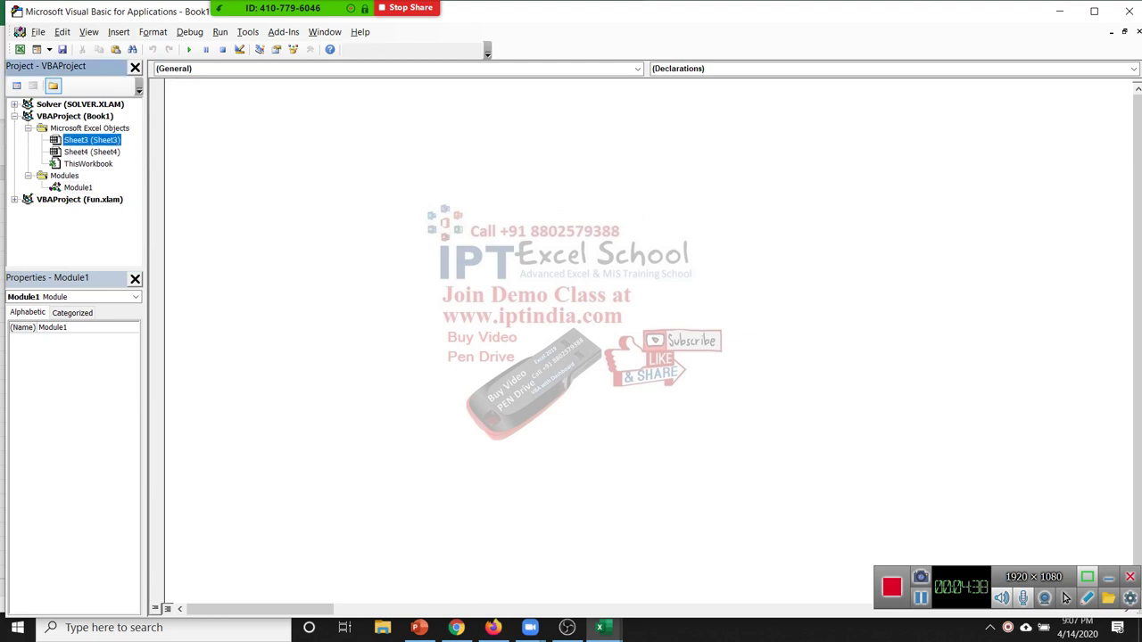
{"action": "left_click", "coordinate": [91, 141]}
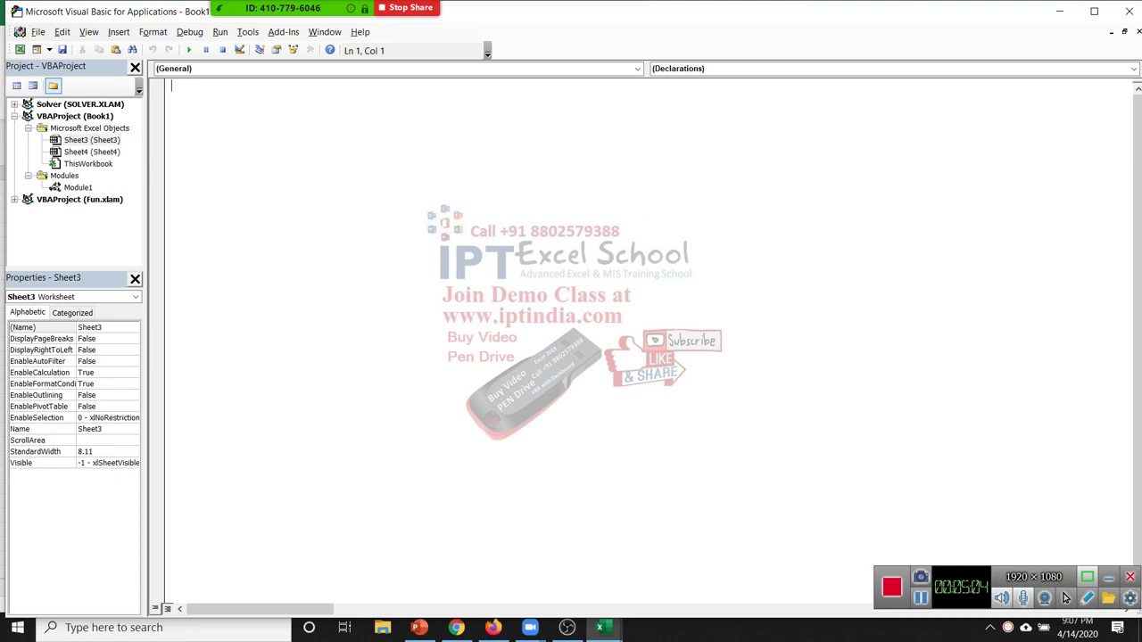
{"action": "key", "text": "alt+F11"}
- Enter the Name header in A1 and Jan in B1, filling months through Aug in I1
{"action": "left_click", "coordinate": [234, 230]}
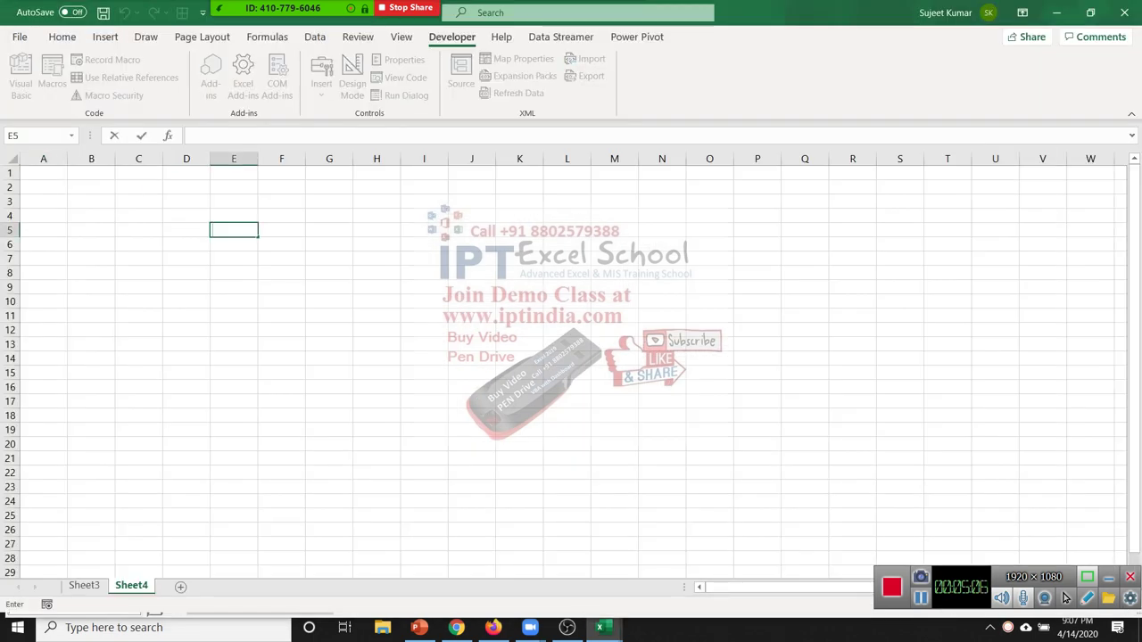
{"action": "key", "text": "Left"}
{"action": "key", "text": "Left"}
{"action": "key", "text": "Left"}
{"action": "key", "text": "Up"}
{"action": "key", "text": "Up"}
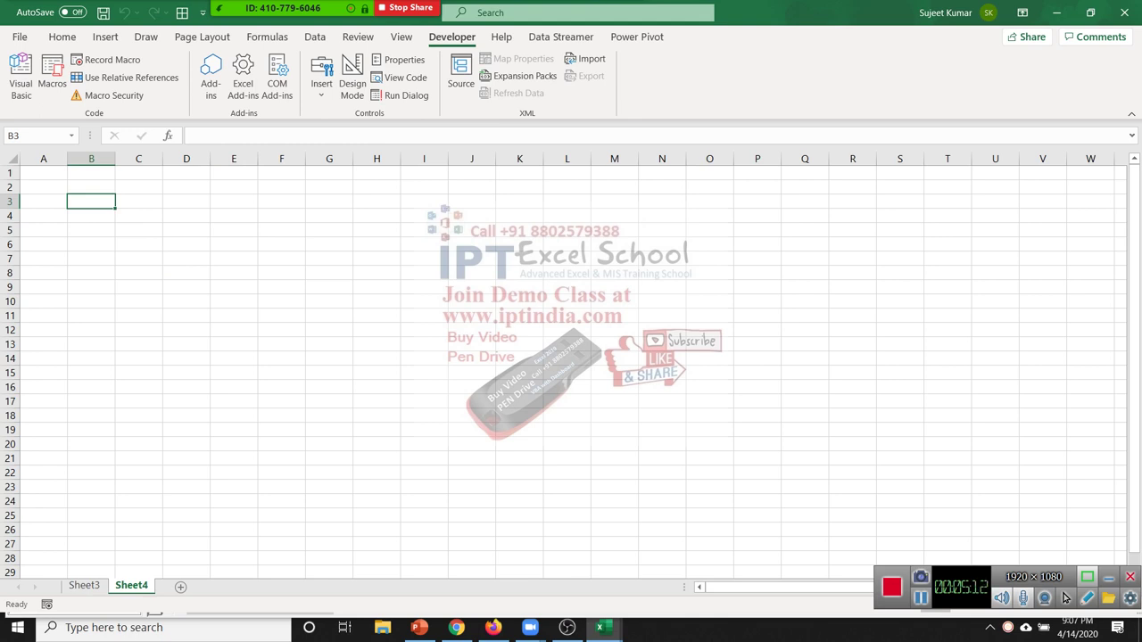
{"action": "key", "text": "Up"}
{"action": "key", "text": "Up"}
{"action": "key", "text": "Left"}
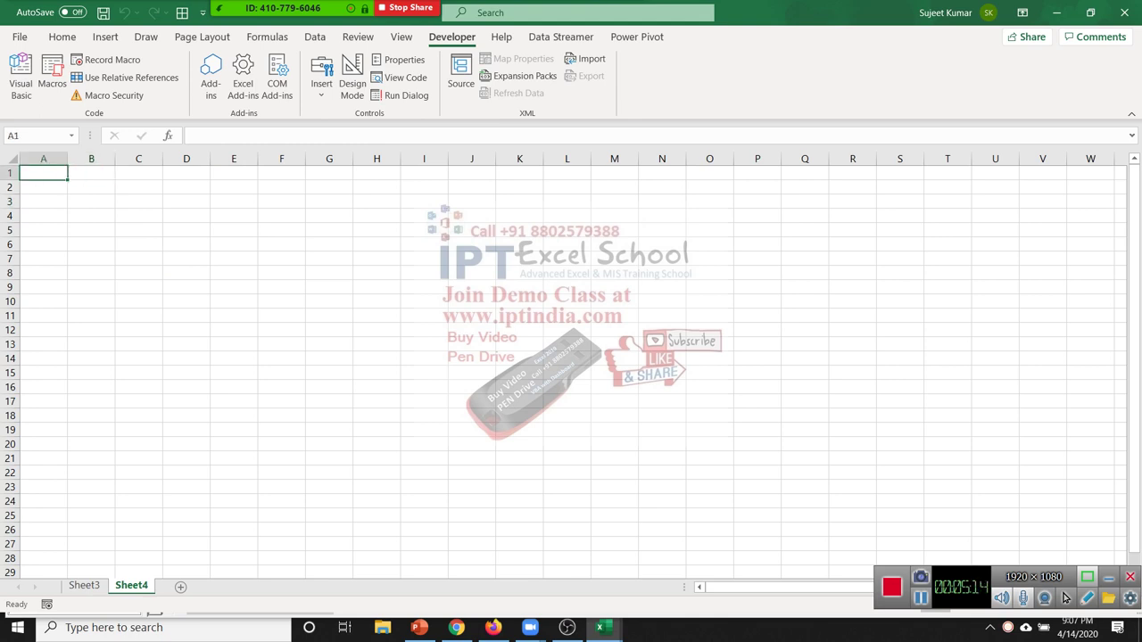
{"action": "type", "text": "Nra"}
{"action": "key", "text": "BackSpace"}
{"action": "key", "text": "BackSpace"}
{"action": "type", "text": "am"}
{"action": "type", "text": "e"}
{"action": "key", "text": "Tab"}
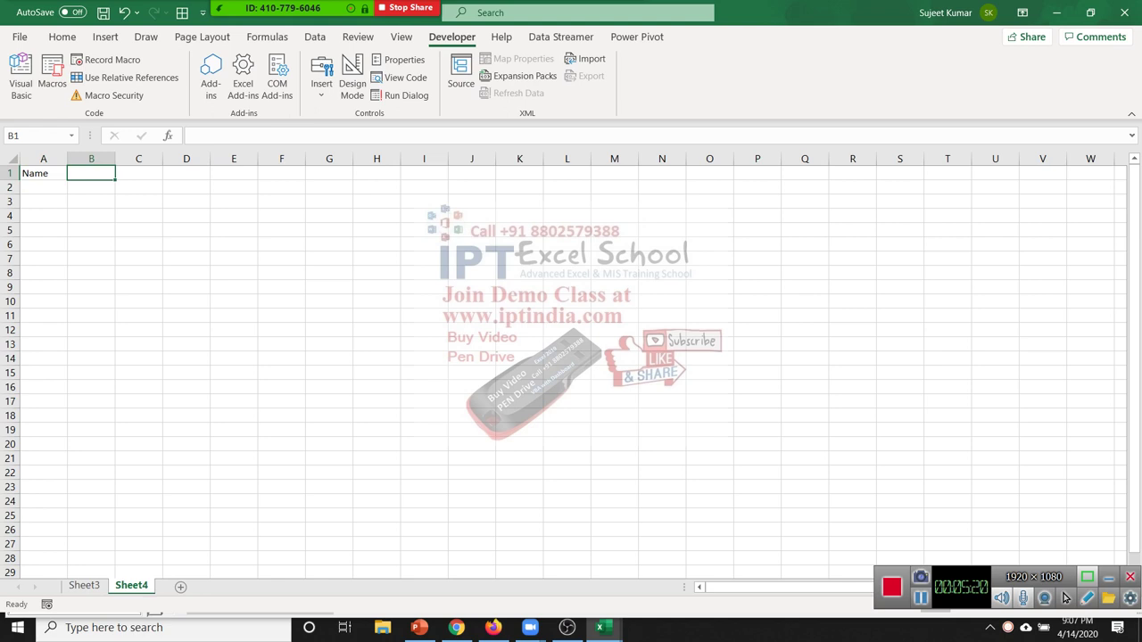
{"action": "type", "text": "Jan"}
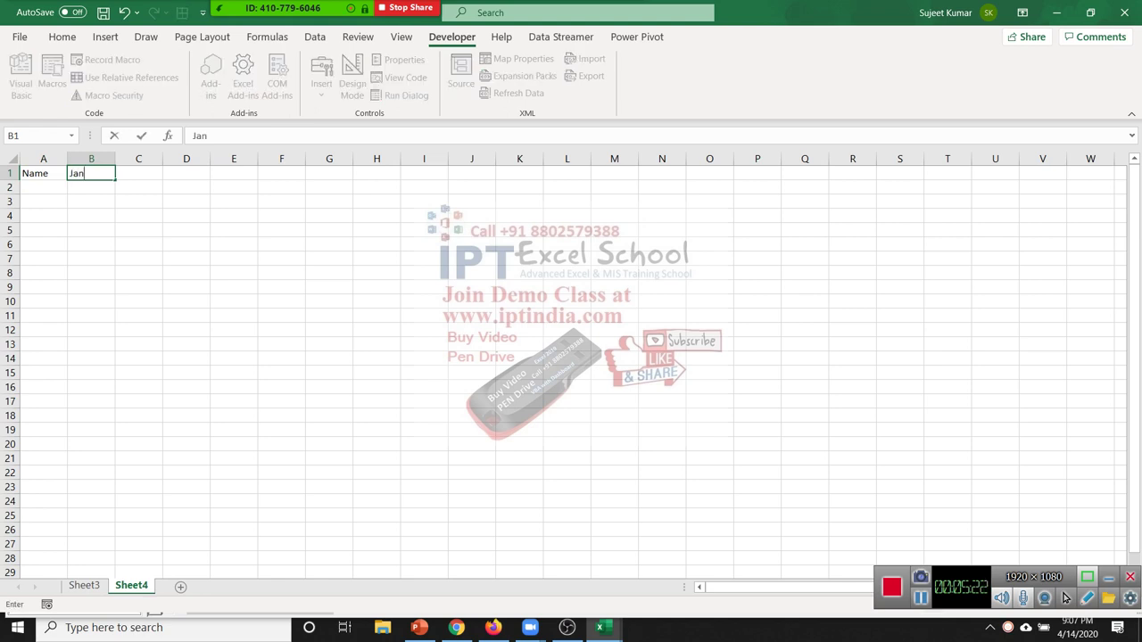
{"action": "left_click", "coordinate": [139, 258]}
{"action": "left_click", "coordinate": [91, 173]}
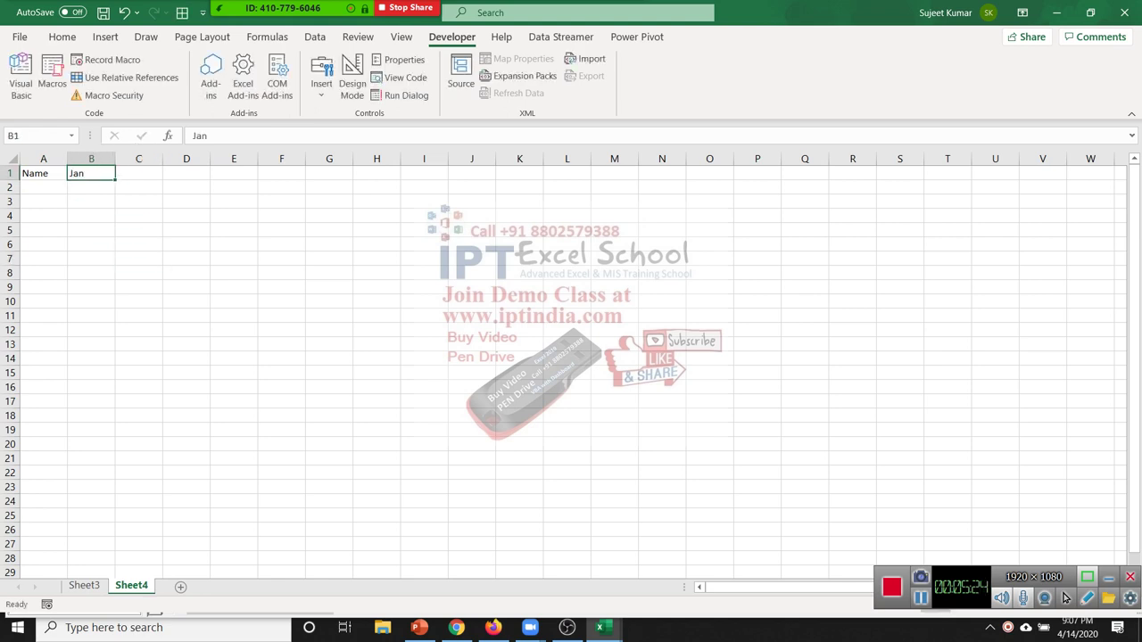
{"action": "left_click_drag", "start_coordinate": [115, 179], "coordinate": [446, 179]}
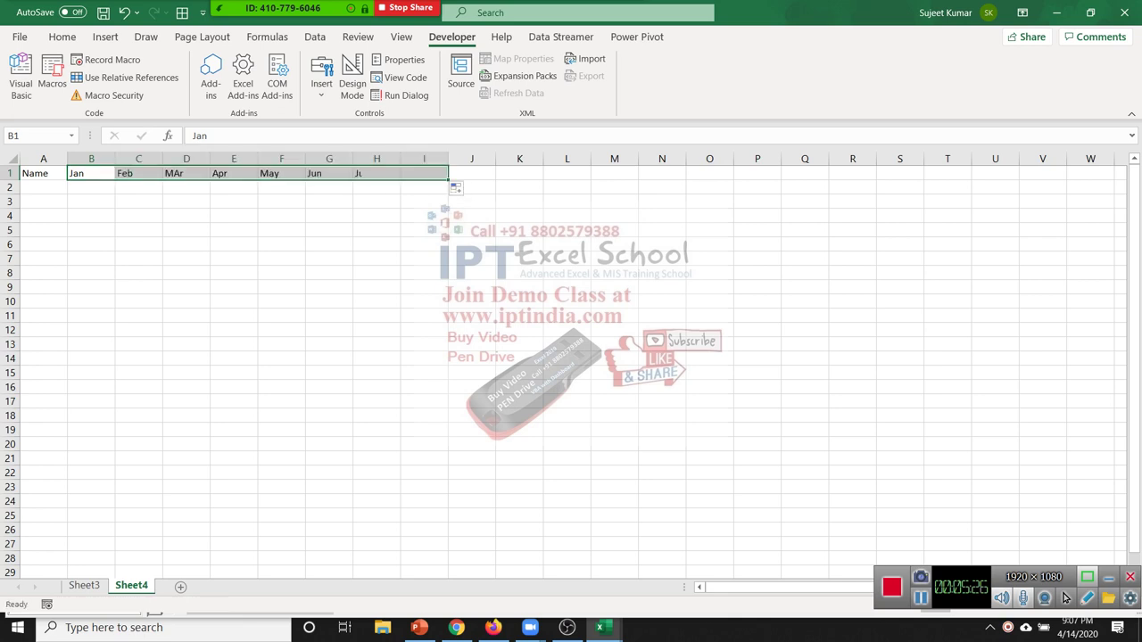
- Enter a first name in A2 and fill six names down to A7
{"action": "left_click", "coordinate": [43, 187]}
{"action": "type", "text": "Puja"}
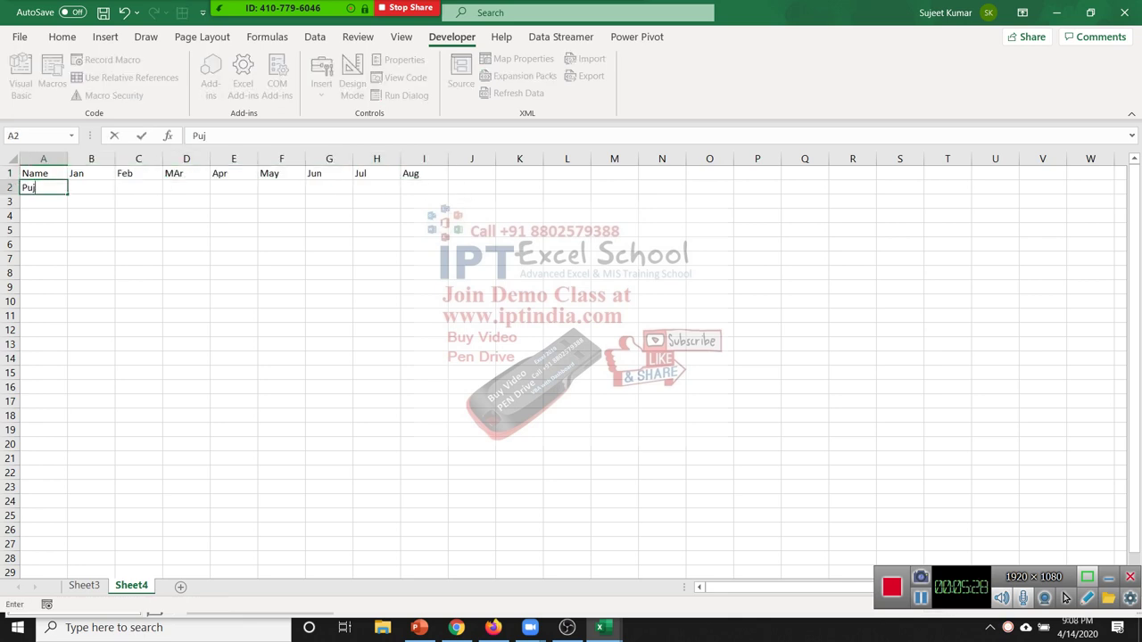
{"action": "key", "text": "Return"}
{"action": "left_click", "coordinate": [43, 187]}
{"action": "left_click_drag", "start_coordinate": [67, 193], "coordinate": [67, 264]}
- Fill B2:I7 with =RANDBETWEEN(10,90) and paste the results back as fixed values
{"action": "left_click", "coordinate": [91, 187]}
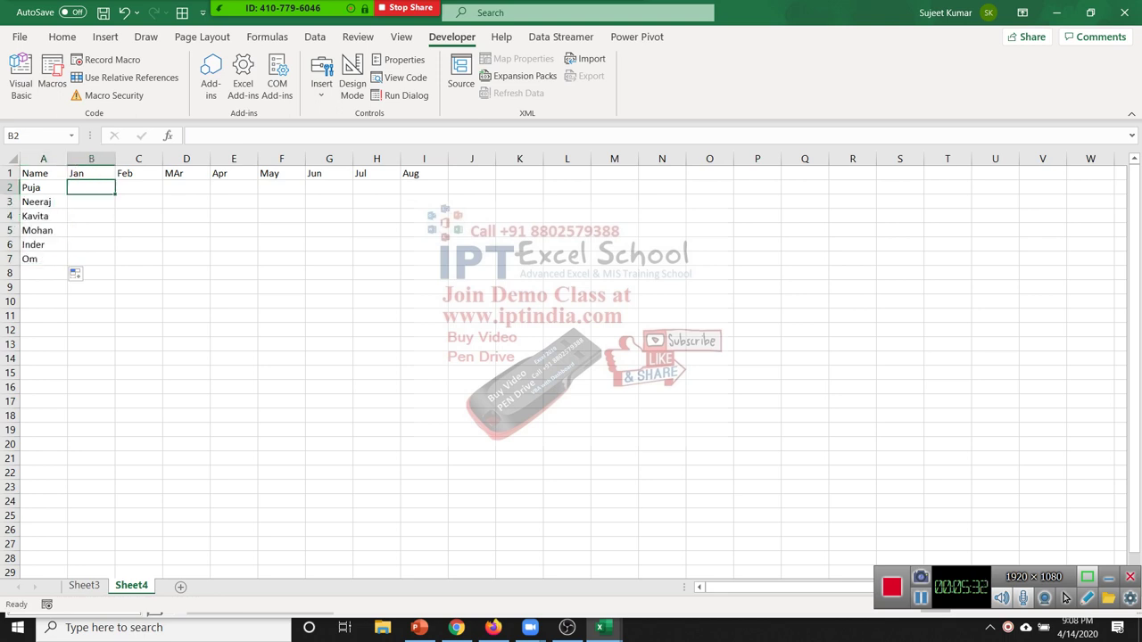
{"action": "type", "text": "=ran"}
{"action": "key", "text": "Down"}
{"action": "key", "text": "Down"}
{"action": "key", "text": "Tab"}
{"action": "type", "text": "10,90)"}
{"action": "key", "text": "Return"}
{"action": "mouse_move", "coordinate": [91, 188]}
{"action": "left_mouse_down"}
{"action": "mouse_move", "coordinate": [281, 187]}
{"action": "mouse_move", "coordinate": [424, 259]}
{"action": "left_mouse_up"}
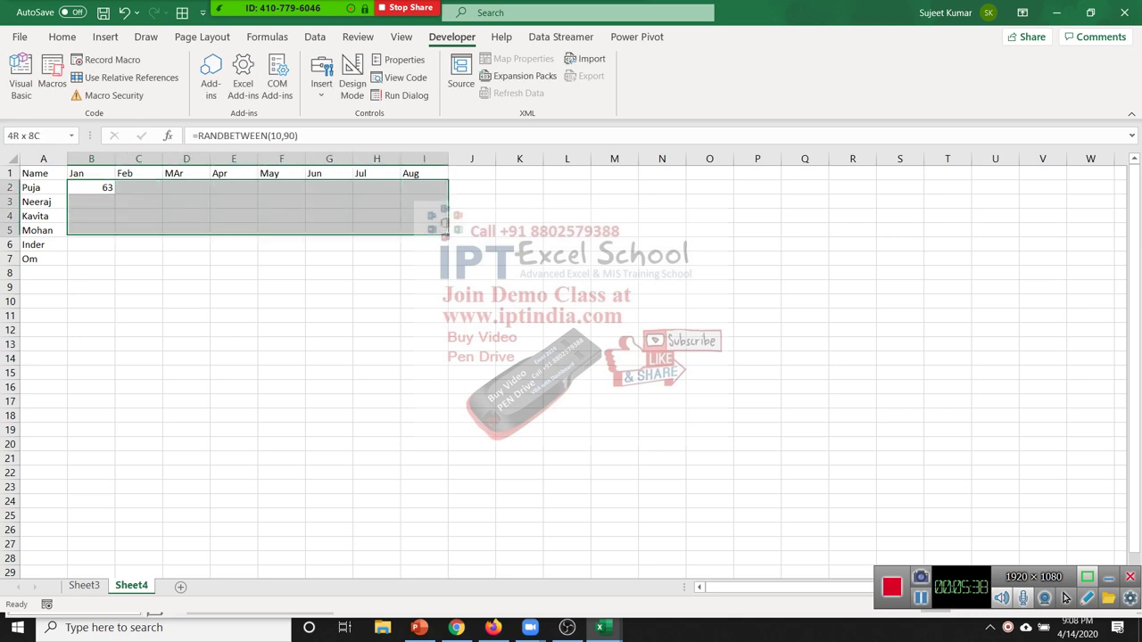
{"action": "key", "text": "ctrl+r"}
{"action": "key", "text": "ctrl+d"}
{"action": "key", "text": "ctrl+c"}
{"action": "key", "text": "alt+h"}
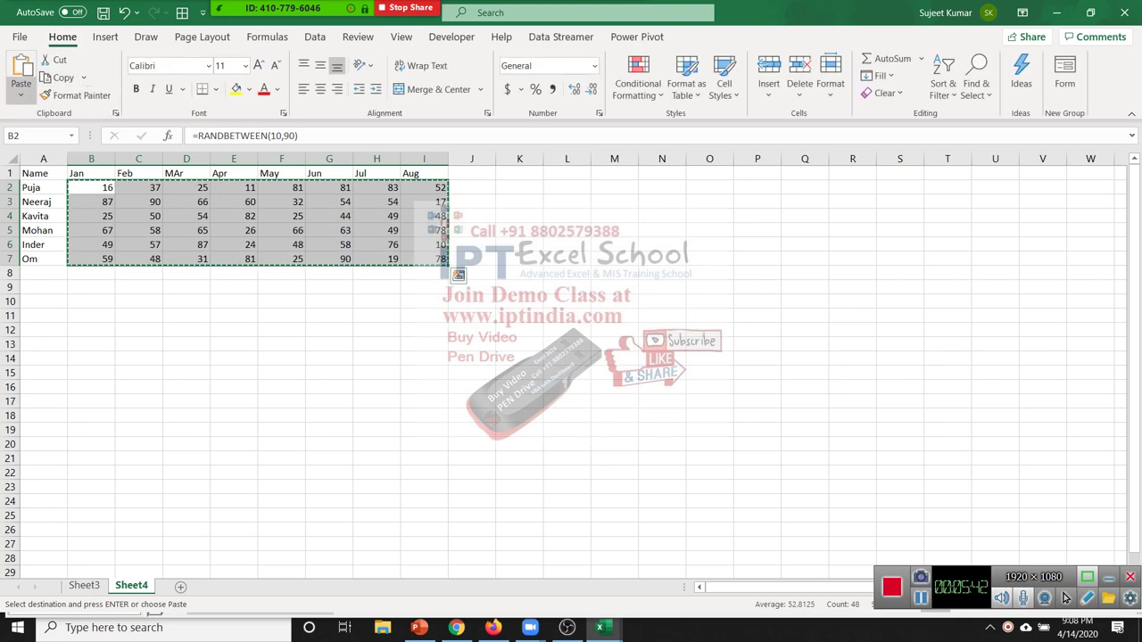
{"action": "key", "text": "v"}
{"action": "key", "text": "v"}
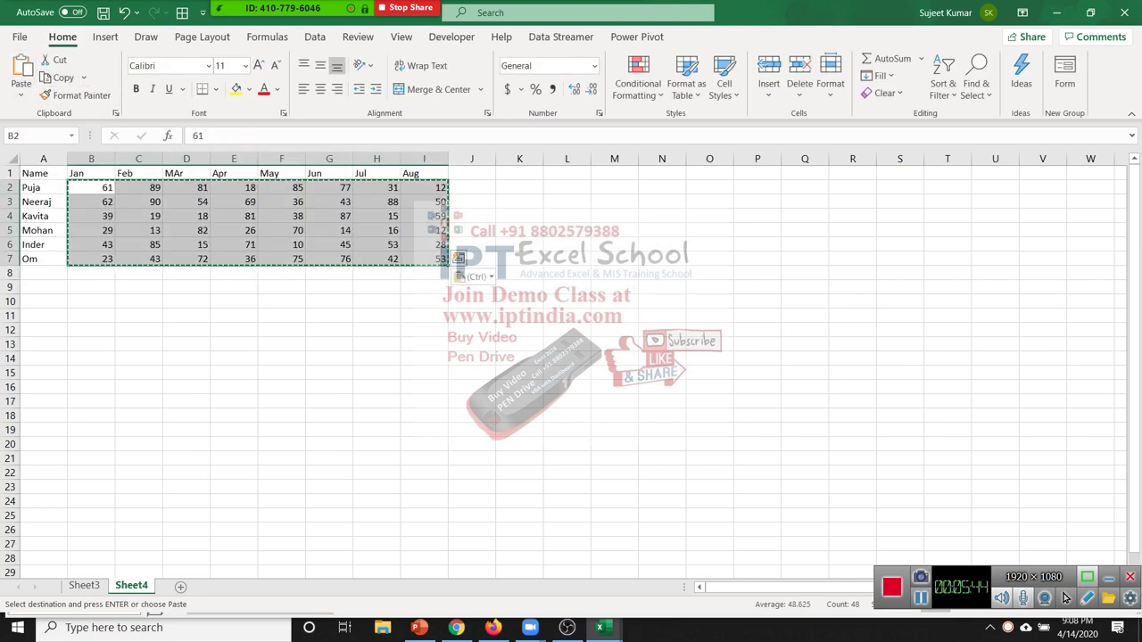
- Check a value in E4, then select the header row from A1
{"action": "key", "text": "Right"}
{"action": "key", "text": "Right"}
{"action": "key", "text": "Up"}
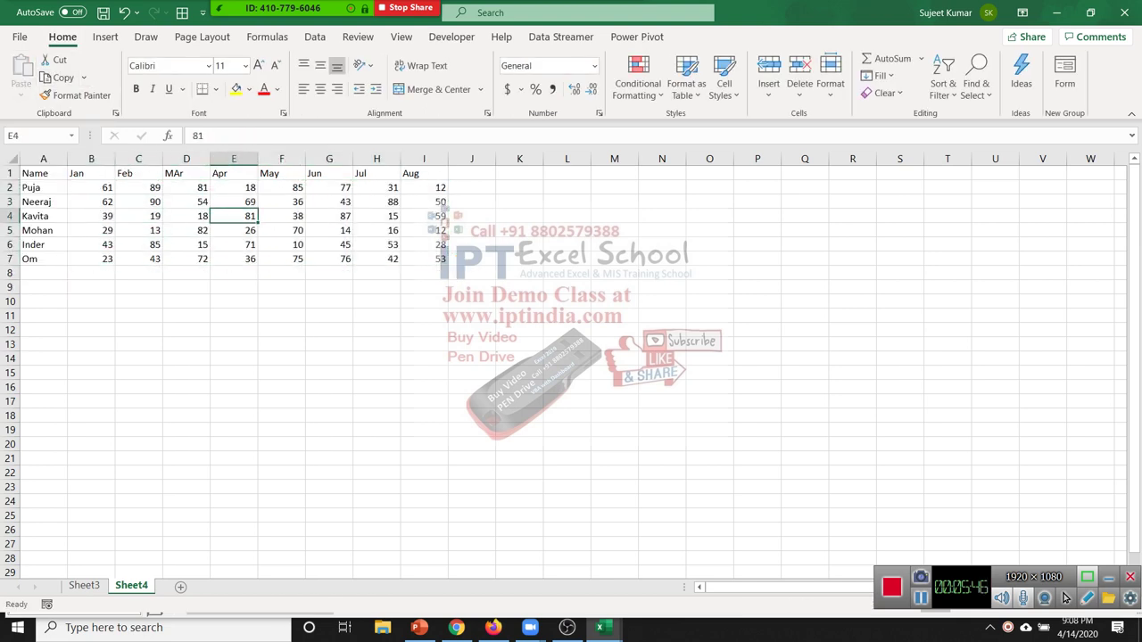
{"action": "key", "text": "Left"}
{"action": "key", "text": "Left"}
{"action": "key", "text": "Left"}
{"action": "key", "text": "Down"}
{"action": "key", "text": "Down"}
{"action": "key", "text": "Down"}
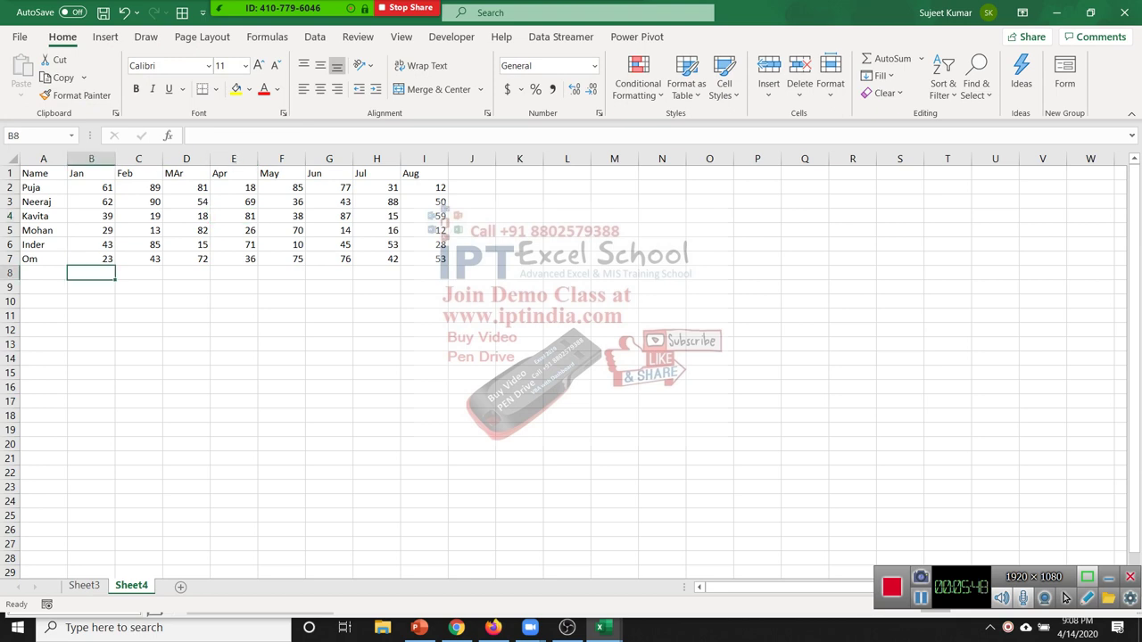
{"action": "key", "text": "ctrl+Home"}
{"action": "key", "text": "shift+Right"}
{"action": "key", "text": "shift+Right"}
{"action": "key", "text": "shift+Right"}
{"action": "key", "text": "shift+Right"}
{"action": "key", "text": "shift+Right"}
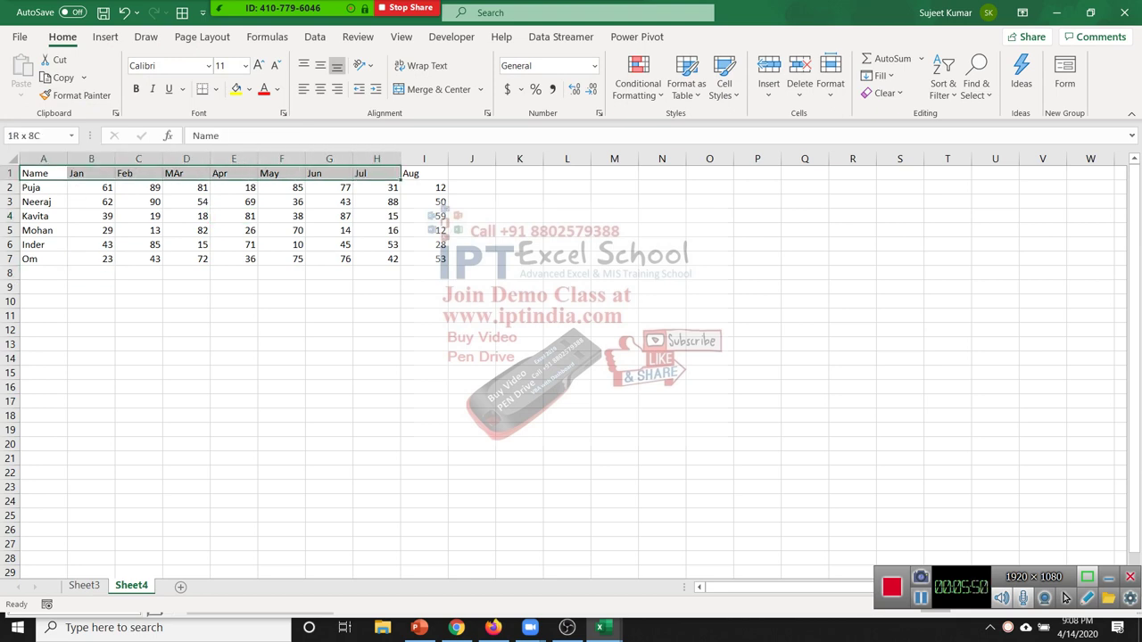
{"action": "key", "text": "shift+Right"}
- Copy the A1:I1 headers into row 12 and enter 1 in A11
{"action": "key", "text": "ctrl+c"}
{"action": "key", "text": "Down"}
{"action": "key", "text": "Down"}
{"action": "key", "text": "Down"}
{"action": "key", "text": "ctrl+v"}
{"action": "key", "text": "Escape"}
{"action": "key", "text": "Up"}
{"action": "type", "text": "1"}
{"action": "key", "text": "Return"}
- Enter the formula =OFFSET(A1,A11,0) in cell A13
{"action": "key", "text": "Down"}
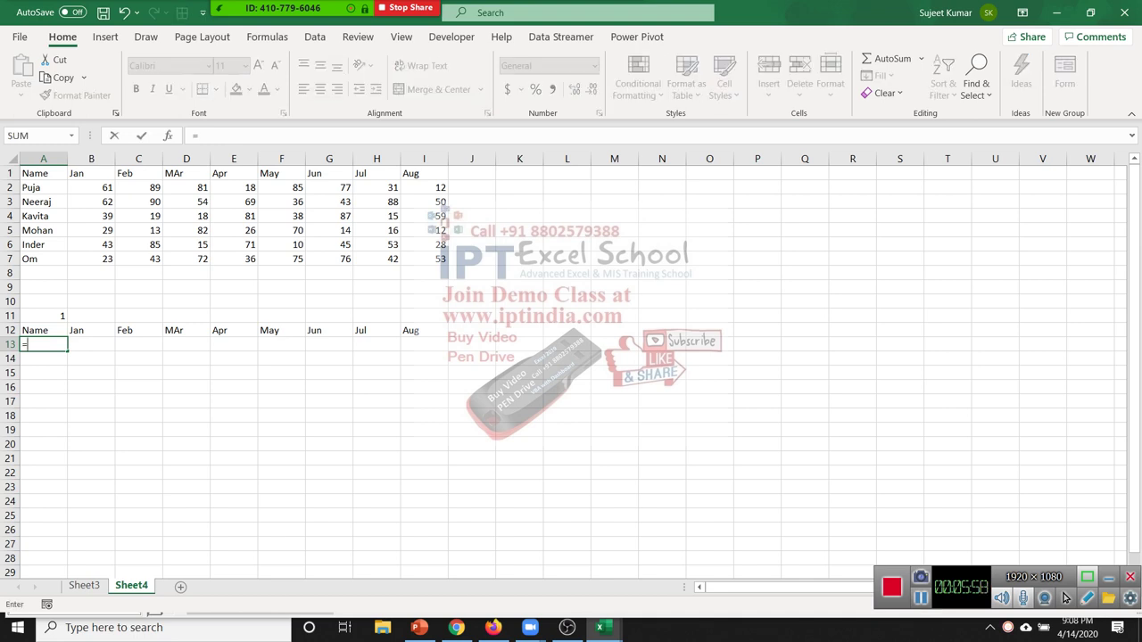
{"action": "type", "text": "=OFFSET("}
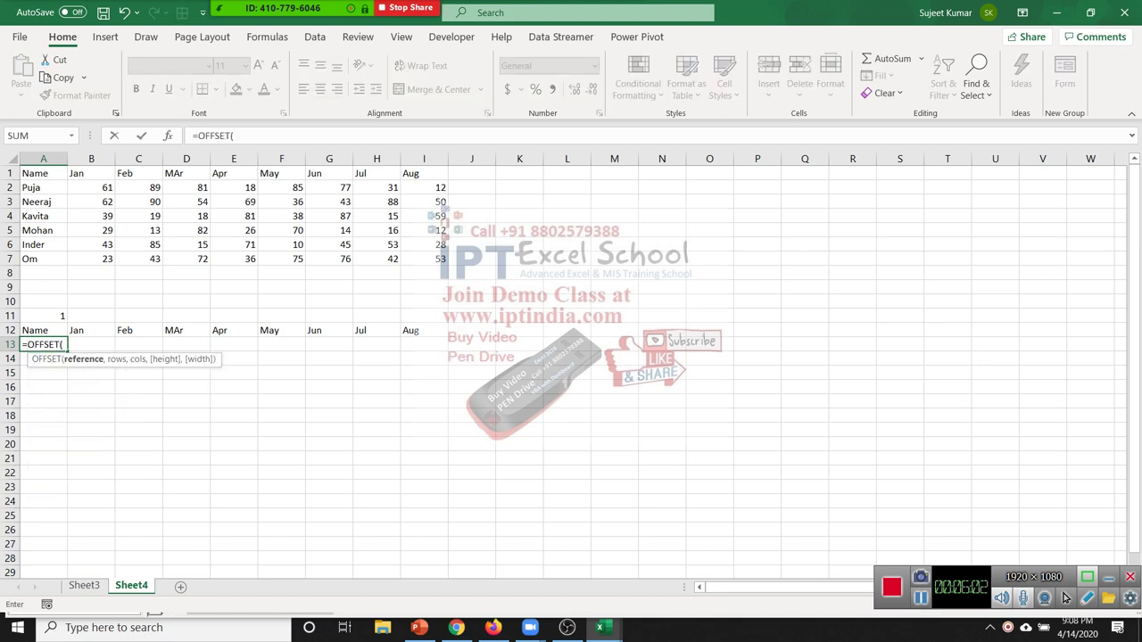
{"action": "key", "text": "ctrl+Home"}
{"action": "type", "text": ","}
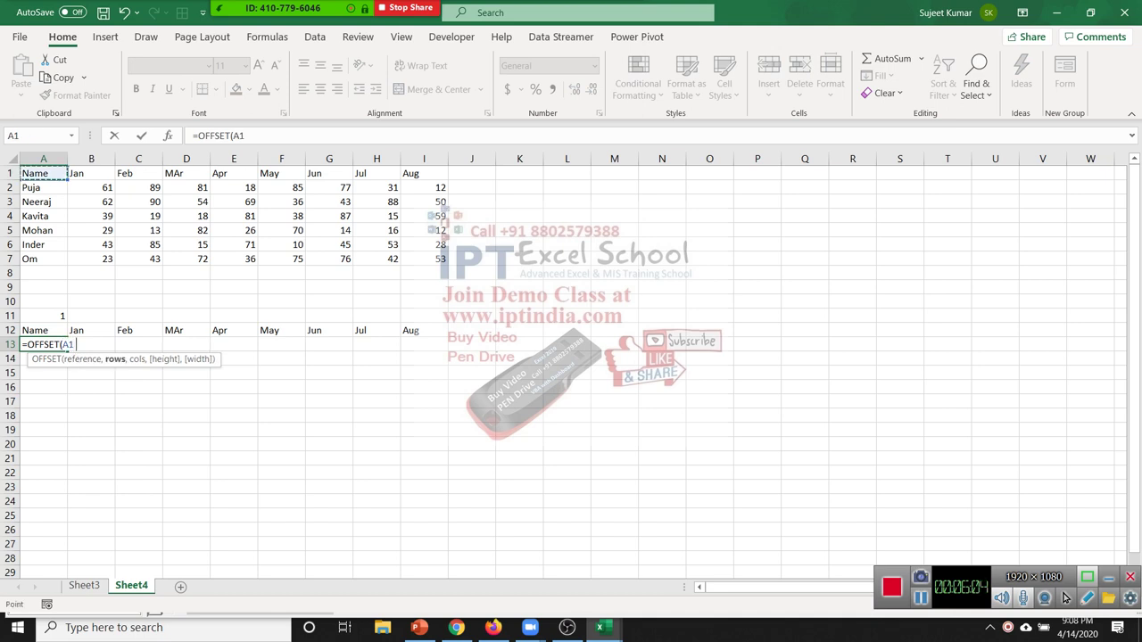
{"action": "key", "text": "Up"}
{"action": "key", "text": "Up"}
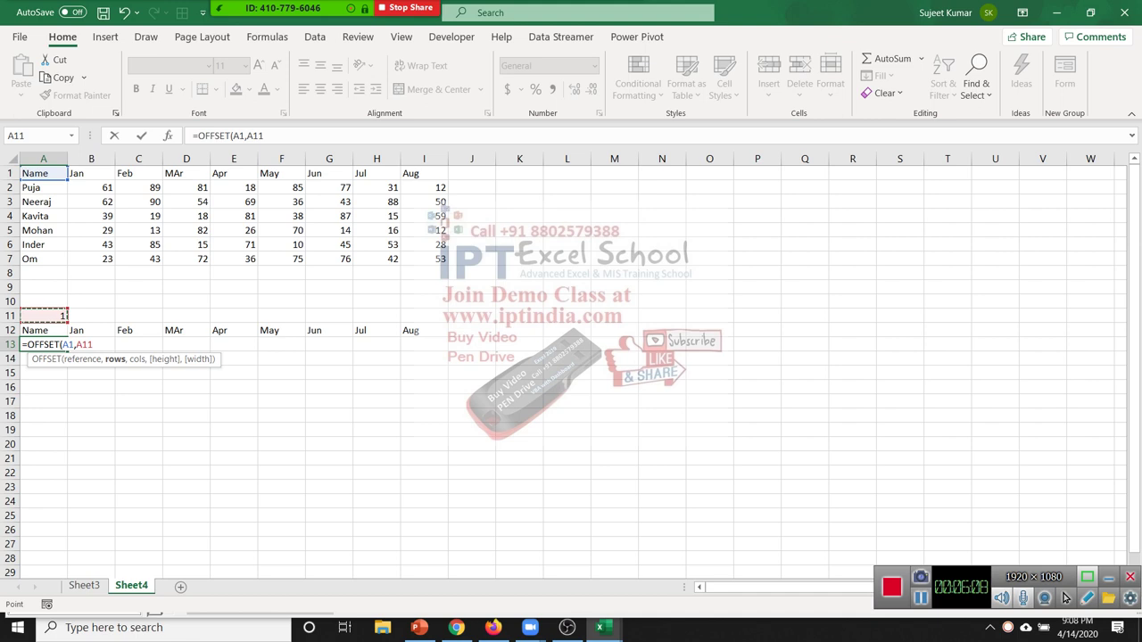
{"action": "type", "text": ","}
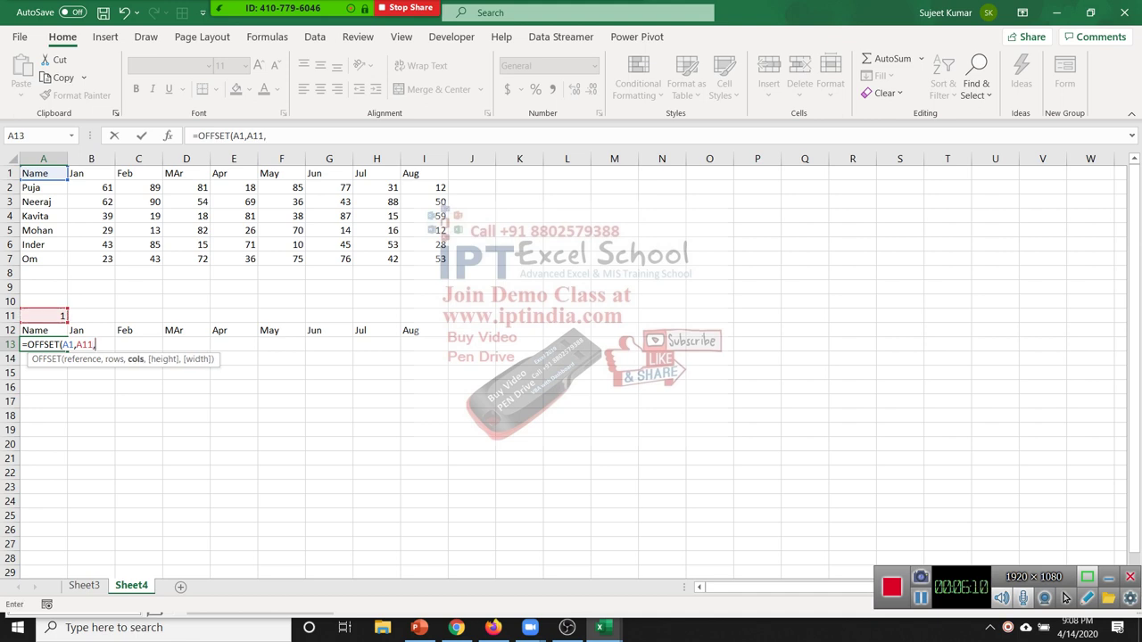
{"action": "type", "text": "0"}
{"action": "key", "text": "BackSpace"}
{"action": "type", "text": "0"}
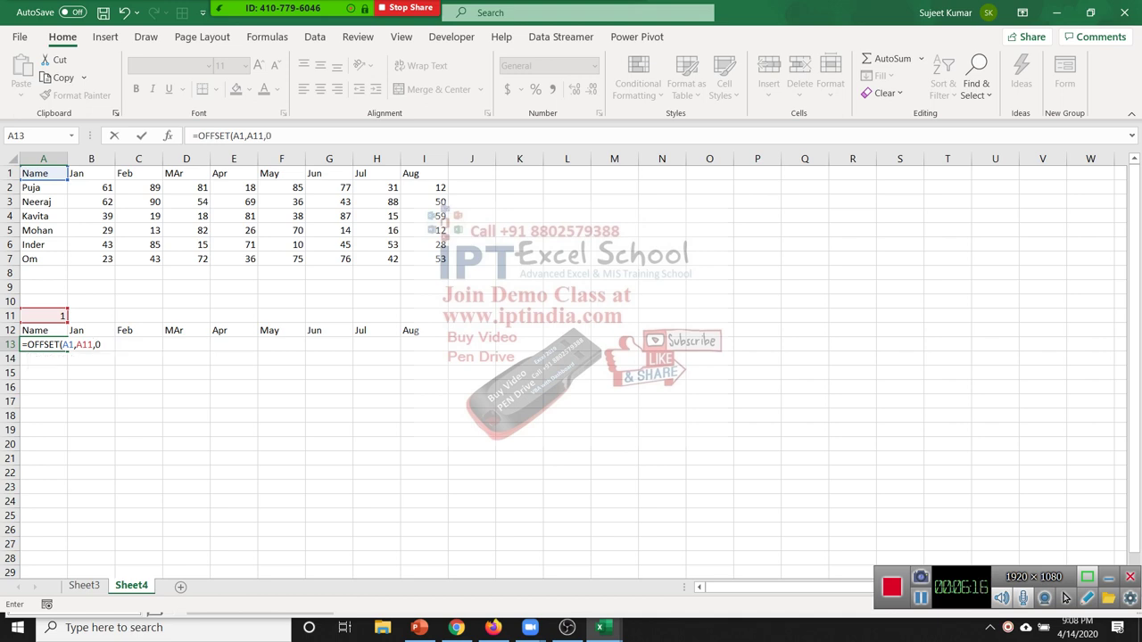
{"action": "key", "text": "Return"}
- Make the A11 reference absolute, fill the formula to I13, and select rows 12–13
{"action": "key", "text": "Up"}
{"action": "key", "text": "F2"}
{"action": "key", "text": "Left"}
{"action": "key", "text": "Left"}
{"action": "key", "text": "Left"}
{"action": "key", "text": "F4"}
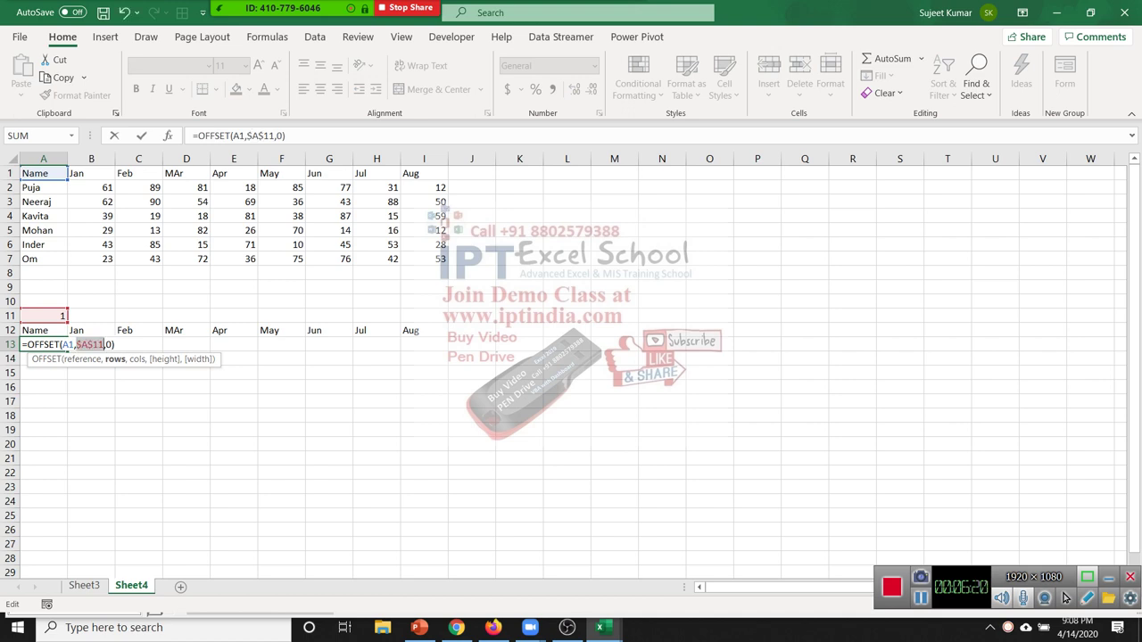
{"action": "key", "text": "ctrl+Return"}
{"action": "key", "text": "shift+Right"}
{"action": "key", "text": "shift+Right"}
{"action": "key", "text": "shift+Right"}
{"action": "key", "text": "shift+Right"}
{"action": "key", "text": "shift+Right"}
{"action": "key", "text": "shift+Right"}
{"action": "key", "text": "shift+Right"}
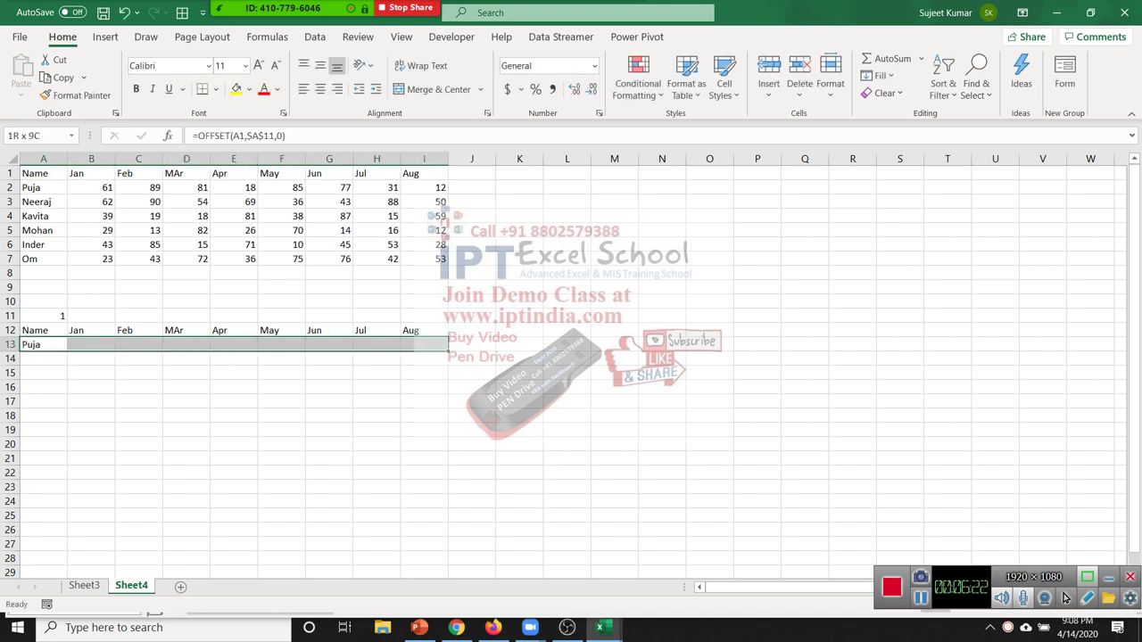
{"action": "key", "text": "ctrl+r"}
{"action": "key", "text": "Up"}
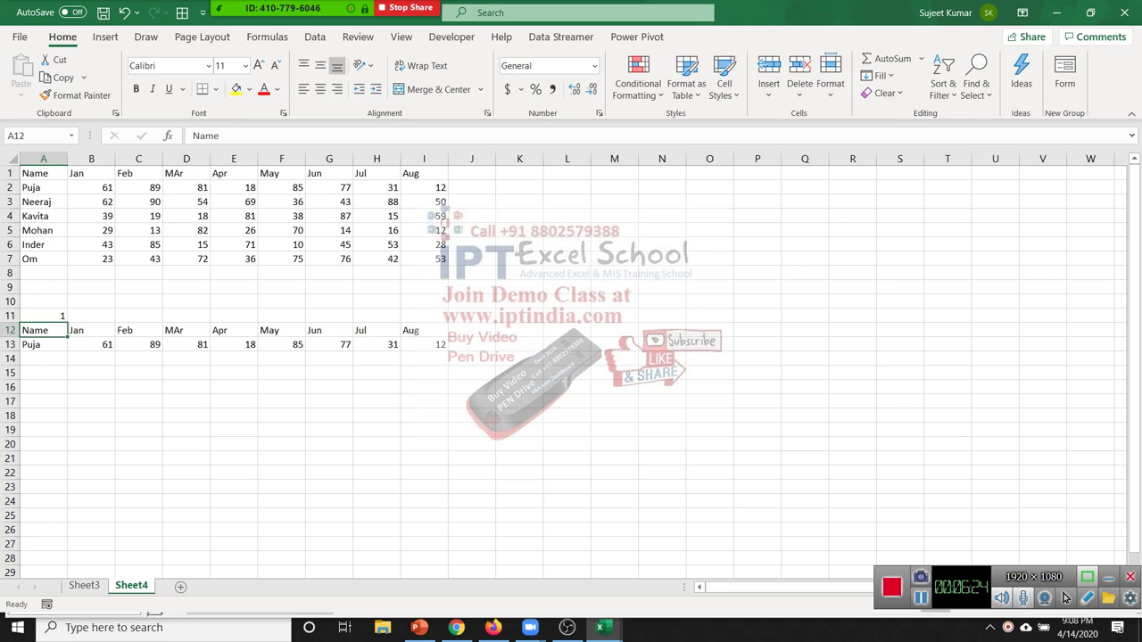
{"action": "key", "text": "ctrl+shift+Right"}
{"action": "key", "text": "shift+Down"}
- Insert a clustered column chart (Alt+N, C, 1) of the selected row-13 data
{"action": "key", "text": "alt+n"}
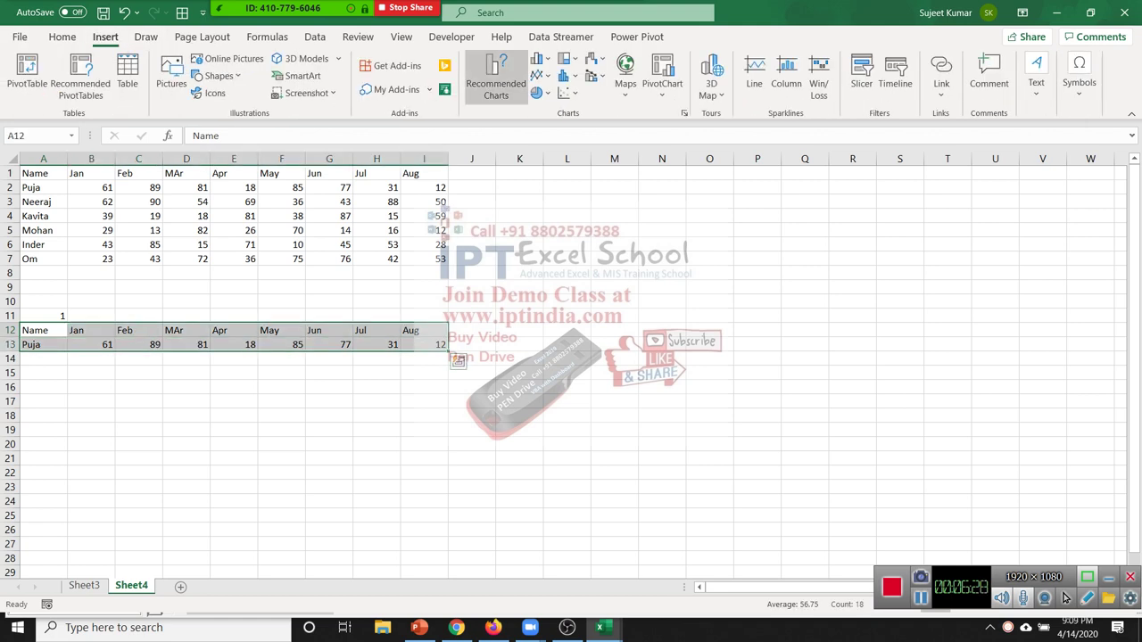
{"action": "key", "text": "c"}
{"action": "key", "text": "1"}
{"action": "key", "text": "Return"}
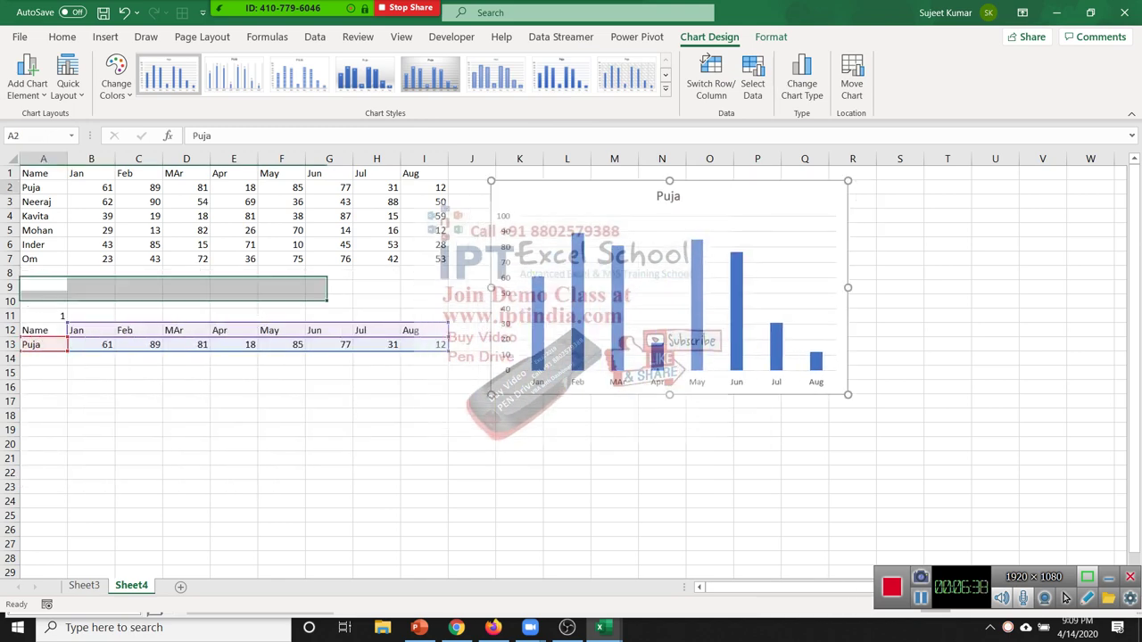
- Nudge the chart up and left, enlarge it toward column R, then deselect it
{"action": "left_click", "coordinate": [43, 202]}
{"action": "key", "text": "Down"}
{"action": "left_click_drag", "start_coordinate": [678, 268], "coordinate": [655, 253]}
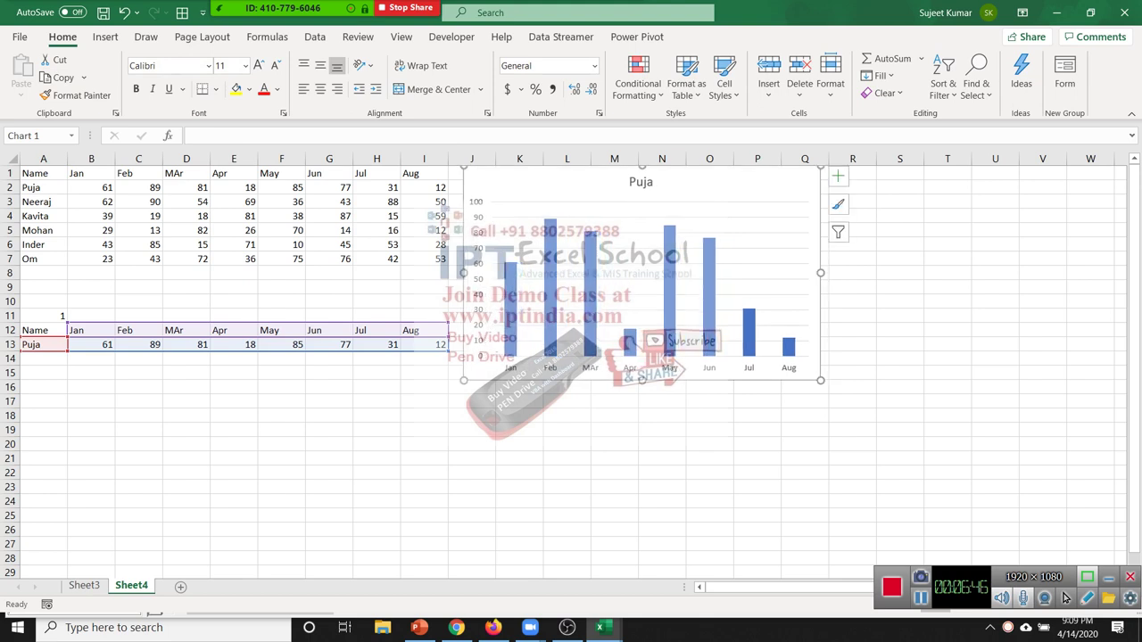
{"action": "left_click_drag", "start_coordinate": [874, 415], "coordinate": [881, 419]}
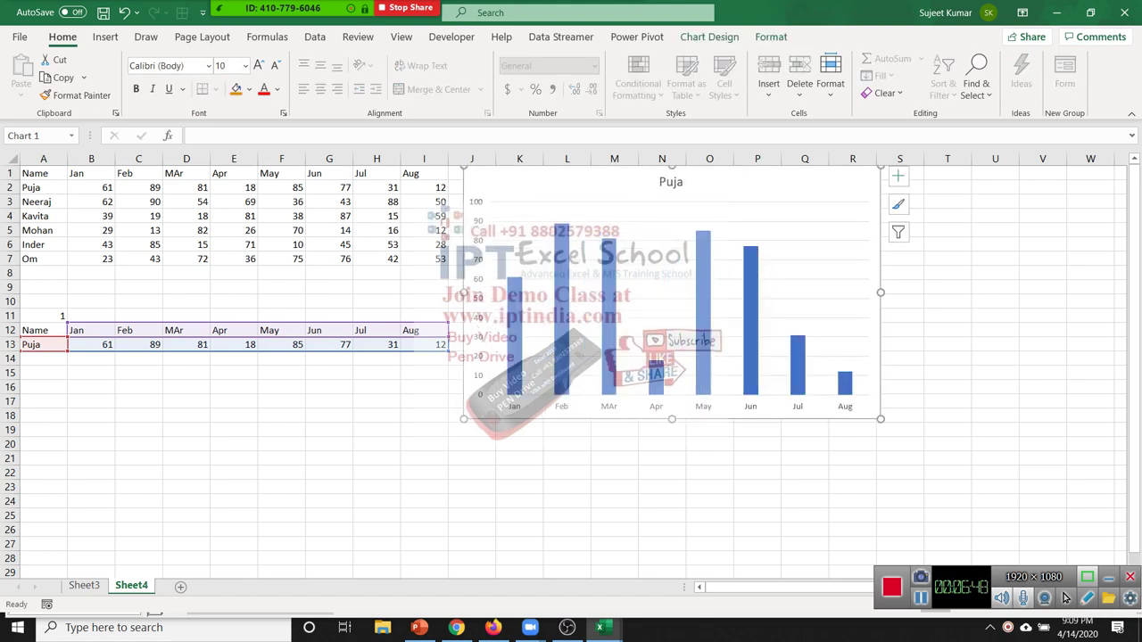
{"action": "left_click", "coordinate": [376, 472]}
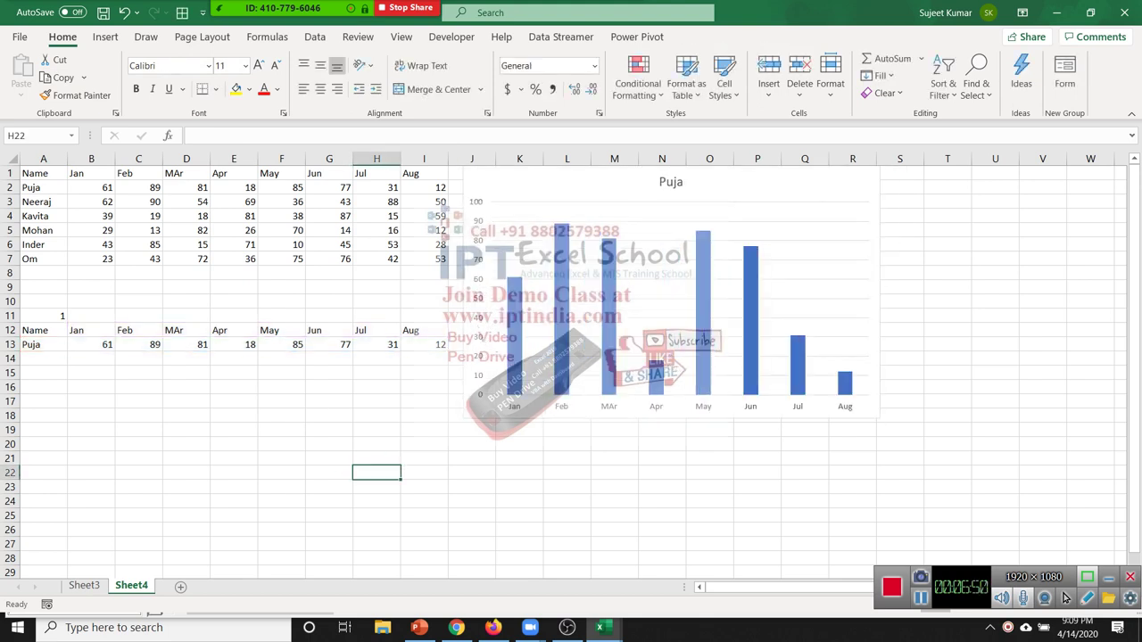
- Enter 2, 3, then 1 in A11 to see row 13 and the chart switch people
{"action": "left_click", "coordinate": [43, 316]}
{"action": "type", "text": "2"}
{"action": "key", "text": "Return"}
{"action": "key", "text": "Up"}
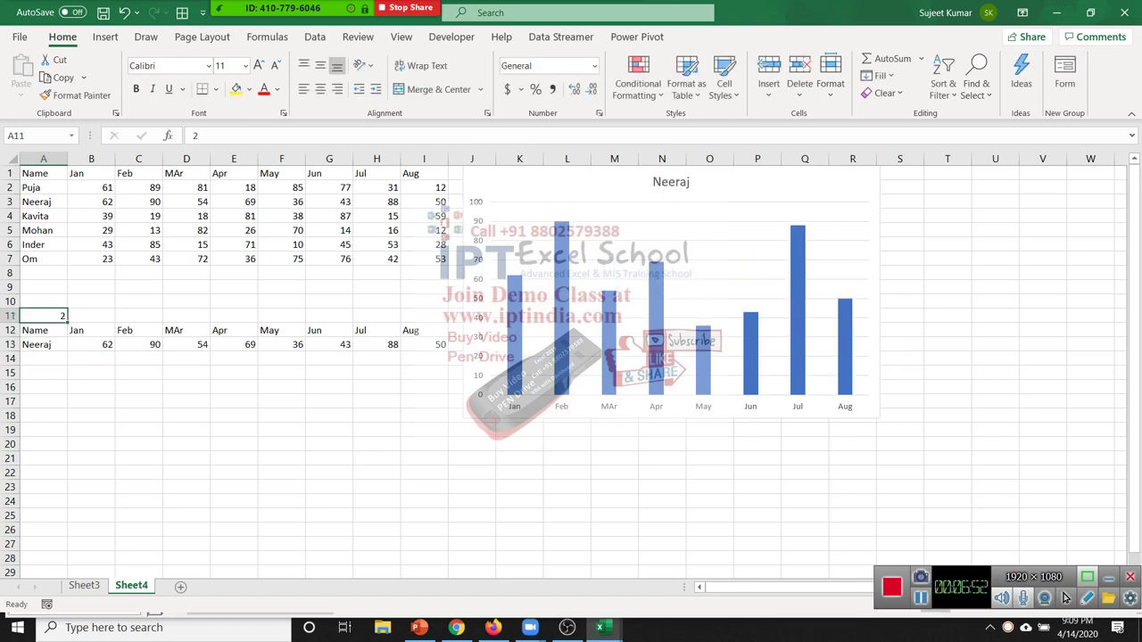
{"action": "type", "text": "3"}
{"action": "key", "text": "Return"}
{"action": "key", "text": "Up"}
{"action": "type", "text": "1"}
{"action": "key", "text": "Return"}
{"action": "key", "text": "Up"}
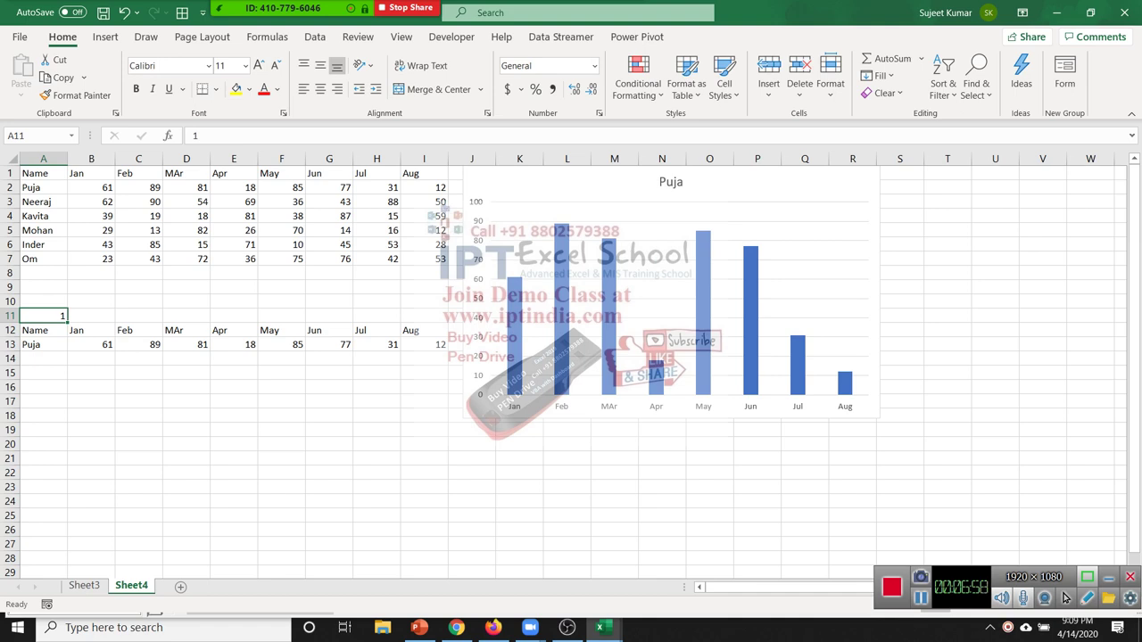
- Cancel Protect Sheet and open Sheet4's code in the VBA editor
{"action": "right_click", "coordinate": [131, 585]}
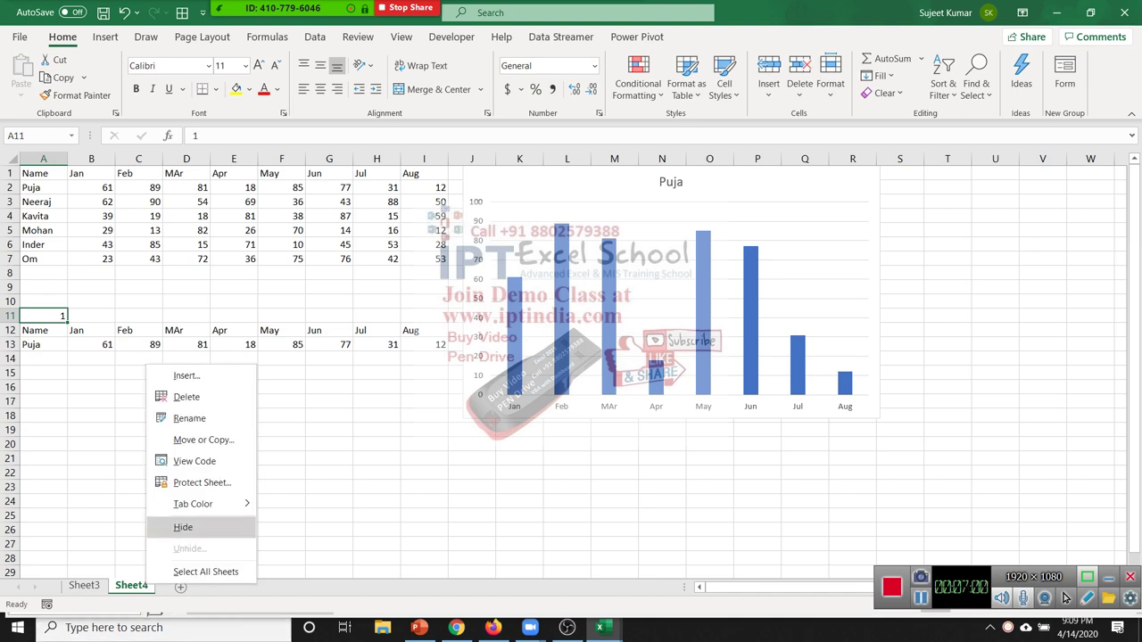
{"action": "left_click", "coordinate": [192, 483]}
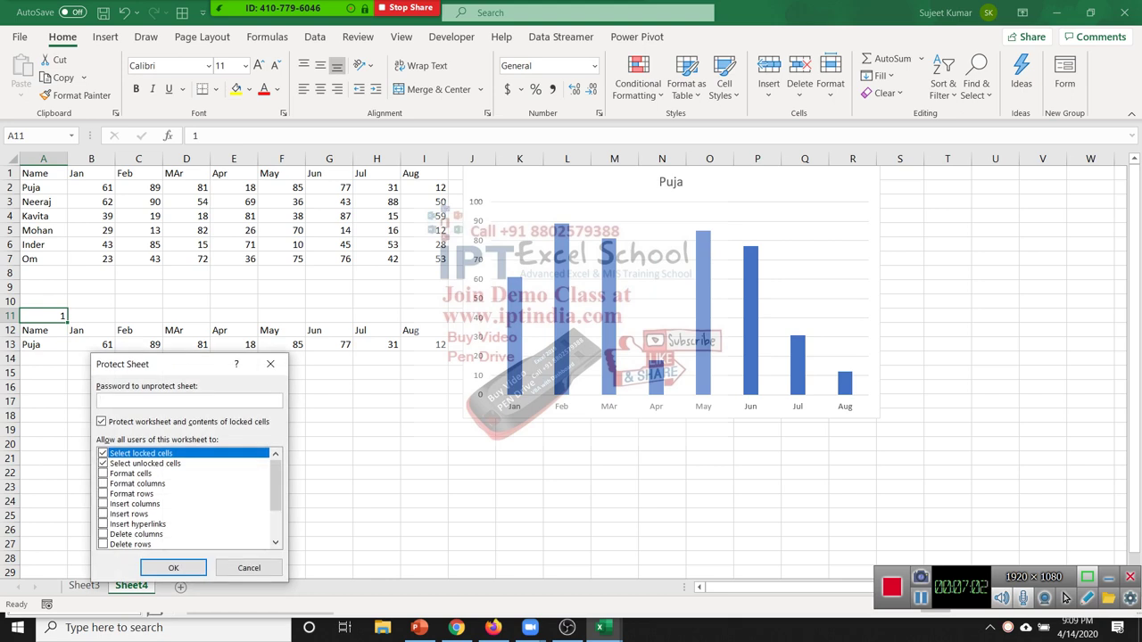
{"action": "key", "text": "Escape"}
{"action": "right_click", "coordinate": [131, 585]}
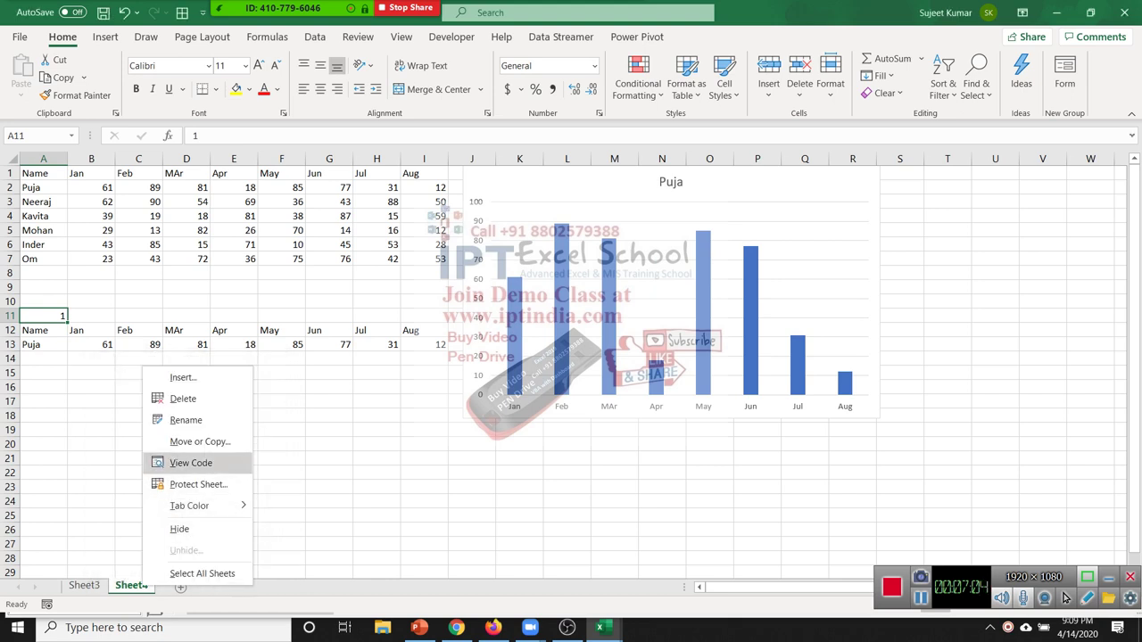
{"action": "left_click", "coordinate": [192, 463]}
{"action": "left_click", "coordinate": [638, 69]}
- Add Range("A11").Value = ActiveCell.Row - 1 to Worksheet_SelectionChange, then return to Excel
{"action": "left_click", "coordinate": [179, 87]}
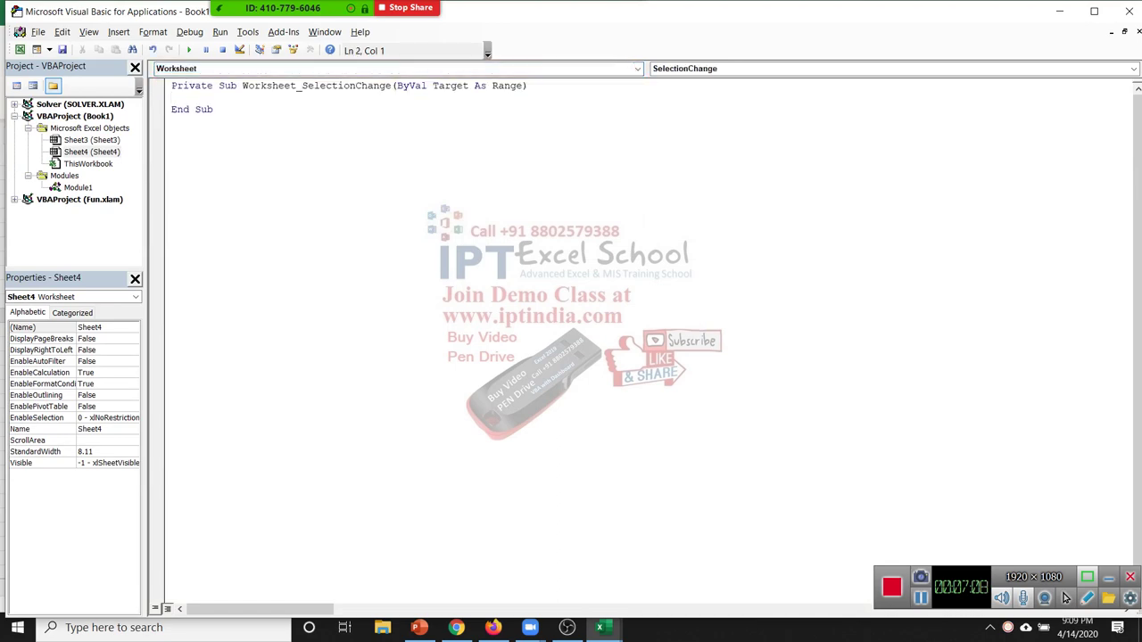
{"action": "key", "text": "Return"}
{"action": "key", "text": "alt+F11"}
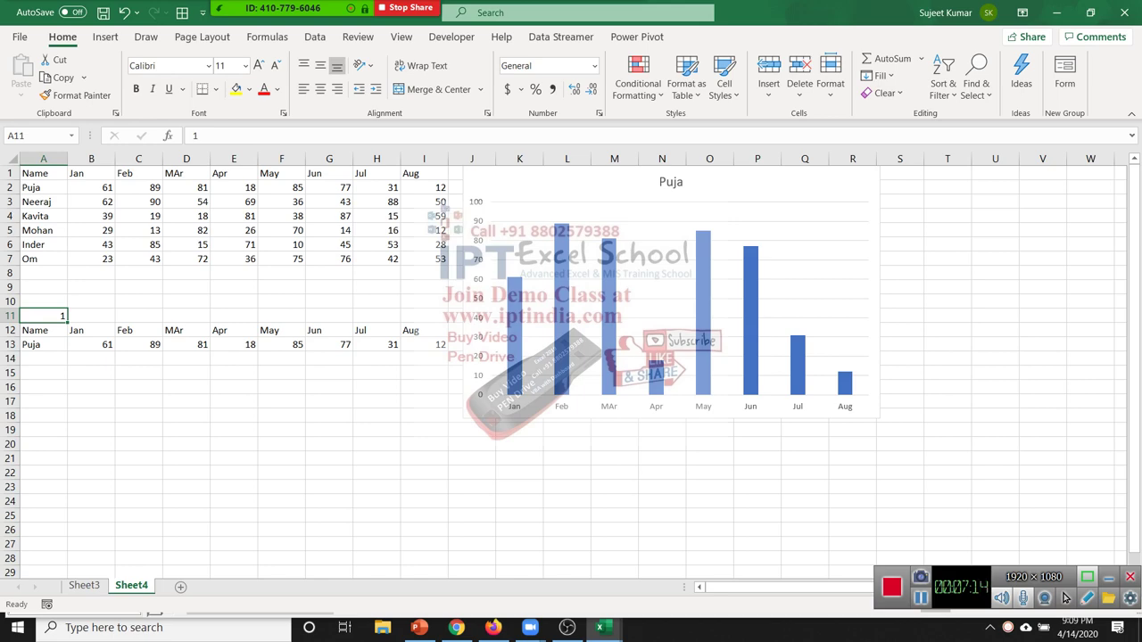
{"action": "key", "text": "alt+F11"}
{"action": "key", "text": "Return"}
{"action": "type", "text": "range("}
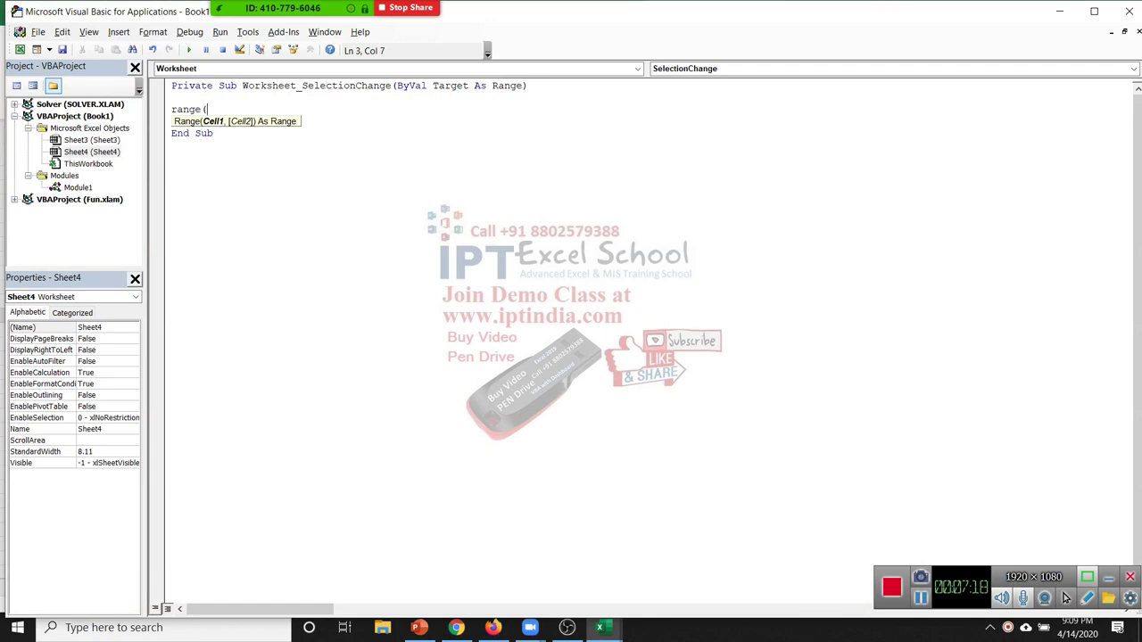
{"action": "type", "text": "\"A11"}
{"action": "type", "text": "\").v"}
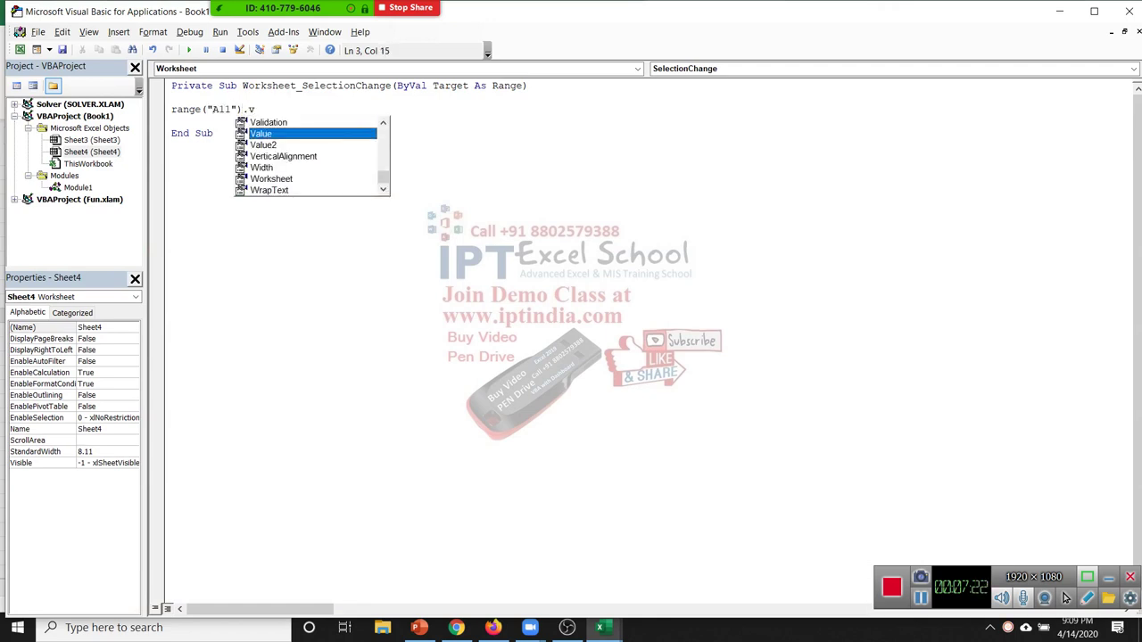
{"action": "key", "text": "Tab"}
{"action": "type", "text": "=activecell"}
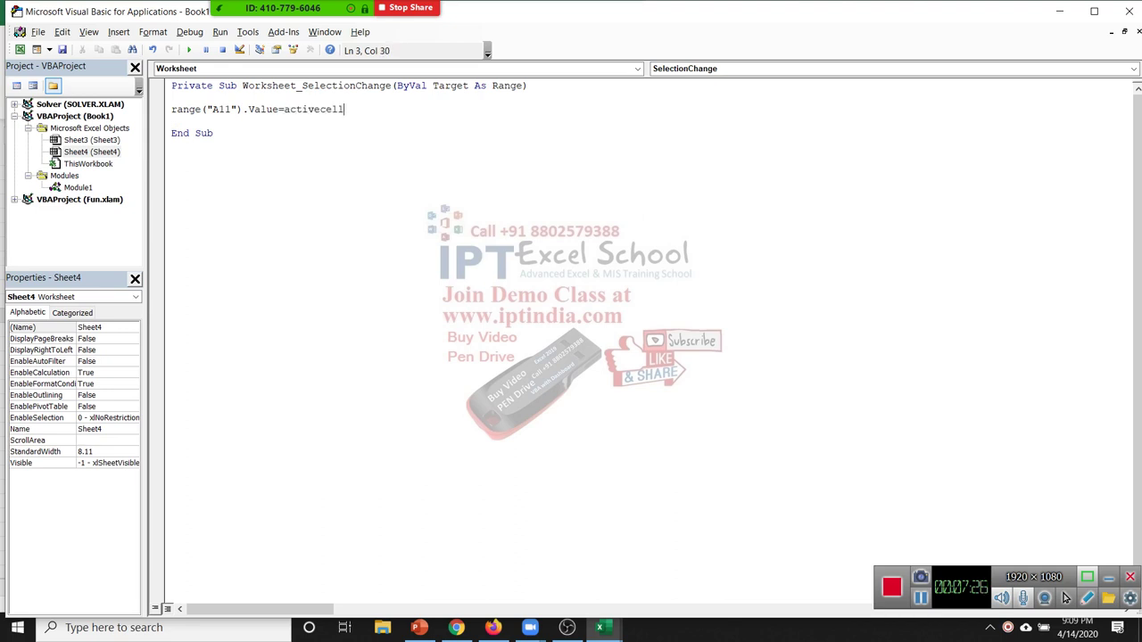
{"action": "type", "text": ".row"}
{"action": "key", "text": "Tab"}
{"action": "type", "text": "-1"}
{"action": "key", "text": "Return"}
{"action": "key", "text": "alt+F11"}
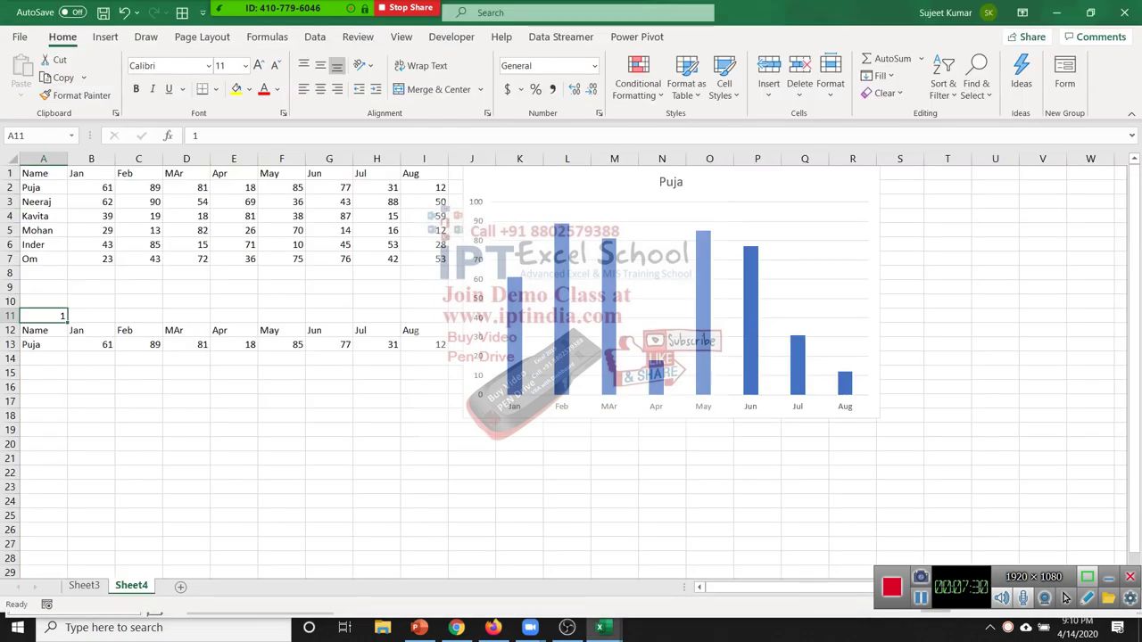
- Step between Puja, Neeraj and Mohan in the list, watching A11 and the chart update
{"action": "key", "text": "ctrl+shift+r"}
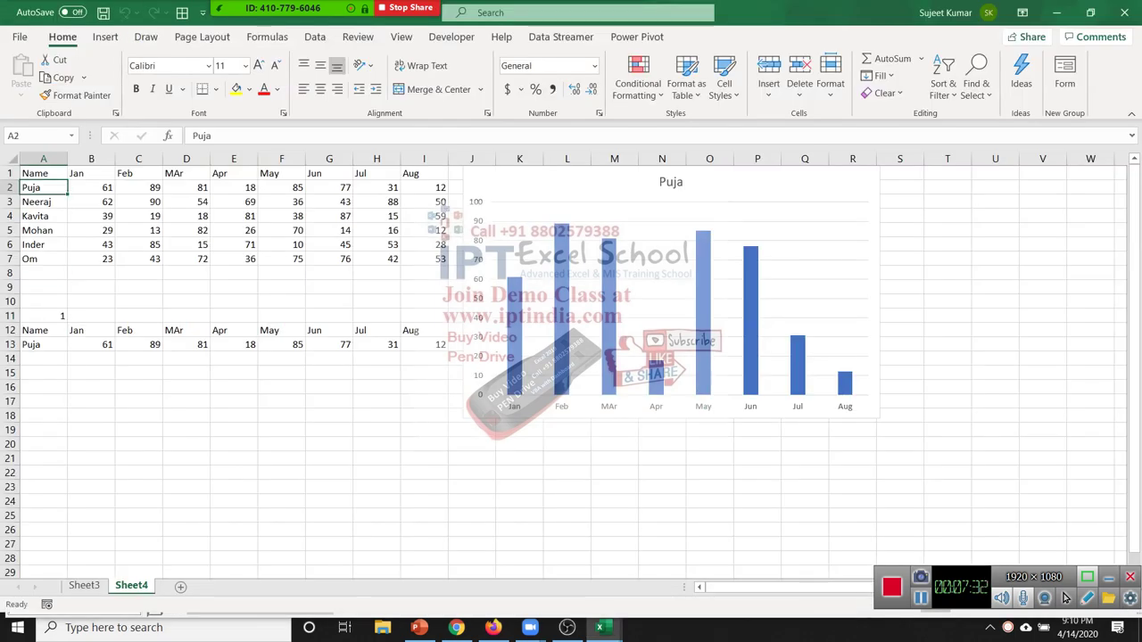
{"action": "key", "text": "Down"}
{"action": "key", "text": "Up"}
{"action": "key", "text": "Down"}
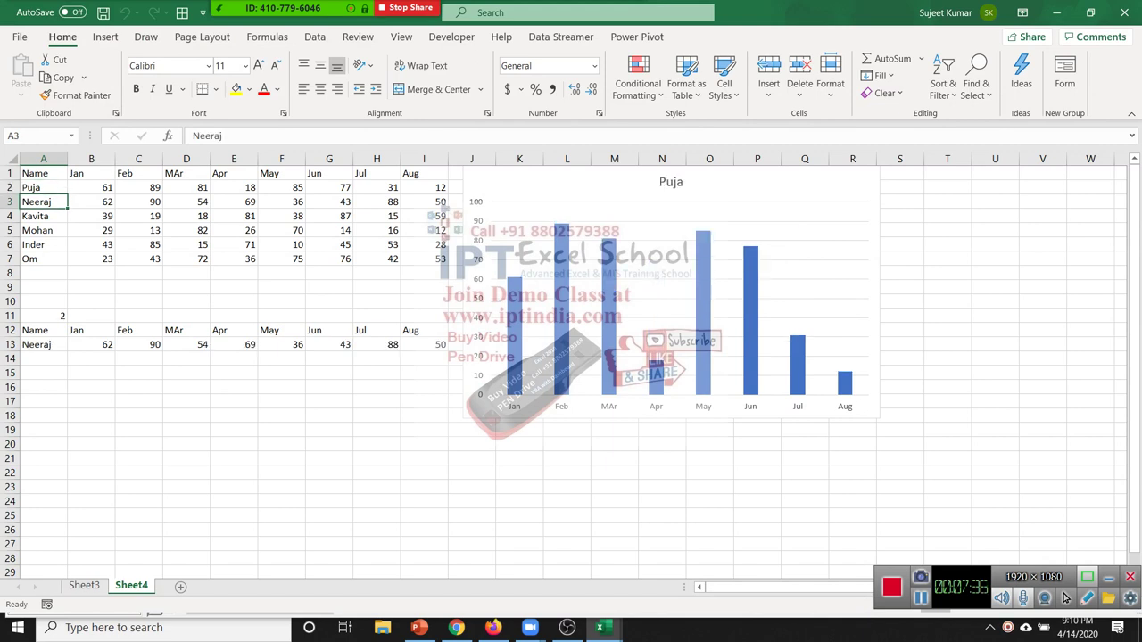
{"action": "key", "text": "Down"}
{"action": "key", "text": "Down"}
{"action": "key", "text": "Down"}
{"action": "key", "text": "Down"}
{"action": "key", "text": "Up"}
{"action": "key", "text": "Up"}
{"action": "key", "text": "Up"}
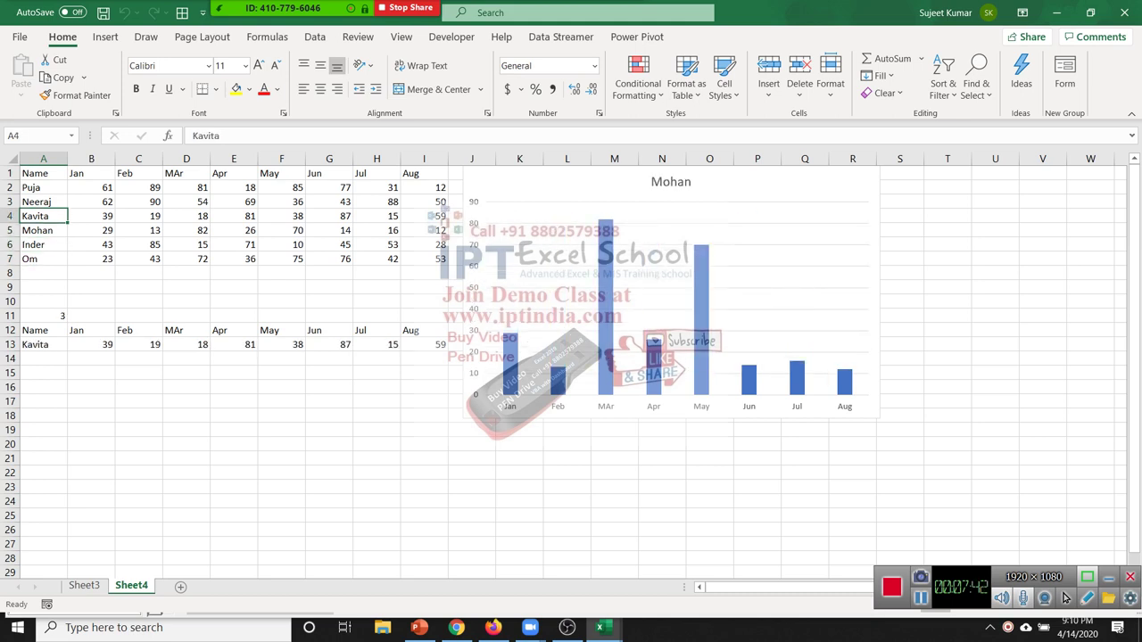
{"action": "key", "text": "Up"}
{"action": "key", "text": "Up"}
{"action": "key", "text": "Down"}
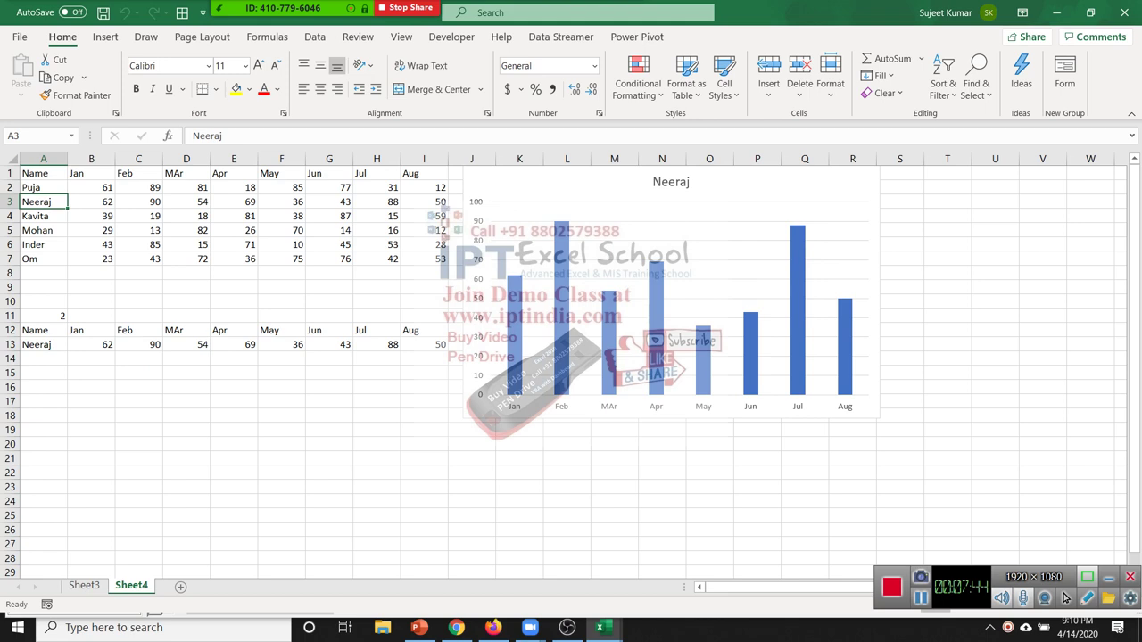
{"action": "key", "text": "Up"}
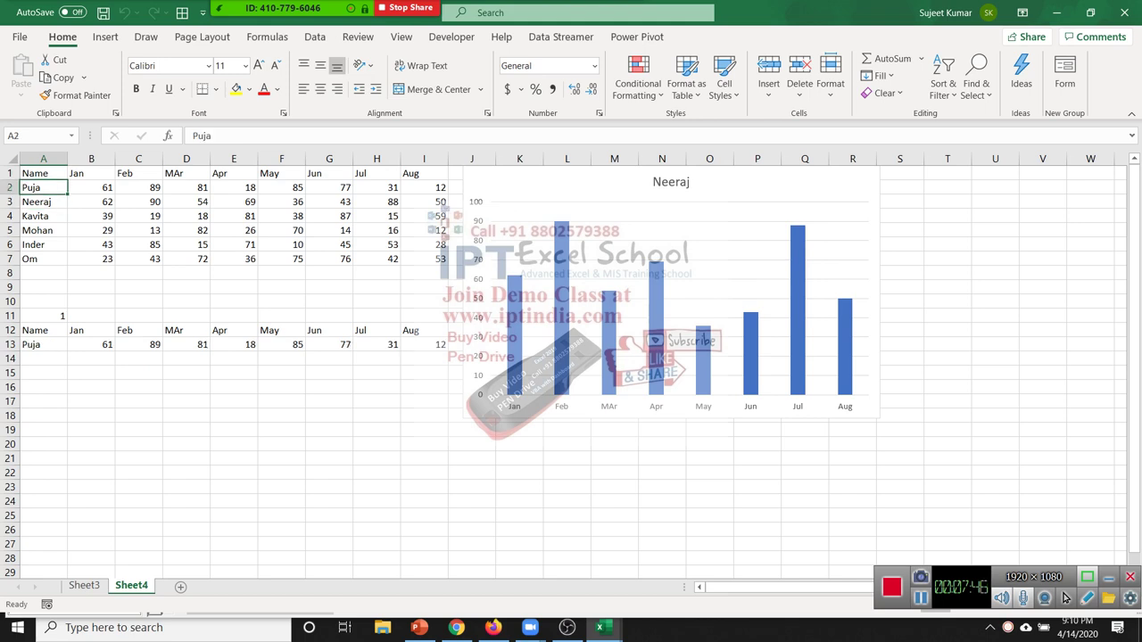
{"action": "key", "text": "Down"}
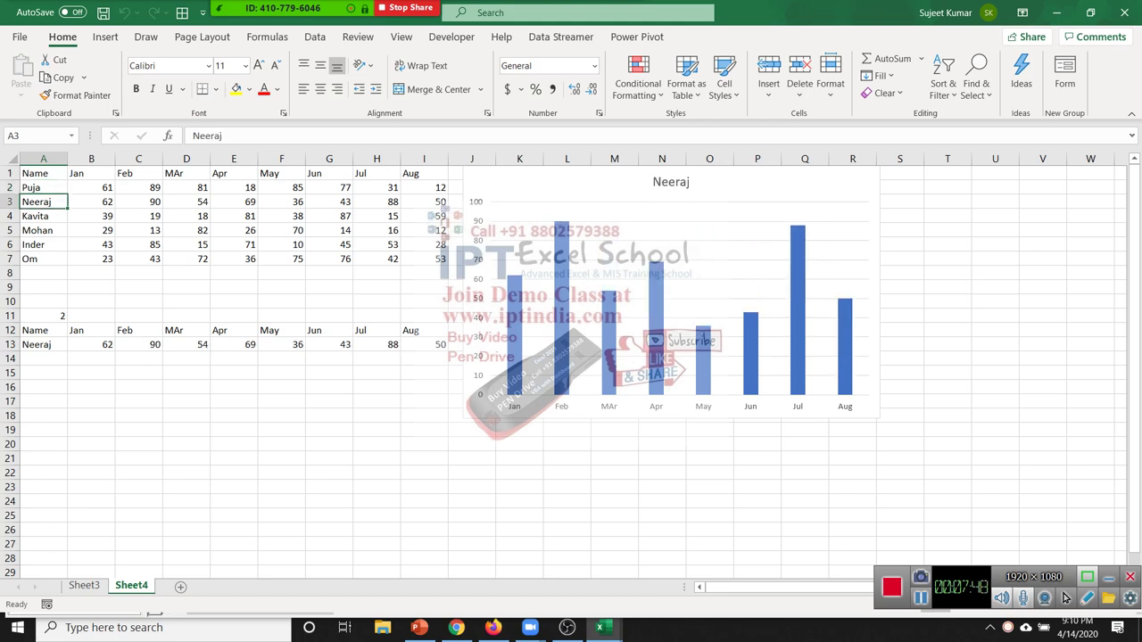
{"action": "key", "text": "Down"}
{"action": "key", "text": "Down"}
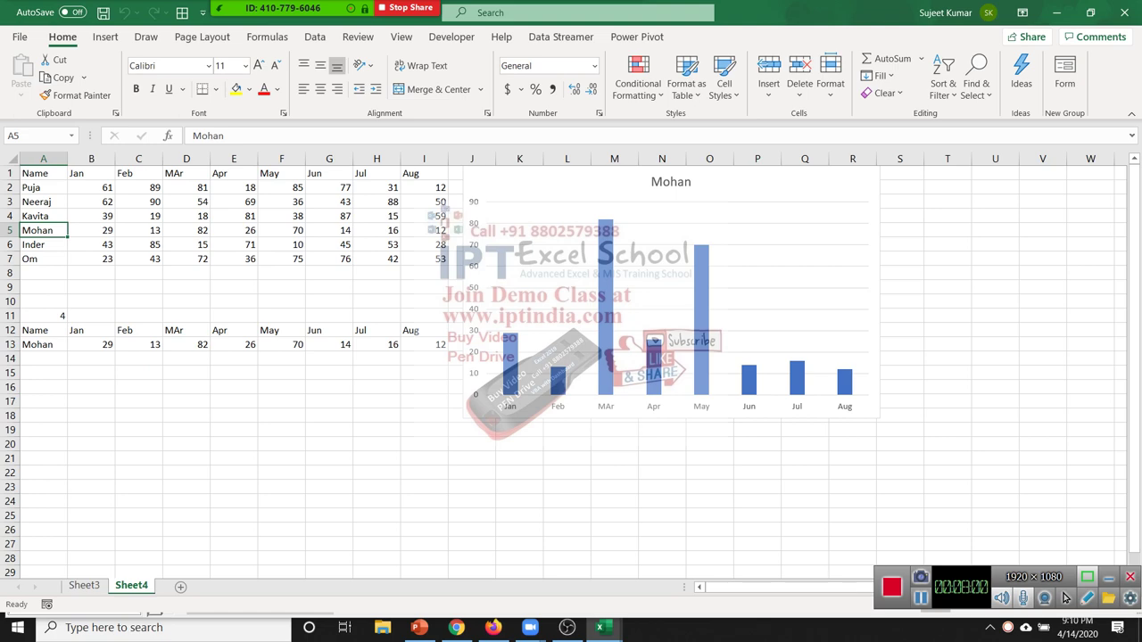
{"action": "key", "text": "Up"}
{"action": "key", "text": "Up"}
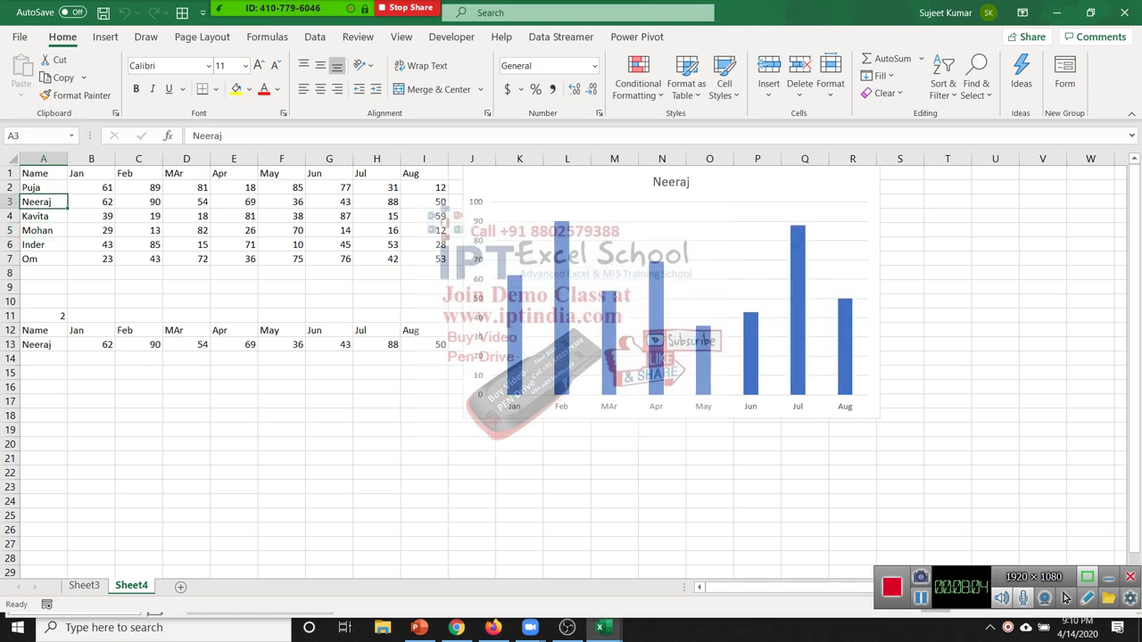
{"action": "key", "text": "alt+F11"}
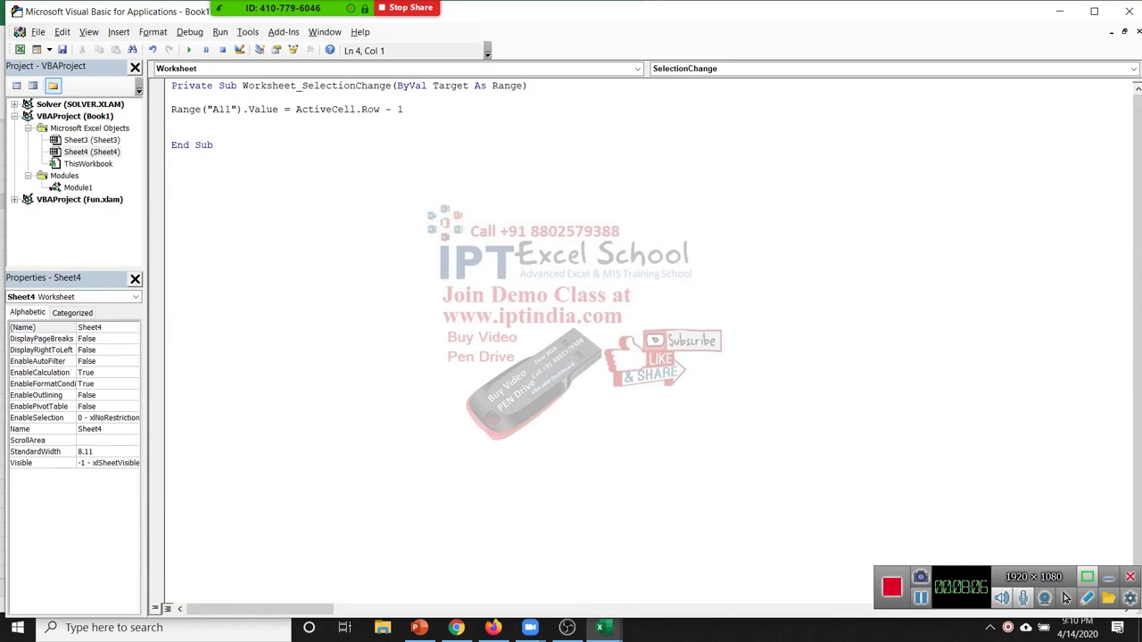
- In Excel, select A23 below the list to zero row 13, then select Inder in A6
{"action": "key", "text": "shift+Down"}
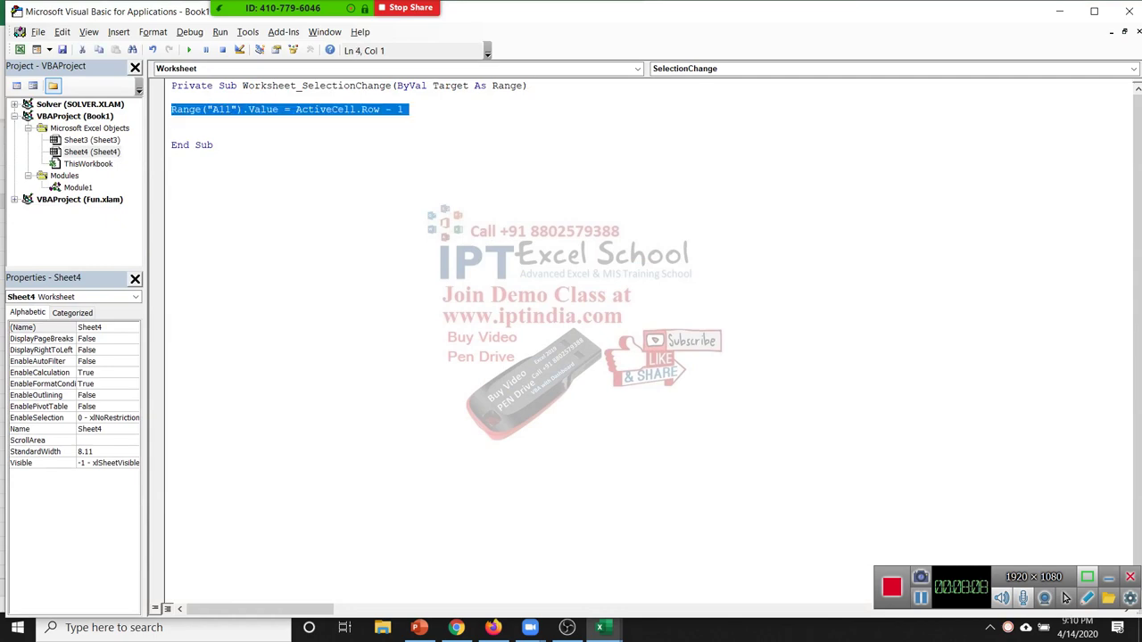
{"action": "key", "text": "alt+F11"}
{"action": "left_click", "coordinate": [43, 487]}
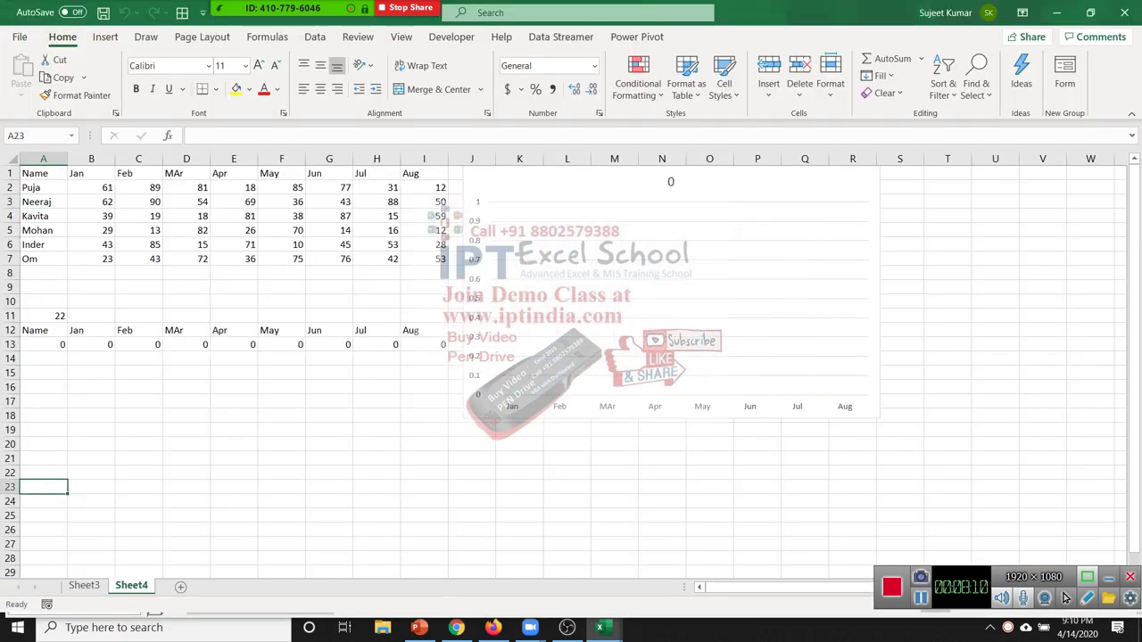
{"action": "left_click", "coordinate": [43, 244]}
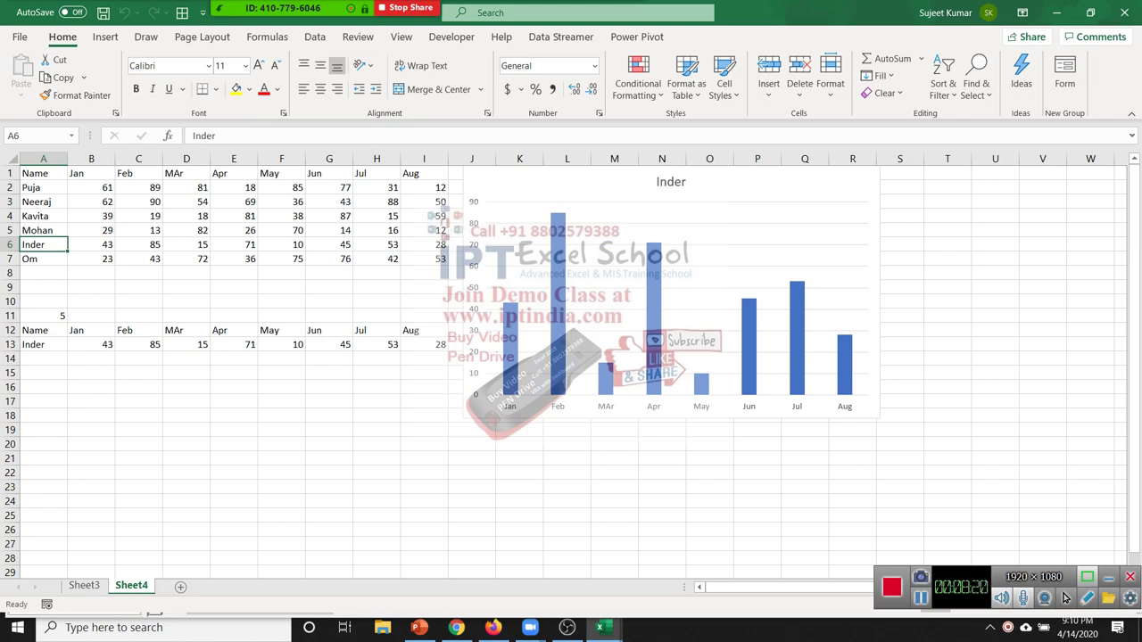
- Back in the VBA editor, open ThisWorkbook's and then Sheet3's code windows
{"action": "key", "text": "alt+F11"}
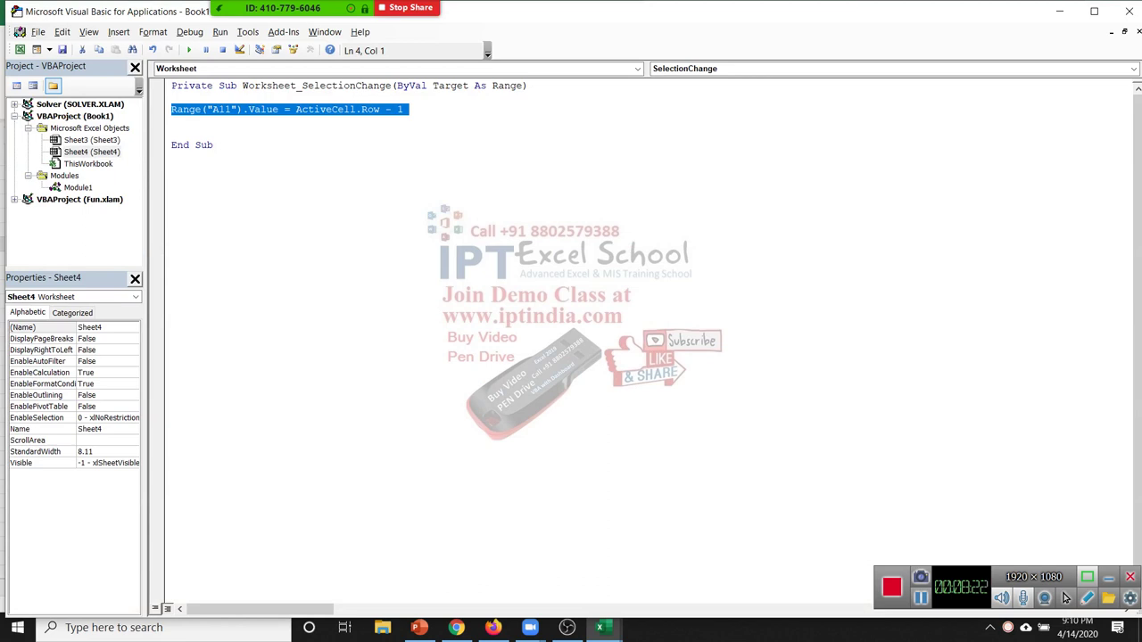
{"action": "double_click", "coordinate": [80, 165]}
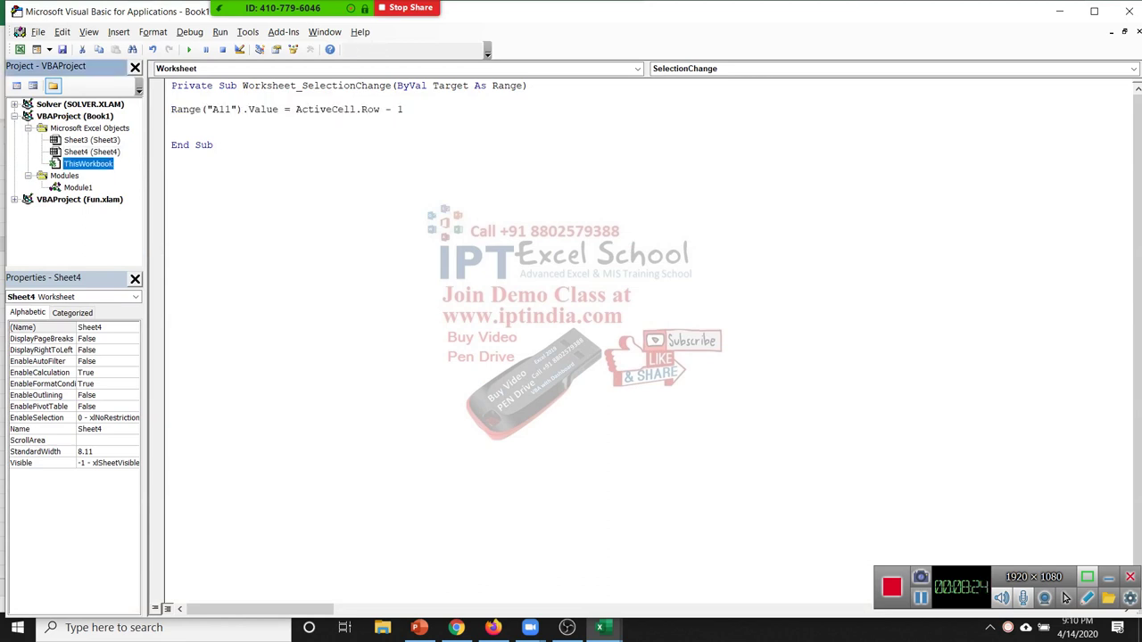
{"action": "double_click", "coordinate": [91, 140]}
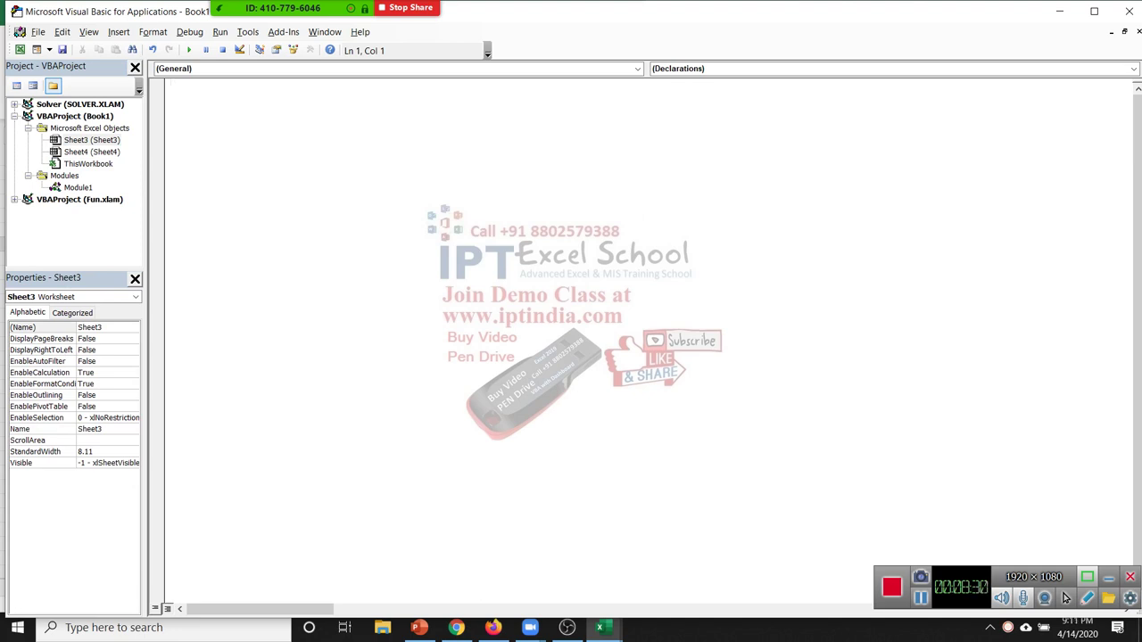
- Type sub rr() in Module1 so End Sub is added, leaving blank lines inside
{"action": "left_click", "coordinate": [78, 187]}
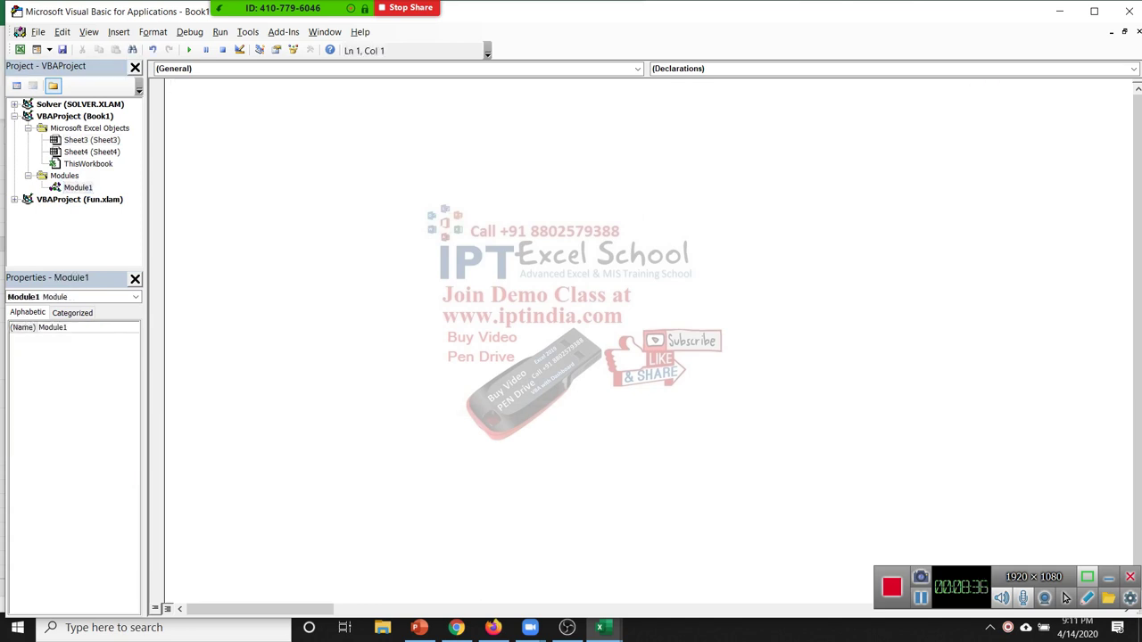
{"action": "type", "text": "sub rr()"}
{"action": "key", "text": "Return"}
{"action": "key", "text": "Return"}
{"action": "key", "text": "Return"}
{"action": "key", "text": "Return"}
{"action": "key", "text": "Up"}
{"action": "key", "text": "Up"}
{"action": "key", "text": "Up"}
{"action": "key", "text": "shift+Down"}
{"action": "key", "text": "shift+Down"}
{"action": "key", "text": "shift+Down"}
{"action": "key", "text": "shift+Down"}
{"action": "key", "text": "ctrl+Home"}
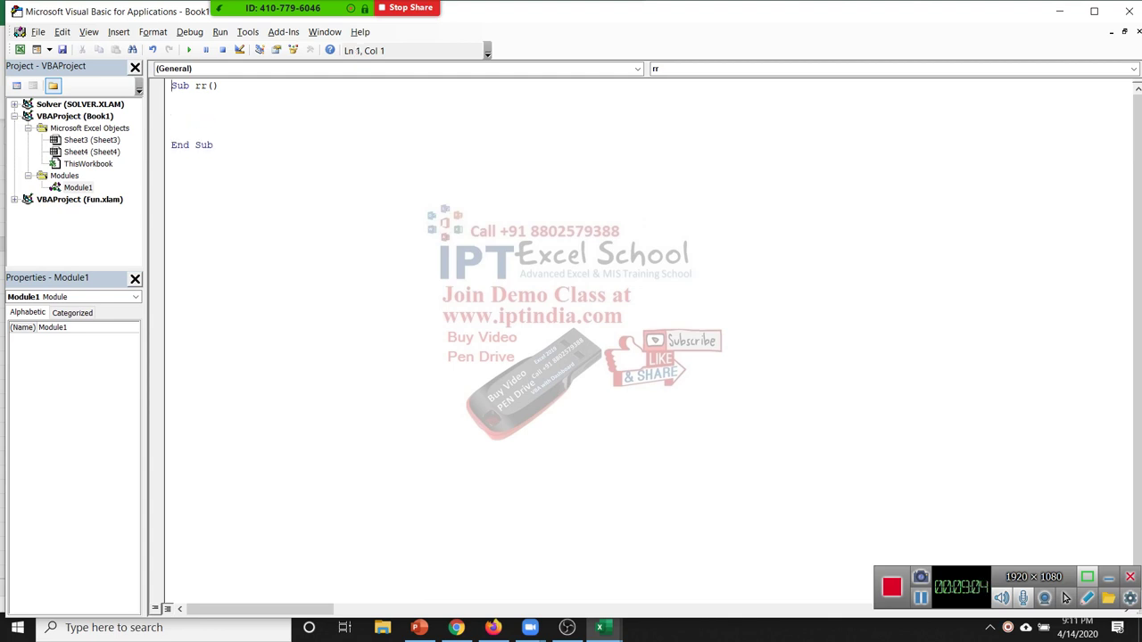
{"action": "mouse_move", "coordinate": [268, 17]}
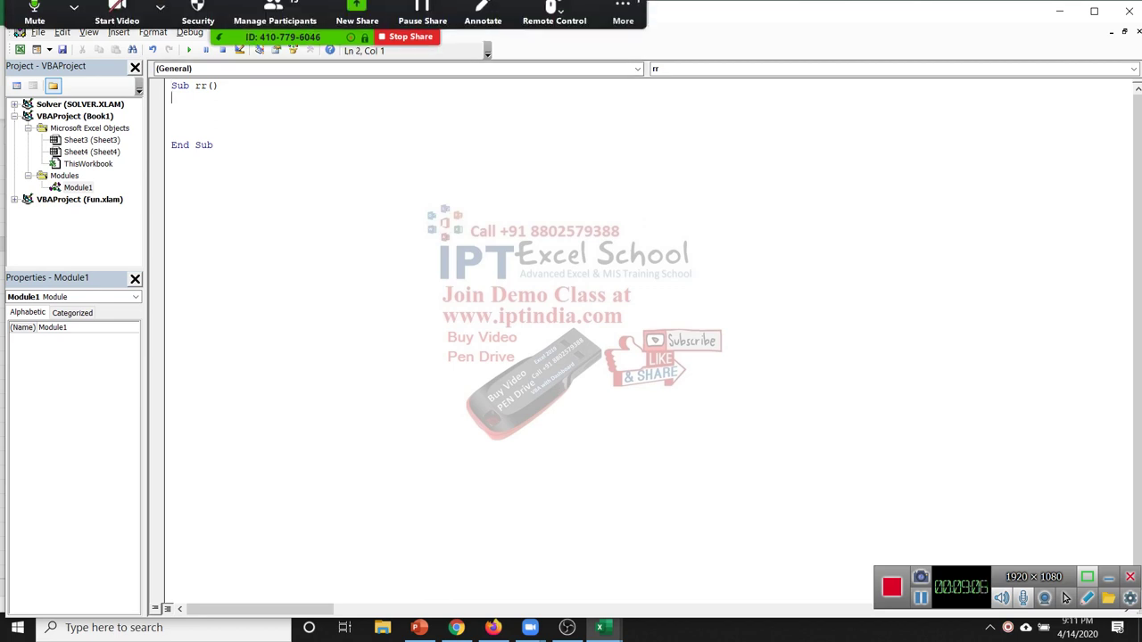
- Check the Zoom meeting's participant list and close it
{"action": "key", "text": "Down"}
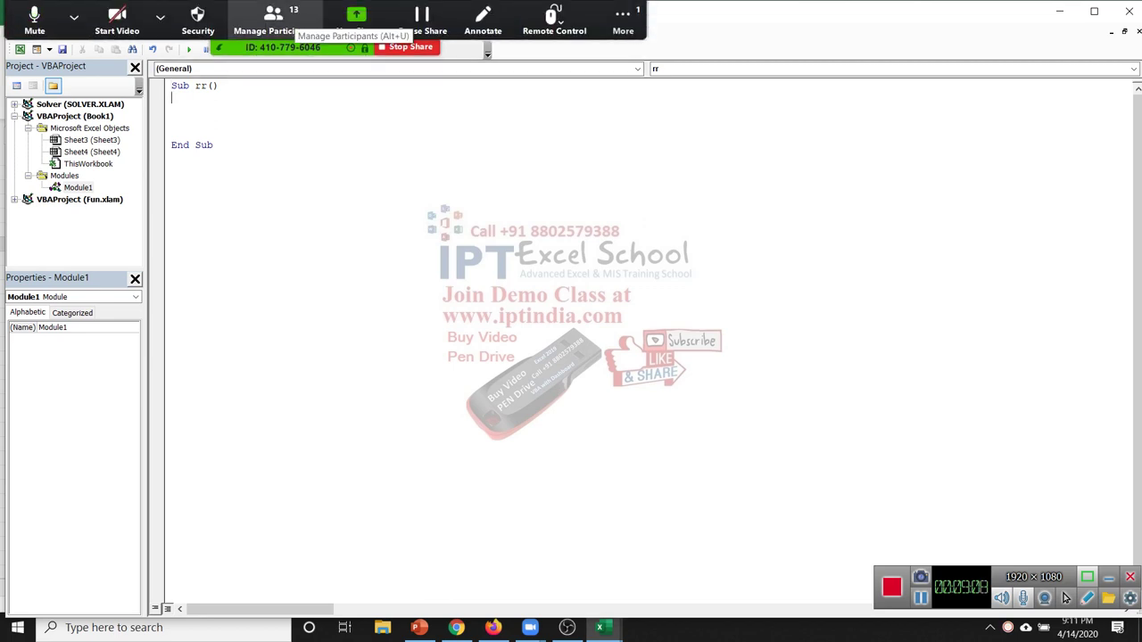
{"action": "left_click", "coordinate": [267, 18]}
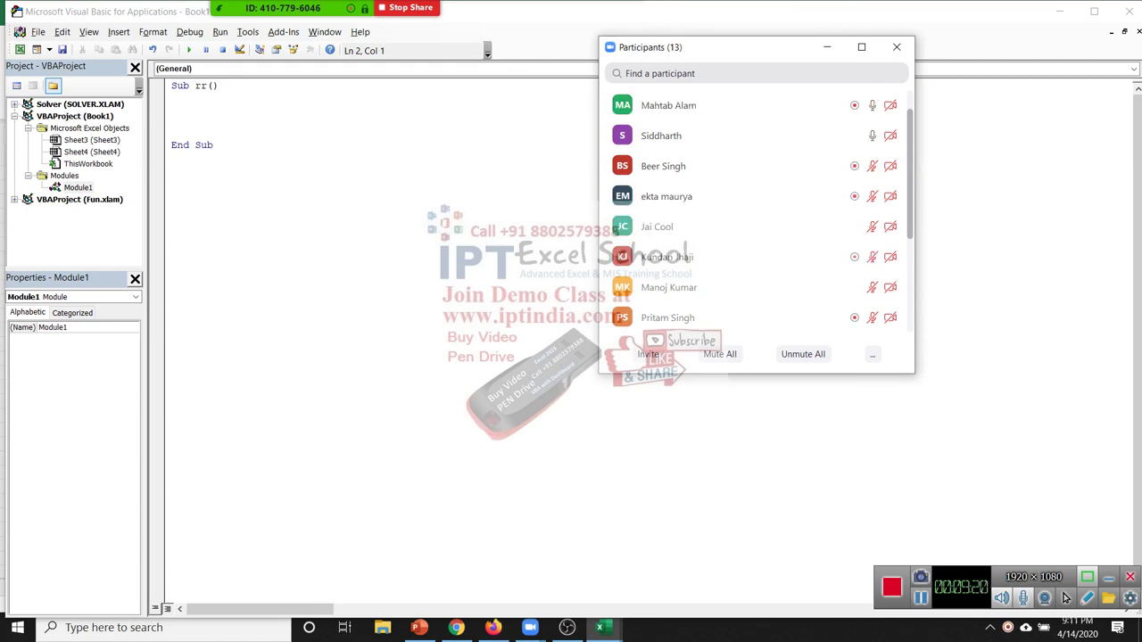
{"action": "left_click", "coordinate": [896, 47]}
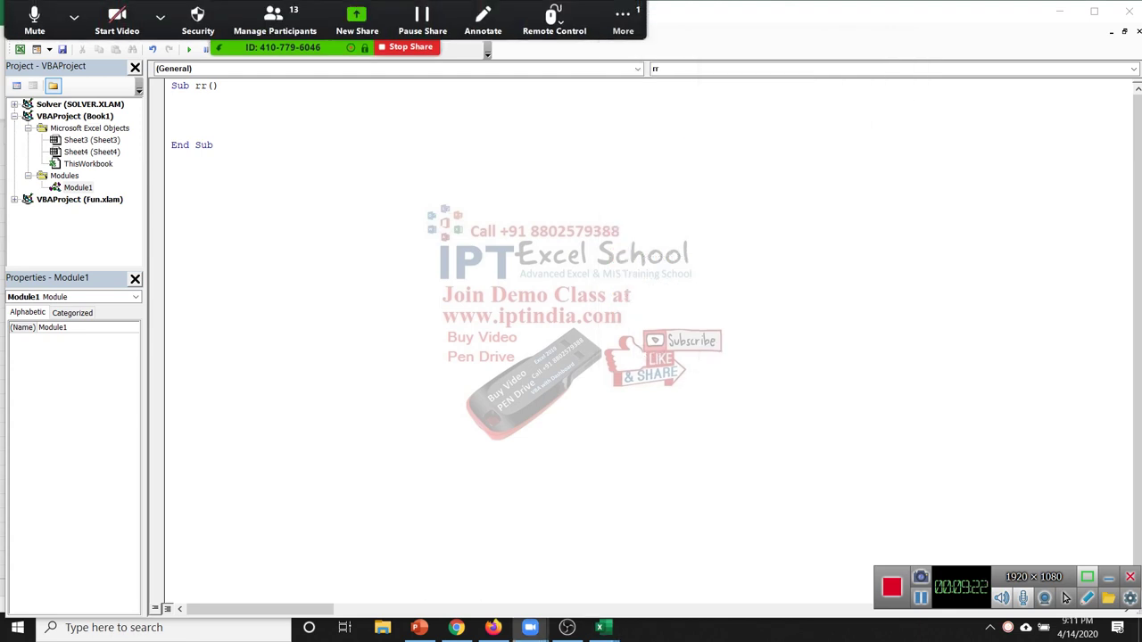
- Add a blank line inside rr and switch to the Book1 Excel workbook
{"action": "key", "text": "Return"}
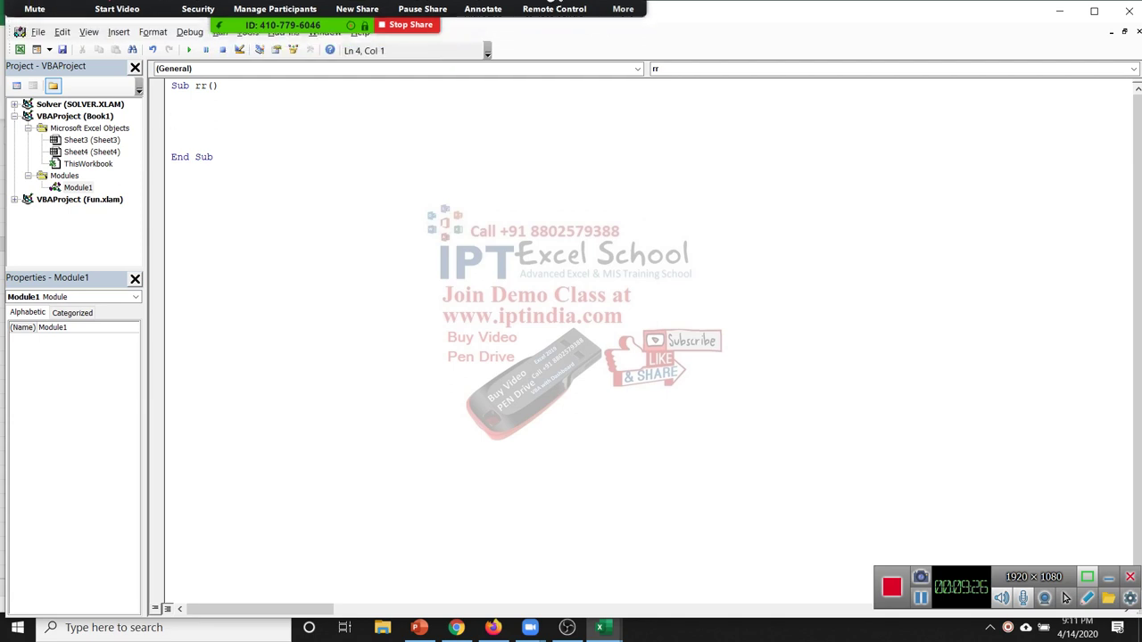
{"action": "left_click", "coordinate": [171, 109]}
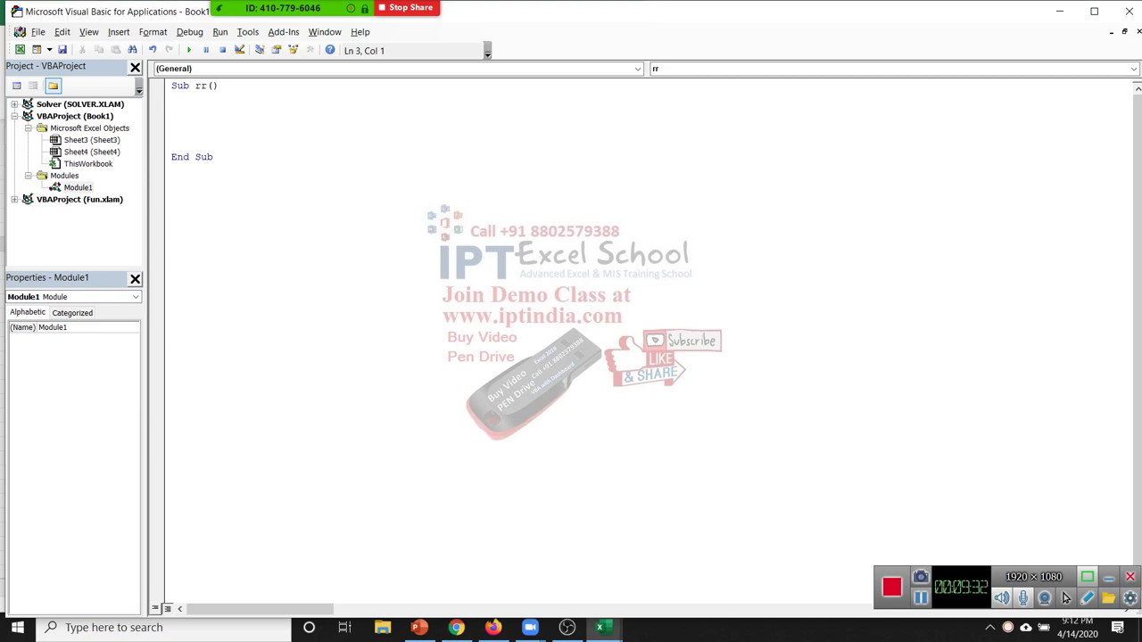
{"action": "left_click", "coordinate": [1067, 597]}
{"action": "key", "text": "alt+Tab"}
{"action": "key", "text": "alt+Tab"}
- View the File > New workbook templates, then leave the file page
{"action": "key", "text": "alt"}
{"action": "key", "text": "f"}
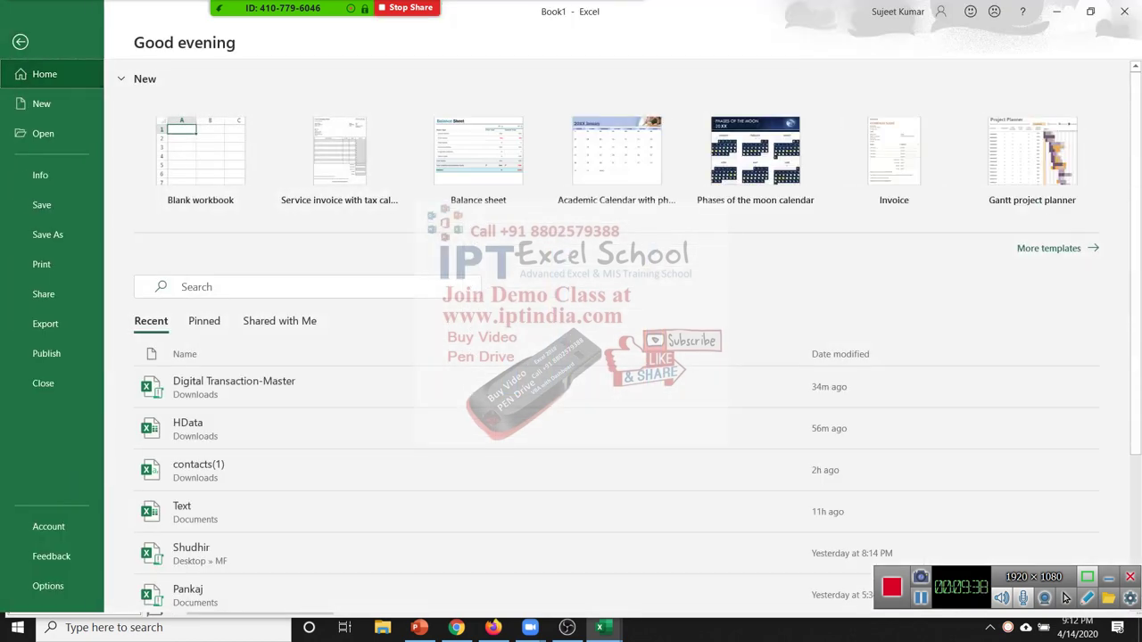
{"action": "key", "text": "Down"}
{"action": "key", "text": "Return"}
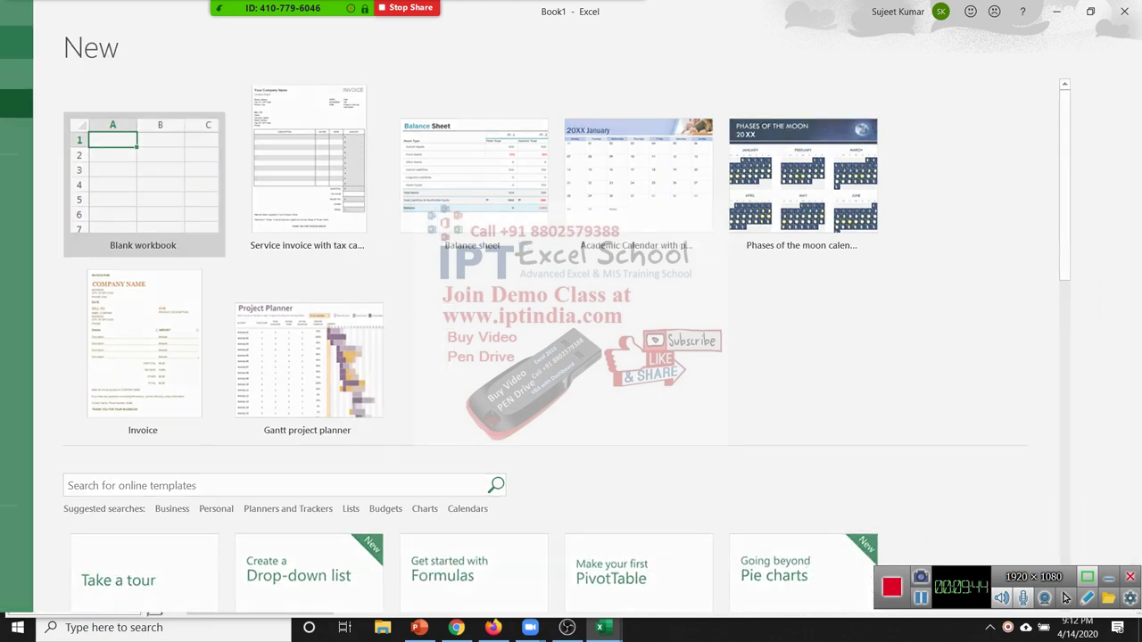
{"action": "key", "text": "Escape"}
- In the rr procedure, type Workbooks.Add with blank lines above it
{"action": "key", "text": "alt+Tab"}
{"action": "key", "text": "alt+Tab"}
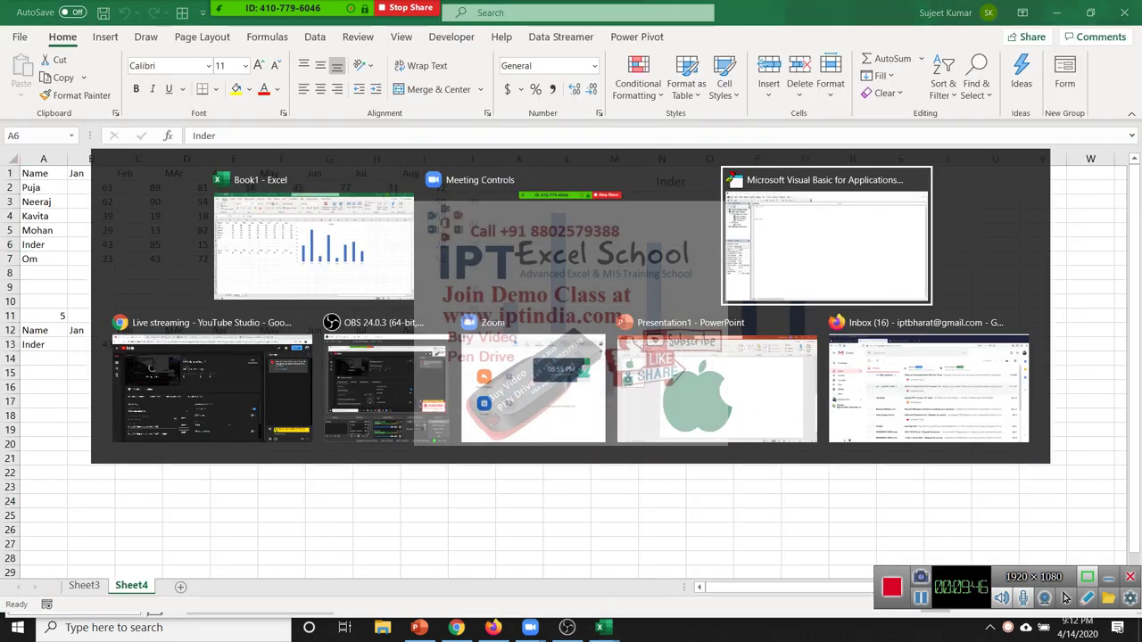
{"action": "type", "text": "workbook."}
{"action": "key", "text": "BackSpace"}
{"action": "type", "text": "s.ad"}
{"action": "key", "text": "Tab"}
{"action": "key", "text": "Return"}
{"action": "key", "text": "Up"}
{"action": "key", "text": "Up"}
{"action": "key", "text": "Return"}
{"action": "key", "text": "Return"}
{"action": "key", "text": "Return"}
{"action": "key", "text": "Return"}
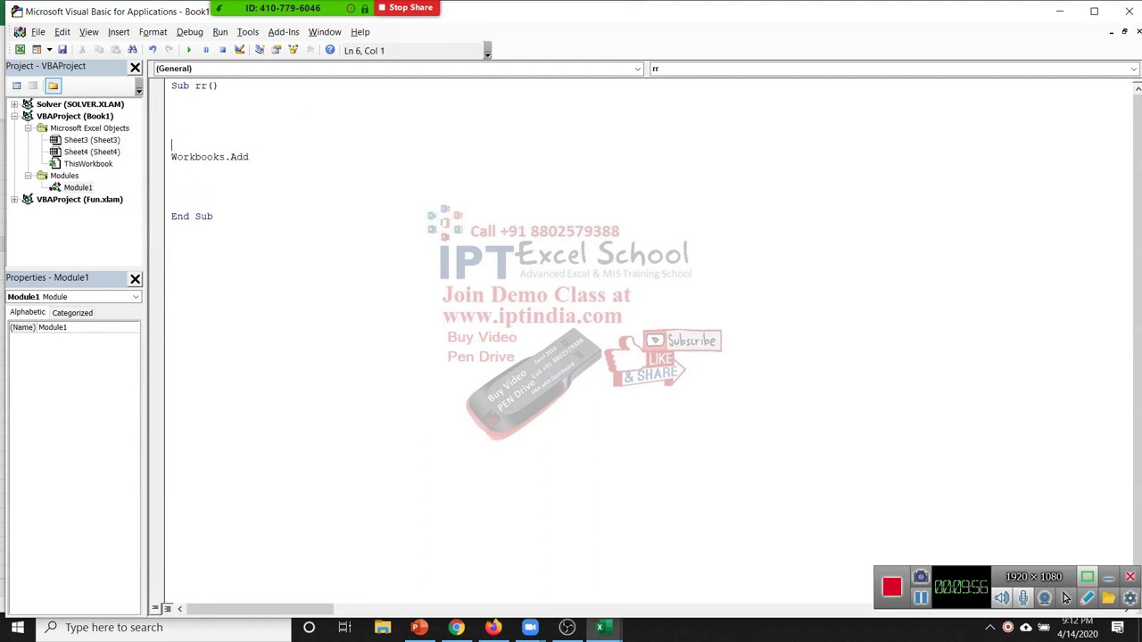
{"action": "key", "text": "Return"}
- Enter Application, Workbooks, Sheets and Range as lines 2–5 of rr, then place the cursor on Sheets
{"action": "key", "text": "Up"}
{"action": "key", "text": "Up"}
{"action": "key", "text": "Up"}
{"action": "key", "text": "Up"}
{"action": "key", "text": "Up"}
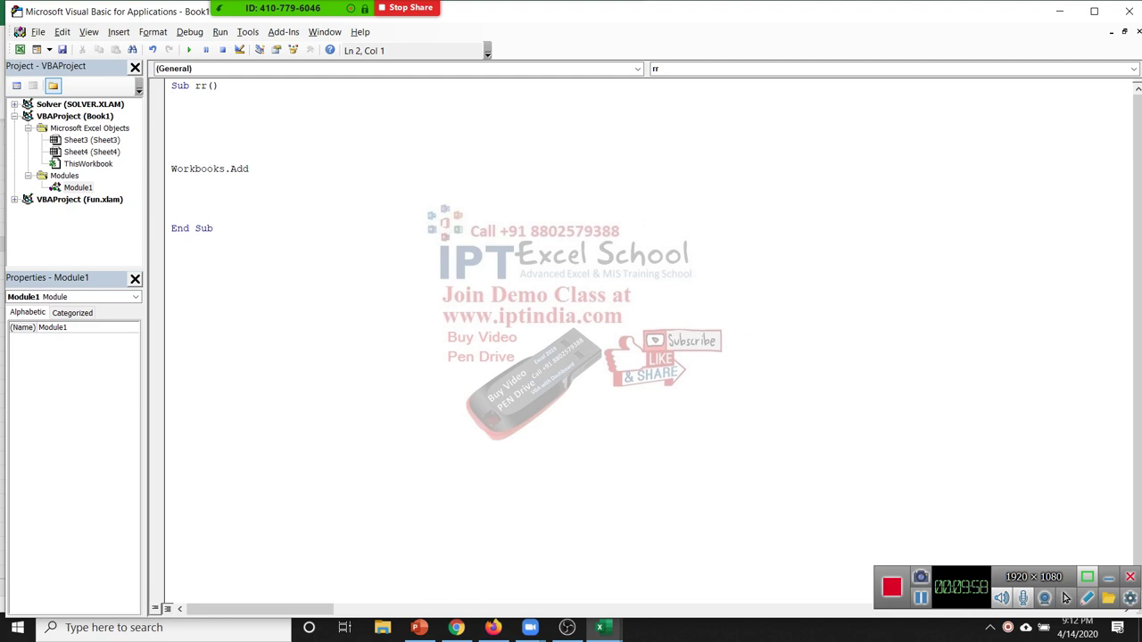
{"action": "type", "text": "ap"}
{"action": "type", "text": "ca"}
{"action": "type", "text": "tion"}
{"action": "key", "text": "Return"}
{"action": "type", "text": "workbooks"}
{"action": "key", "text": "Return"}
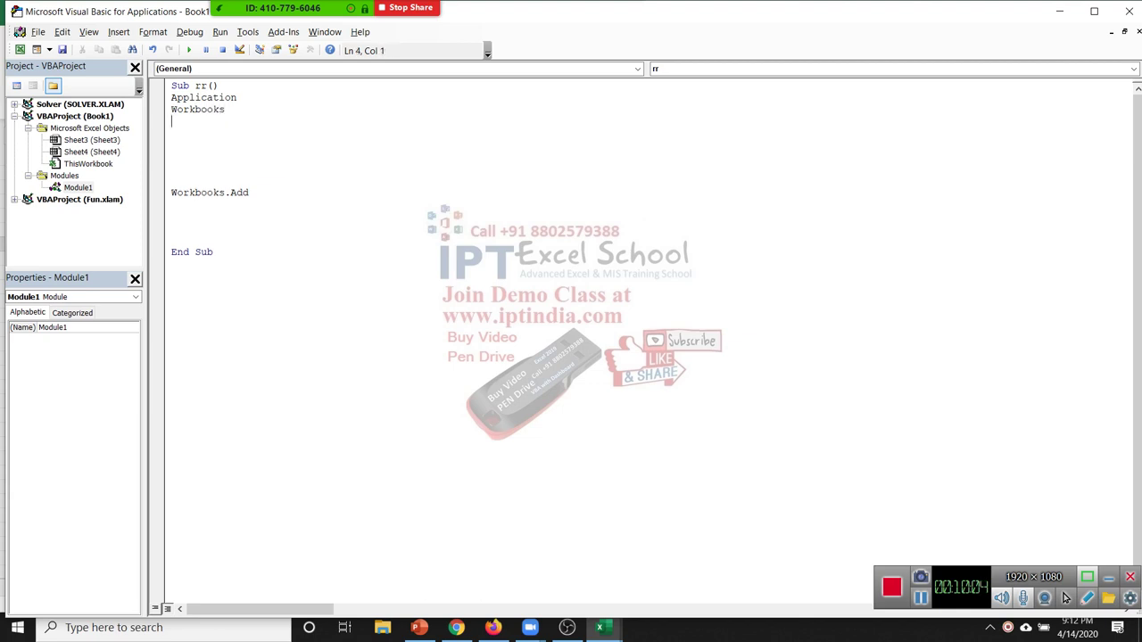
{"action": "type", "text": "sheet"}
{"action": "type", "text": "s"}
{"action": "key", "text": "Return"}
{"action": "type", "text": "range"}
{"action": "key", "text": "Return"}
{"action": "left_click", "coordinate": [172, 120]}
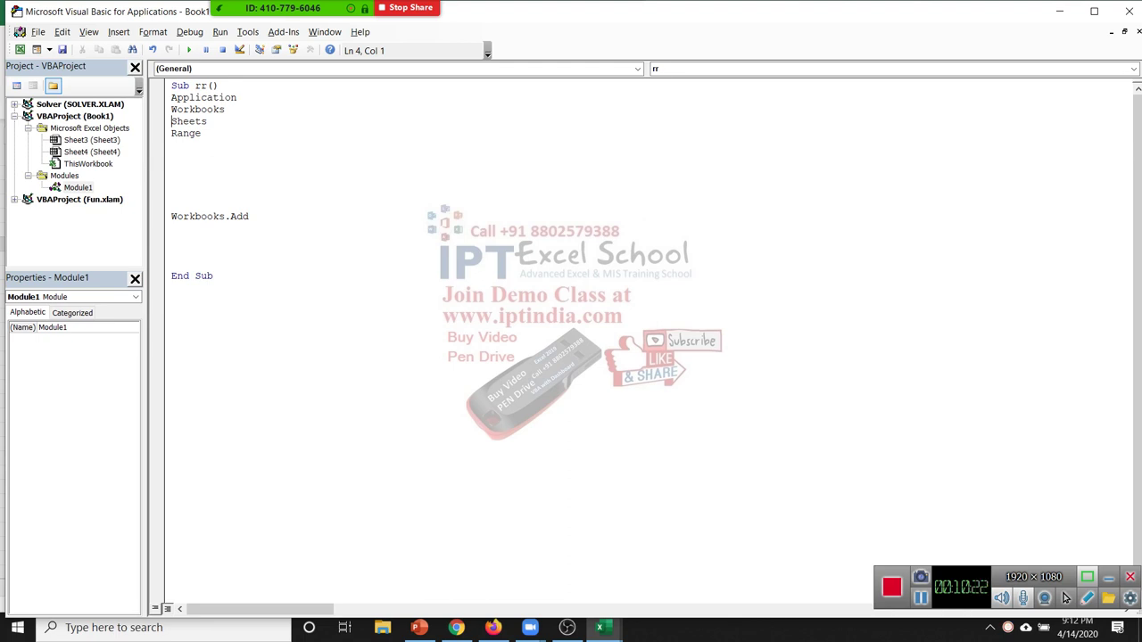
{"action": "key", "text": "Up"}
{"action": "key", "text": "Up"}
{"action": "key", "text": "shift+Down"}
{"action": "key", "text": "shift+Down"}
{"action": "key", "text": "shift+Down"}
{"action": "key", "text": "shift+Down"}
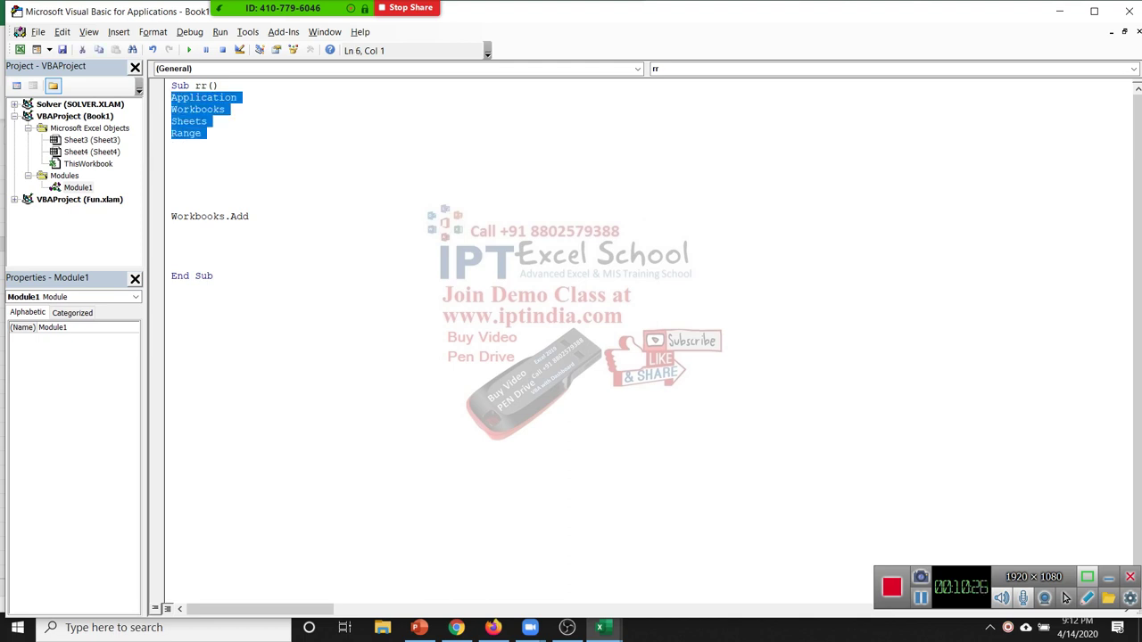
{"action": "key", "text": "Right"}
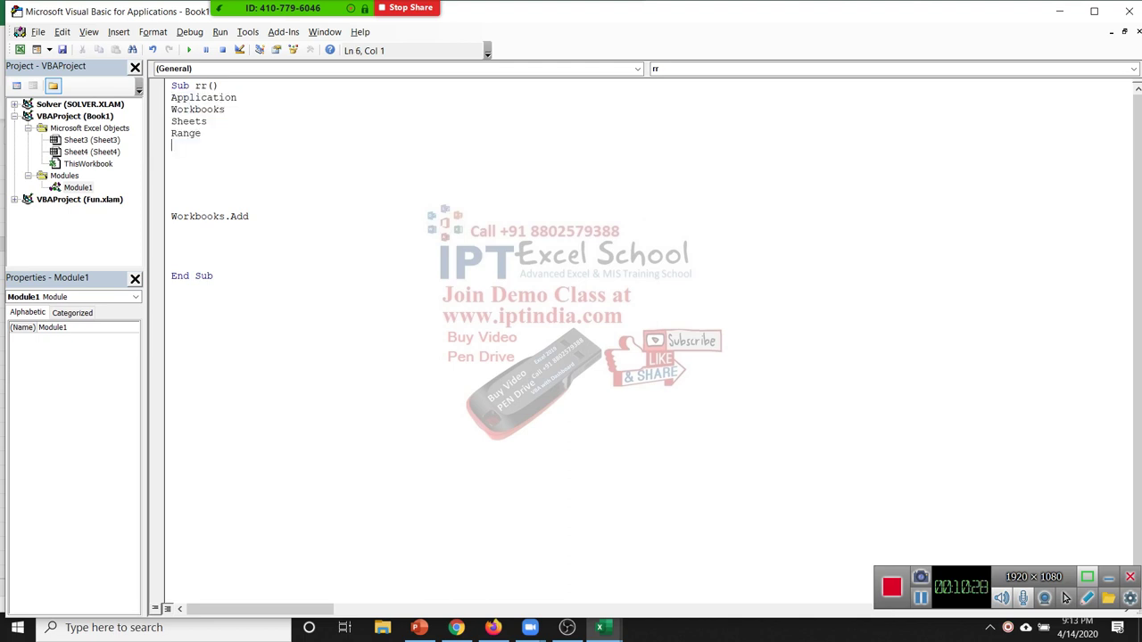
{"action": "key", "text": "Up"}
{"action": "key", "text": "Up"}
{"action": "key", "text": "shift+Down"}
{"action": "key", "text": "Right"}
{"action": "key", "text": "Down"}
{"action": "key", "text": "Down"}
{"action": "key", "text": "Down"}
{"action": "key", "text": "Down"}
{"action": "key", "text": "Down"}
{"action": "key", "text": "Down"}
{"action": "key", "text": "Down"}
{"action": "key", "text": "Up"}
{"action": "key", "text": "shift+End"}
{"action": "key", "text": "Up"}
{"action": "key", "text": "Up"}
{"action": "key", "text": "Up"}
{"action": "key", "text": "Up"}
{"action": "key", "text": "Up"}
{"action": "key", "text": "Up"}
{"action": "key", "text": "Up"}
{"action": "key", "text": "Up"}
{"action": "key", "text": "Up"}
{"action": "key", "text": "Down"}
{"action": "key", "text": "shift+Down"}
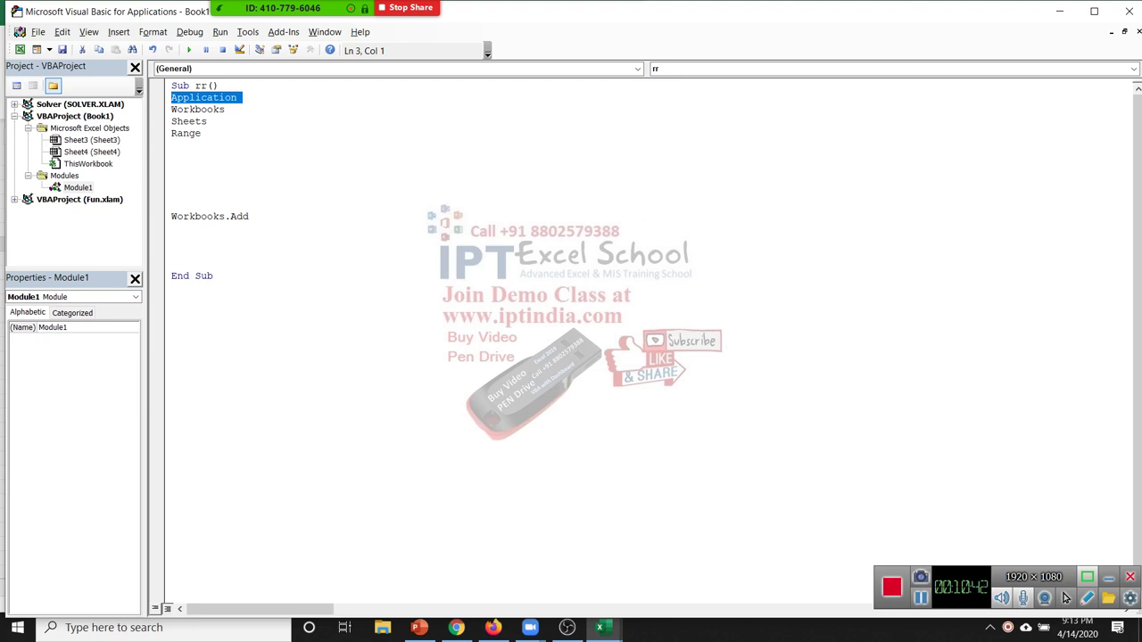
{"action": "key", "text": "Down"}
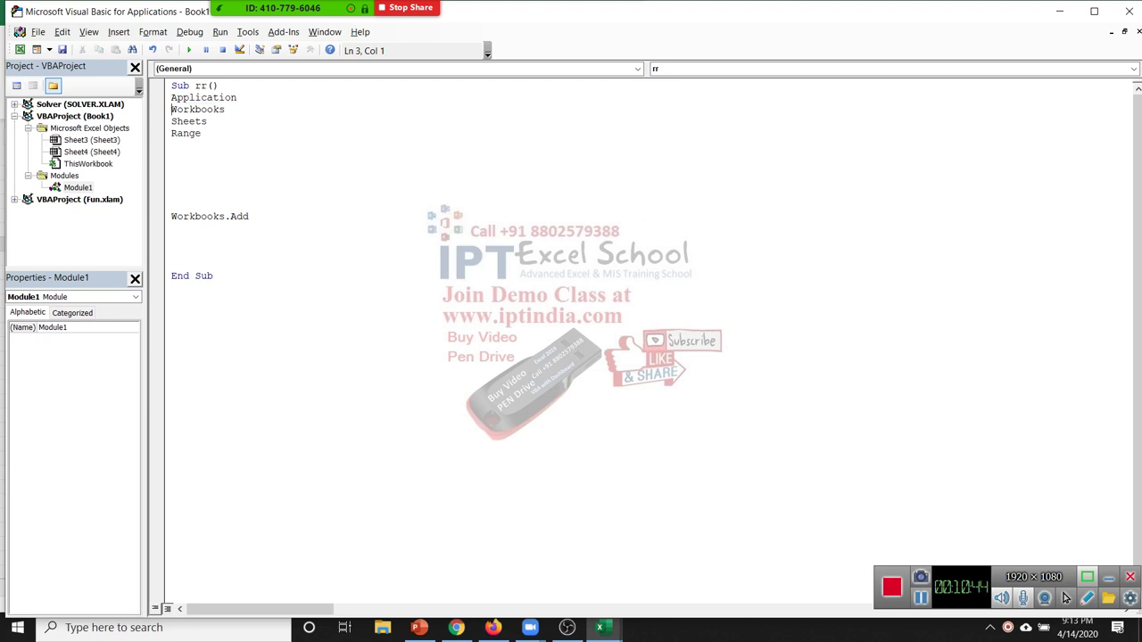
{"action": "key", "text": "shift+Down"}
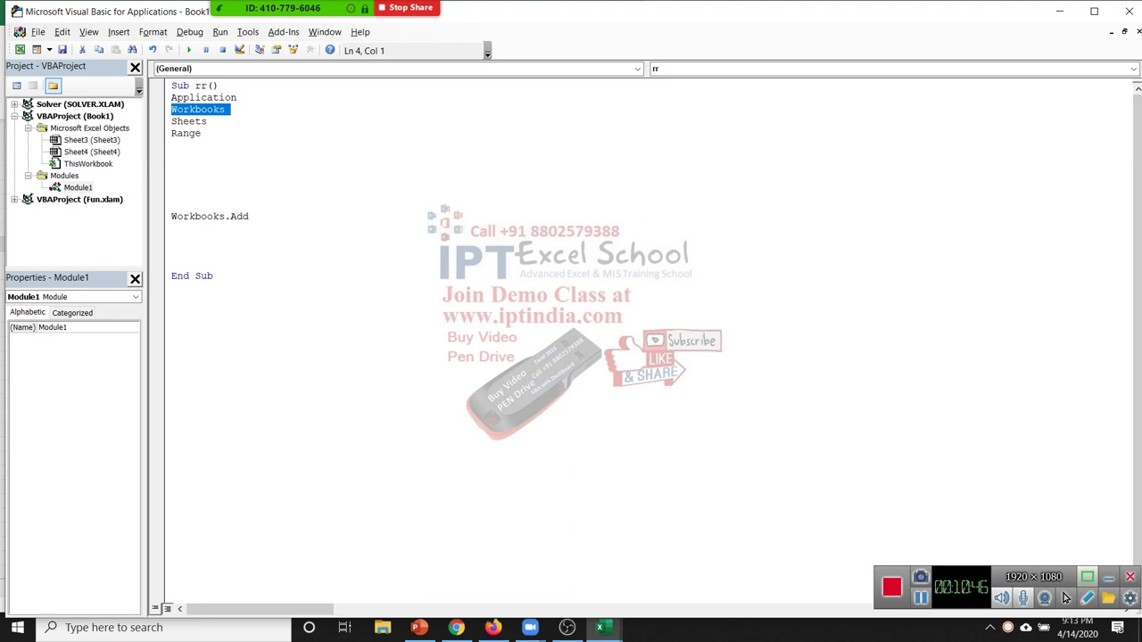
{"action": "key", "text": "Down"}
{"action": "key", "text": "shift+Down"}
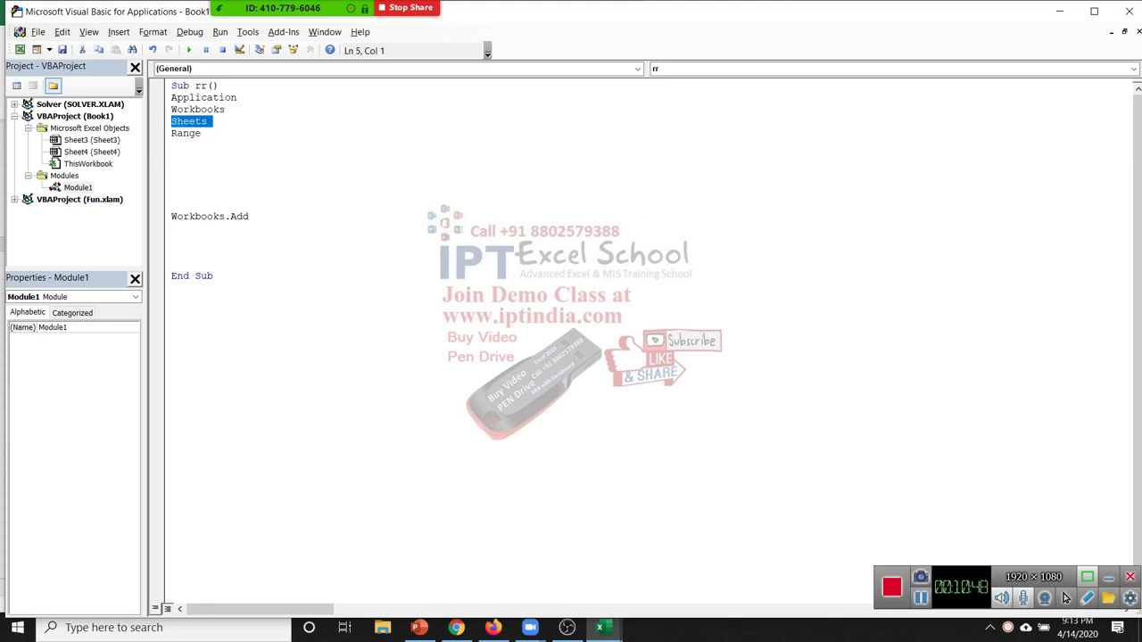
{"action": "key", "text": "Down"}
{"action": "key", "text": "shift+Down"}
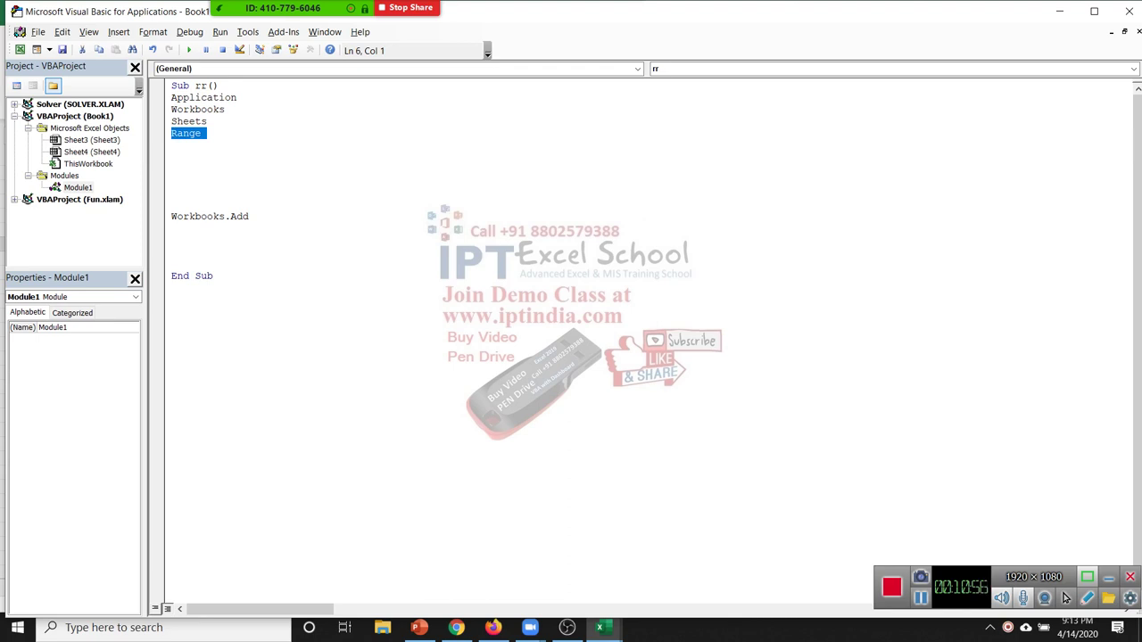
{"action": "key", "text": "Up"}
{"action": "key", "text": "shift+Down"}
{"action": "key", "text": "Up"}
{"action": "key", "text": "shift+Down"}
{"action": "key", "text": "Up"}
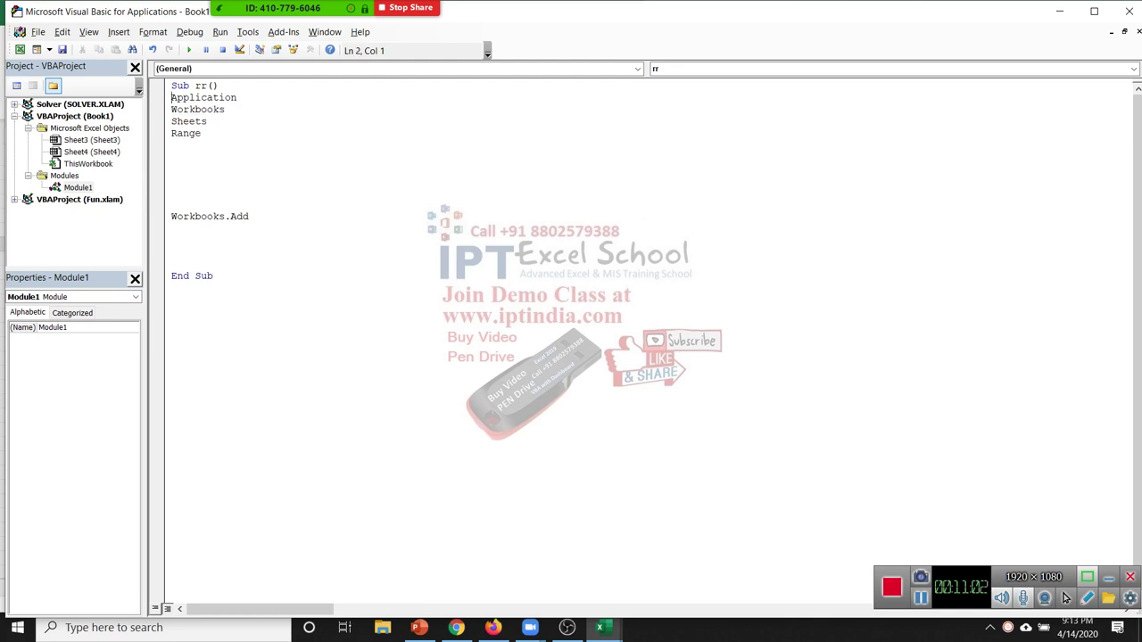
{"action": "key", "text": "shift+Down"}
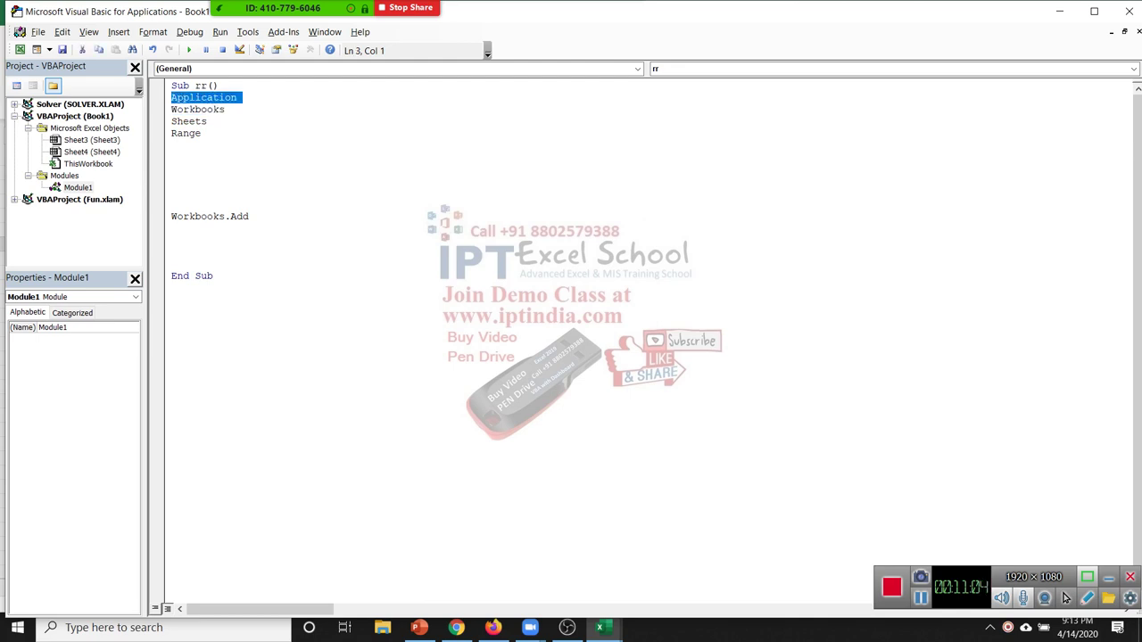
{"action": "key", "text": "shift+Up"}
{"action": "key", "text": "shift+Down"}
{"action": "key", "text": "Right"}
{"action": "key", "text": "shift+Down"}
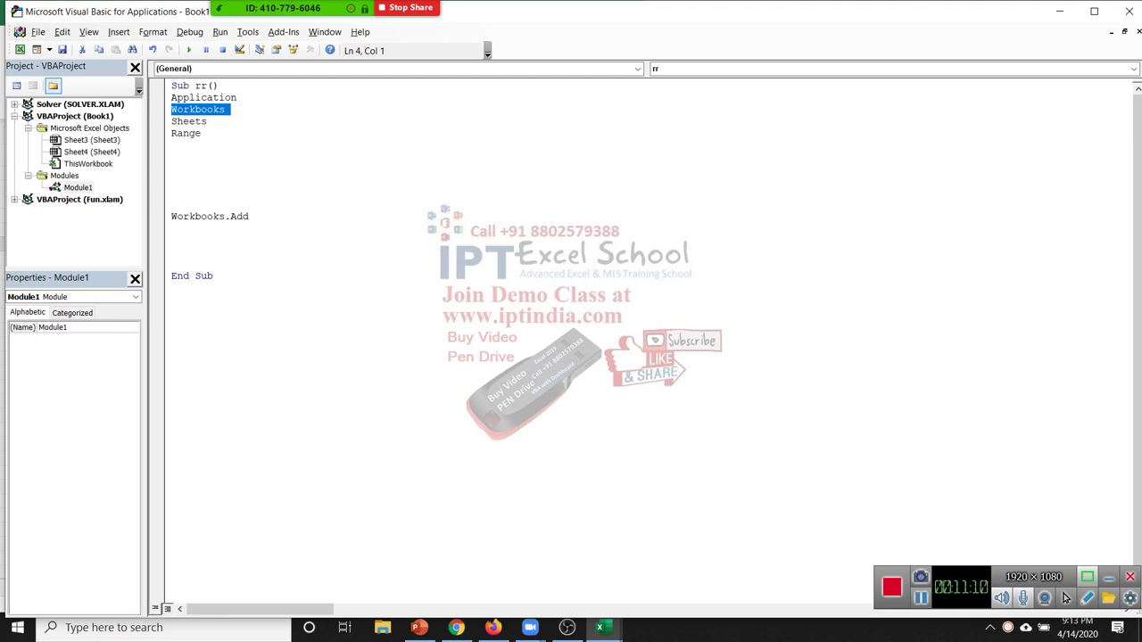
{"action": "key", "text": "Down"}
{"action": "key", "text": "Down"}
{"action": "key", "text": "Down"}
{"action": "key", "text": "Down"}
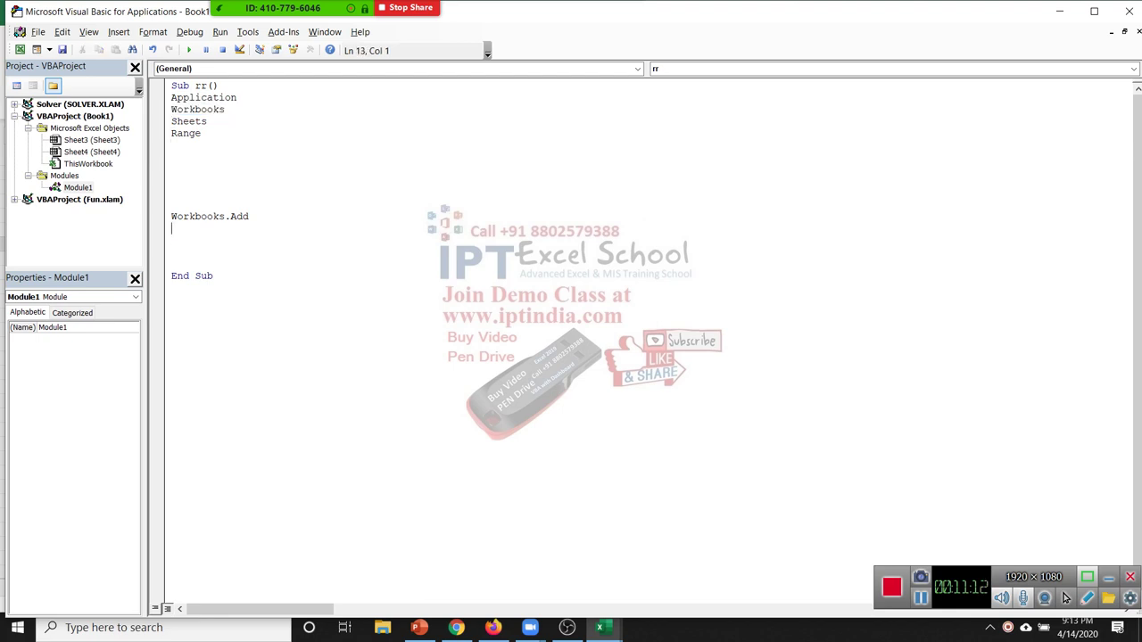
- Restore the new Book2 window in Excel so Book1 shows, then add blank lines before End Sub in rr
{"action": "key", "text": "alt+F11"}
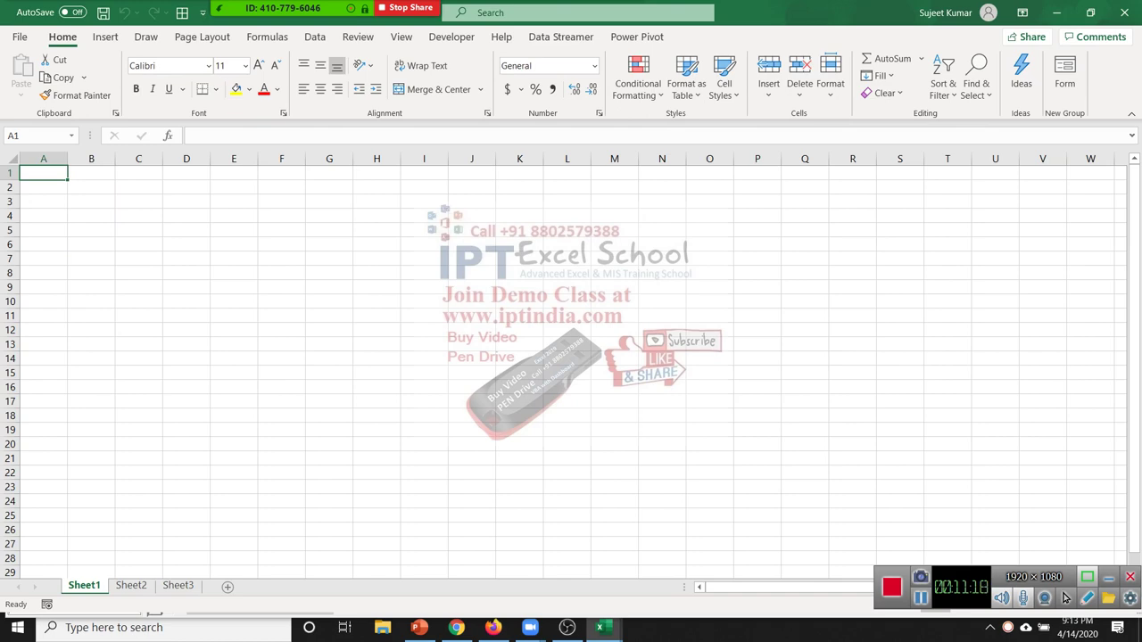
{"action": "left_click_drag", "start_coordinate": [763, 13], "coordinate": [769, 56]}
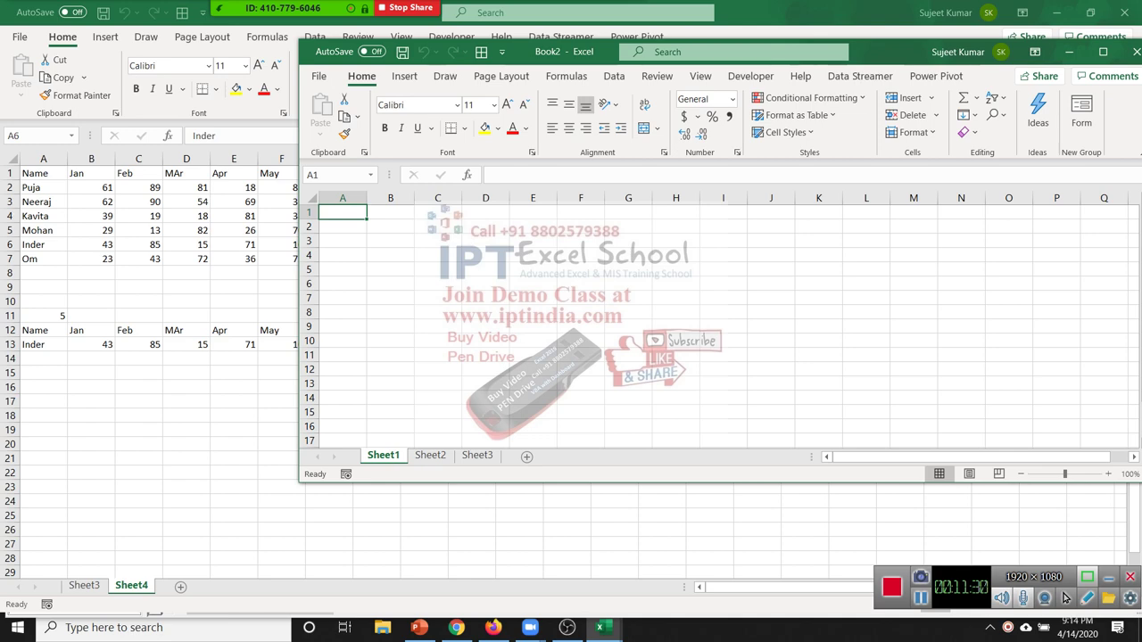
{"action": "key", "text": "alt+Tab"}
{"action": "key", "text": "alt+Tab"}
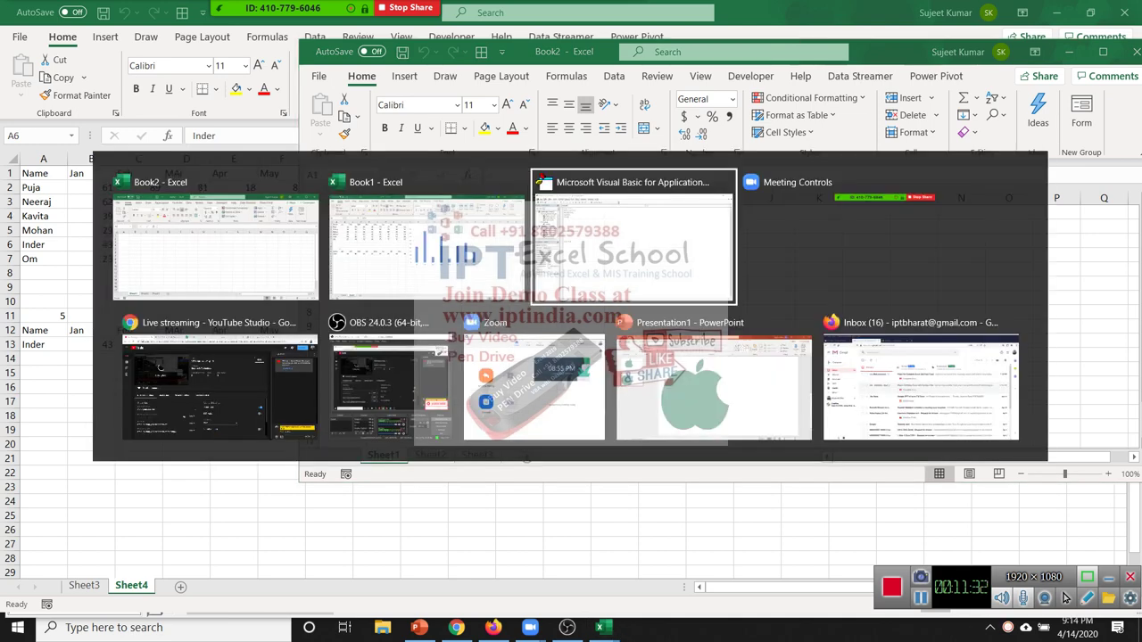
{"action": "key", "text": "Return"}
{"action": "key", "text": "Return"}
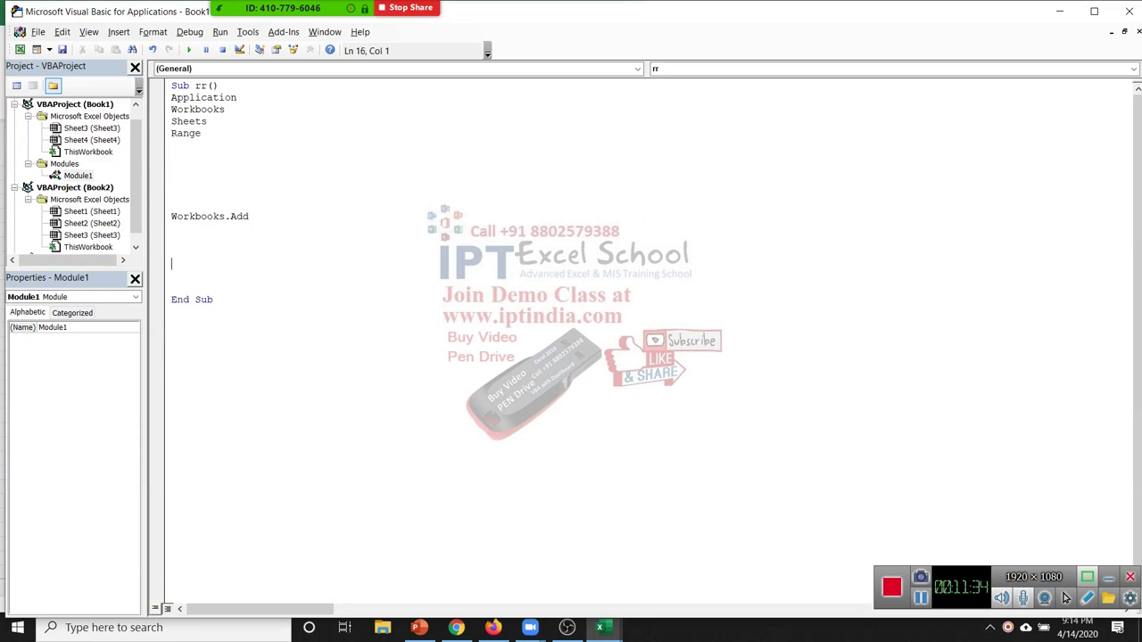
- Write a Workbooks("Book1.xlsm").SaveAs "E:\2020\123.xlsx" line, fixing the mistyped path
{"action": "type", "text": "workbooks"}
{"action": "type", "text": "(\"B"}
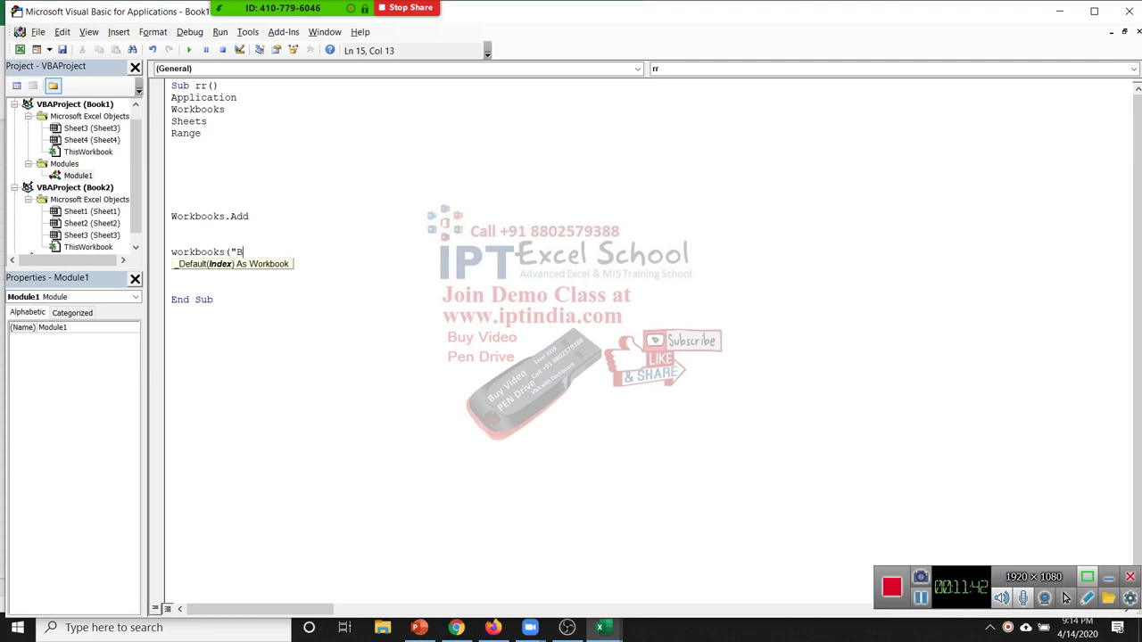
{"action": "type", "text": "ook1"}
{"action": "type", "text": ".x"}
{"action": "type", "text": "ls"}
{"action": "type", "text": "m\")"}
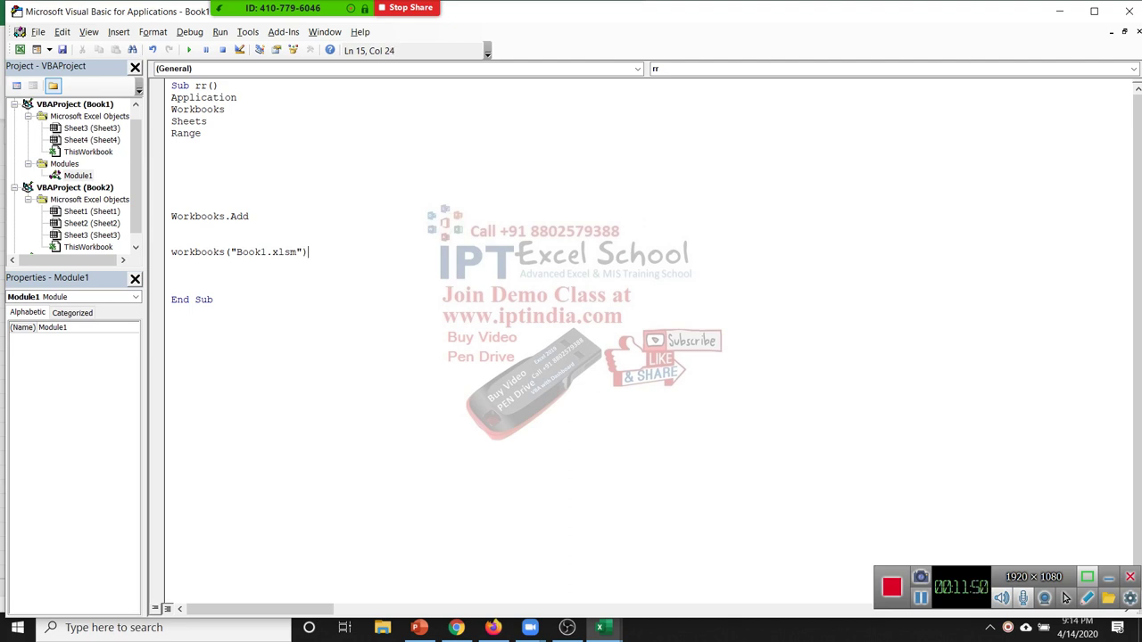
{"action": "type", "text": ".sa"}
{"action": "key", "text": "Down"}
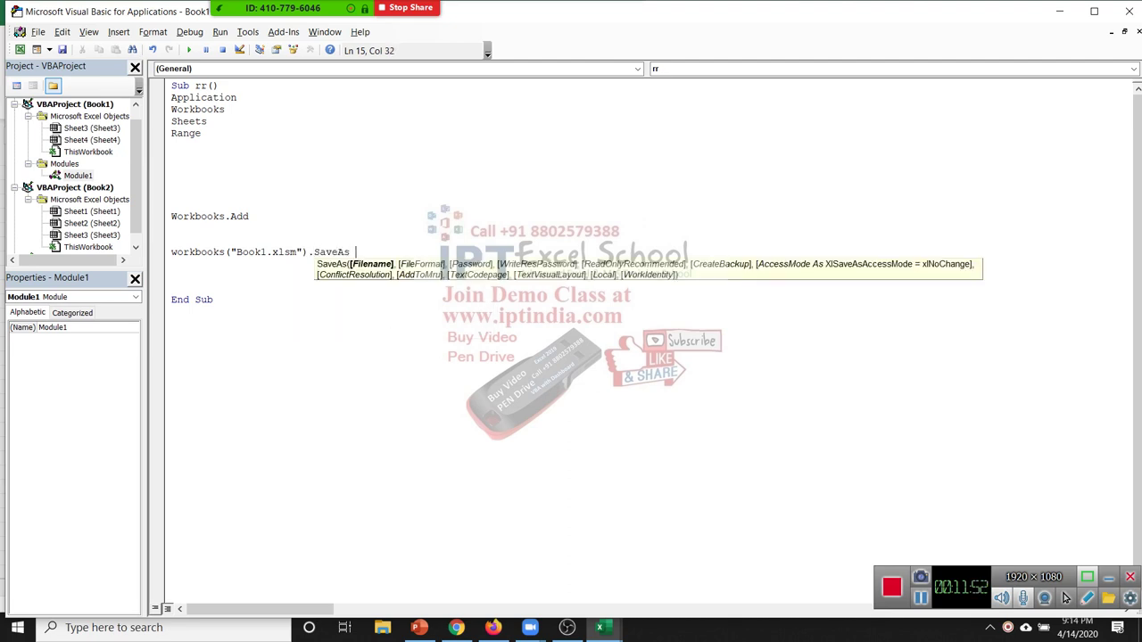
{"action": "type", "text": "\"E\"\\20"}
{"action": "key", "text": "Left"}
{"action": "key", "text": "Left"}
{"action": "key", "text": "Left"}
{"action": "key", "text": "BackSpace"}
{"action": "type", "text": ":"}
{"action": "key", "text": "Right"}
{"action": "key", "text": "Right"}
{"action": "key", "text": "Right"}
{"action": "type", "text": "20\\"}
{"action": "type", "text": "123.xlsx\""}
{"action": "key", "text": "Return"}
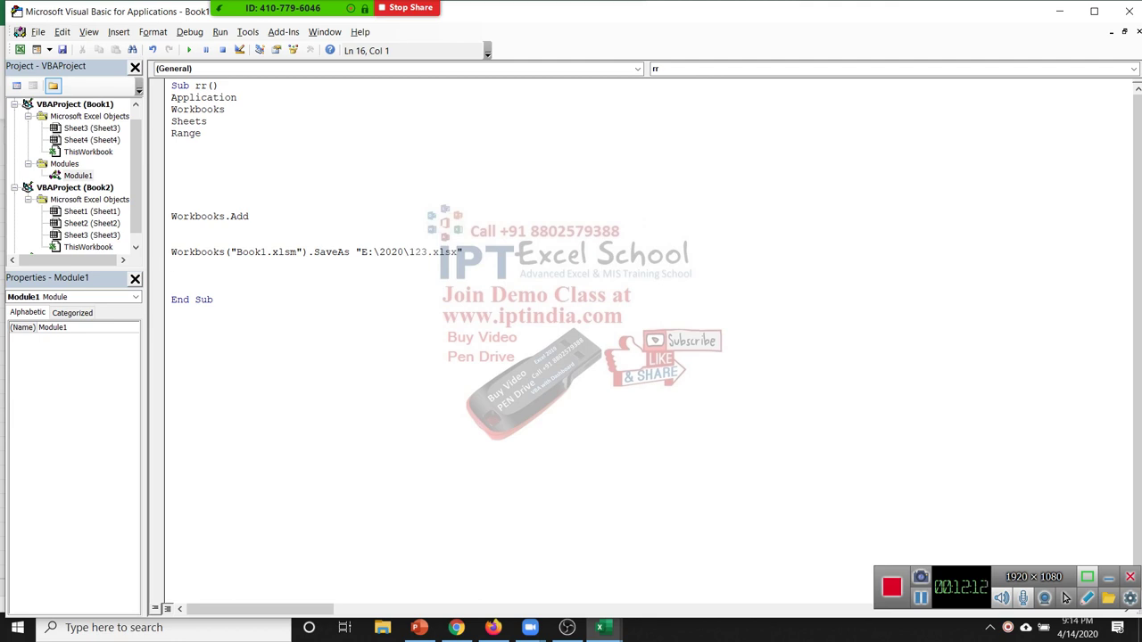
- Change the workbook reference on that line from Book1.xlsm to Book2.xlsm
{"action": "left_click", "coordinate": [262, 252]}
{"action": "key", "text": "Delete"}
{"action": "type", "text": "2"}
{"action": "key", "text": "Up"}
{"action": "key", "text": "Up"}
- Maximise the Book2 workbook window in Excel, then return to the VBA editor
{"action": "left_click", "coordinate": [237, 252]}
{"action": "key", "text": "Home"}
{"action": "key", "text": "Right"}
{"action": "key", "text": "alt+F11"}
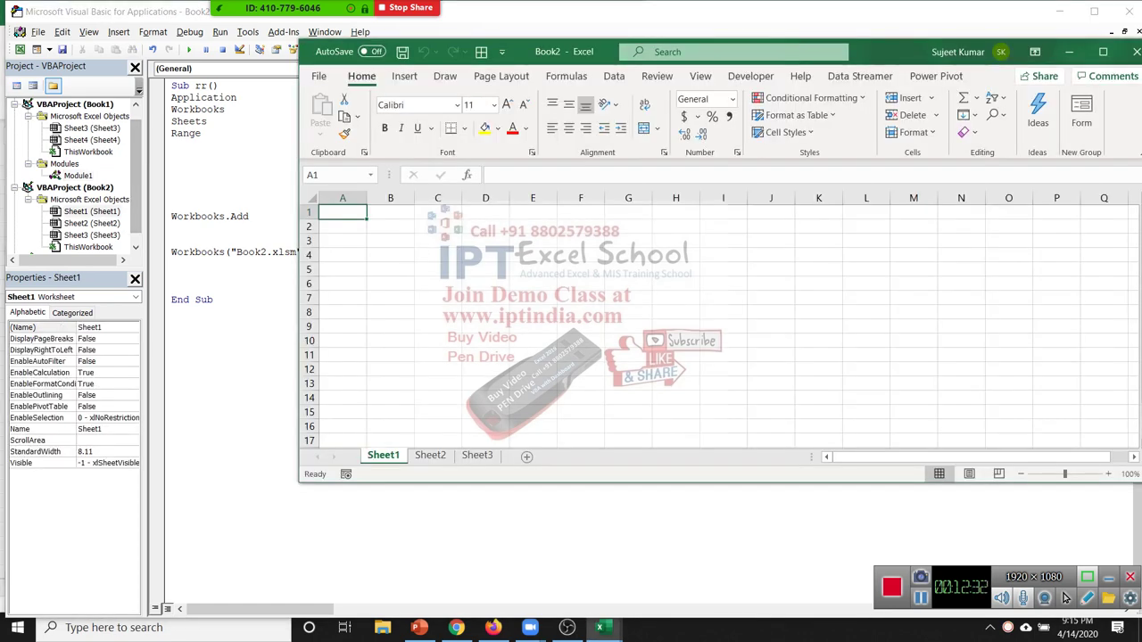
{"action": "key", "text": "super+Up"}
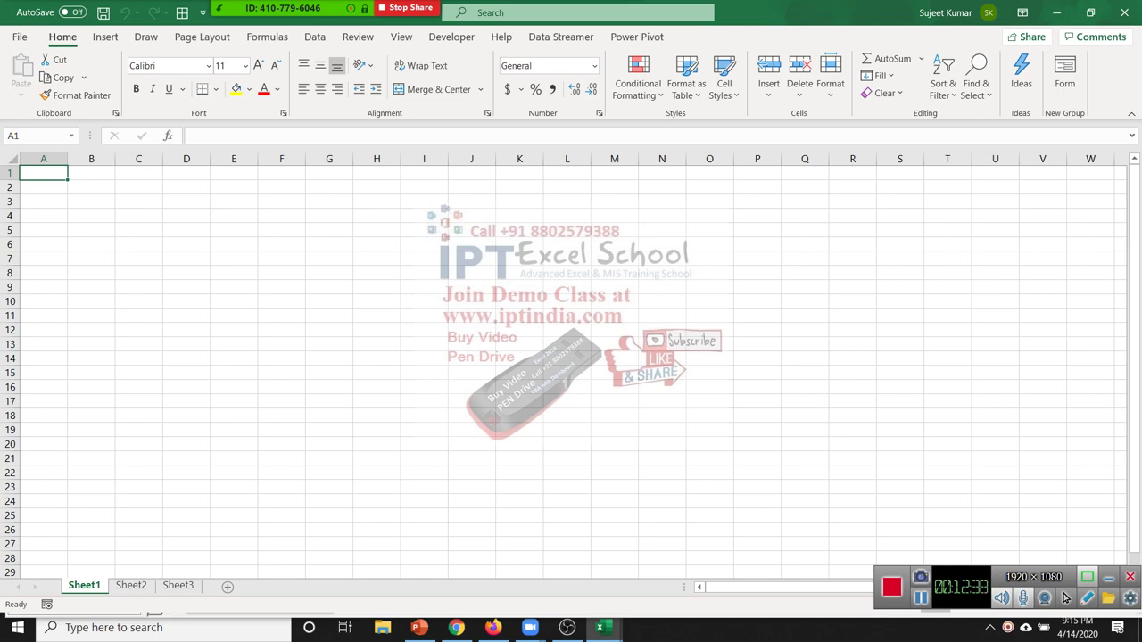
{"action": "key", "text": "alt+Tab"}
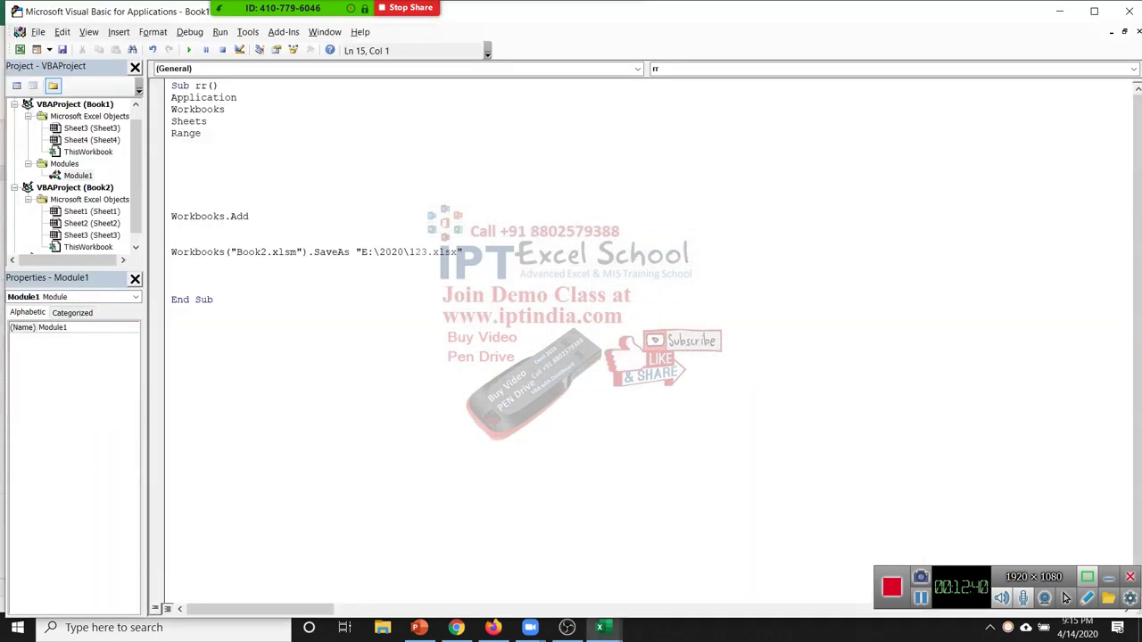
- Start typing activebook. on the blank line under Workbooks.Add
{"action": "key", "text": "shift+End"}
{"action": "key", "text": "Up"}
{"action": "key", "text": "Up"}
{"action": "type", "text": "active"}
{"action": "type", "text": "boo"}
{"action": "type", "text": "k."}
{"action": "key", "text": "Left"}
{"action": "key", "text": "Left"}
{"action": "key", "text": "Left"}
- Correct the word to ActiveWorkbook and add SaveAs from IntelliSense
{"action": "type", "text": "work"}
{"action": "key", "text": "End"}
{"action": "type", "text": "."}
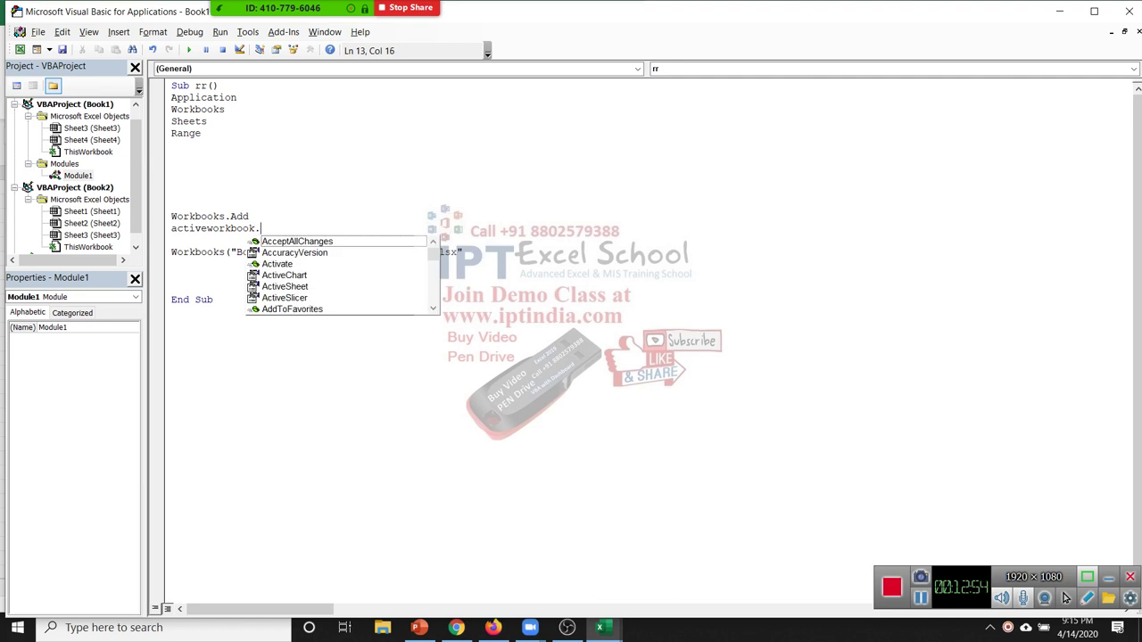
{"action": "type", "text": "sa"}
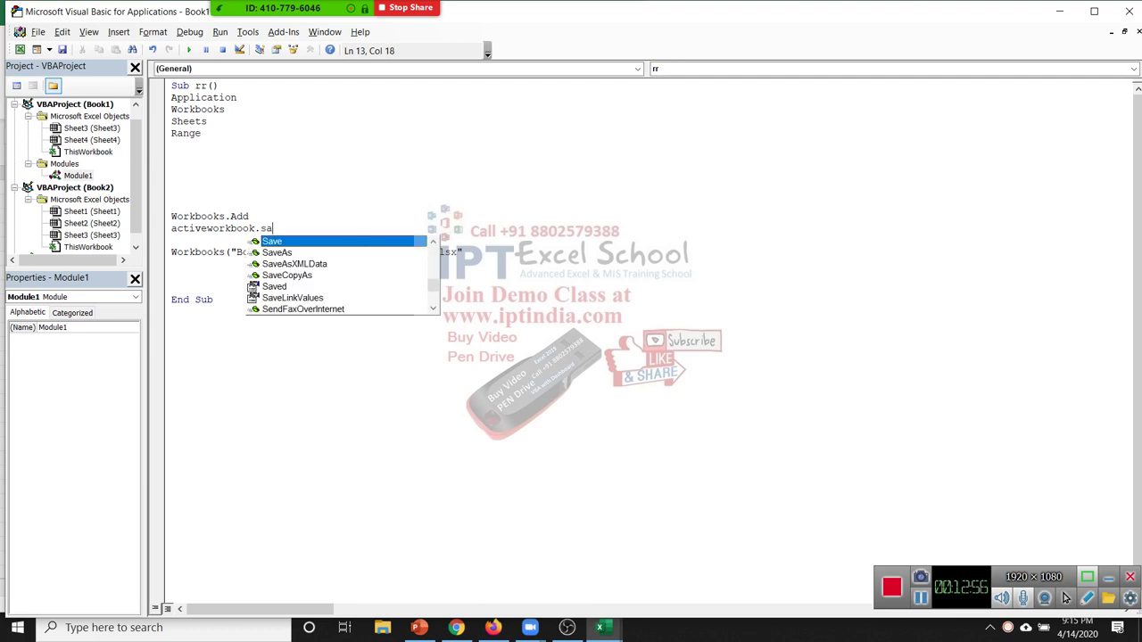
{"action": "key", "text": "Down"}
{"action": "key", "text": "Tab"}
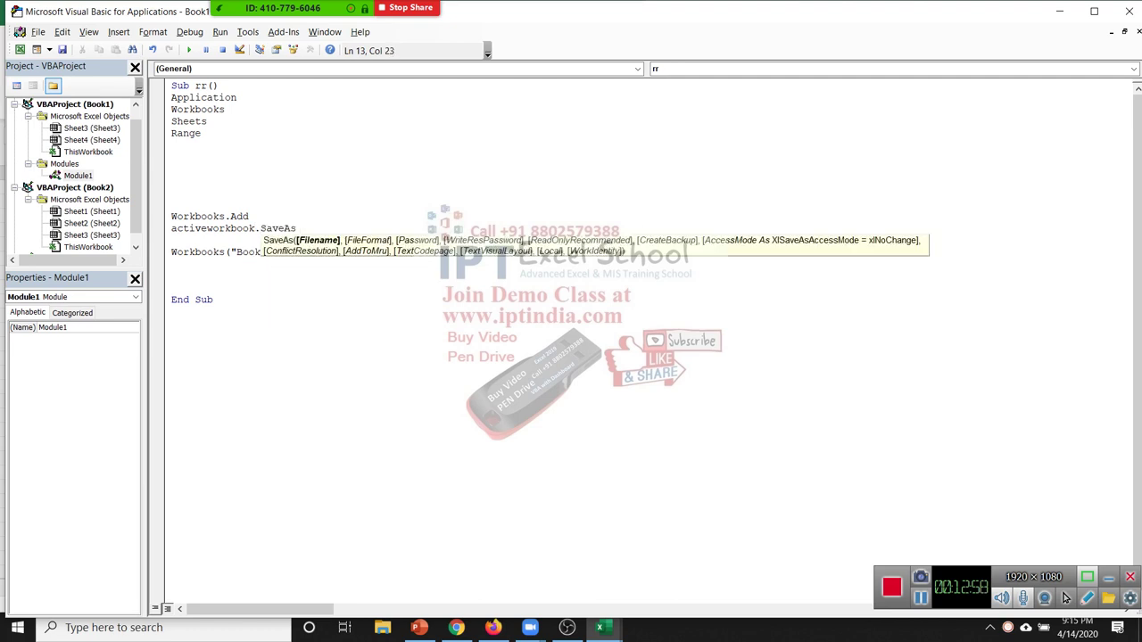
- Copy the "E:\2020\123.xlsx" path from the Book2 line and paste it after ActiveWorkbook.SaveAs
{"action": "left_click", "coordinate": [171, 311]}
{"action": "left_click_drag", "start_coordinate": [356, 253], "coordinate": [462, 252]}
{"action": "key", "text": "ctrl+c"}
{"action": "key", "text": "Up"}
{"action": "key", "text": "Up"}
{"action": "key", "text": "ctrl+v"}
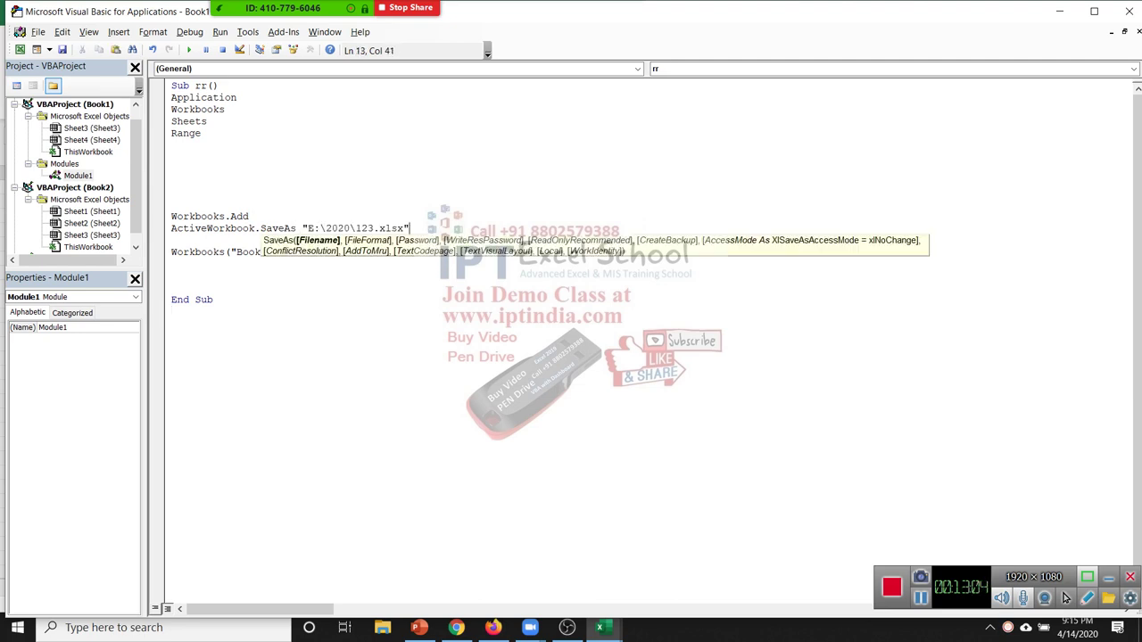
{"action": "key", "text": "ctrl+End"}
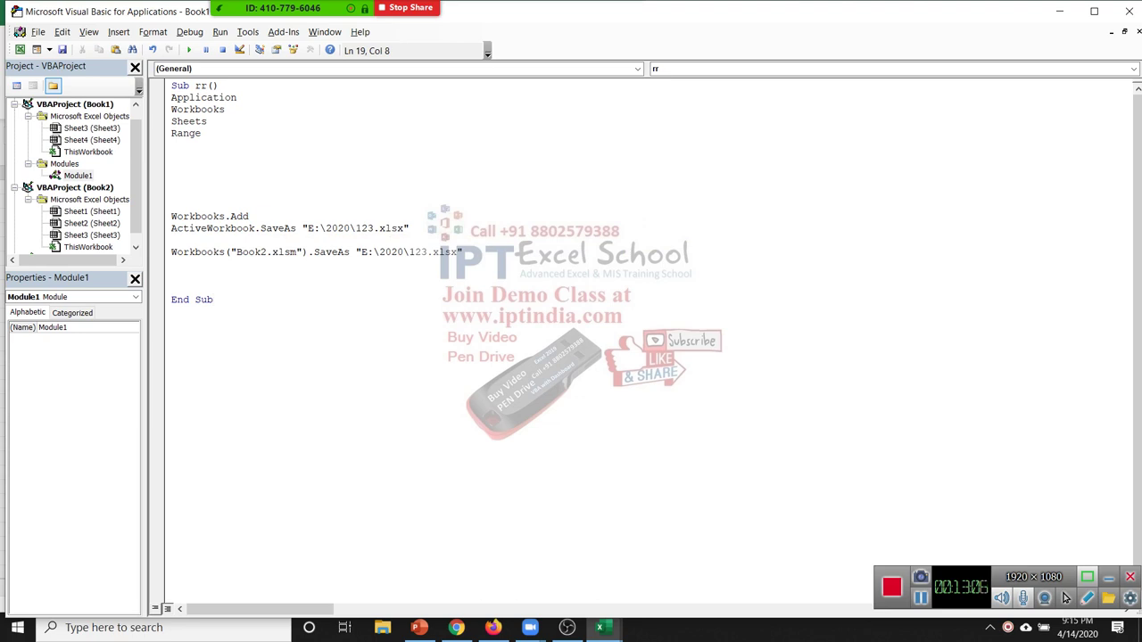
{"action": "left_click", "coordinate": [172, 287]}
{"action": "left_click_drag", "start_coordinate": [171, 228], "coordinate": [295, 229]}
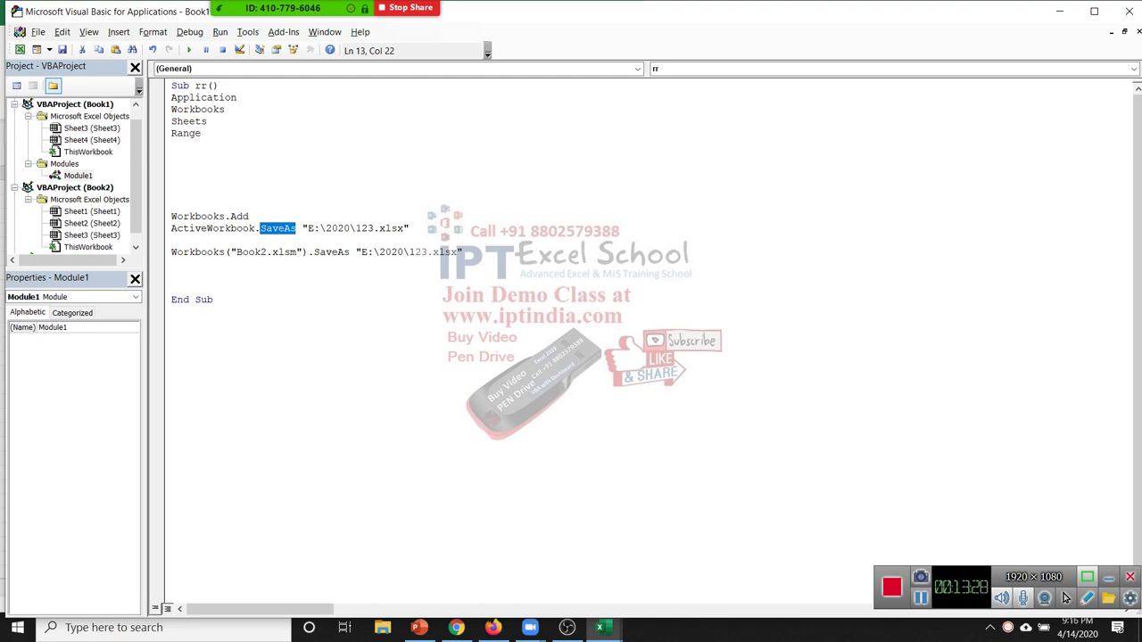
- On a new line before End Sub, enter Workbooks.Add.SaveAs using IntelliSense
{"action": "key", "text": "Down"}
{"action": "key", "text": "Down"}
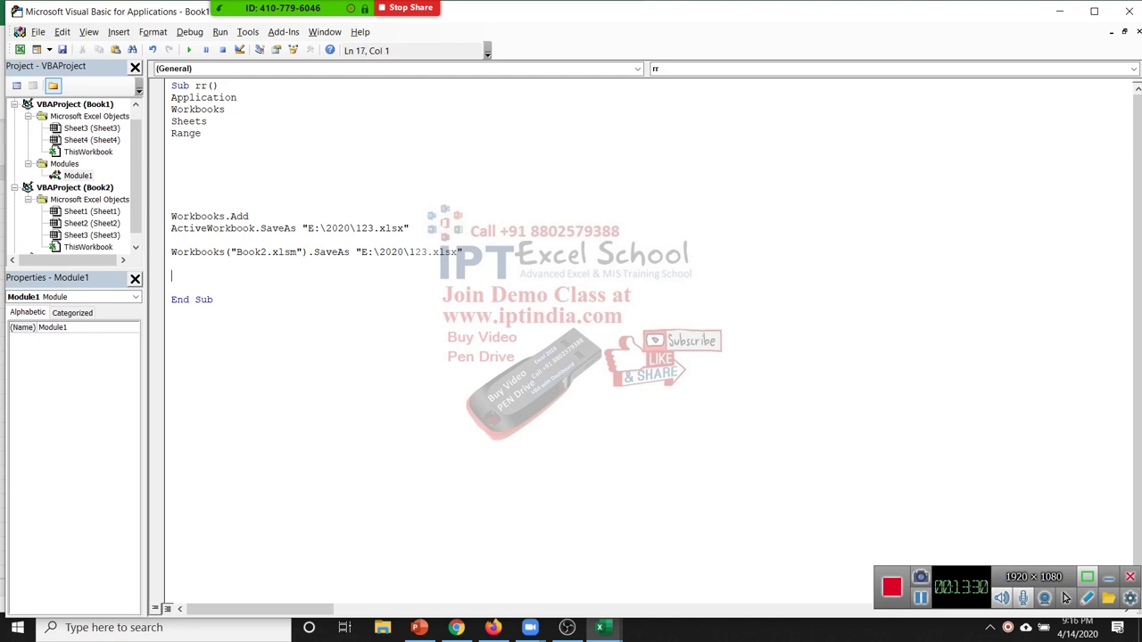
{"action": "key", "text": "Up"}
{"action": "key", "text": "Up"}
{"action": "key", "text": "shift+Up"}
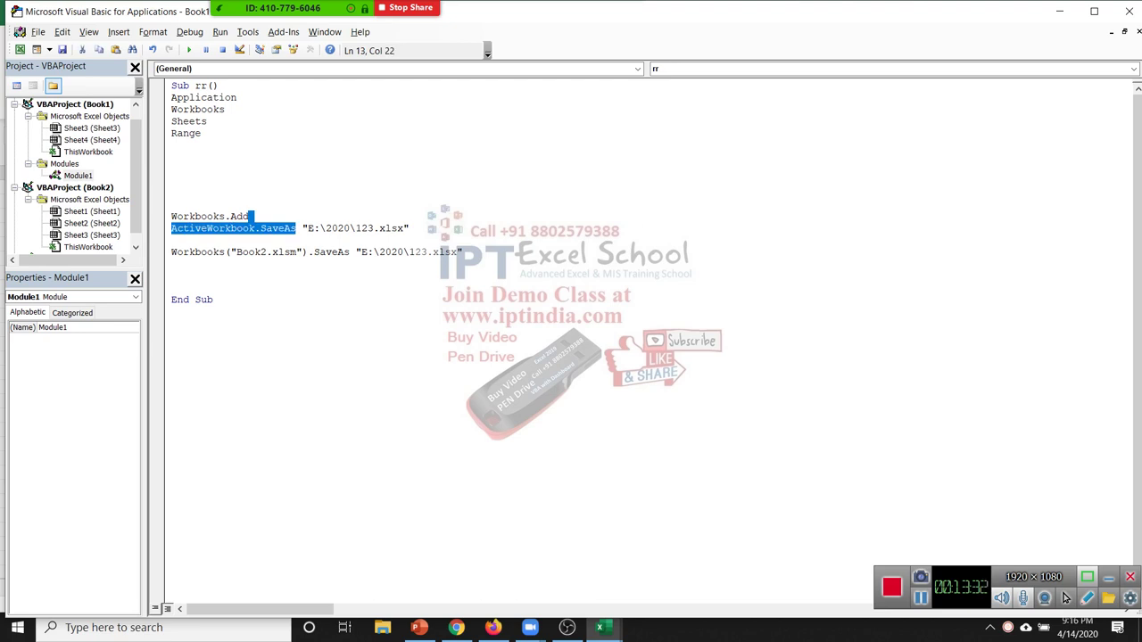
{"action": "key", "text": "Down"}
{"action": "key", "text": "Down"}
{"action": "key", "text": "Down"}
{"action": "key", "text": "Down"}
{"action": "key", "text": "Down"}
{"action": "key", "text": "Return"}
{"action": "key", "text": "Return"}
{"action": "key", "text": "Up"}
{"action": "key", "text": "Up"}
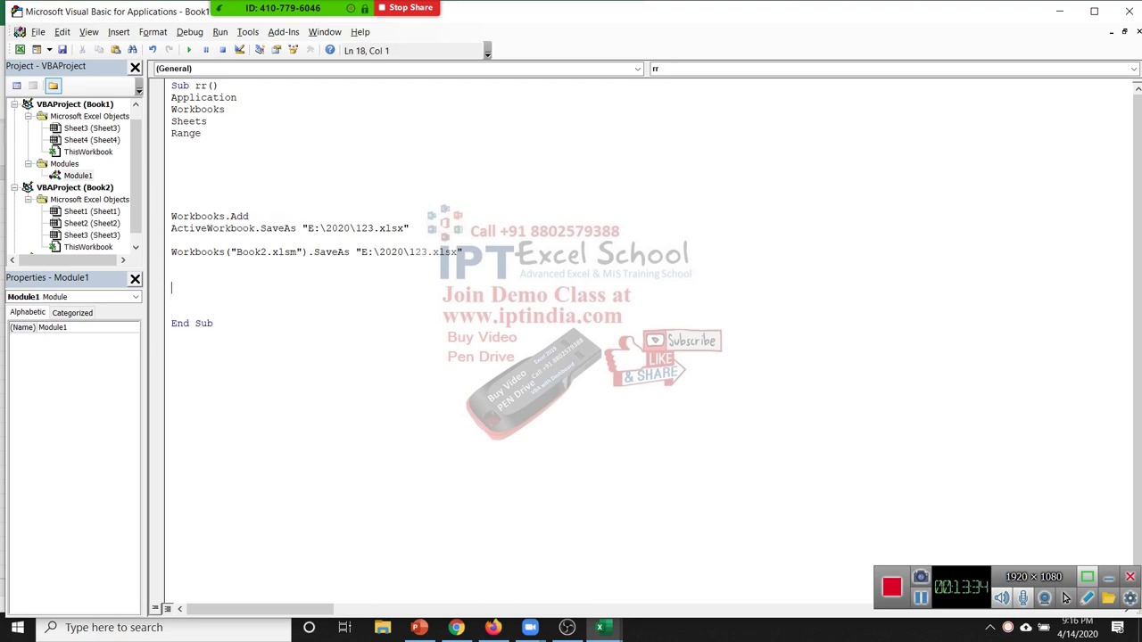
{"action": "type", "text": "workbooks.ad"}
{"action": "key", "text": "Tab"}
{"action": "type", "text": ".sa"}
{"action": "key", "text": "Tab"}
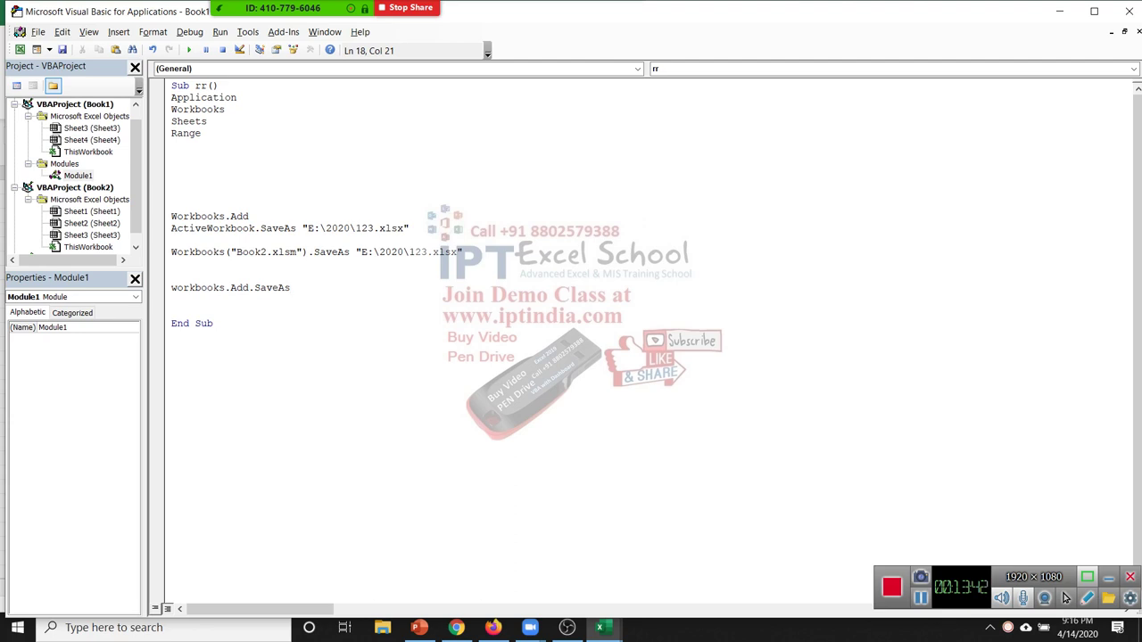
- Paste the "E:\2020\123.xlsx" path after Workbooks.Add.SaveAs and add a blank line below
{"action": "left_click_drag", "start_coordinate": [302, 229], "coordinate": [409, 229]}
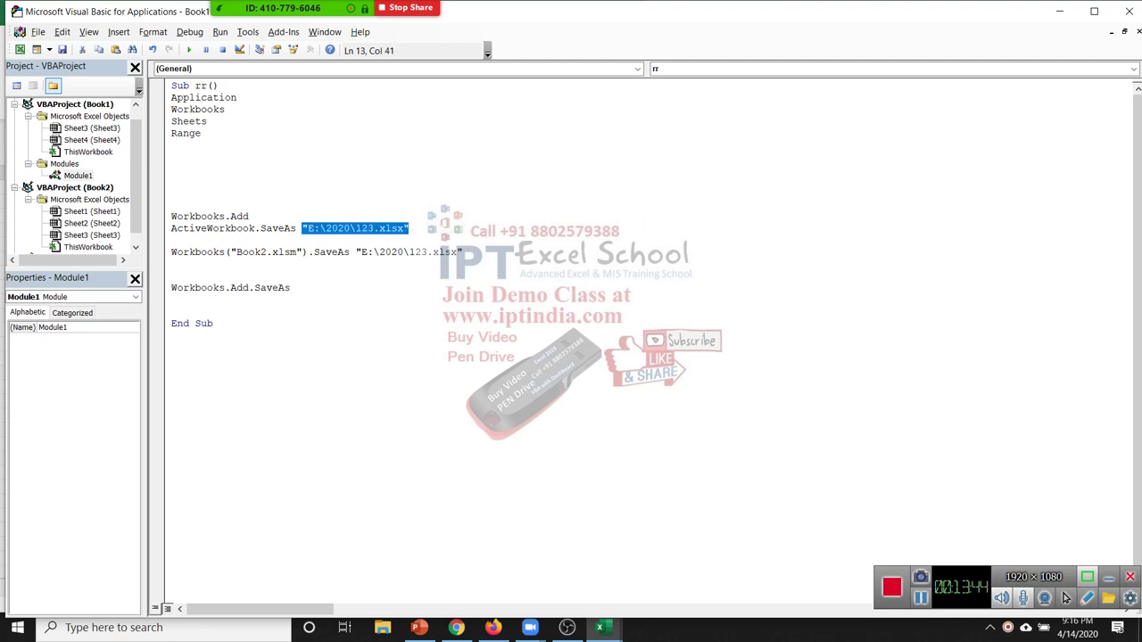
{"action": "key", "text": "ctrl+c"}
{"action": "left_click", "coordinate": [291, 287]}
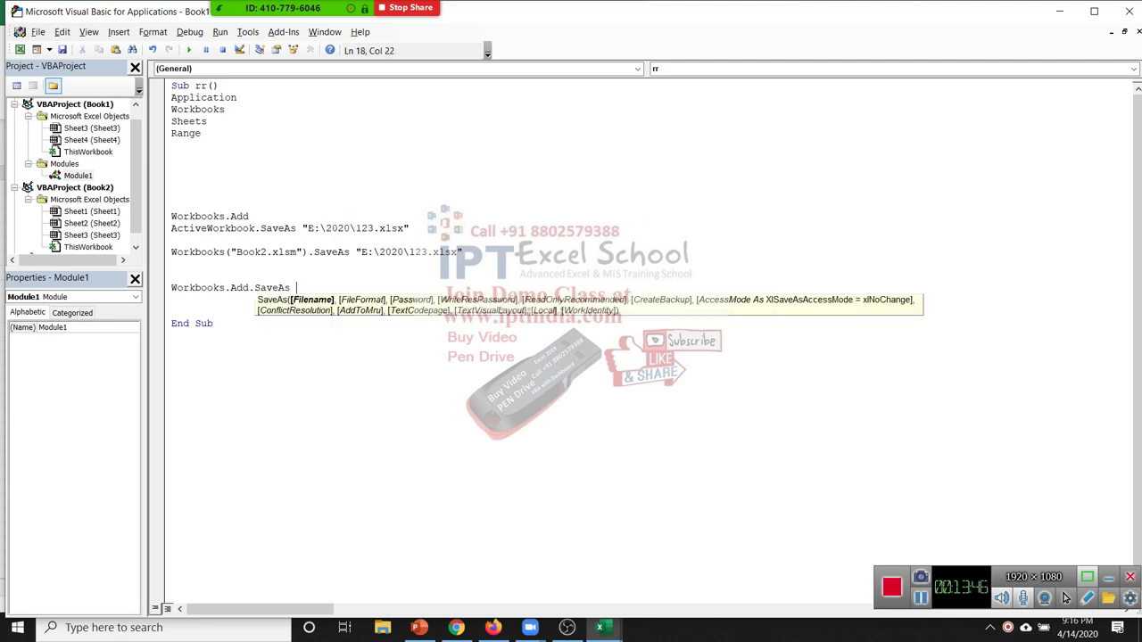
{"action": "key", "text": "ctrl+v"}
{"action": "left_click", "coordinate": [171, 336]}
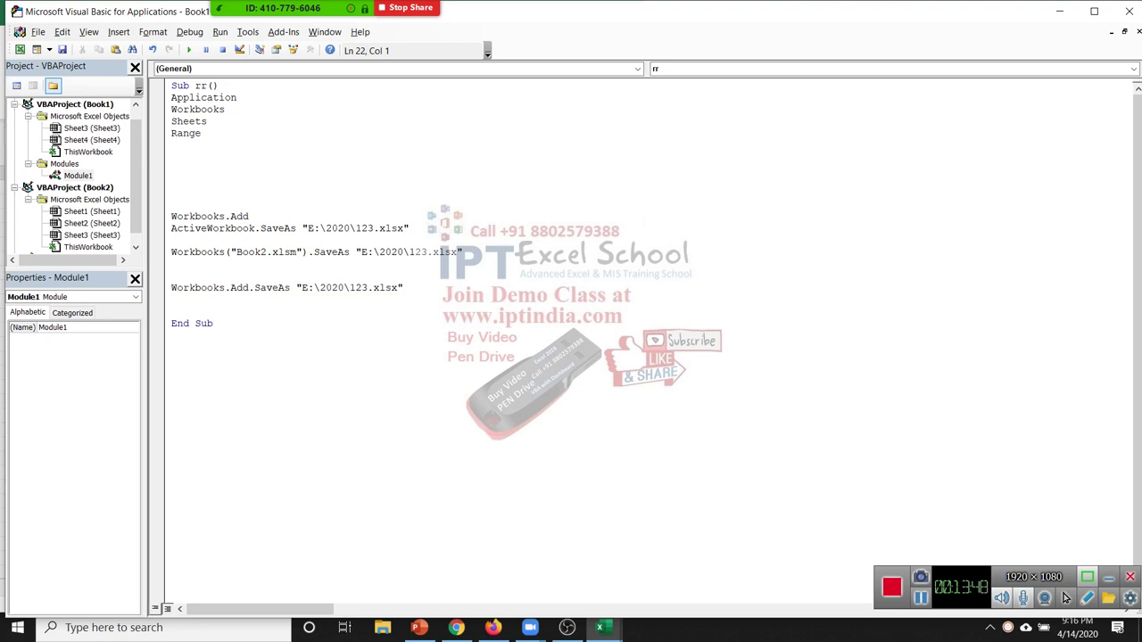
{"action": "key", "text": "Return"}
{"action": "key", "text": "Return"}
{"action": "key", "text": "Return"}
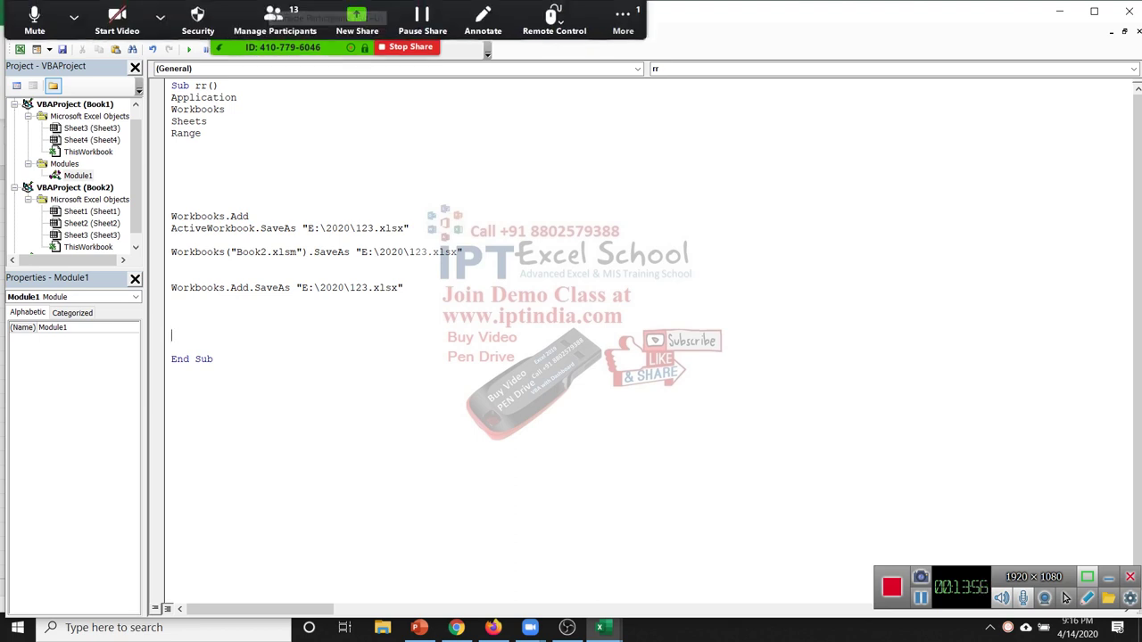
- Show the Zoom participants list and briefly check, then close, the meeting chat
{"action": "key", "text": "alt+u"}
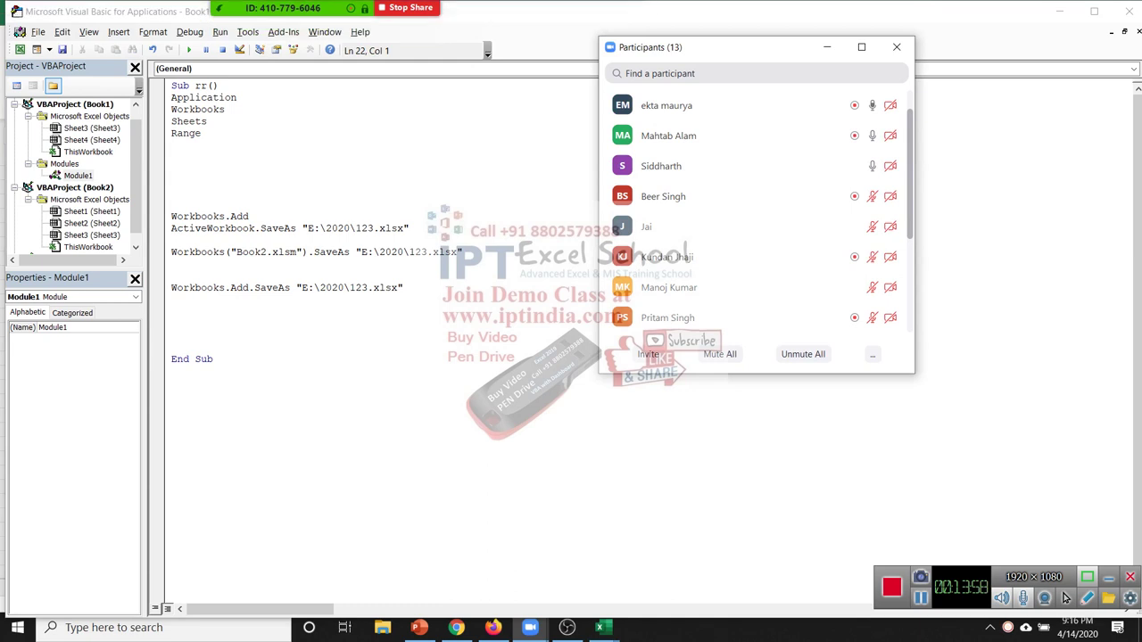
{"action": "left_click", "coordinate": [623, 18]}
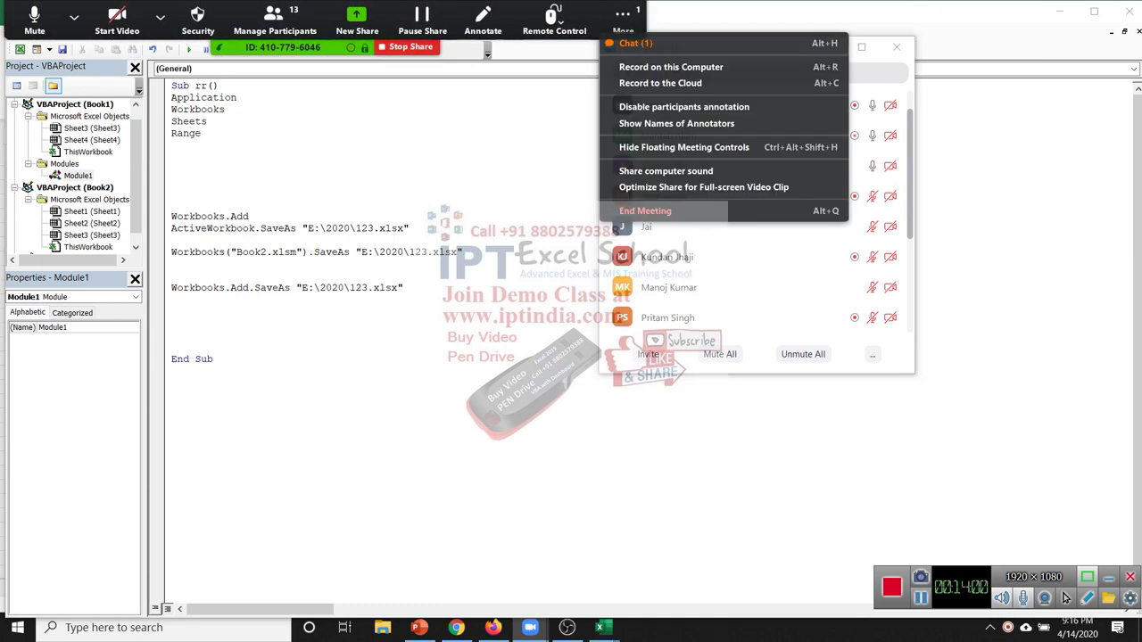
{"action": "key", "text": "alt+h"}
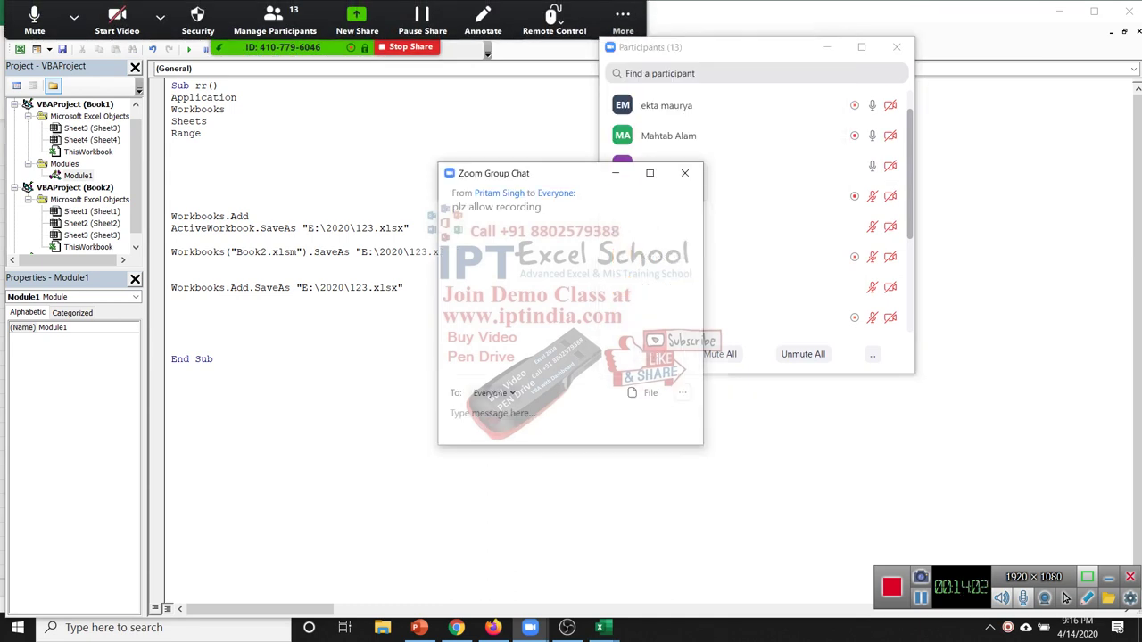
{"action": "left_click", "coordinate": [684, 174]}
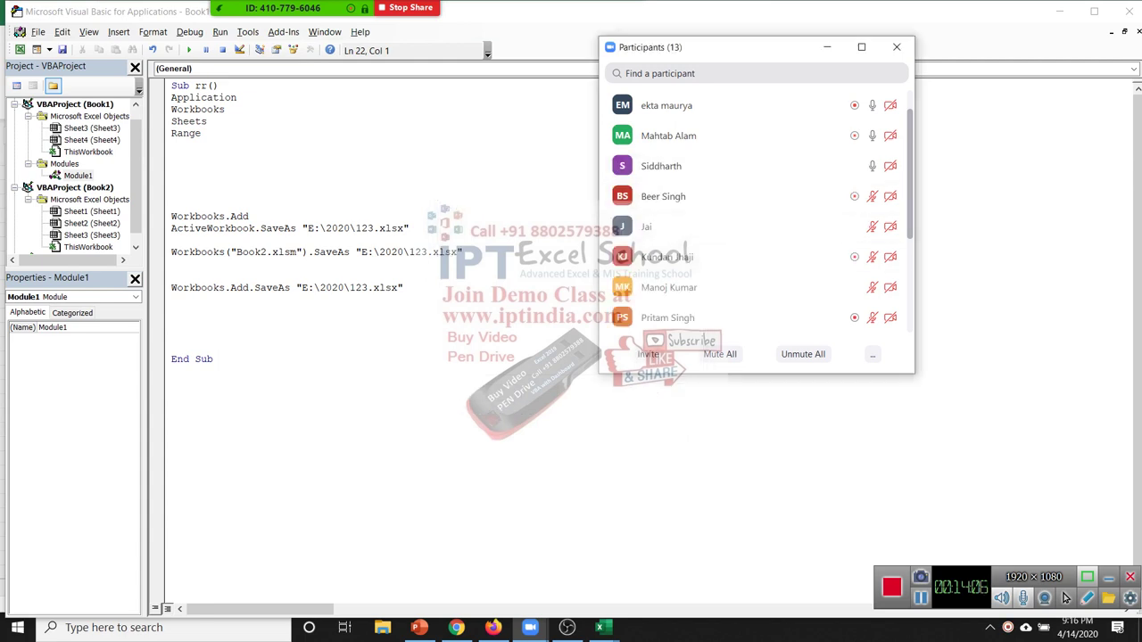
{"action": "scroll", "coordinate": [756, 212], "scroll_direction": "down", "scroll_amount": 1}
{"action": "scroll", "coordinate": [757, 212], "scroll_direction": "up", "scroll_amount": 2}
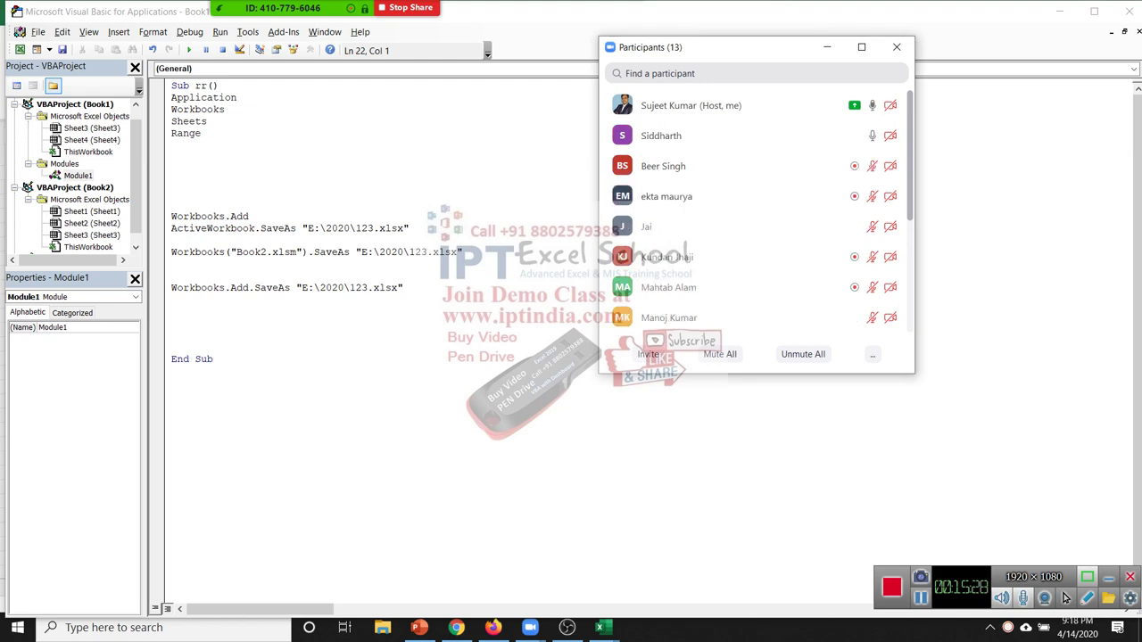
- Add a blank line below the Workbooks.Add.SaveAs statement in the rr code
{"action": "left_click", "coordinate": [172, 323]}
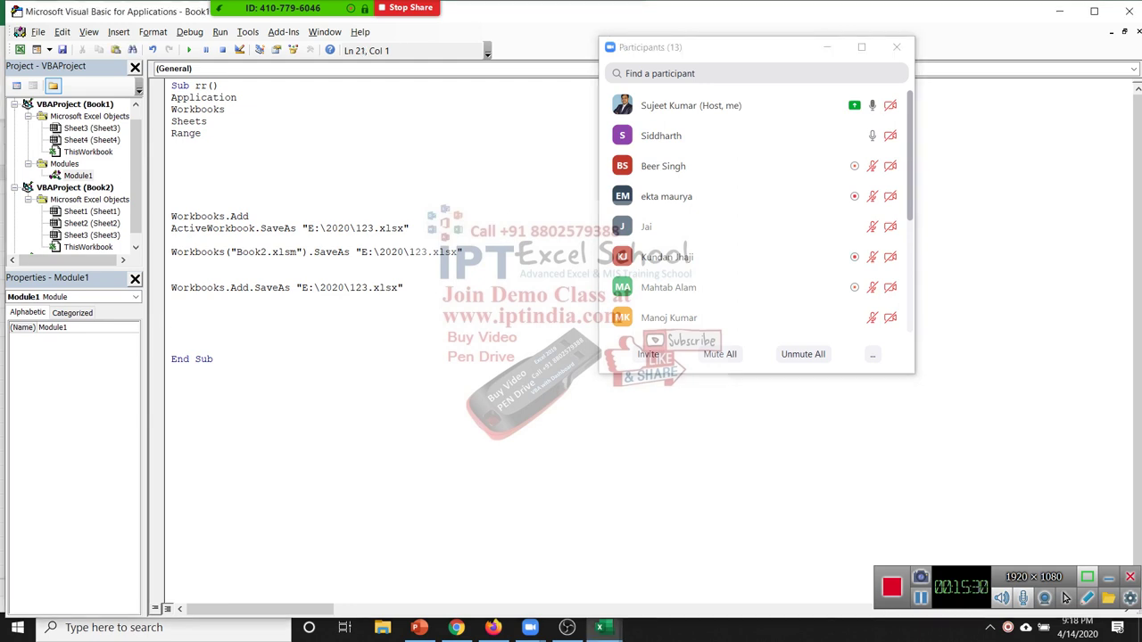
{"action": "key", "text": "Up"}
{"action": "key", "text": "Up"}
{"action": "key", "text": "Up"}
{"action": "key", "text": "shift+Down"}
{"action": "key", "text": "Down"}
{"action": "key", "text": "Return"}
{"action": "key", "text": "Up"}
{"action": "key", "text": "Up"}
{"action": "key", "text": "Up"}
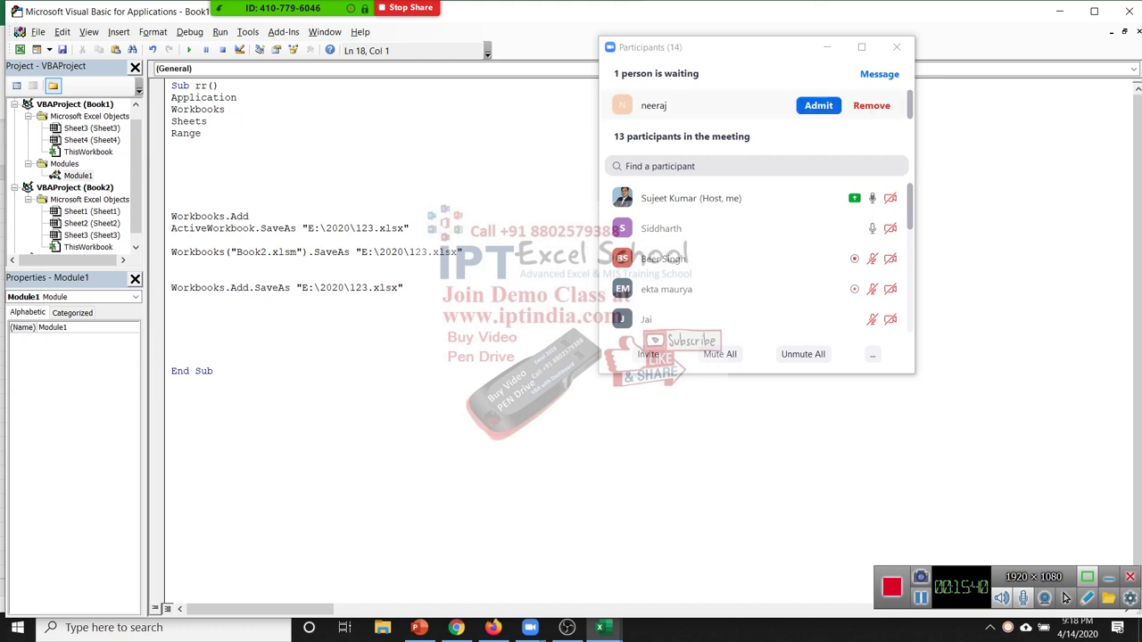
- Admit the waiting attendee into the Zoom meeting and return to the code
{"action": "left_click", "coordinate": [820, 106]}
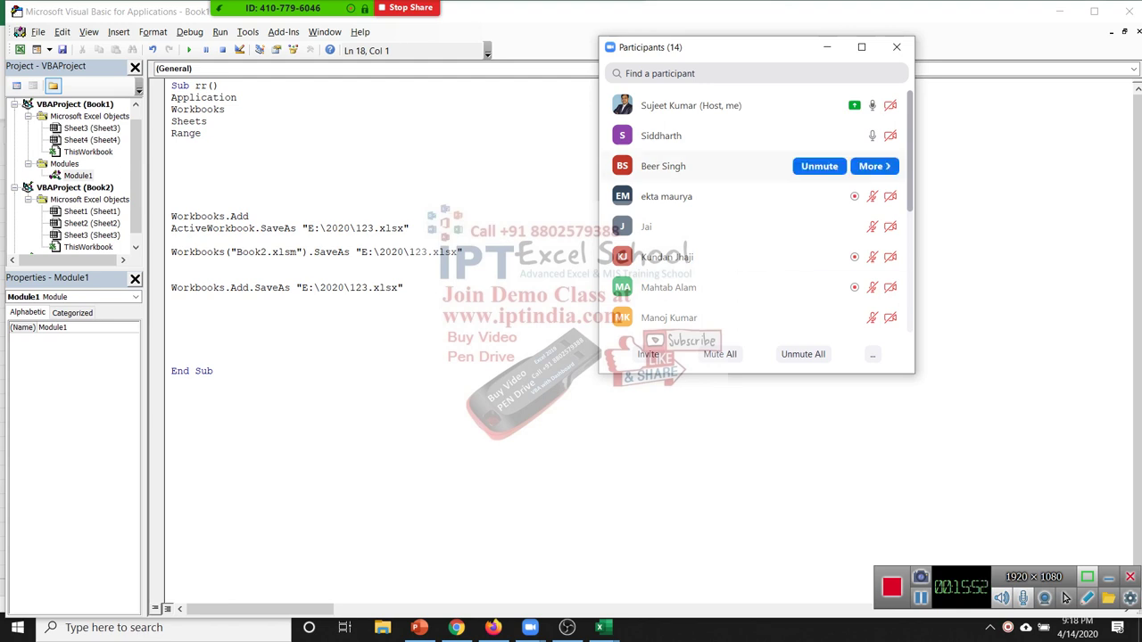
{"action": "scroll", "coordinate": [757, 256], "scroll_direction": "down", "scroll_amount": 3}
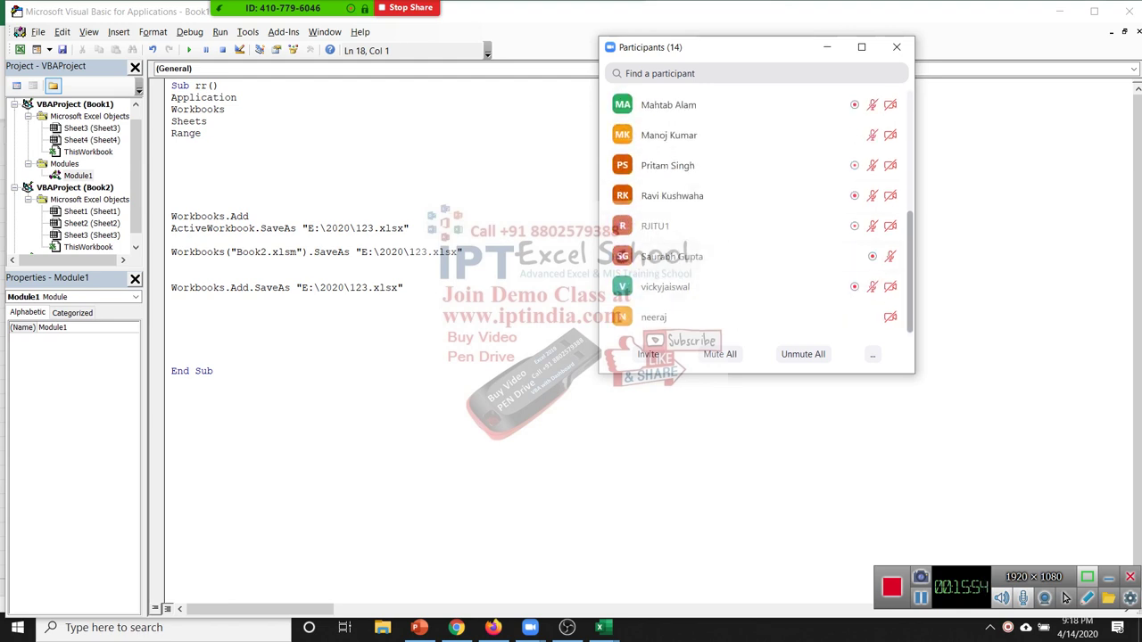
{"action": "left_click", "coordinate": [171, 299]}
- Add a Workbooks.Open "E:\2020\123.xlsx" line, reusing the path from the Workbooks.Add.SaveAs line
{"action": "key", "text": "Return"}
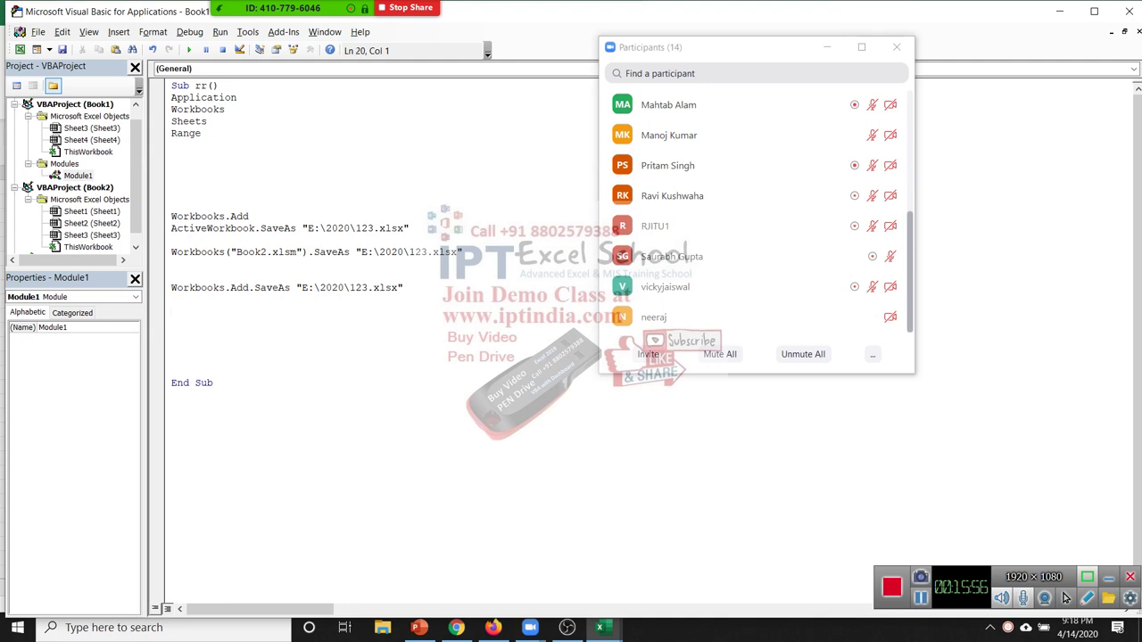
{"action": "type", "text": "workbooks.op"}
{"action": "key", "text": "space"}
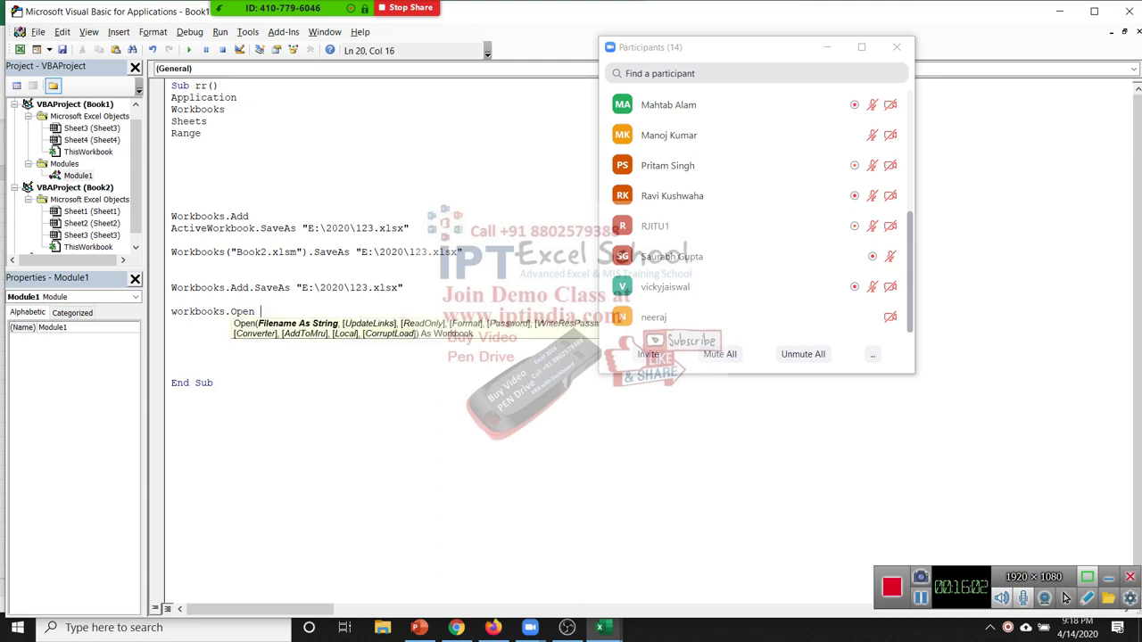
{"action": "left_click_drag", "start_coordinate": [296, 287], "coordinate": [409, 287]}
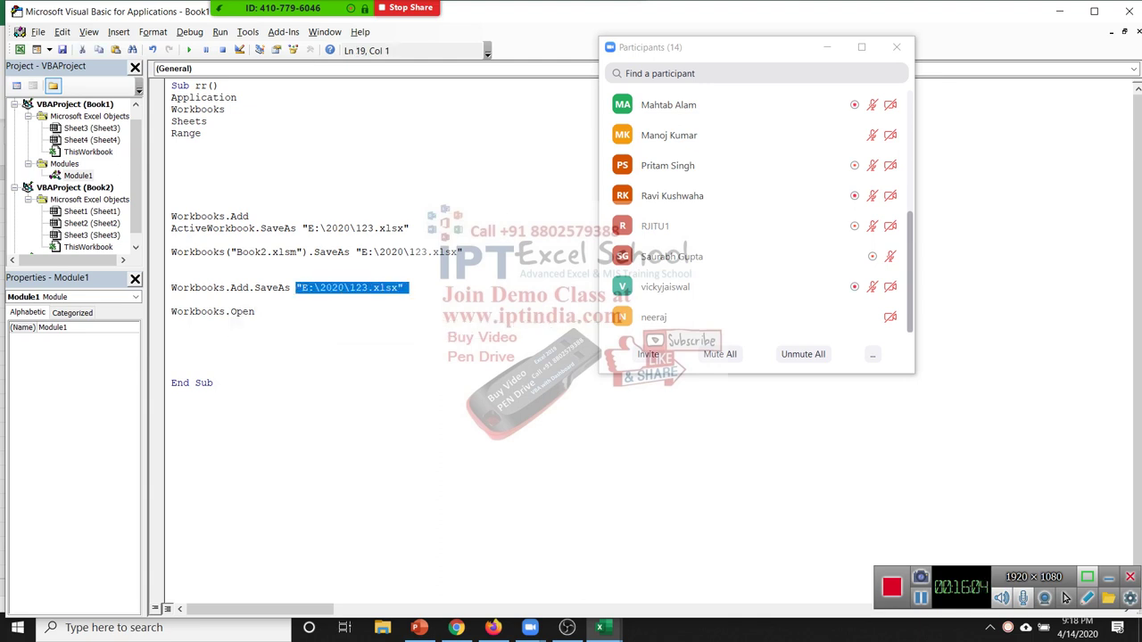
{"action": "left_click", "coordinate": [256, 311]}
{"action": "key", "text": "ctrl+v"}
{"action": "key", "text": "Return"}
{"action": "key", "text": "Down"}
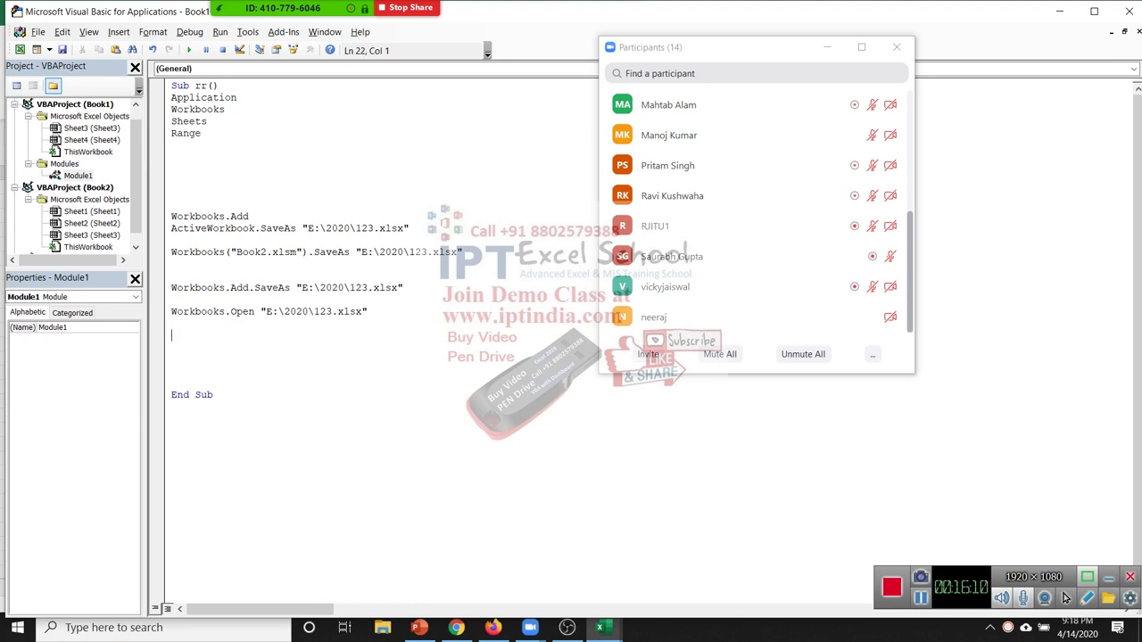
{"action": "left_click_drag", "start_coordinate": [468, 253], "coordinate": [226, 253]}
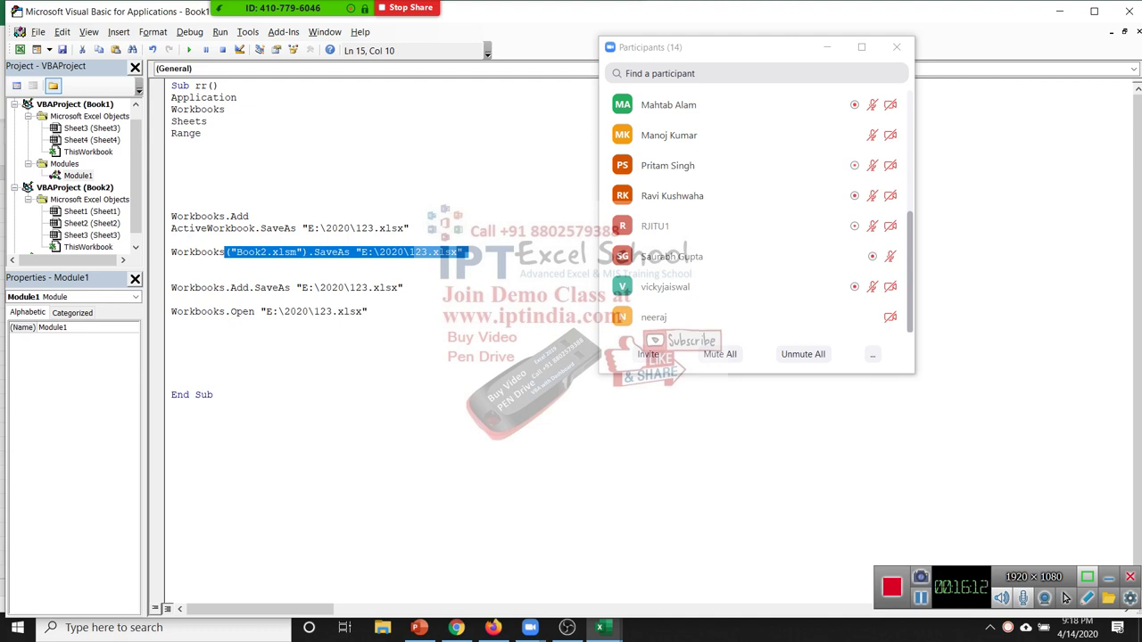
{"action": "left_click_drag", "start_coordinate": [171, 252], "coordinate": [225, 252]}
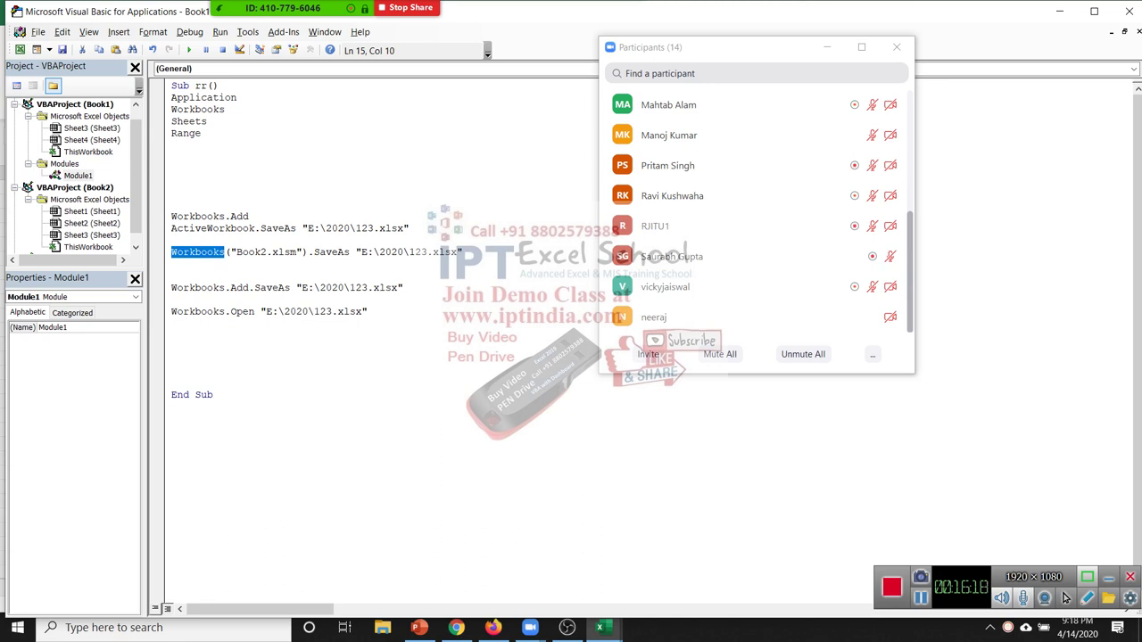
{"action": "left_click_drag", "start_coordinate": [236, 253], "coordinate": [296, 253]}
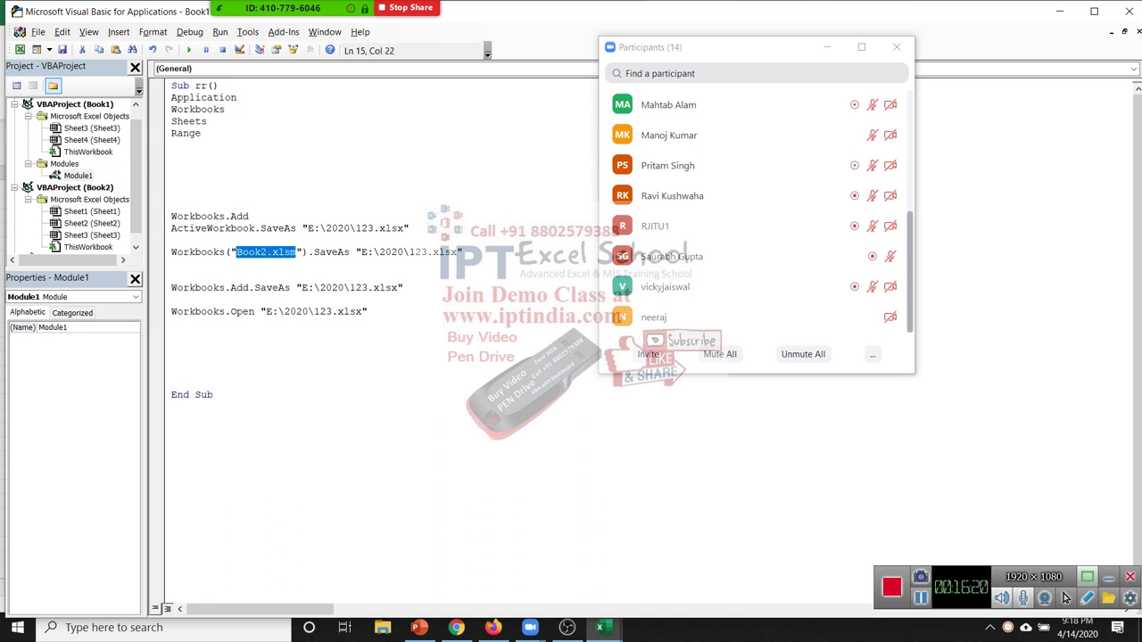
{"action": "double_click", "coordinate": [331, 253]}
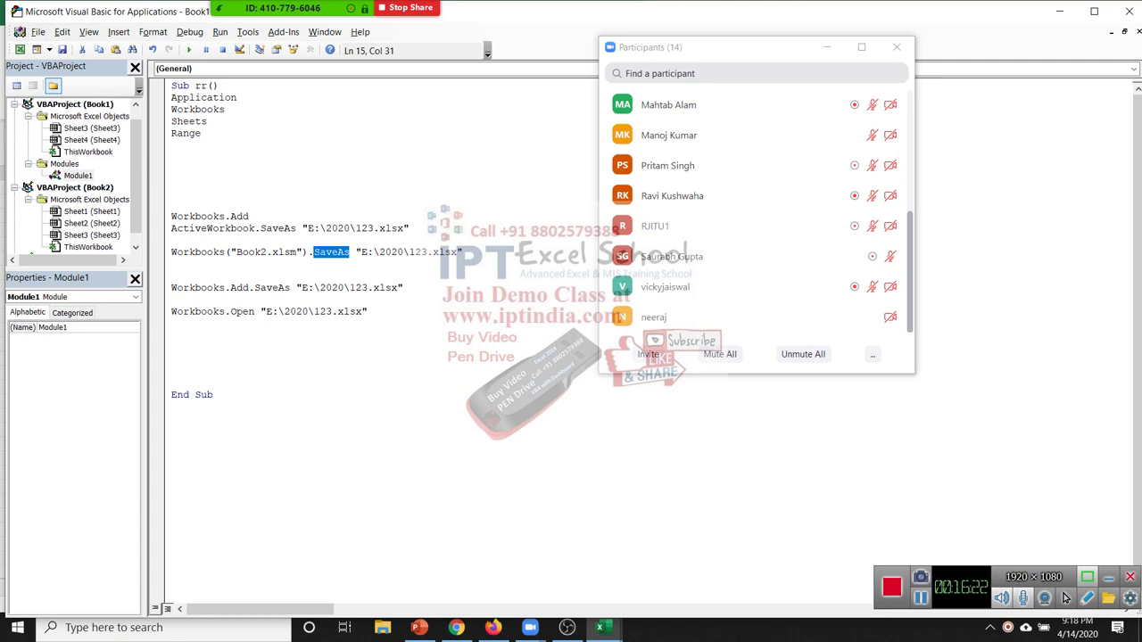
{"action": "left_click_drag", "start_coordinate": [356, 253], "coordinate": [375, 265]}
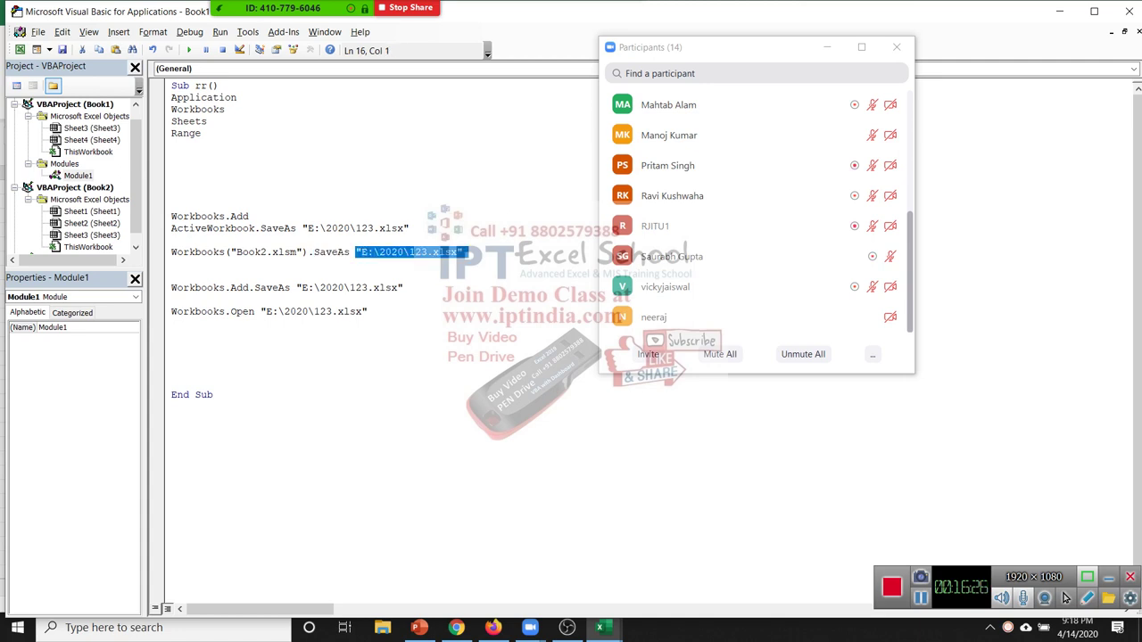
{"action": "double_click", "coordinate": [197, 252]}
{"action": "double_click", "coordinate": [331, 252]}
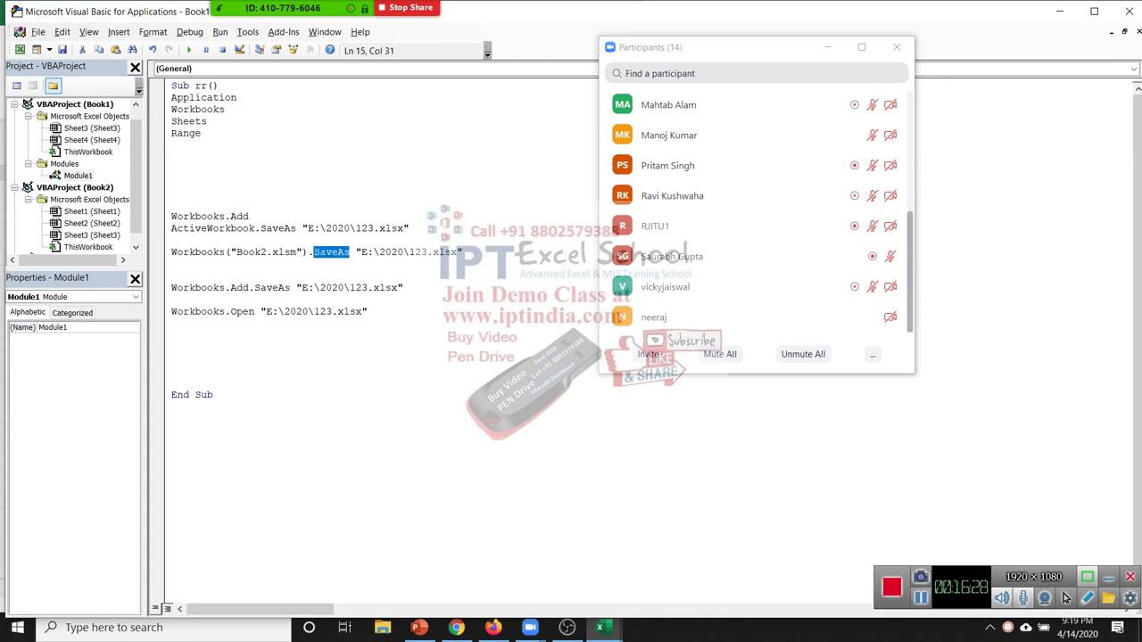
{"action": "left_click", "coordinate": [173, 264]}
{"action": "double_click", "coordinate": [390, 253]}
{"action": "left_click", "coordinate": [173, 276]}
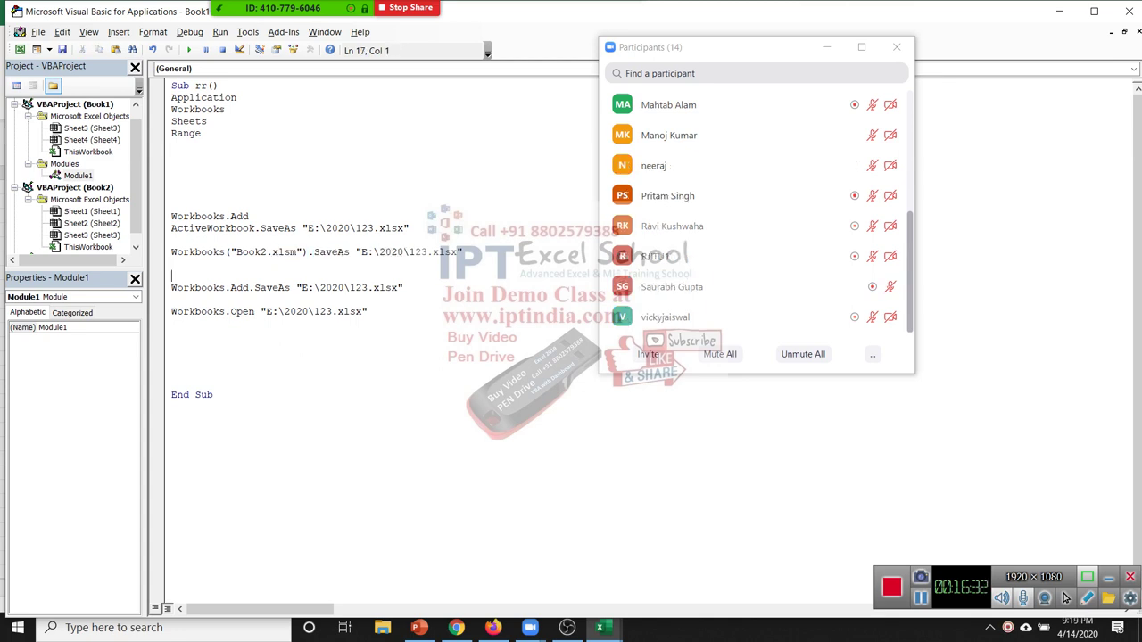
{"action": "double_click", "coordinate": [195, 253]}
{"action": "double_click", "coordinate": [250, 252]}
{"action": "left_click", "coordinate": [332, 253]}
{"action": "double_click", "coordinate": [364, 253]}
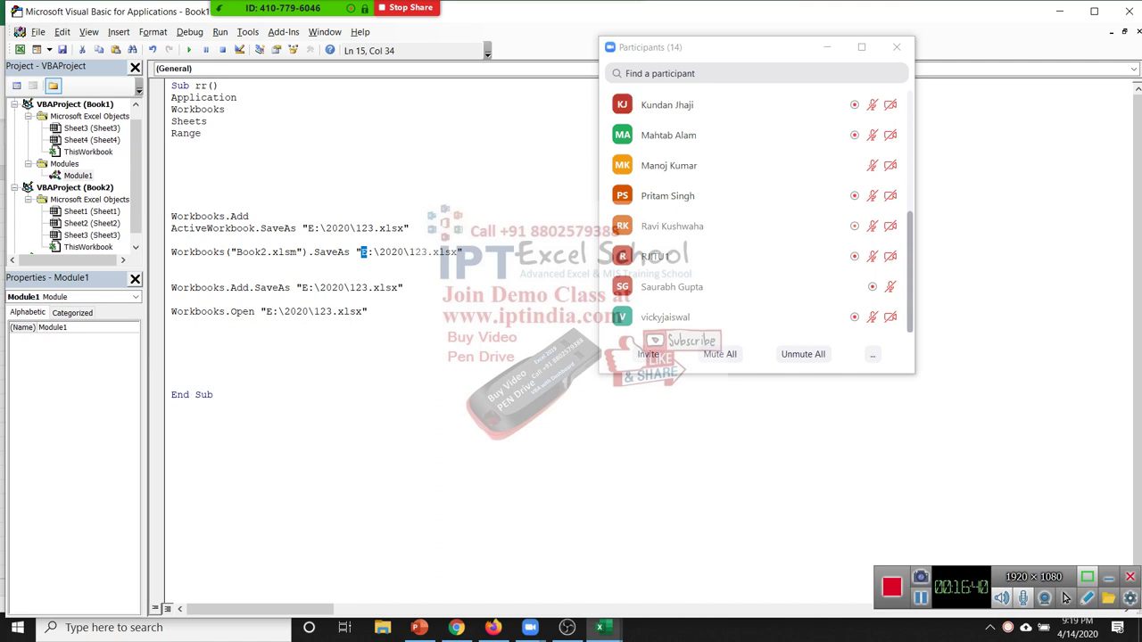
{"action": "key", "text": "Left"}
{"action": "key", "text": "Left"}
{"action": "key", "text": "Left"}
{"action": "key", "text": "shift+Left"}
{"action": "key", "text": "shift+Left"}
{"action": "key", "text": "shift+Left"}
{"action": "key", "text": "shift+Left"}
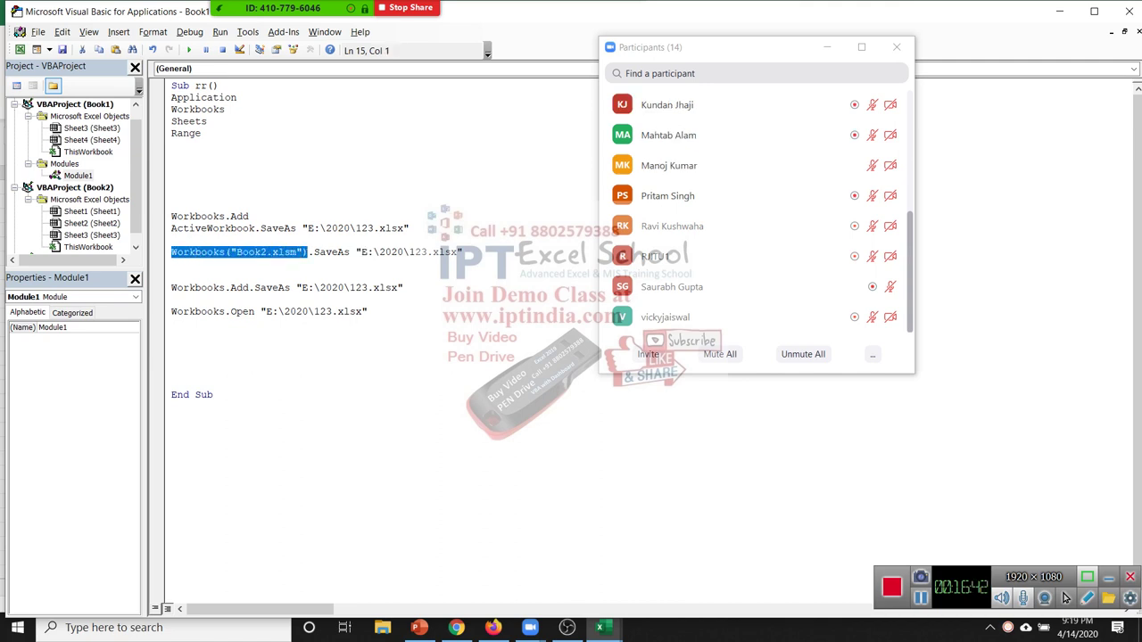
{"action": "key", "text": "Right"}
{"action": "key", "text": "Right"}
{"action": "key", "text": "shift+End"}
{"action": "key", "text": "shift+Left"}
{"action": "key", "text": "shift+Left"}
{"action": "key", "text": "shift+Left"}
{"action": "key", "text": "shift+Left"}
- Close Zoom's Participants window so the full rr macro code is visible
{"action": "key", "text": "Left"}
{"action": "key", "text": "Left"}
{"action": "key", "text": "Left"}
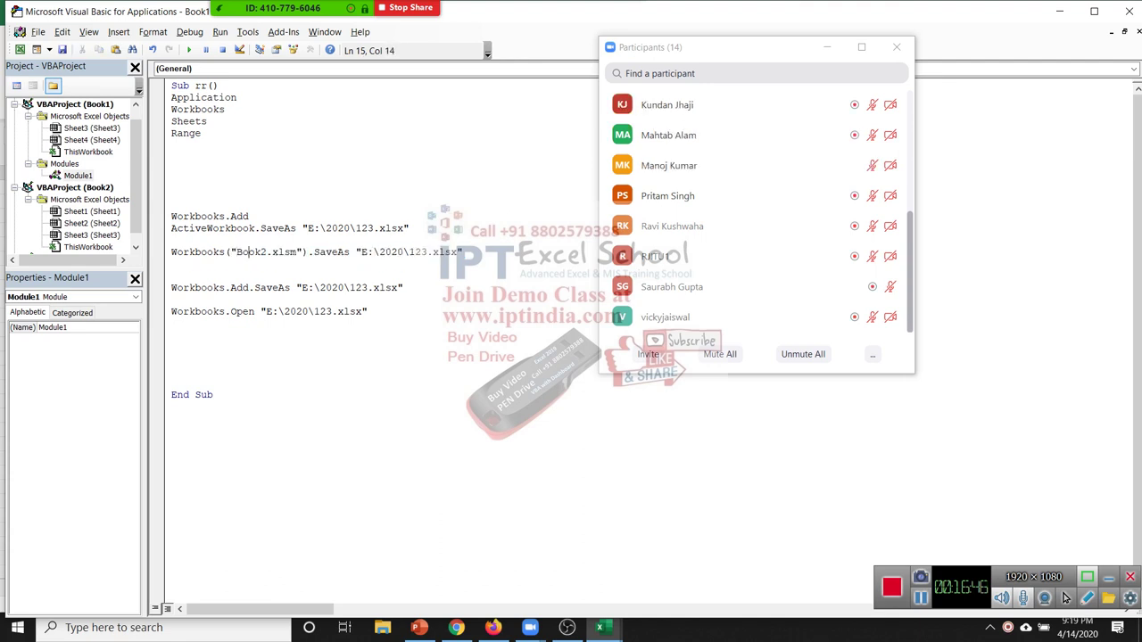
{"action": "left_click", "coordinate": [172, 264]}
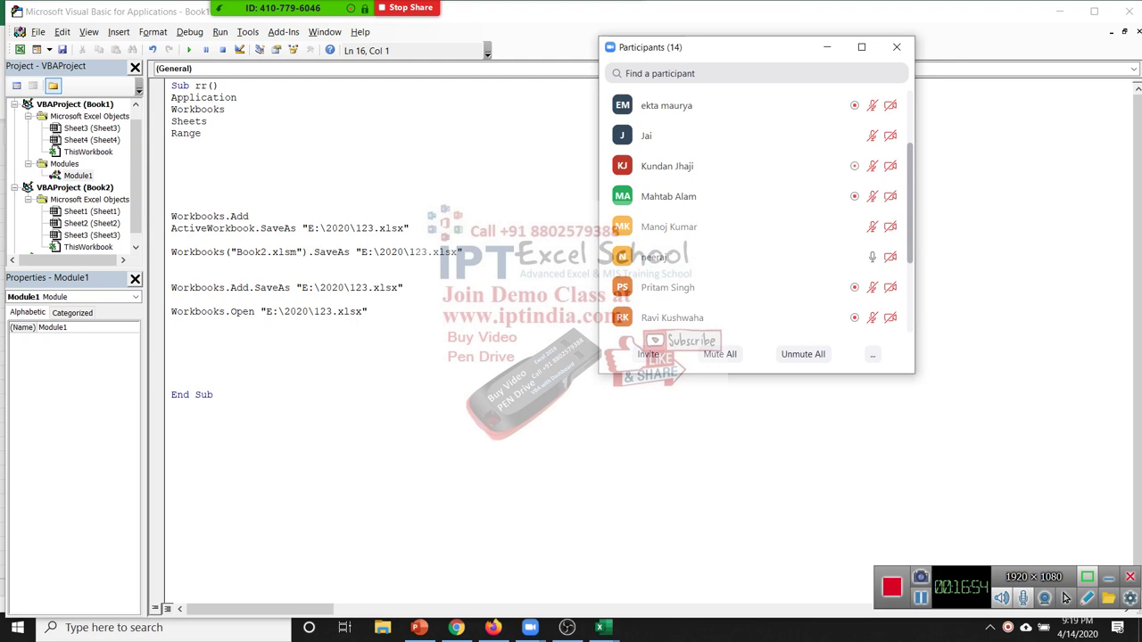
{"action": "left_click", "coordinate": [875, 257]}
{"action": "left_click", "coordinate": [897, 46]}
- Review the Workbooks.Open argument tooltip, then switch to the blank Excel worksheet
{"action": "left_click", "coordinate": [172, 323]}
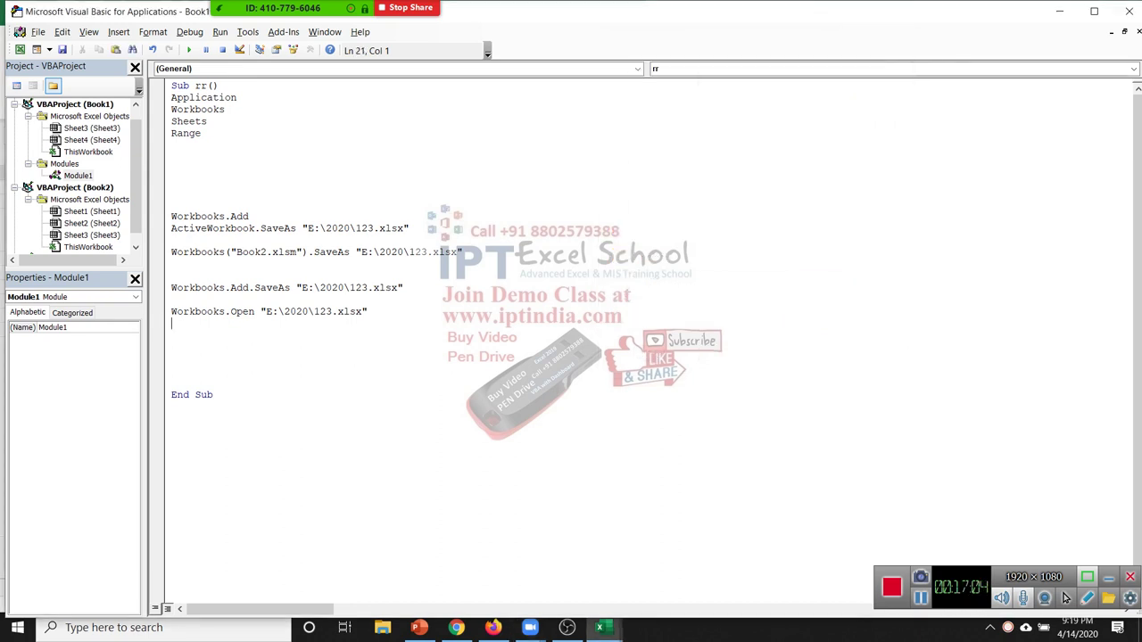
{"action": "key", "text": "Up"}
{"action": "key", "text": "ctrl+shift+Right"}
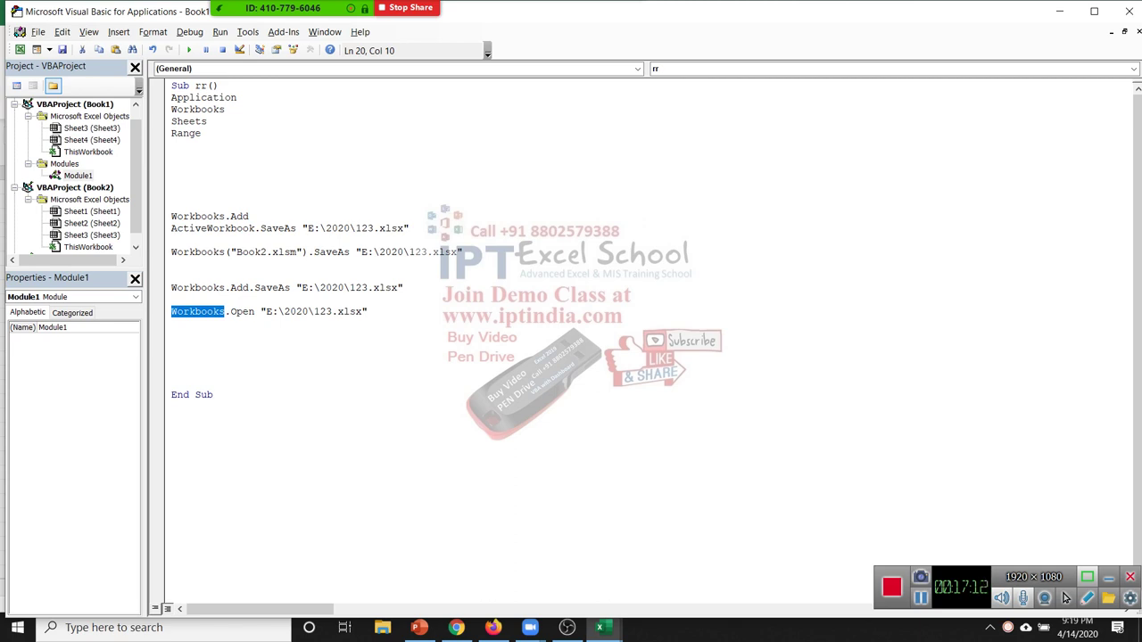
{"action": "key", "text": "Down"}
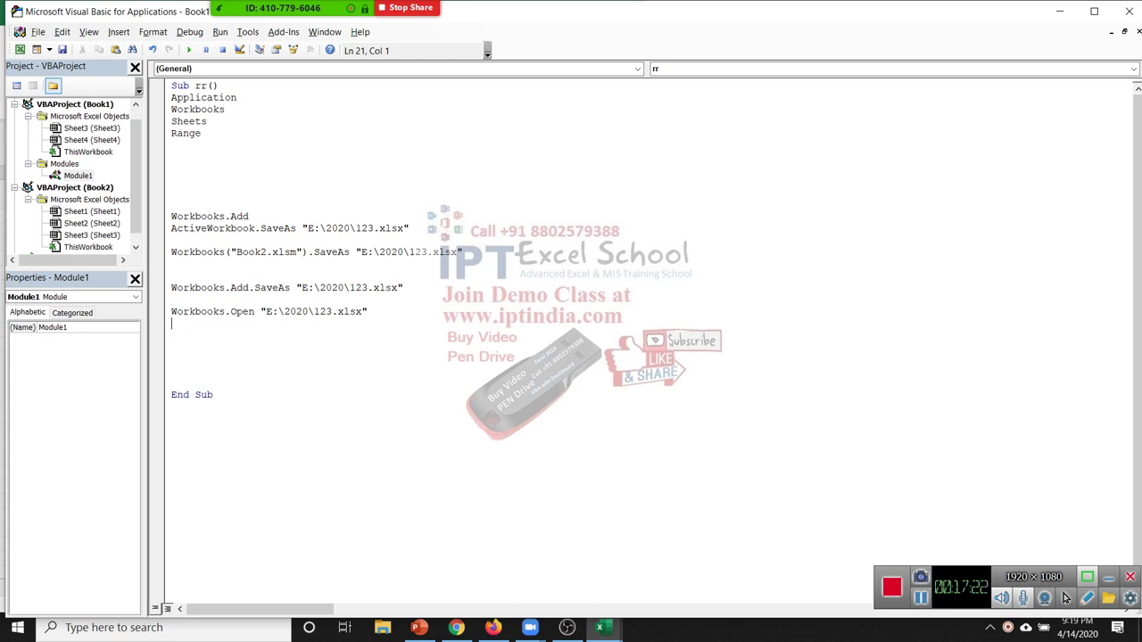
{"action": "left_click", "coordinate": [254, 311]}
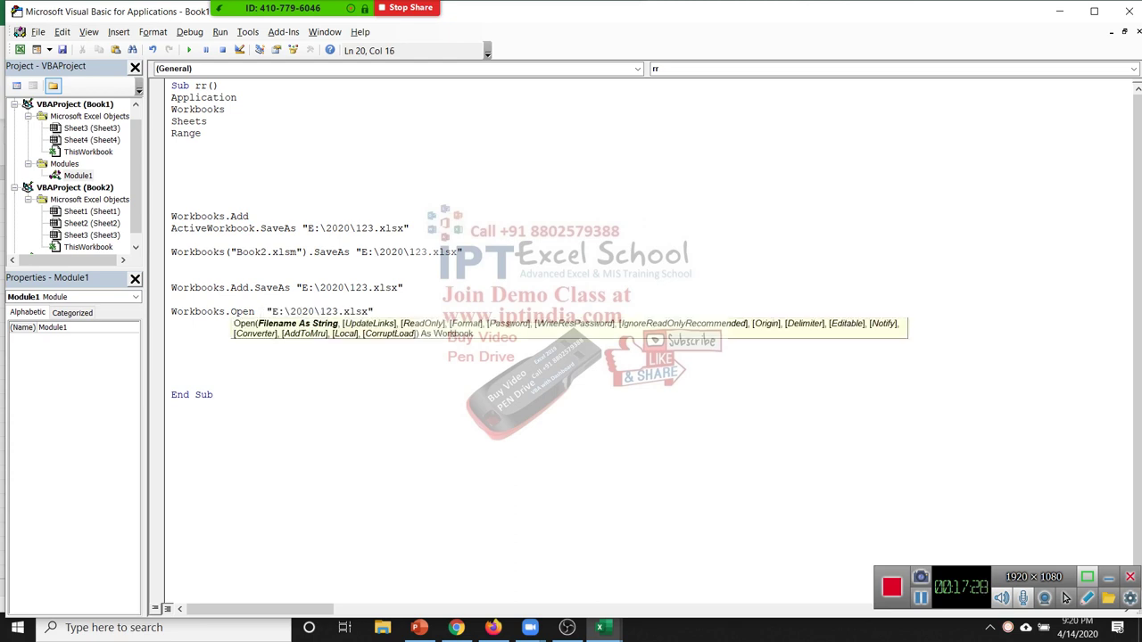
{"action": "key", "text": "Down"}
{"action": "key", "text": "Down"}
{"action": "key", "text": "Down"}
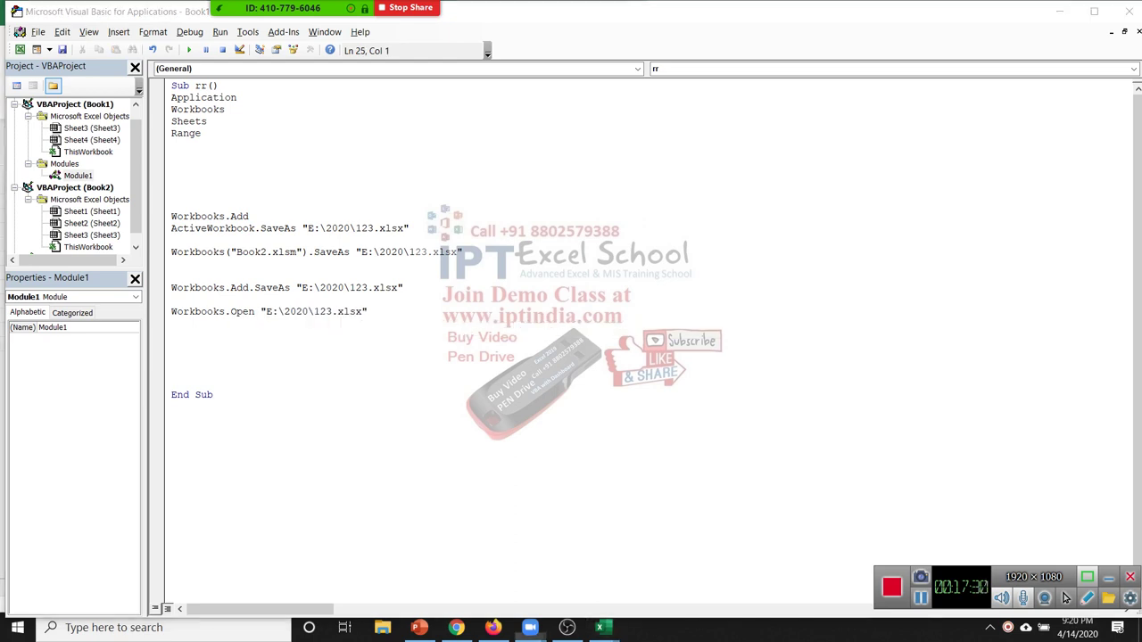
{"action": "key", "text": "alt+Tab"}
{"action": "key", "text": "alt+Tab"}
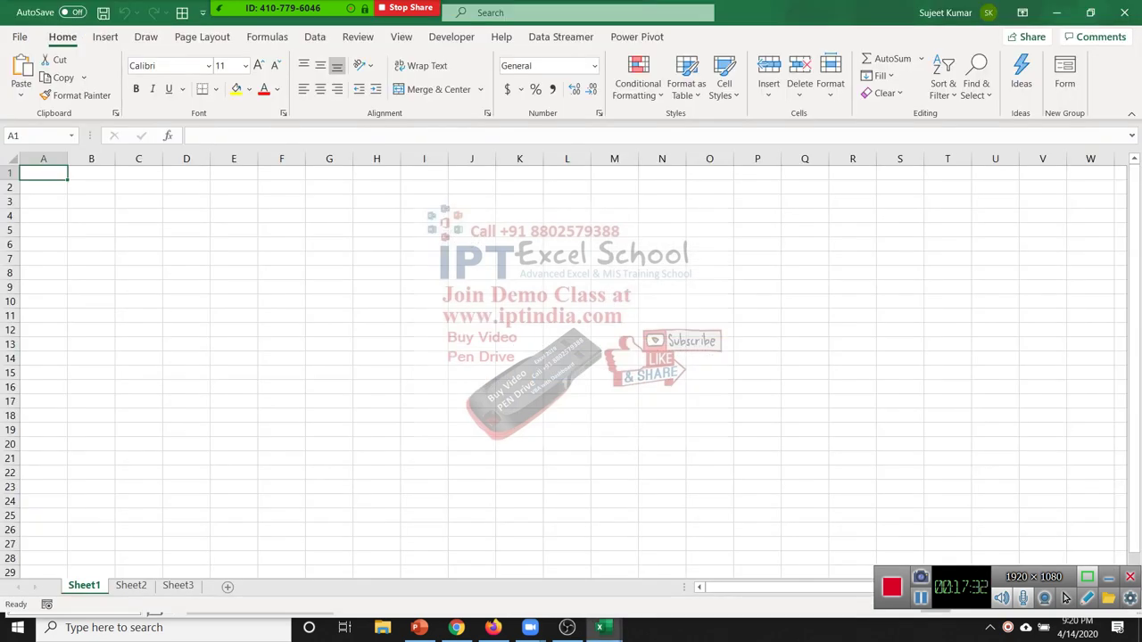
- Preview the IF function's argument hints in cell A1, cancel the entry, and switch windows
{"action": "type", "text": "=if"}
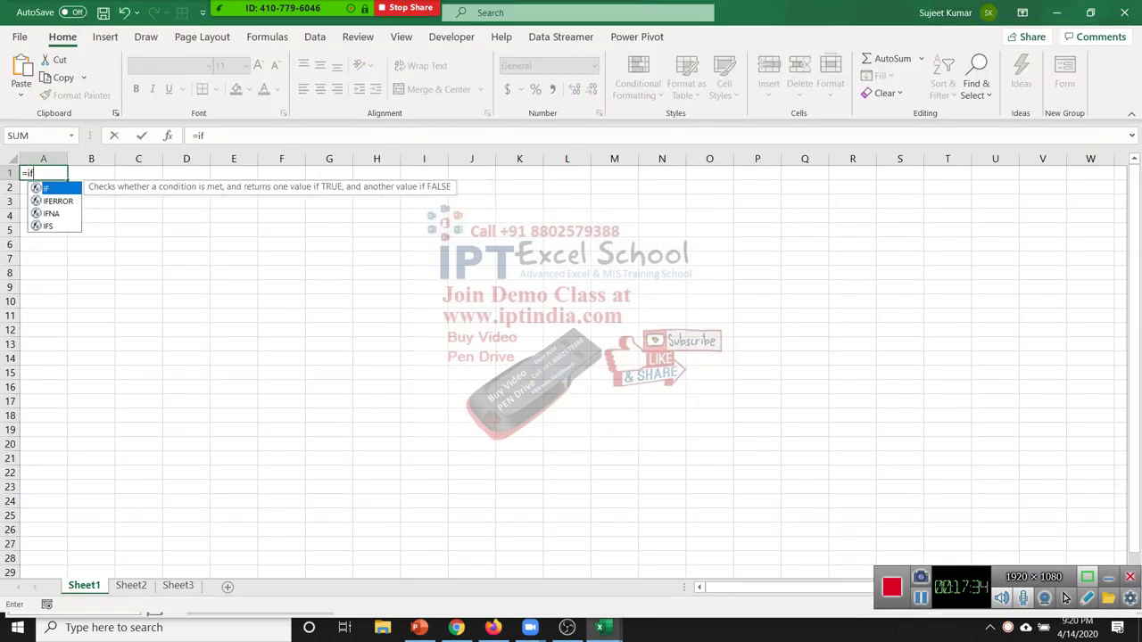
{"action": "key", "text": "Tab"}
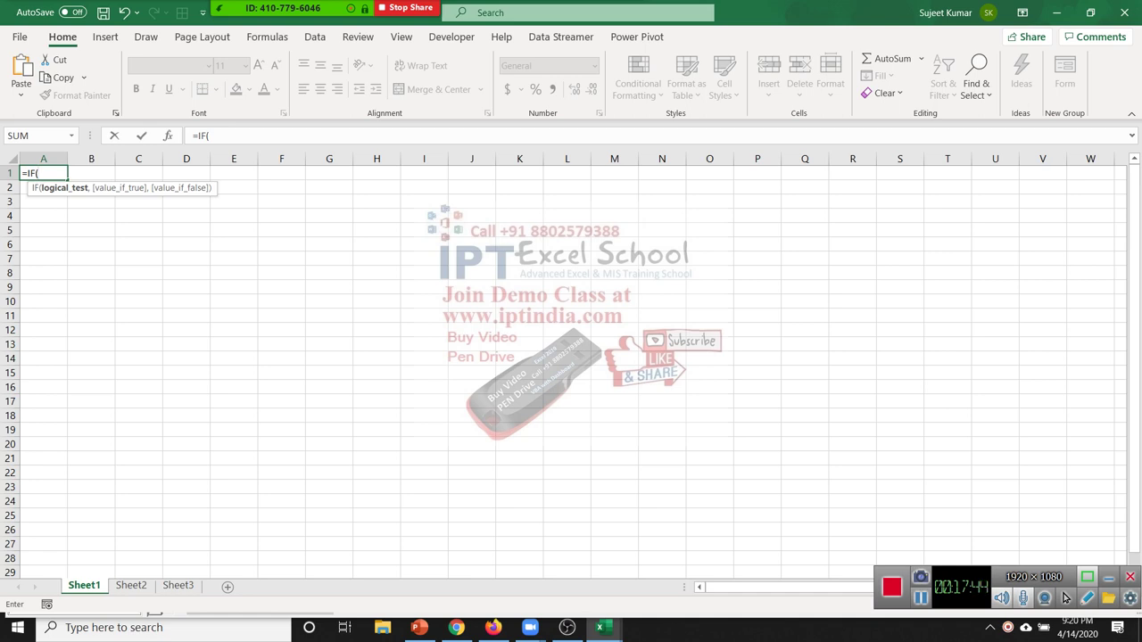
{"action": "key", "text": "Escape"}
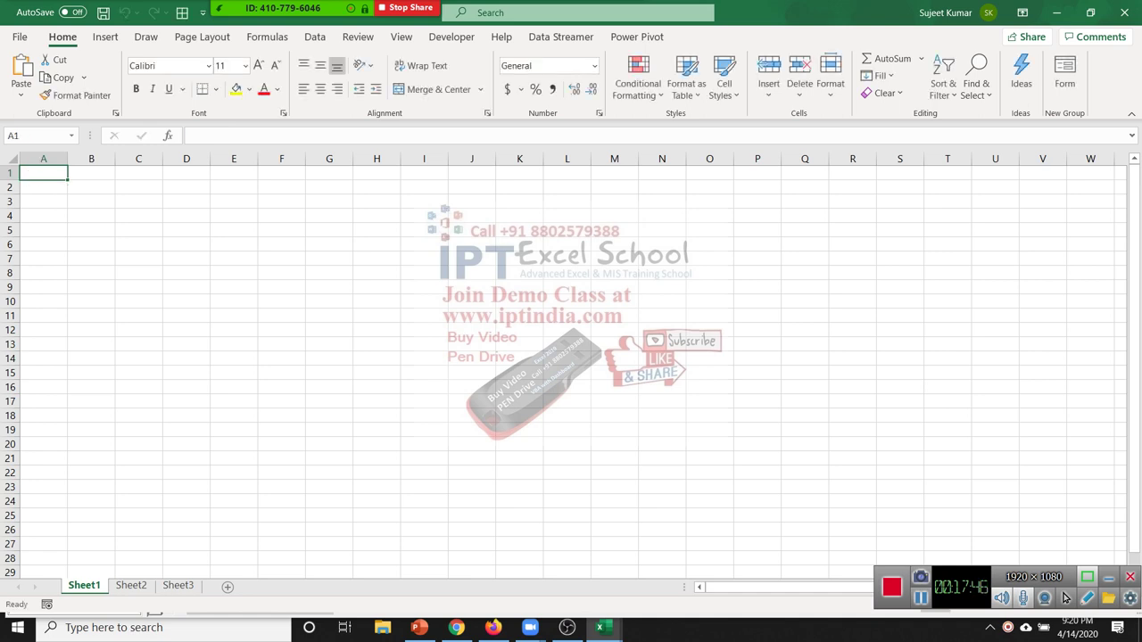
{"action": "key", "text": "alt+Tab"}
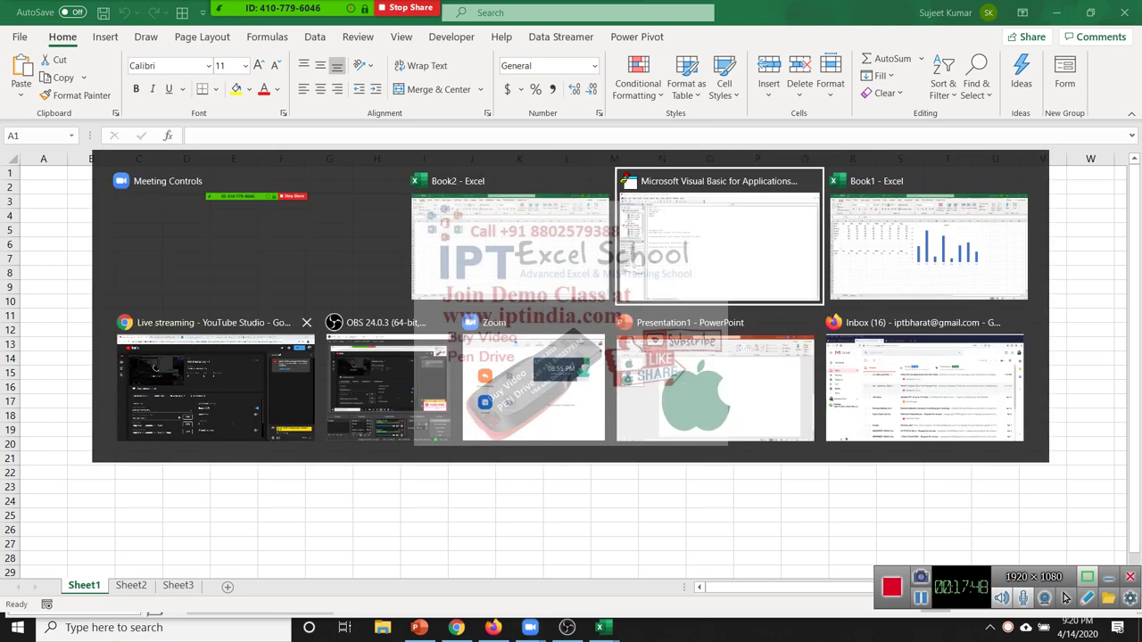
- Bring the rr code back in the VBA editor, placing the cursor on the Workbooks.Open line, and close the Zoom participants panel
{"action": "key", "text": "Tab"}
{"action": "left_click", "coordinate": [256, 311]}
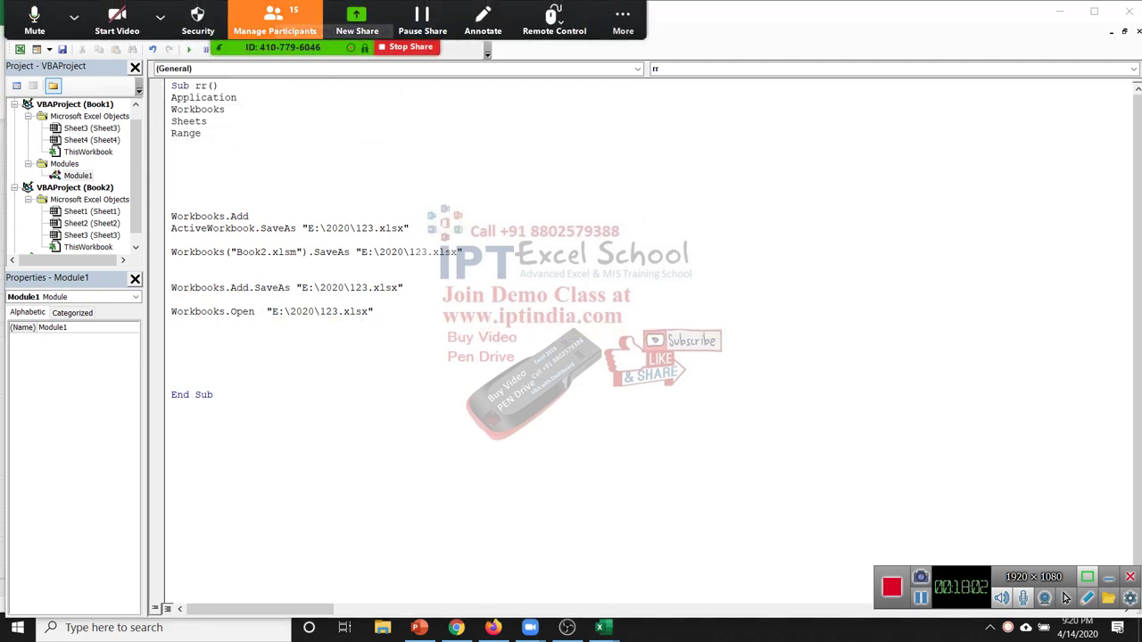
{"action": "left_click", "coordinate": [275, 23]}
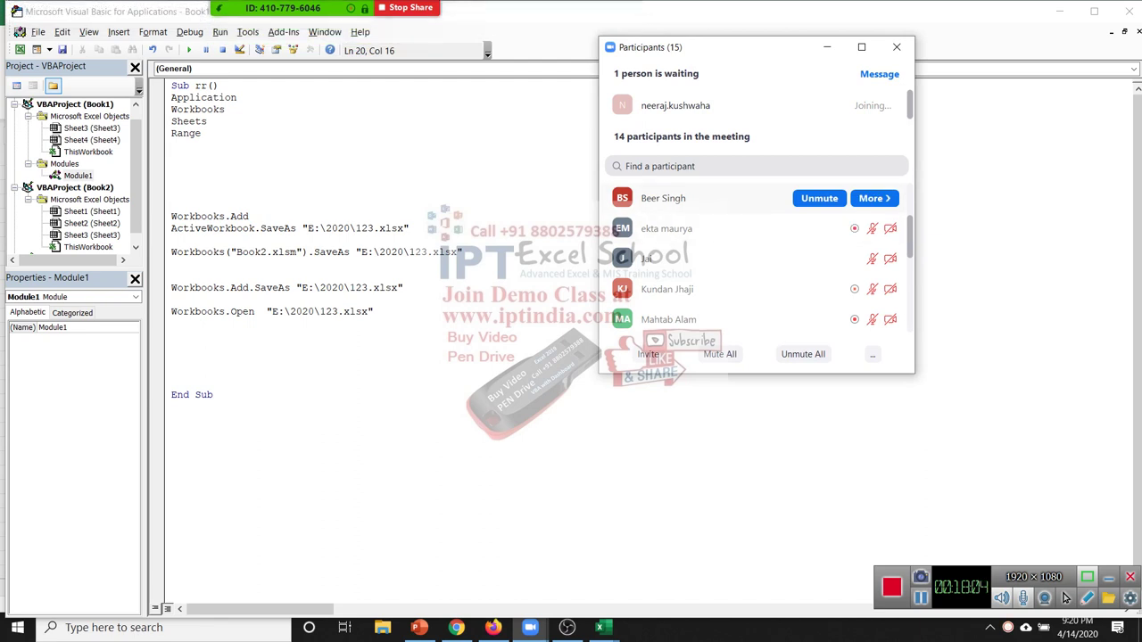
{"action": "left_click", "coordinate": [171, 335]}
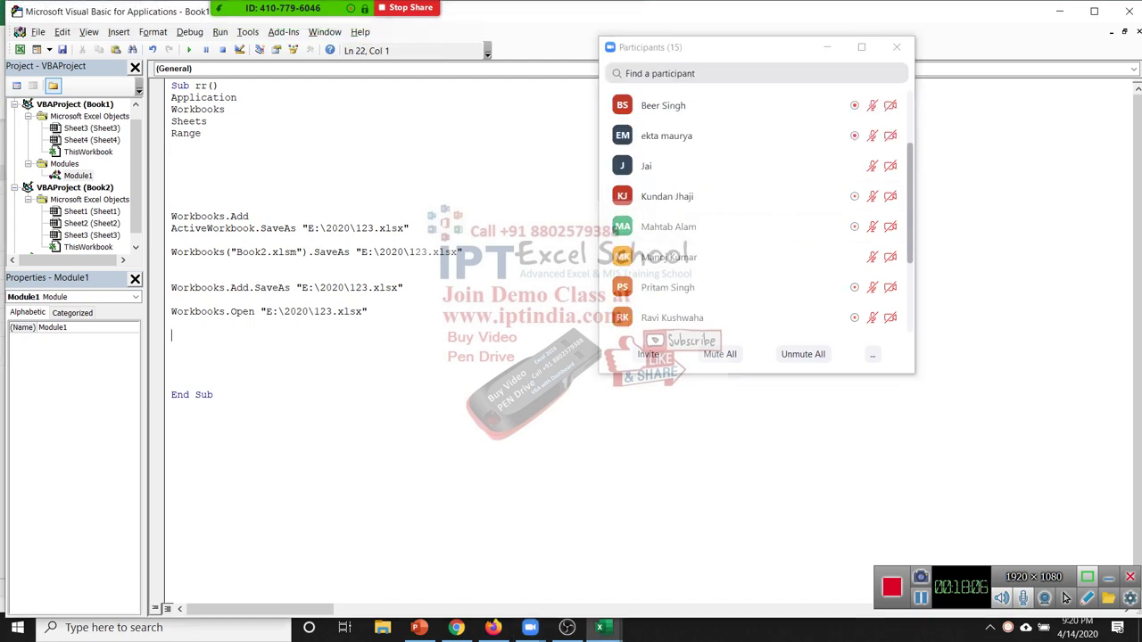
{"action": "left_click", "coordinate": [896, 47]}
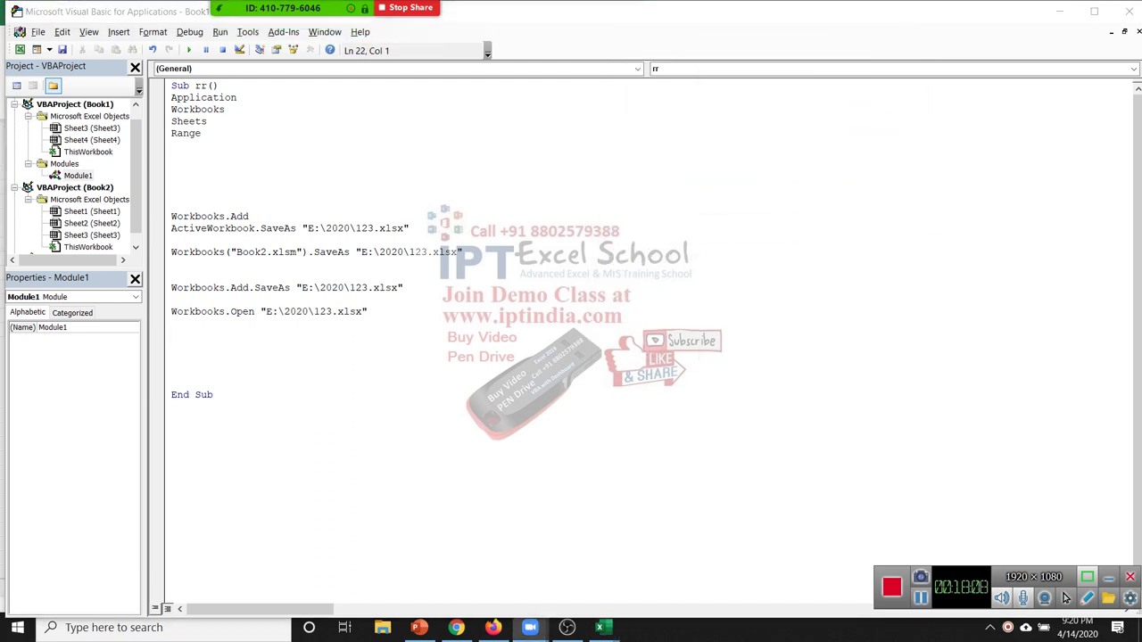
- Show the argument list for the Workbooks.Open line in module rr
{"action": "key", "text": "Up"}
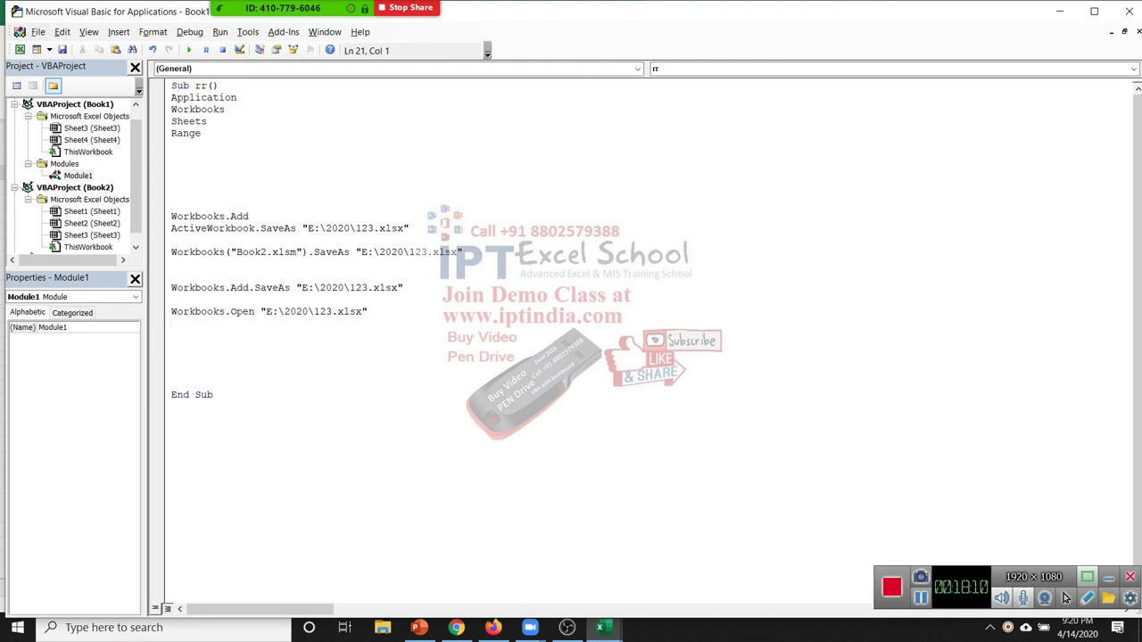
{"action": "left_click", "coordinate": [255, 311]}
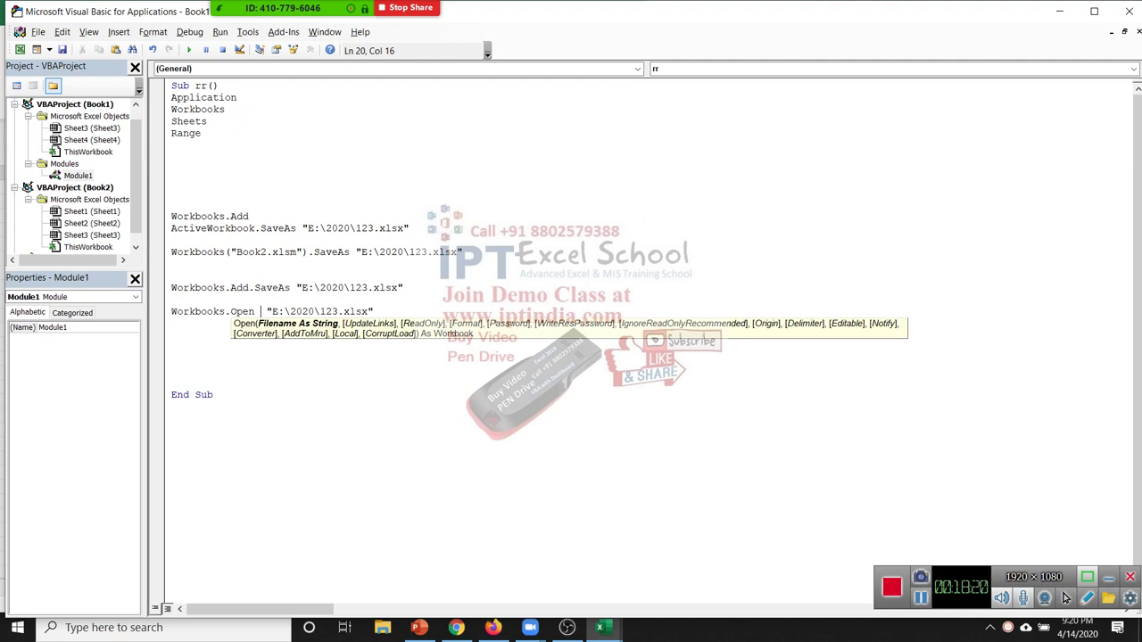
{"action": "left_click", "coordinate": [172, 407]}
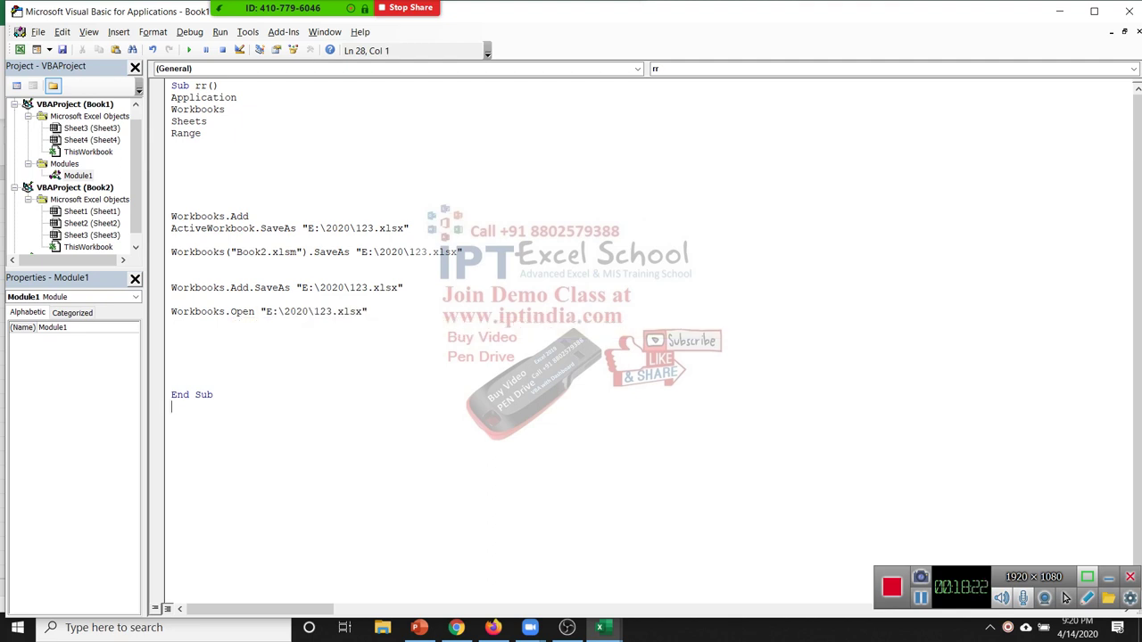
- Show the SaveAs argument list on line 13, then switch to the Excel worksheet
{"action": "left_click", "coordinate": [296, 229]}
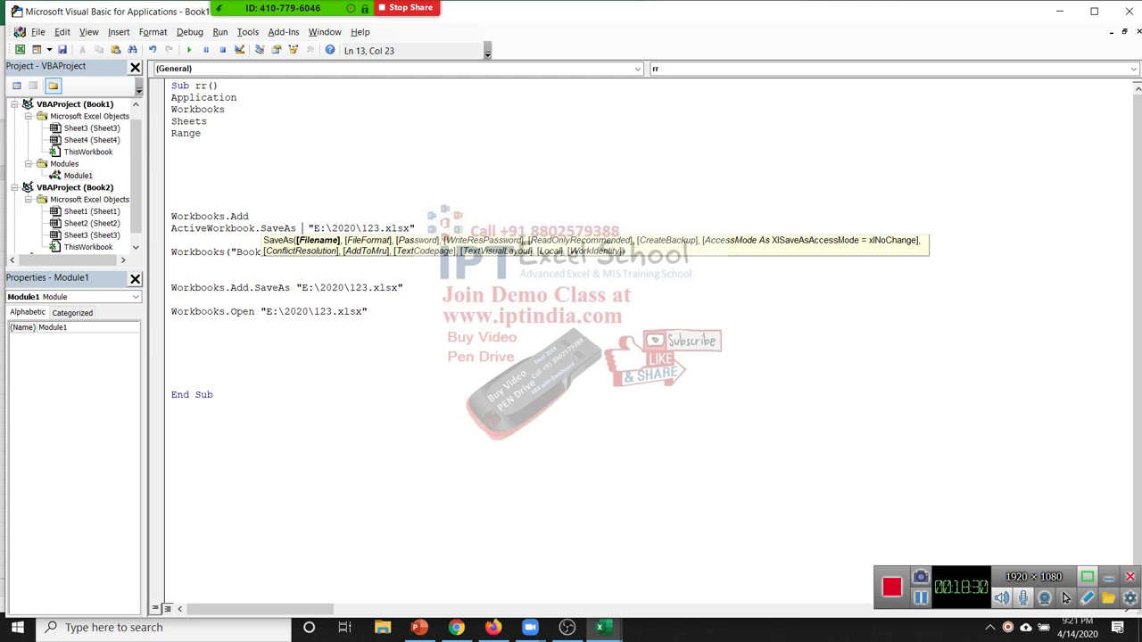
{"action": "left_click", "coordinate": [173, 370]}
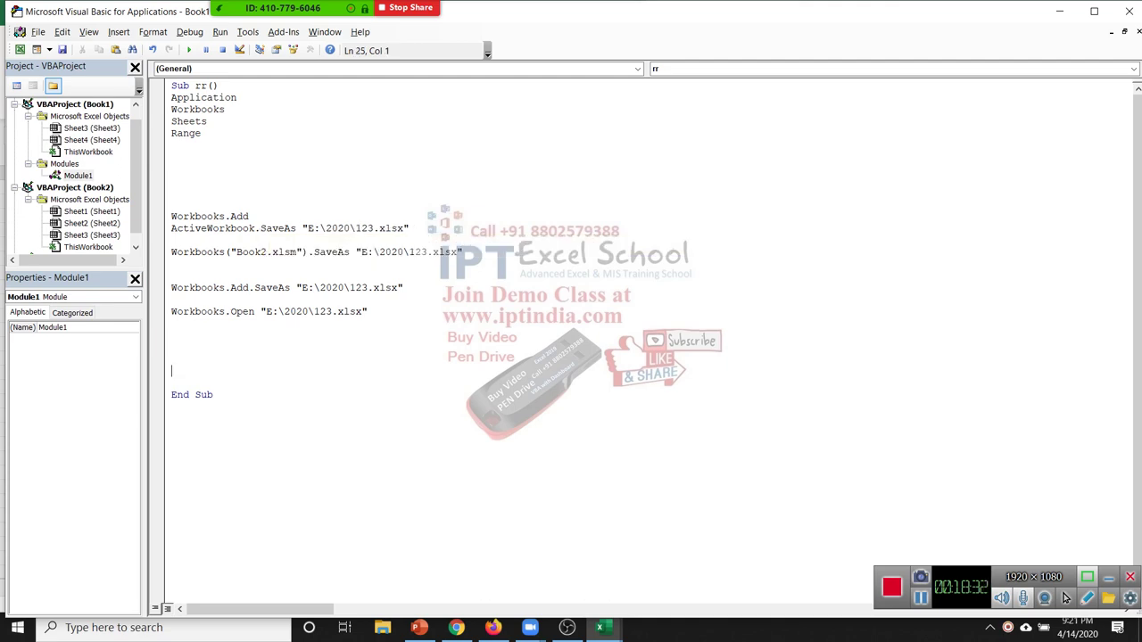
{"action": "key", "text": "alt+Tab"}
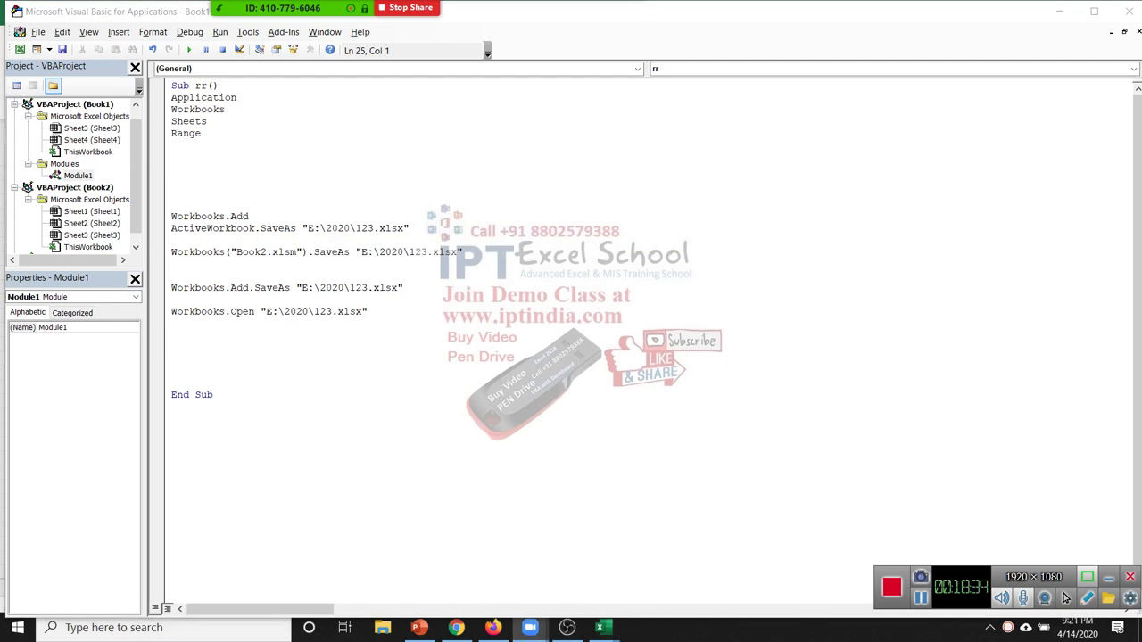
{"action": "key", "text": "alt+Tab"}
- Enter =IF(C4>0,) in cell A1 so it shows FALSE, then return to the VBA editor
{"action": "type", "text": "=if"}
{"action": "key", "text": "Tab"}
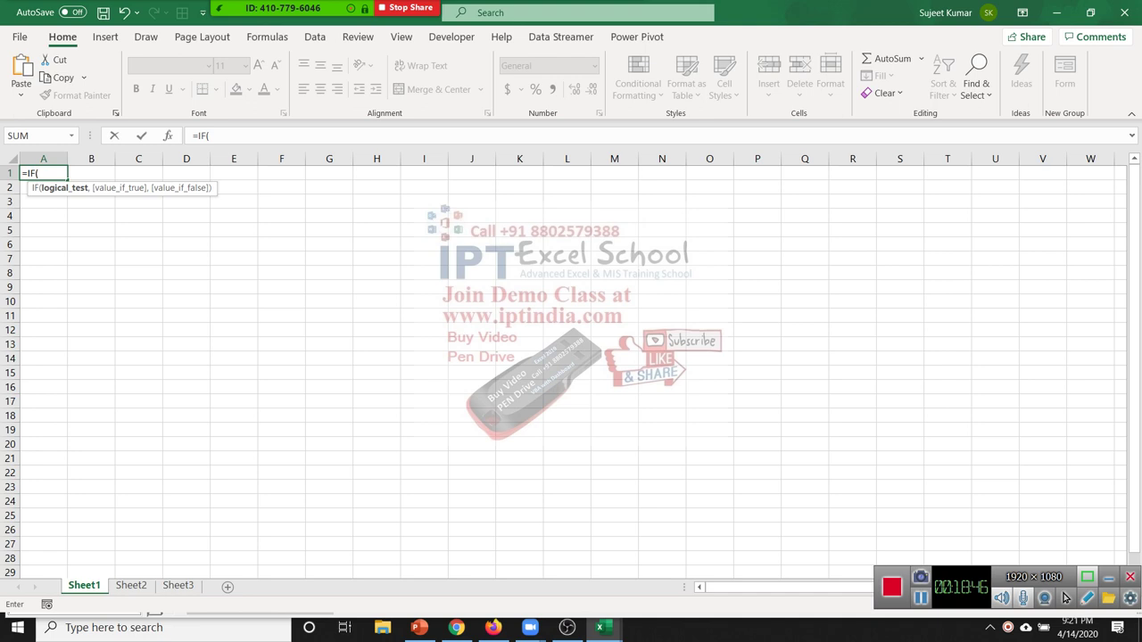
{"action": "key", "text": "Return"}
{"action": "key", "text": "Return"}
{"action": "key", "text": "Return"}
{"action": "key", "text": "Return"}
{"action": "key", "text": "Return"}
{"action": "key", "text": "Return"}
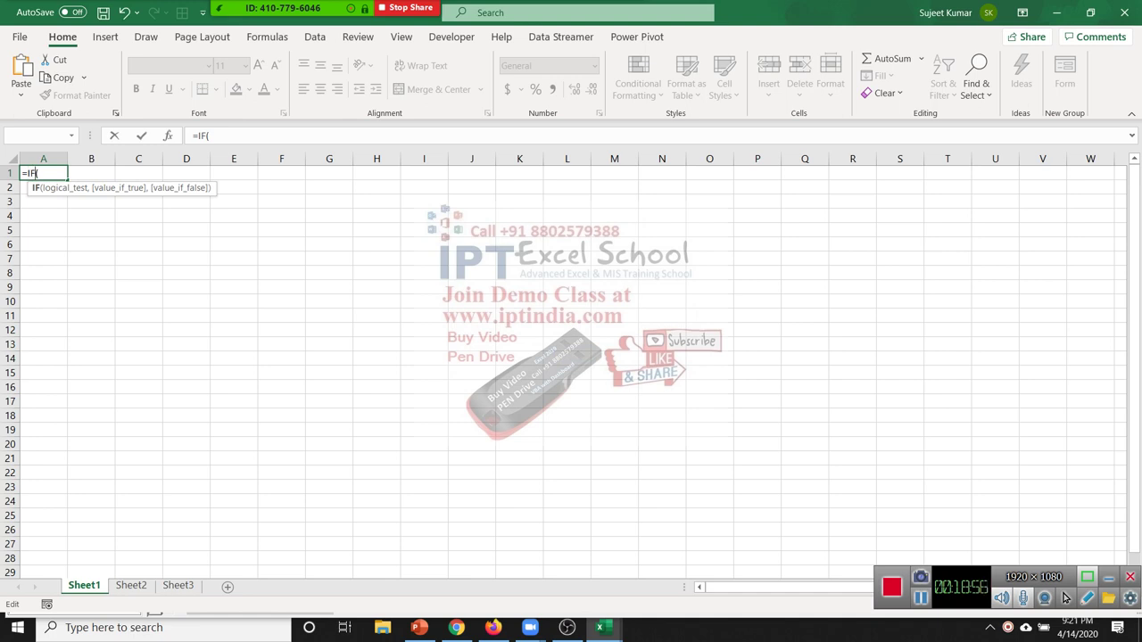
{"action": "left_click", "coordinate": [138, 215]}
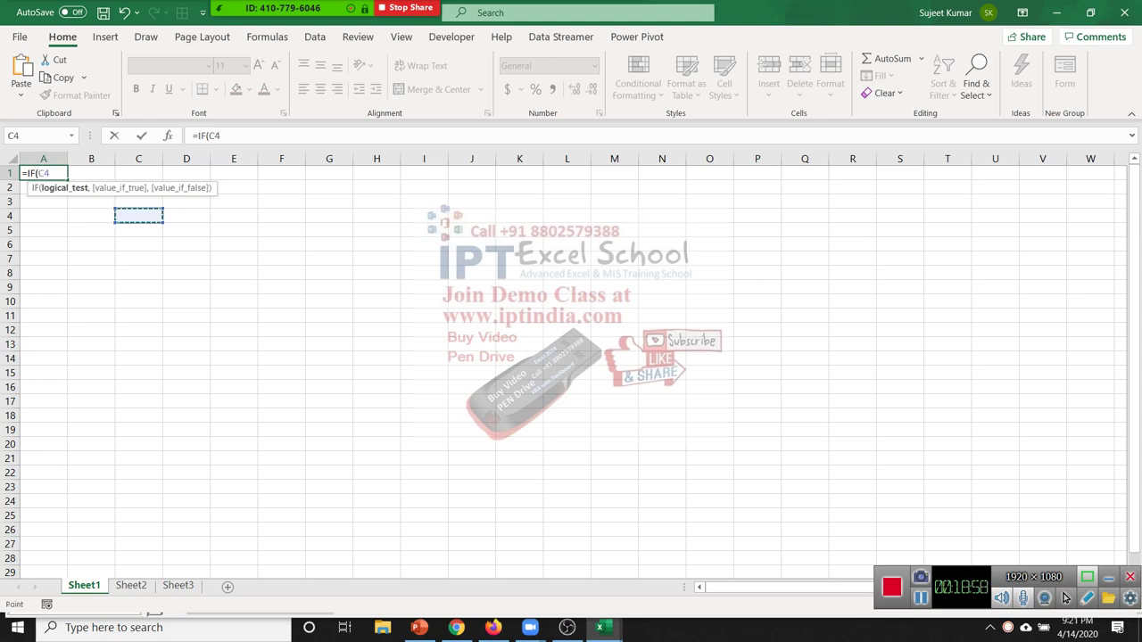
{"action": "type", "text": ">0"}
{"action": "key", "text": "Return"}
{"action": "key", "text": "Return"}
{"action": "type", "text": ","}
{"action": "key", "text": "ctrl+Return"}
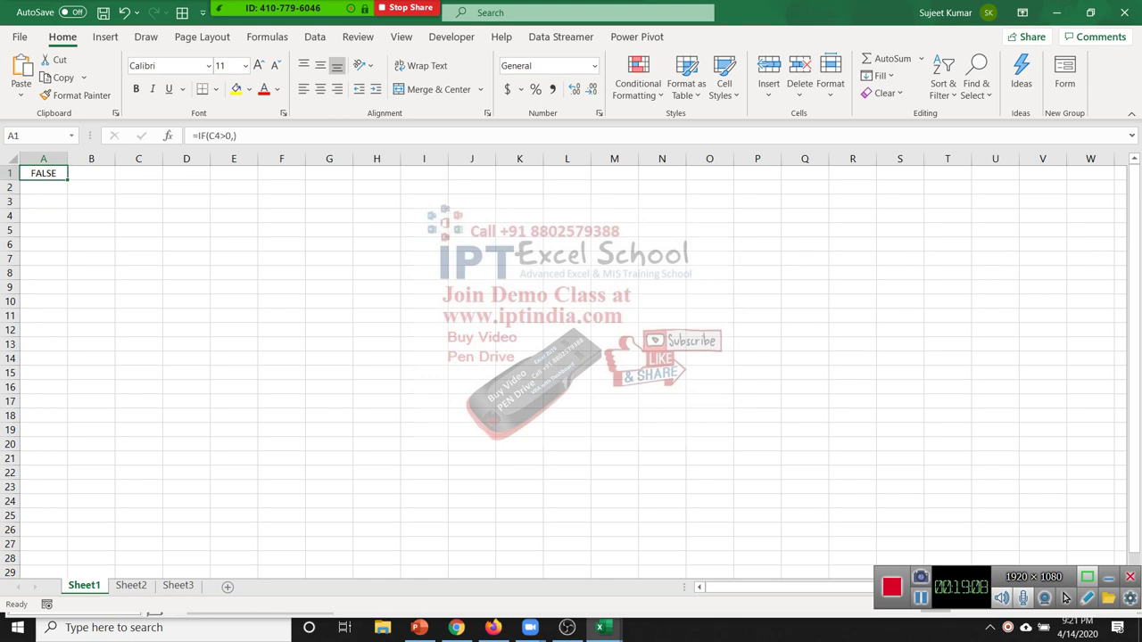
{"action": "key", "text": "alt+Tab"}
{"action": "key", "text": "alt+Tab"}
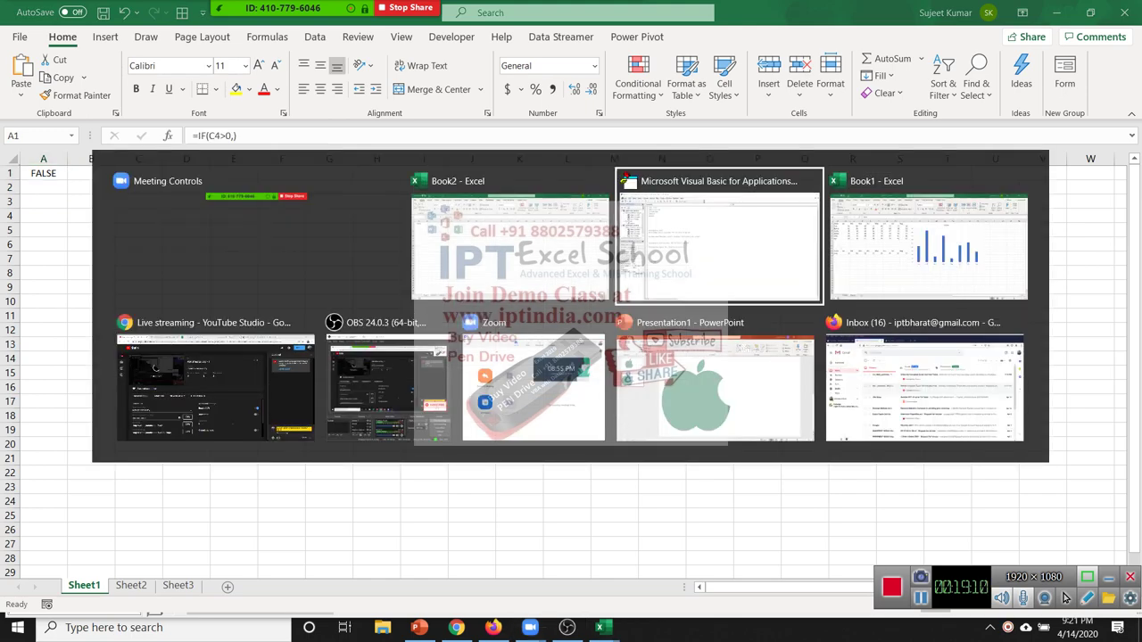
{"action": "left_click", "coordinate": [254, 311]}
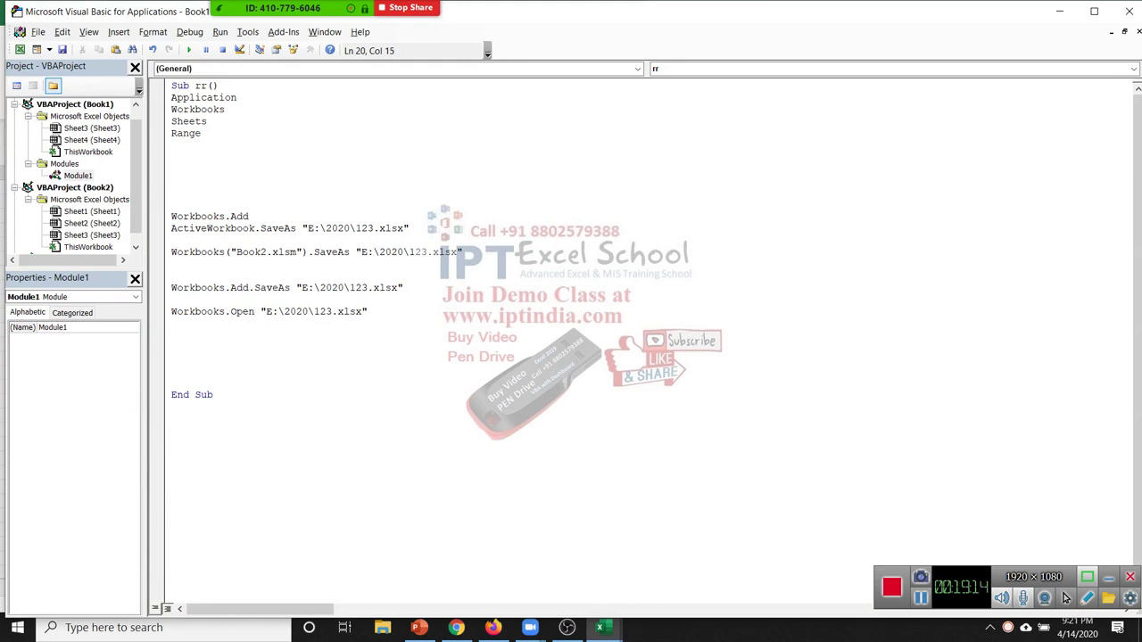
{"action": "left_click", "coordinate": [302, 228]}
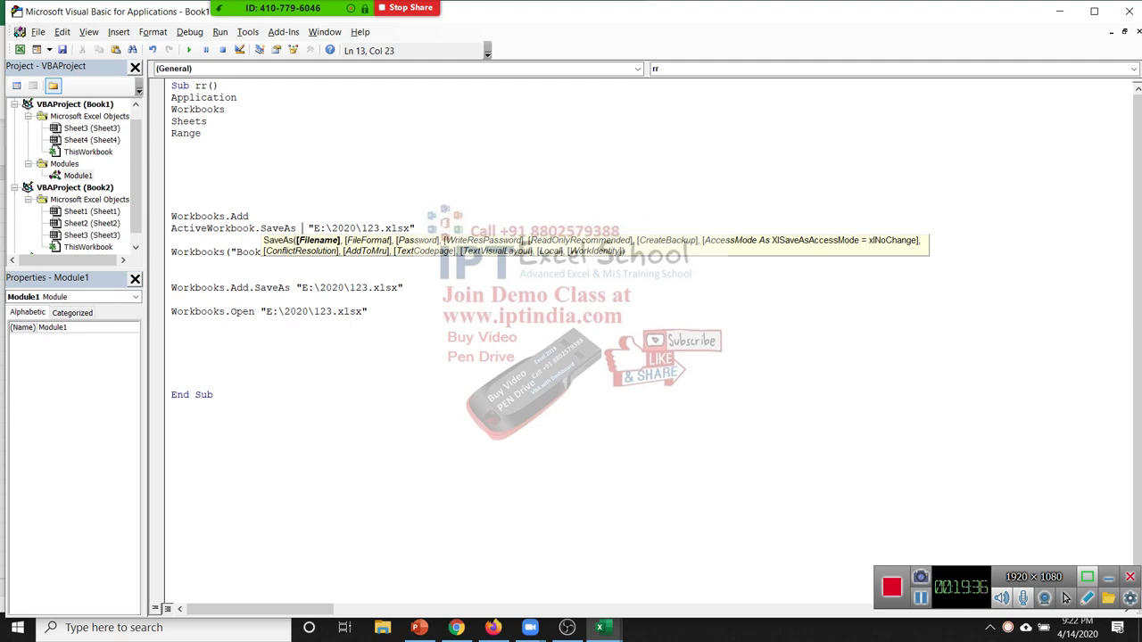
{"action": "key", "text": "shift+Right"}
{"action": "key", "text": "shift+Right"}
{"action": "key", "text": "shift+Right"}
{"action": "key", "text": "shift+Right"}
{"action": "key", "text": "shift+Right"}
{"action": "key", "text": "shift+Right"}
{"action": "key", "text": "shift+Right"}
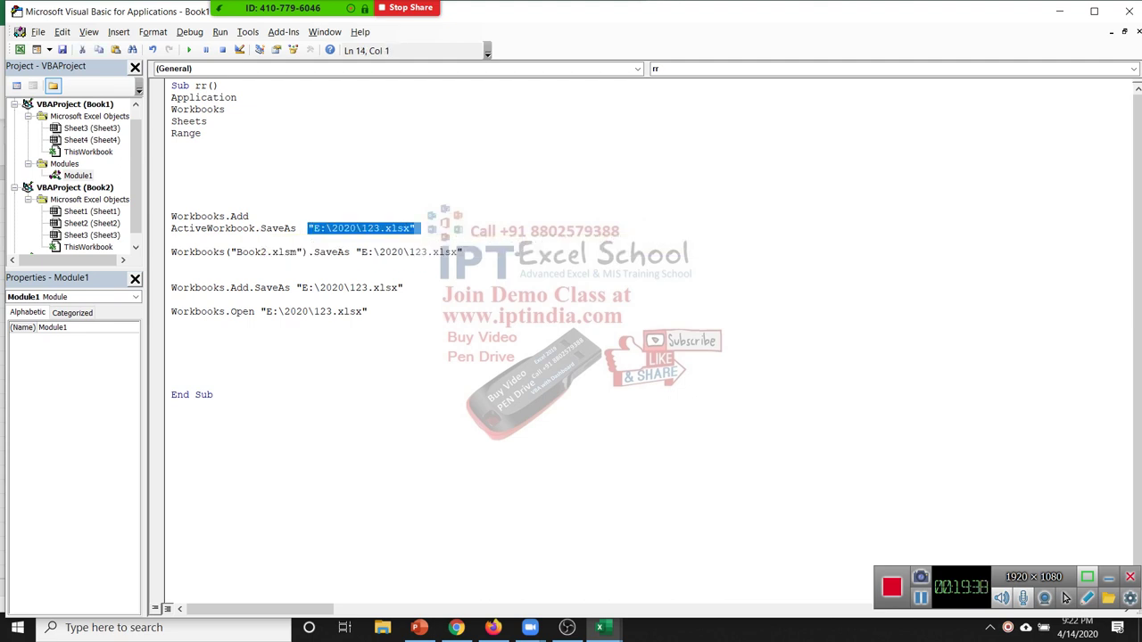
{"action": "key", "text": "Delete"}
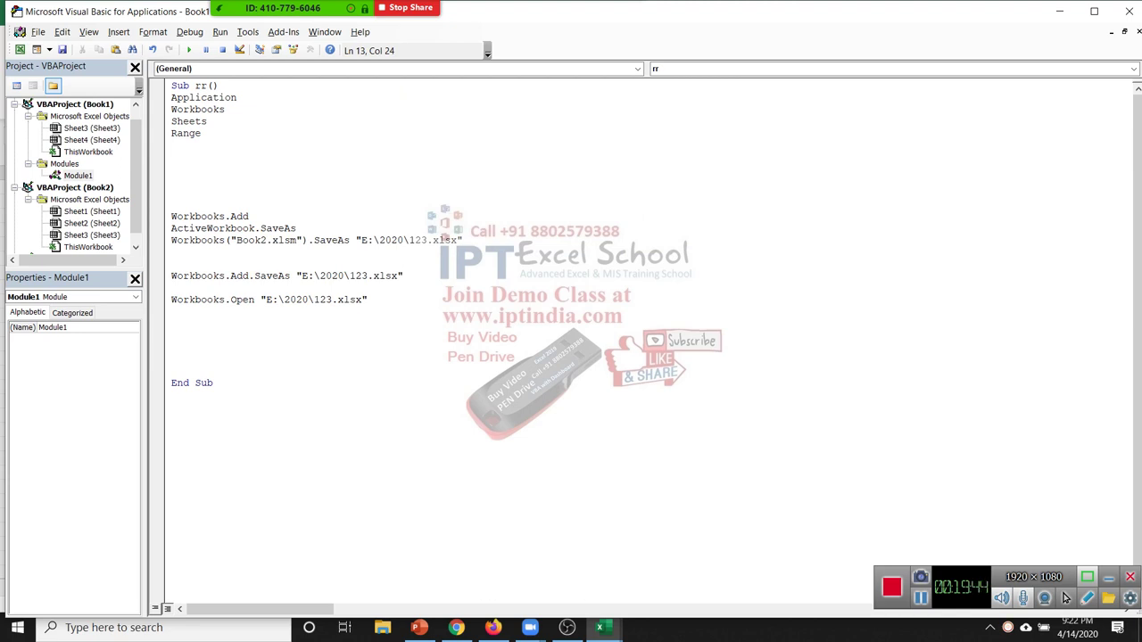
{"action": "key", "text": "ctrl+z"}
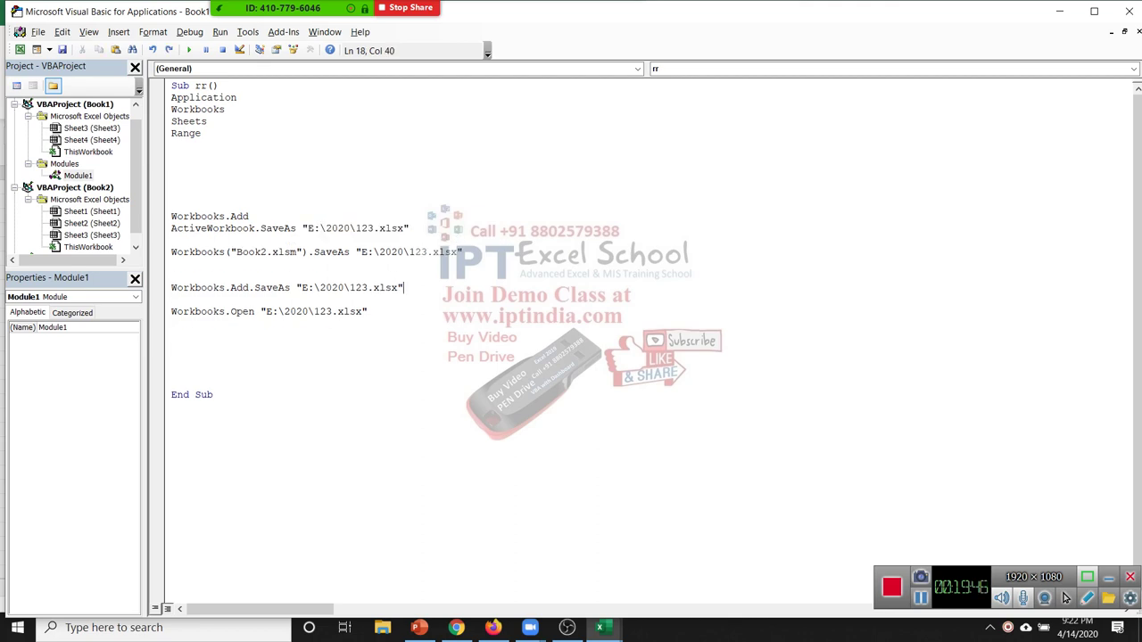
{"action": "key", "text": "alt+Tab"}
{"action": "key", "text": "alt+Tab"}
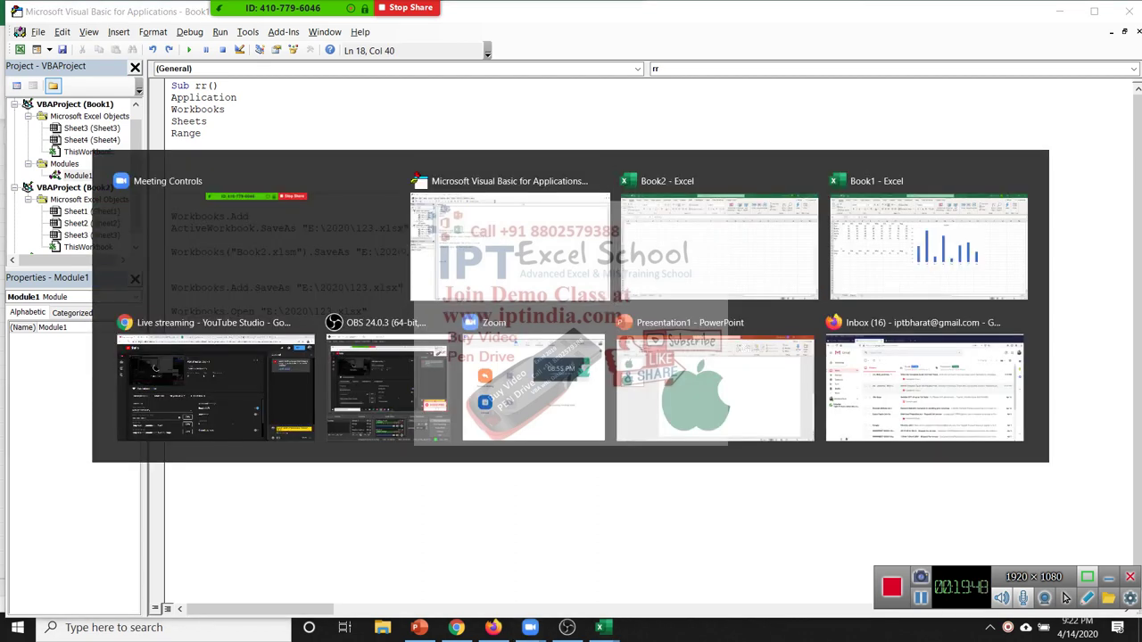
- Review Book2's Save options and the default local file location, then cancel without changes
{"action": "key", "text": "alt+f"}
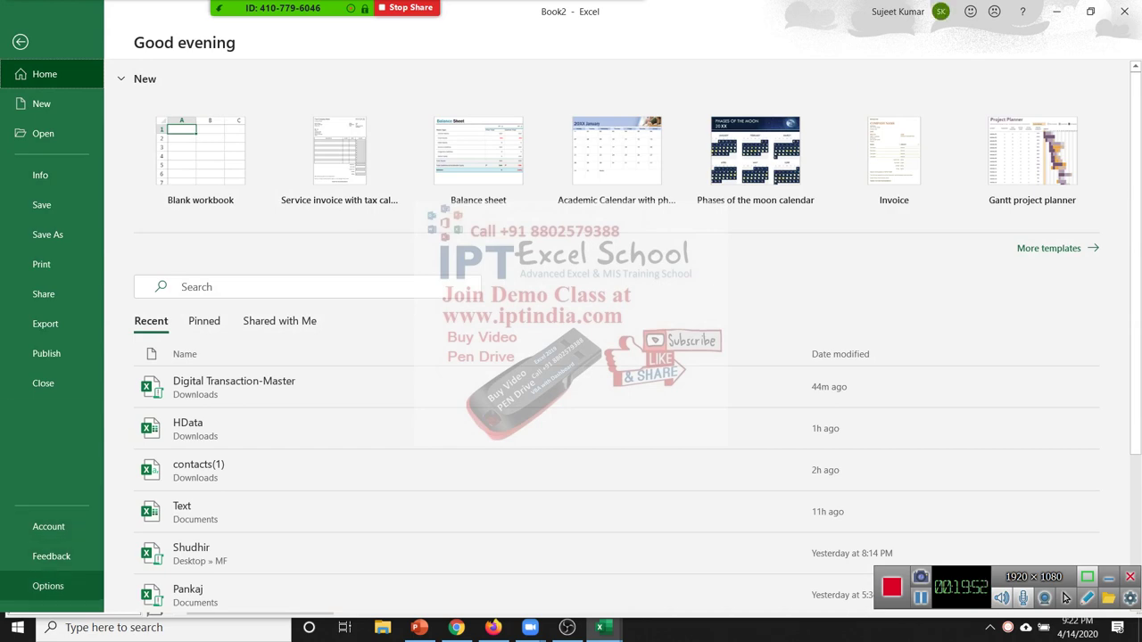
{"action": "key", "text": "Escape"}
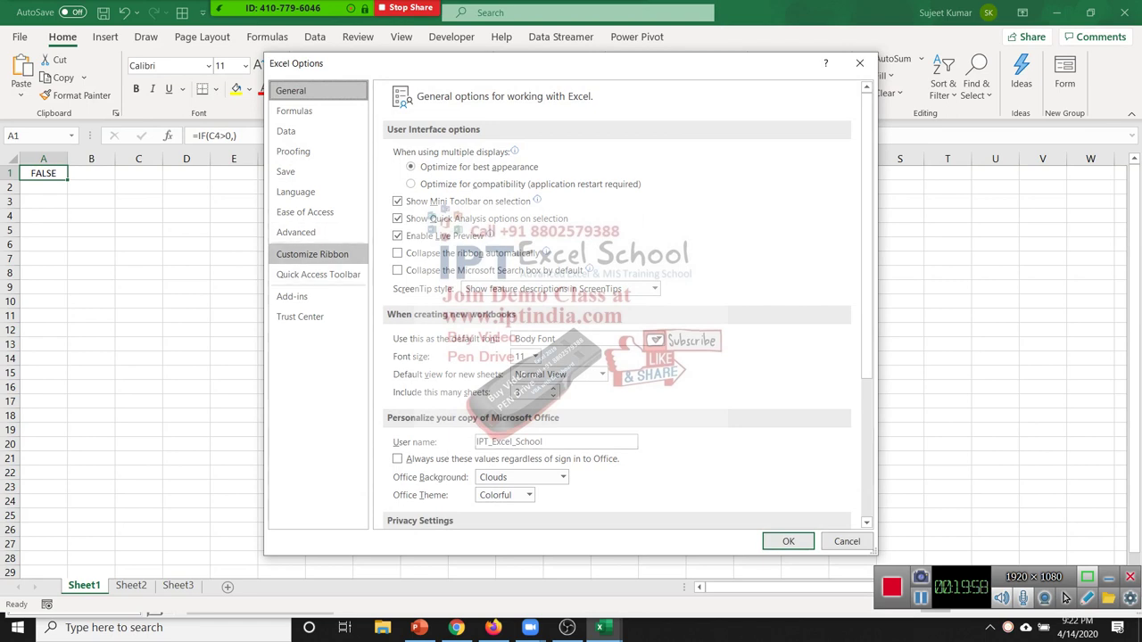
{"action": "left_click", "coordinate": [286, 172]}
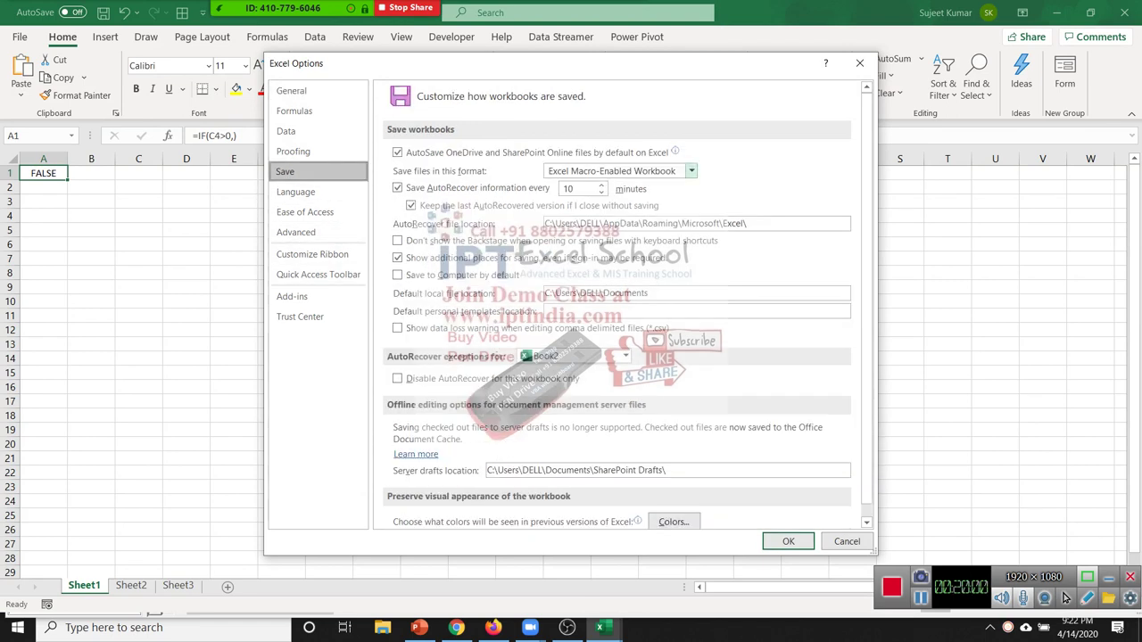
{"action": "left_click_drag", "start_coordinate": [624, 293], "coordinate": [544, 293]}
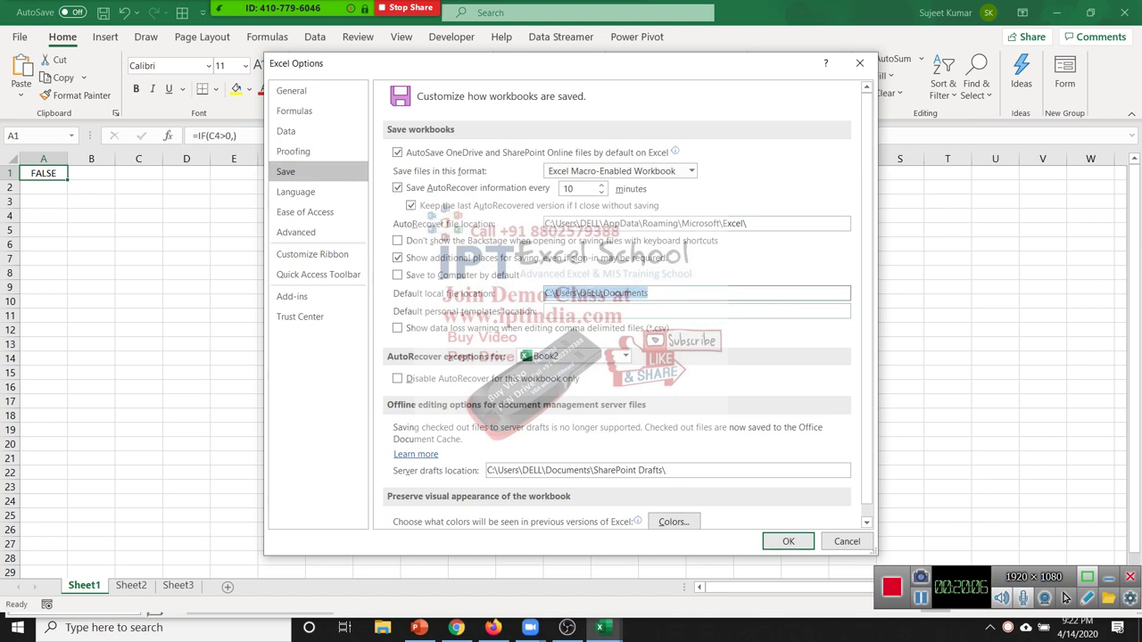
{"action": "key", "text": "Escape"}
{"action": "key", "text": "super+Down"}
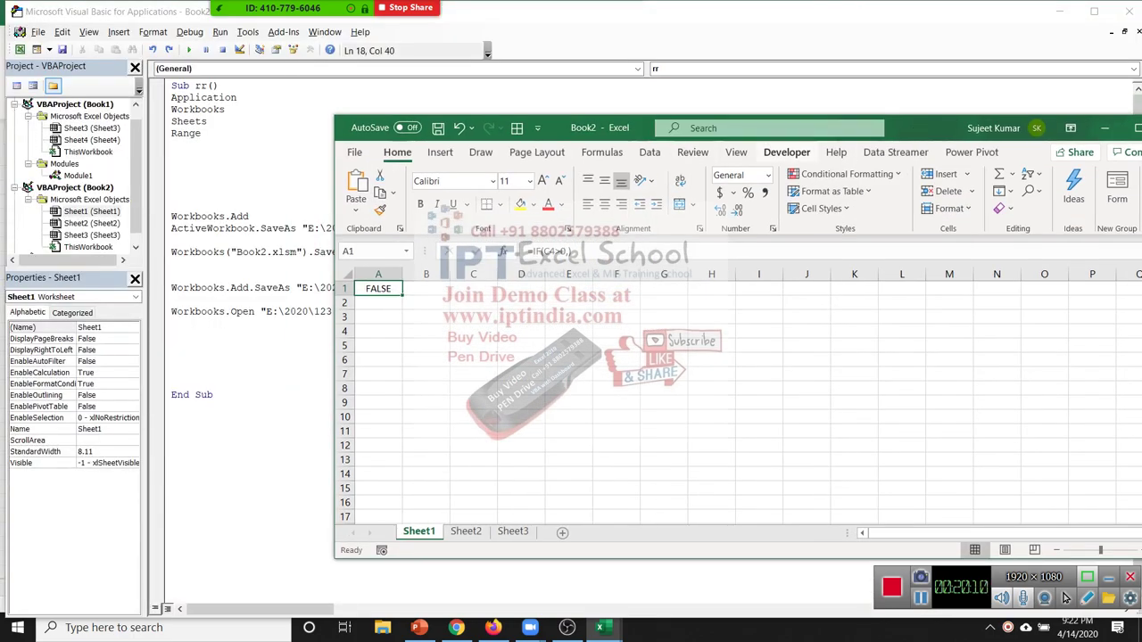
- Maximize the Excel window and bring the VBA editor to the front
{"action": "key", "text": "super+Up"}
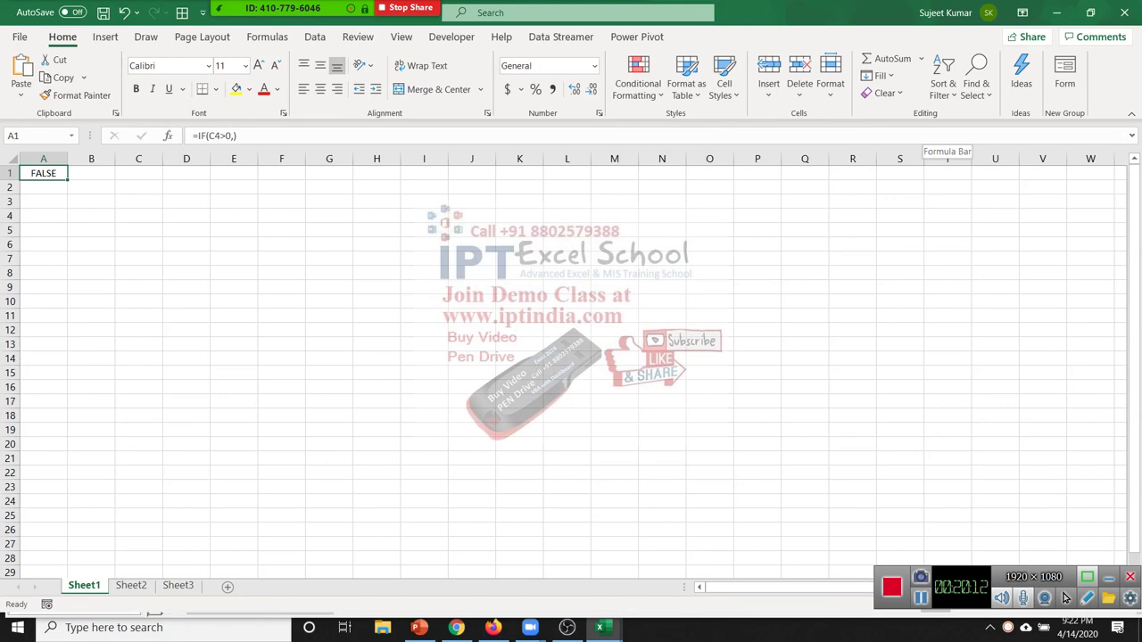
{"action": "key", "text": "alt+Tab"}
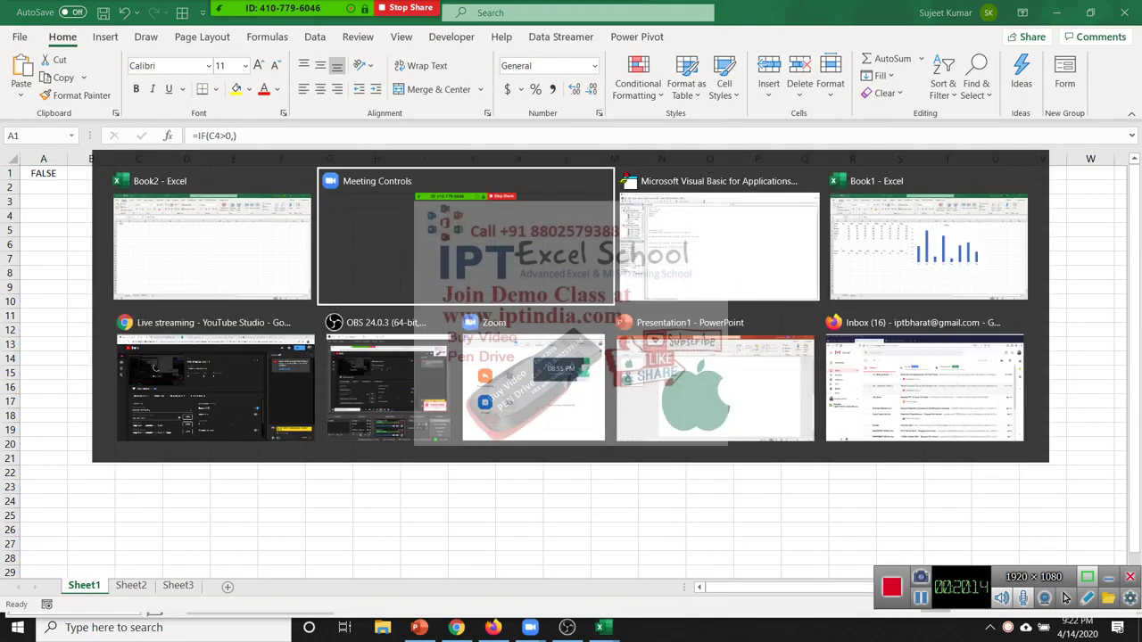
{"action": "key", "text": "Tab"}
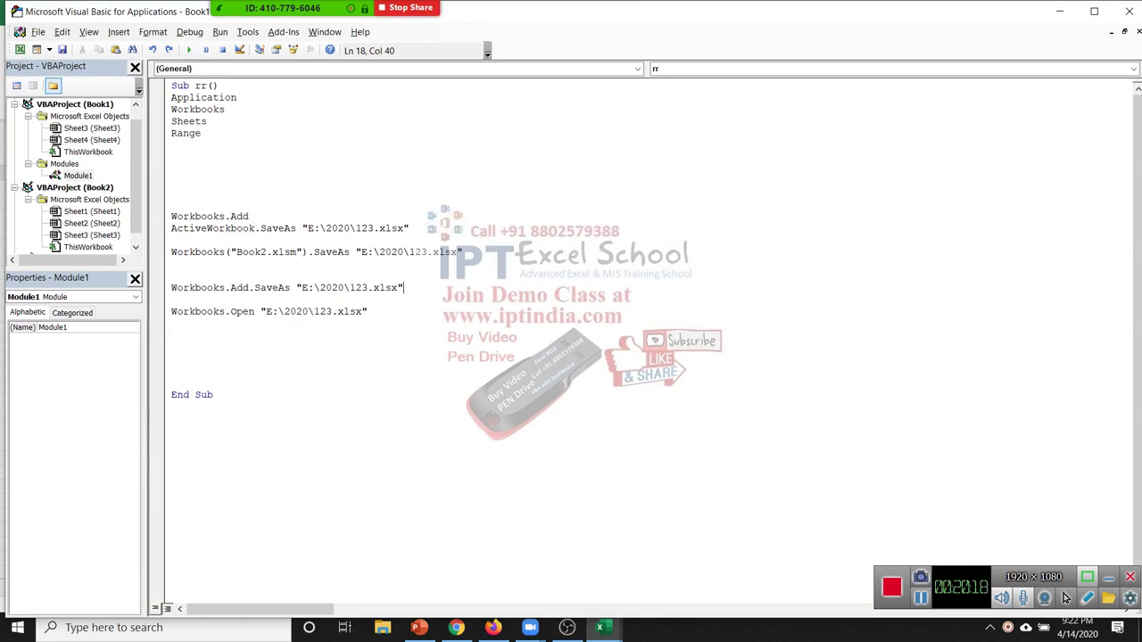
- Delete and restore the "E:\2020\123.xlsx" SaveAs path, then show the Workbooks.Open argument list
{"action": "left_click_drag", "start_coordinate": [301, 229], "coordinate": [409, 229]}
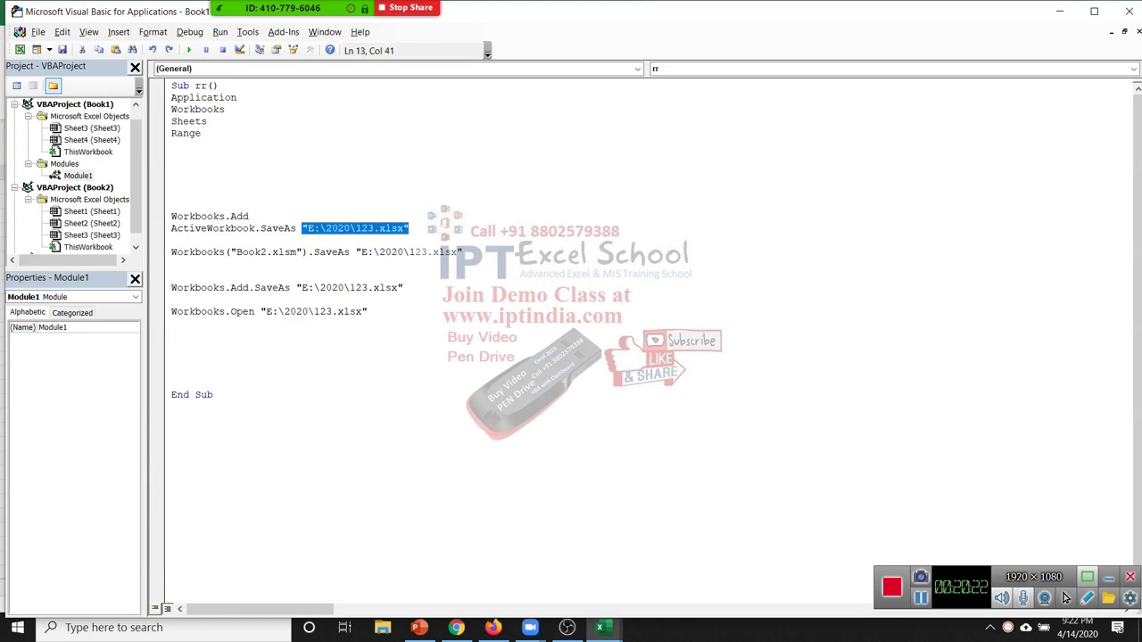
{"action": "key", "text": "Delete"}
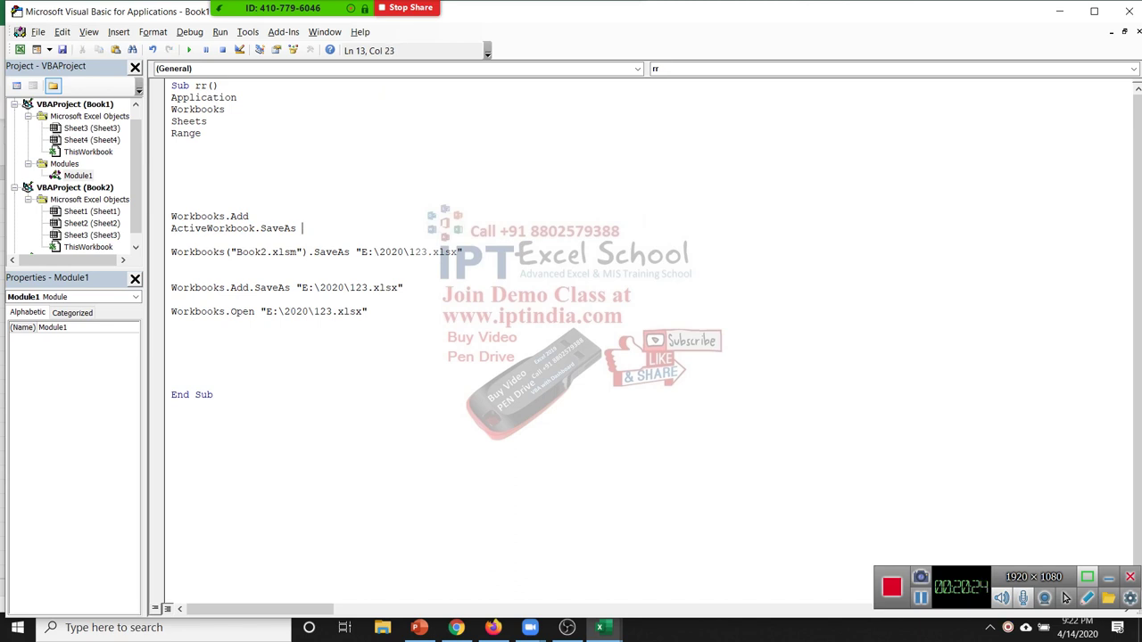
{"action": "key", "text": "ctrl+z"}
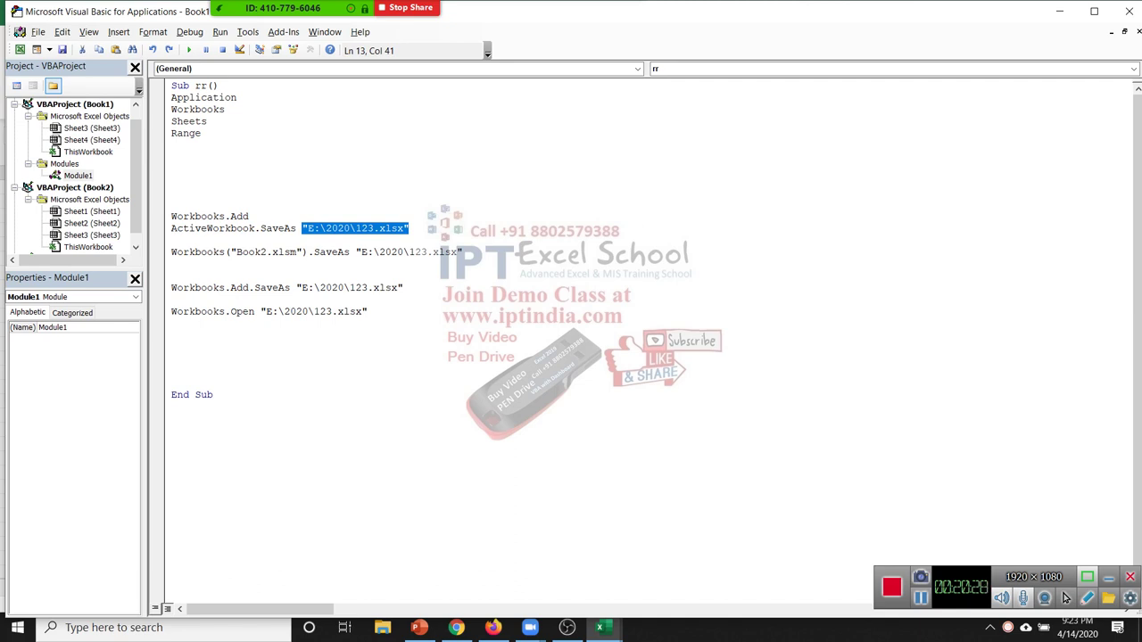
{"action": "left_click", "coordinate": [254, 312]}
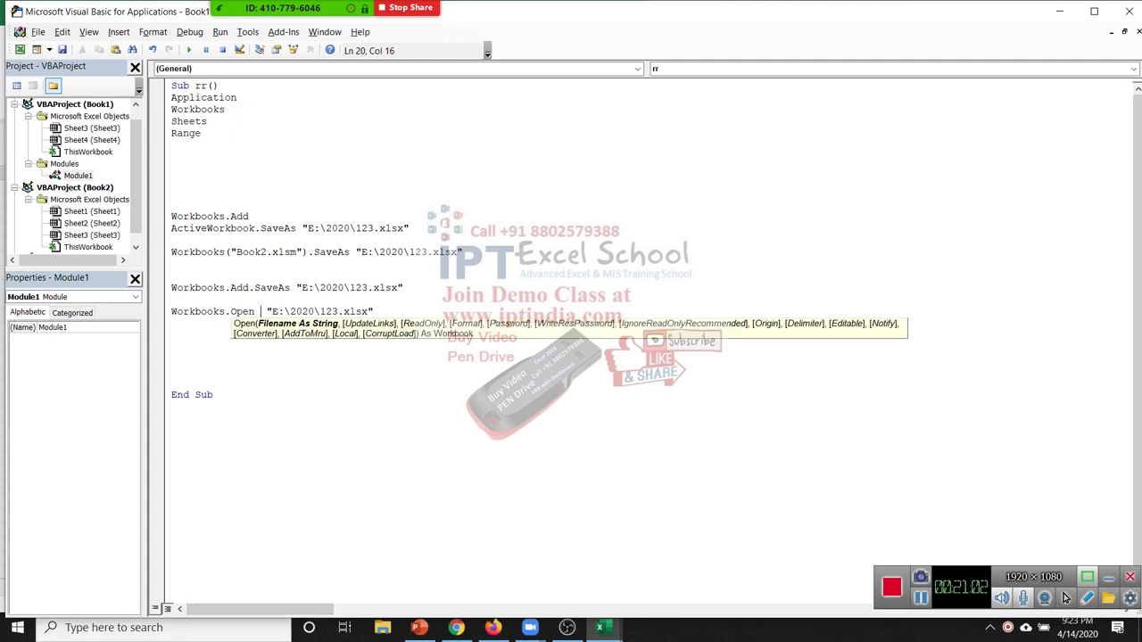
{"action": "key", "text": "Up"}
{"action": "key", "text": "Down"}
{"action": "key", "text": "End"}
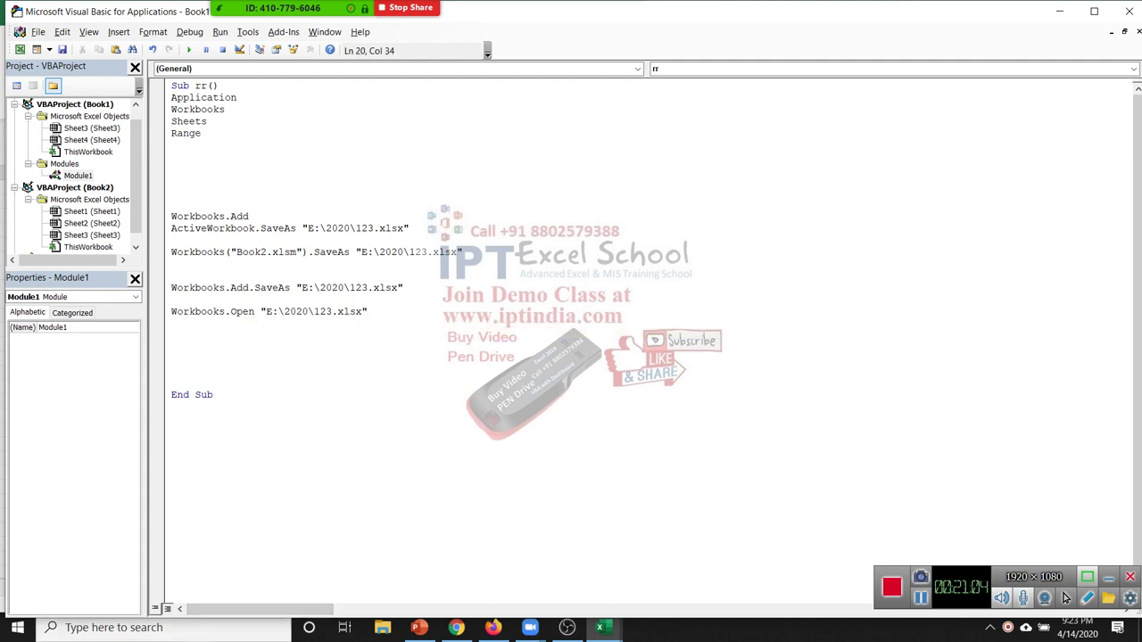
{"action": "type", "text": ","}
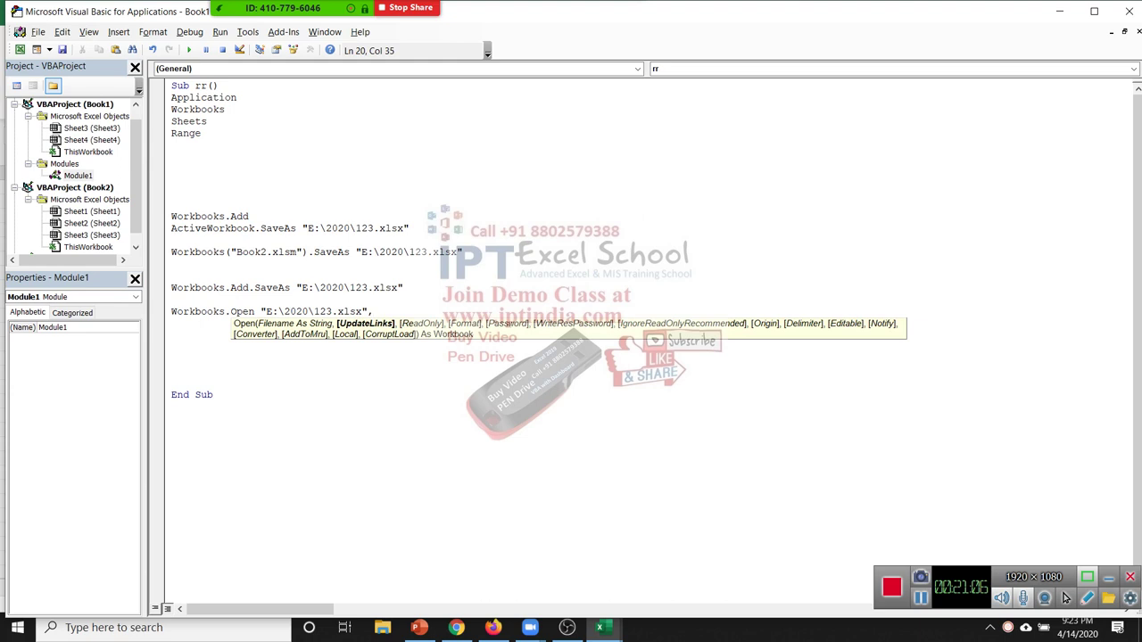
{"action": "type", "text": ",,,"}
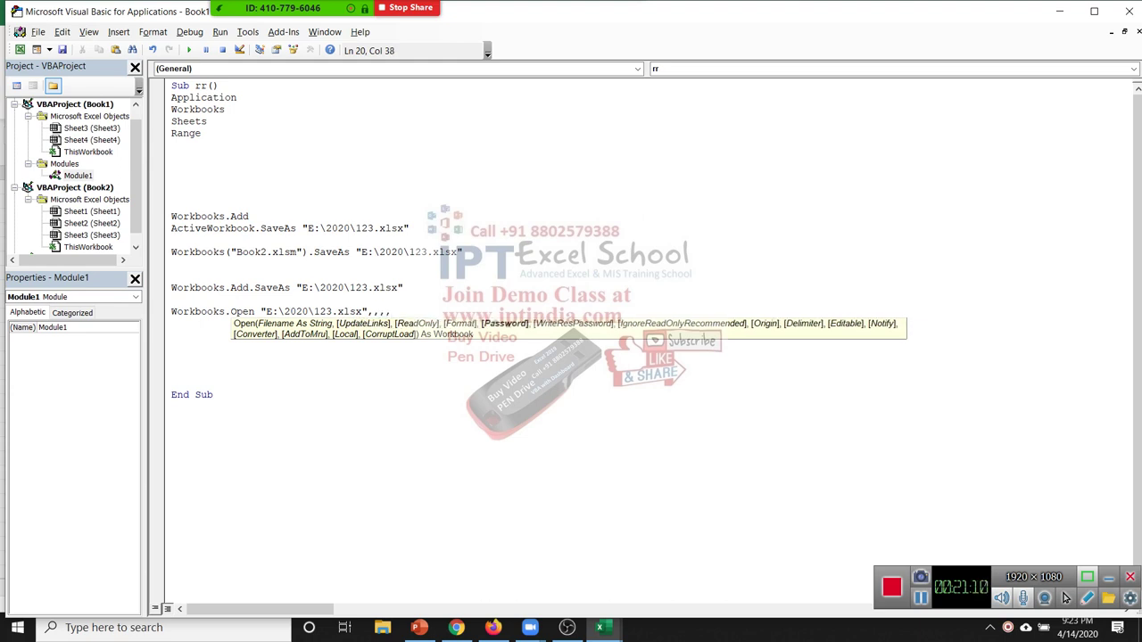
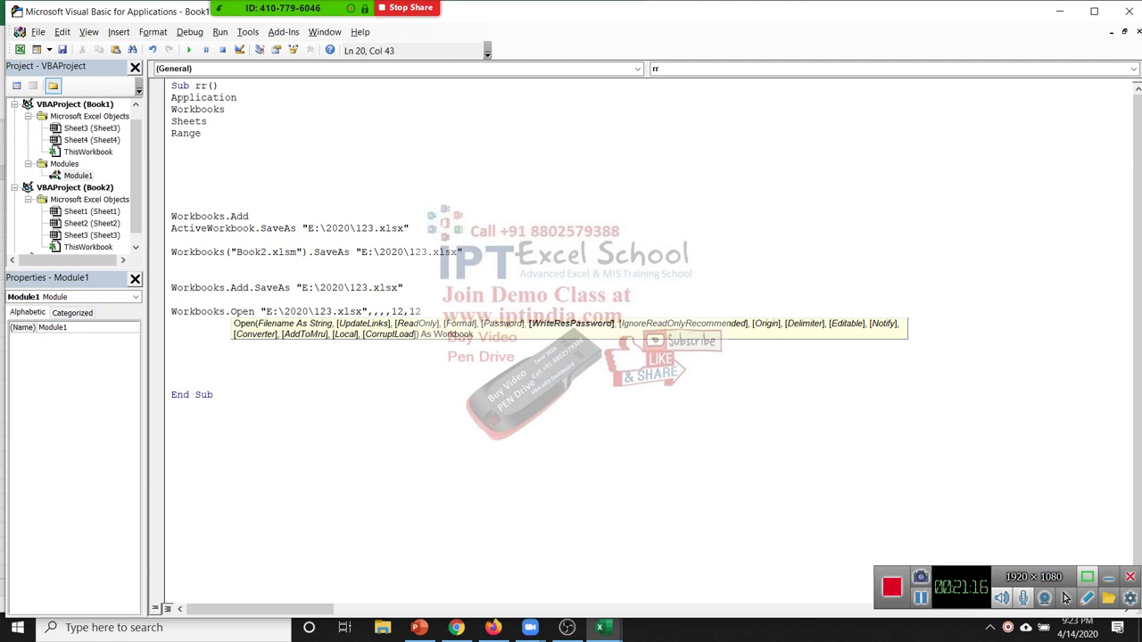
{"action": "left_click", "coordinate": [171, 359]}
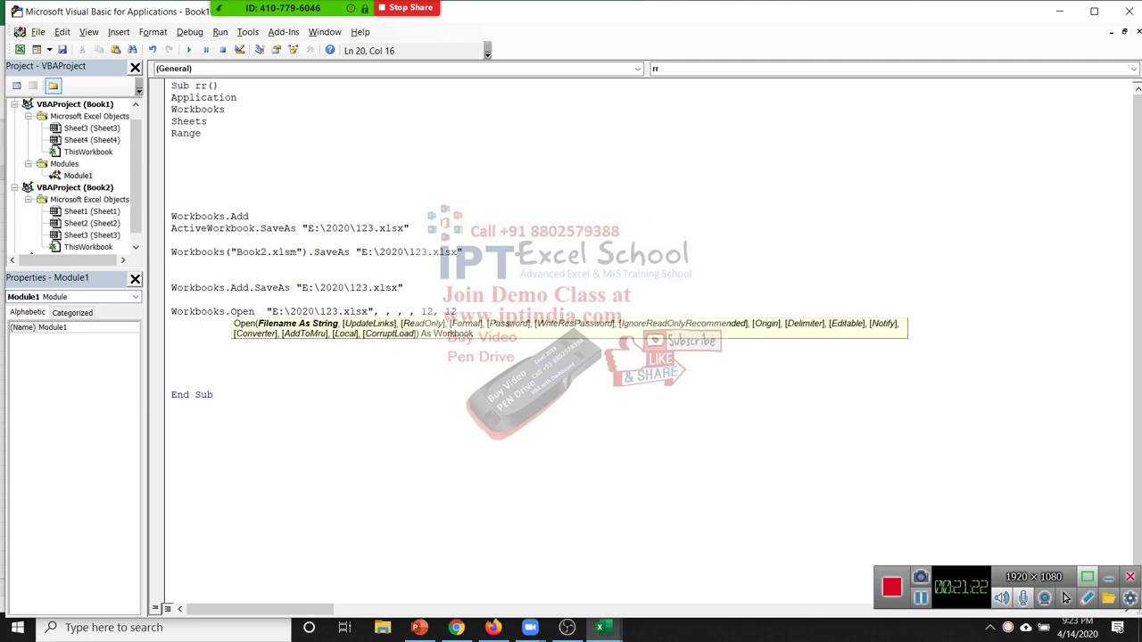
{"action": "key", "text": "Escape"}
{"action": "left_click", "coordinate": [409, 229]}
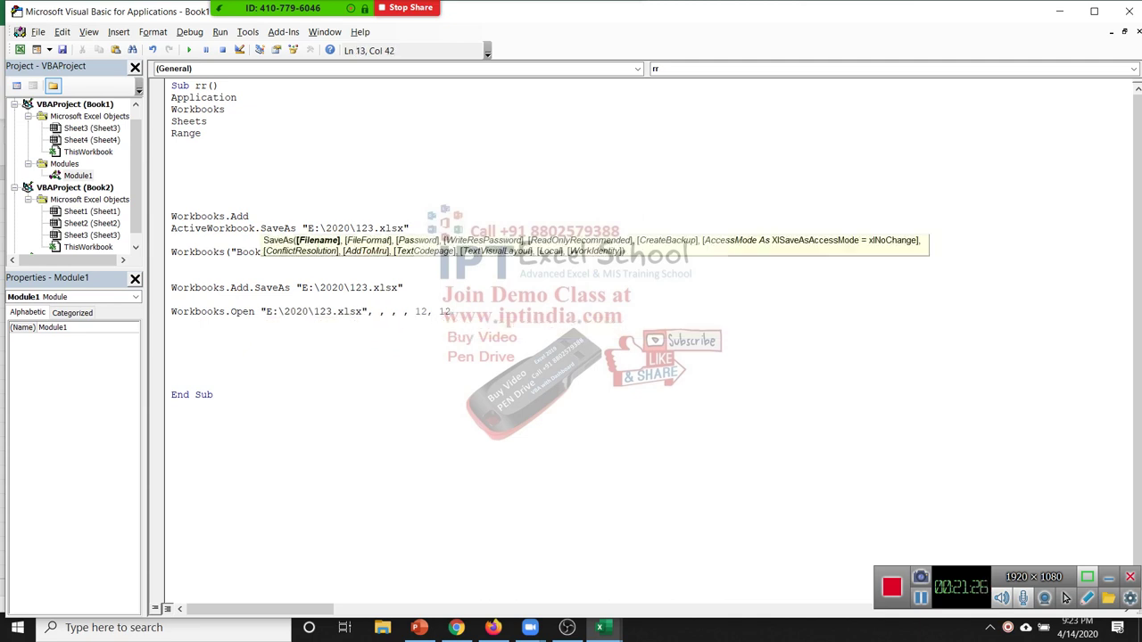
{"action": "type", "text": ",,"}
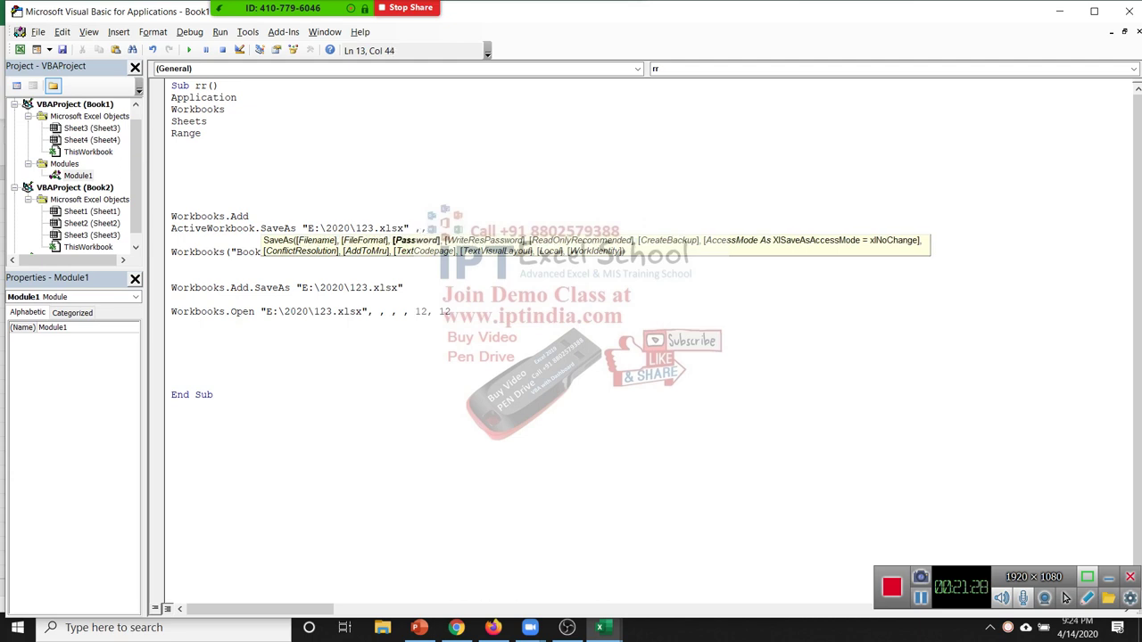
{"action": "type", "text": ","}
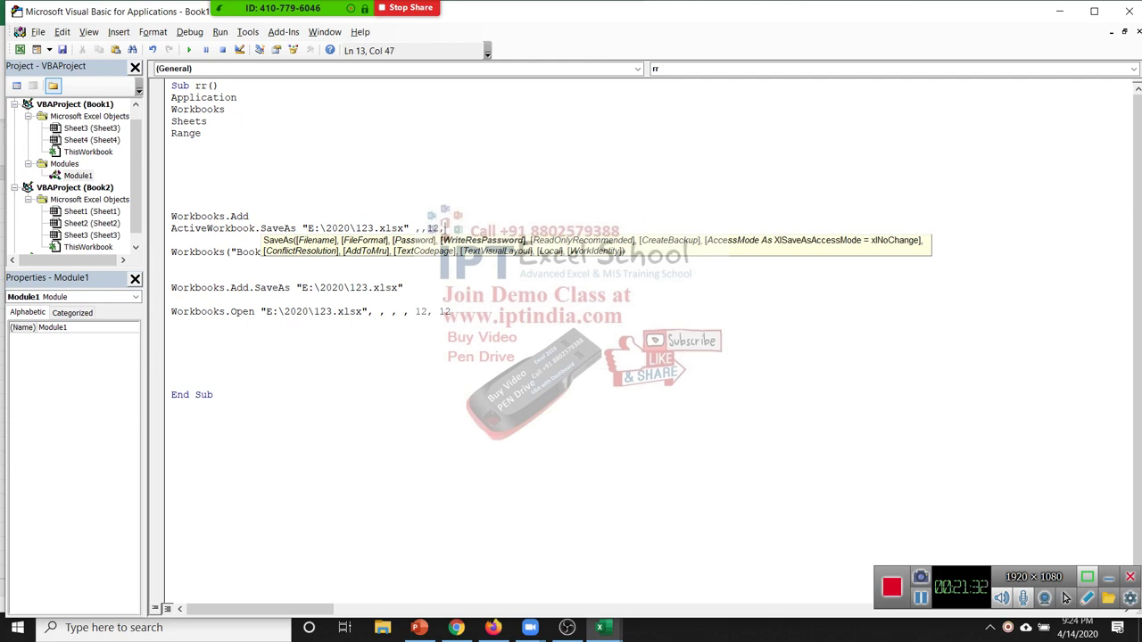
{"action": "key", "text": "Down"}
{"action": "key", "text": "Return"}
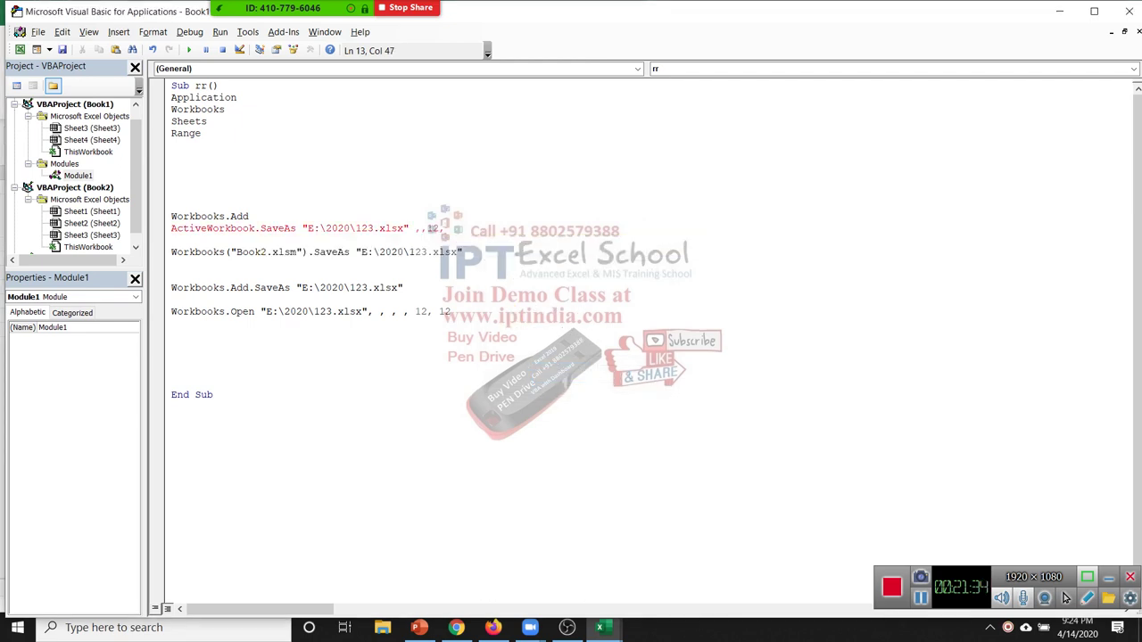
{"action": "key", "text": "ctrl+End"}
{"action": "key", "text": "Up"}
{"action": "key", "text": "Up"}
{"action": "key", "text": "Up"}
- Type Workbooks("Book1.xlsm").Close on the blank line below Workbooks.Open
{"action": "left_click", "coordinate": [255, 311]}
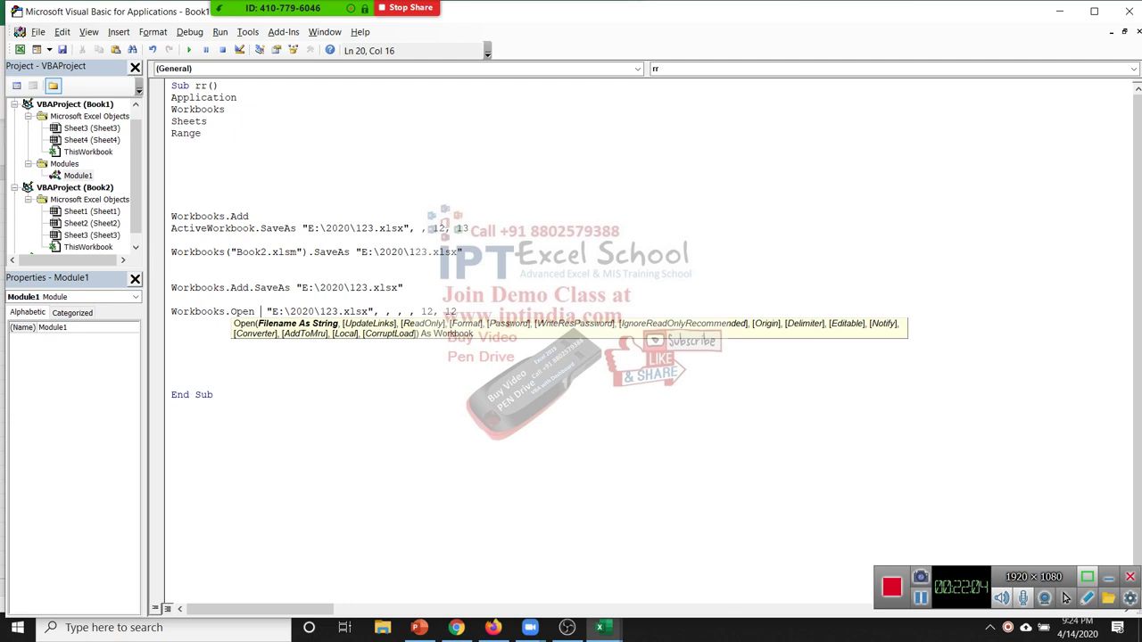
{"action": "key", "text": "Down"}
{"action": "key", "text": "Down"}
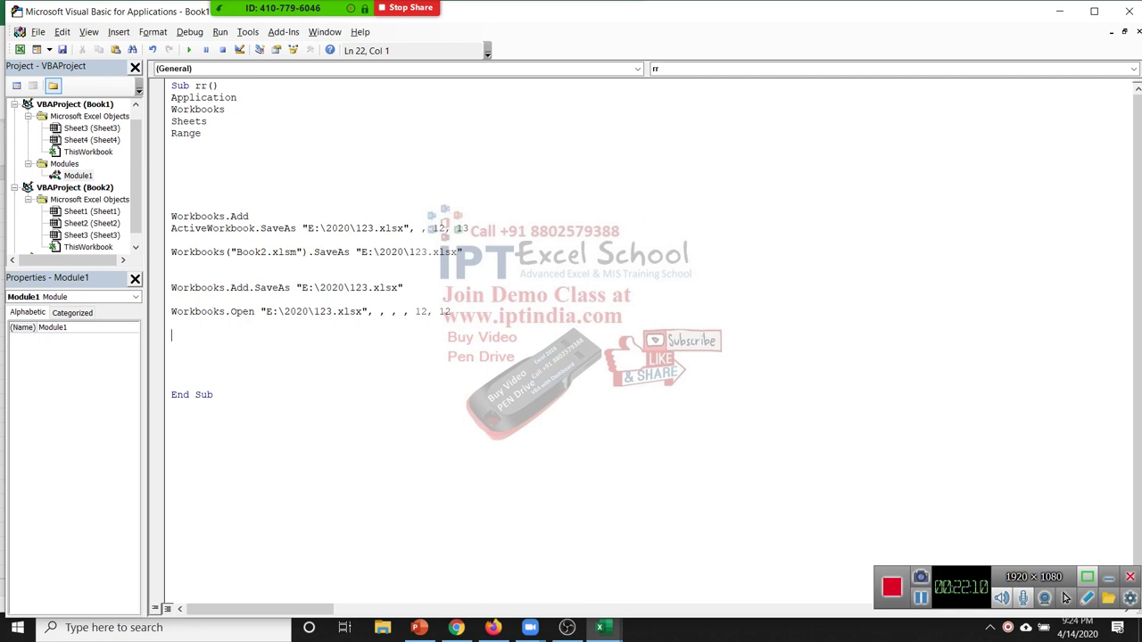
{"action": "type", "text": "work"}
{"action": "type", "text": "bosk"}
{"action": "key", "text": "BackSpace"}
{"action": "key", "text": "BackSpace"}
{"action": "type", "text": "oks"}
{"action": "type", "text": "(\"Book1.xls"}
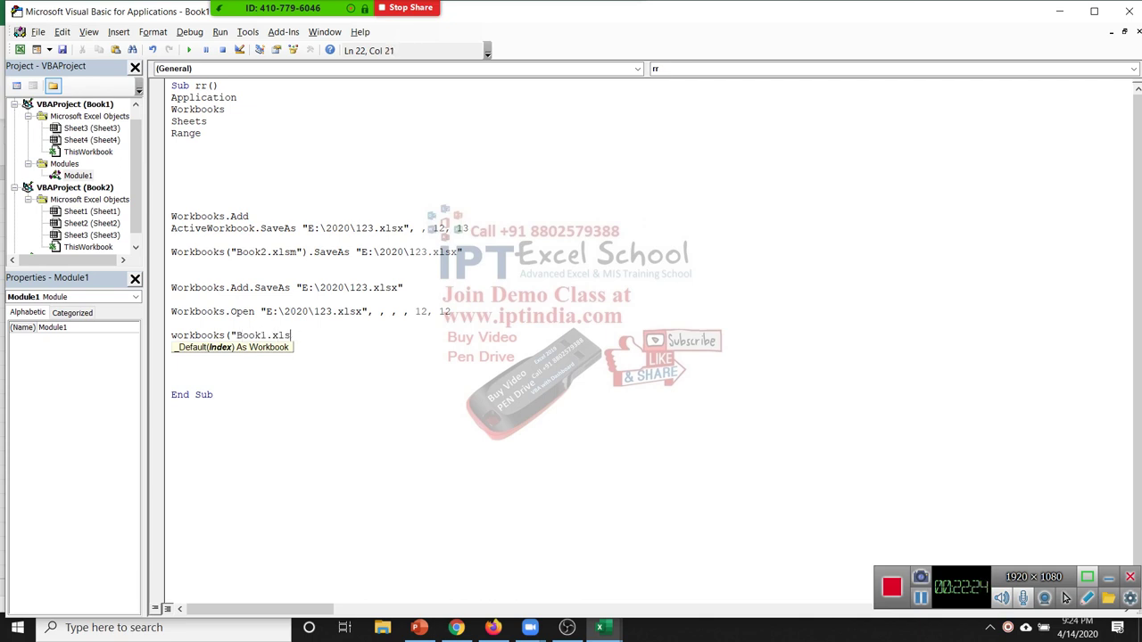
{"action": "type", "text": "m\")"}
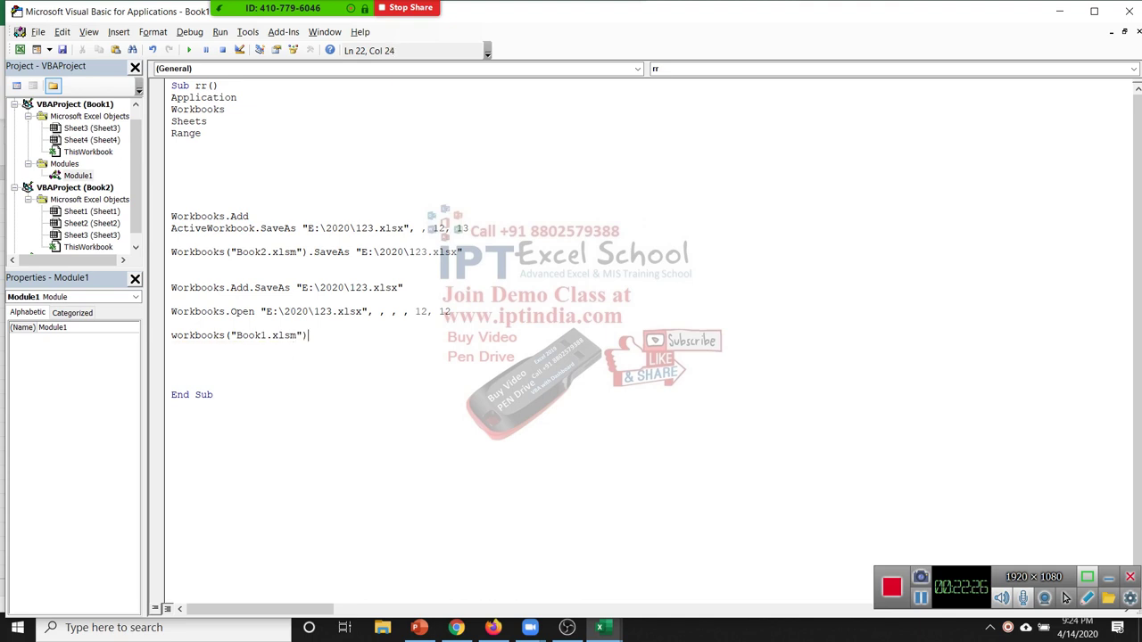
{"action": "type", "text": ".Cl"}
{"action": "key", "text": "Tab"}
{"action": "key", "text": "alt+F11"}
- Enter adas in cell I10, then close the workbook and answer No to saving
{"action": "left_click", "coordinate": [423, 302]}
{"action": "type", "text": "adas"}
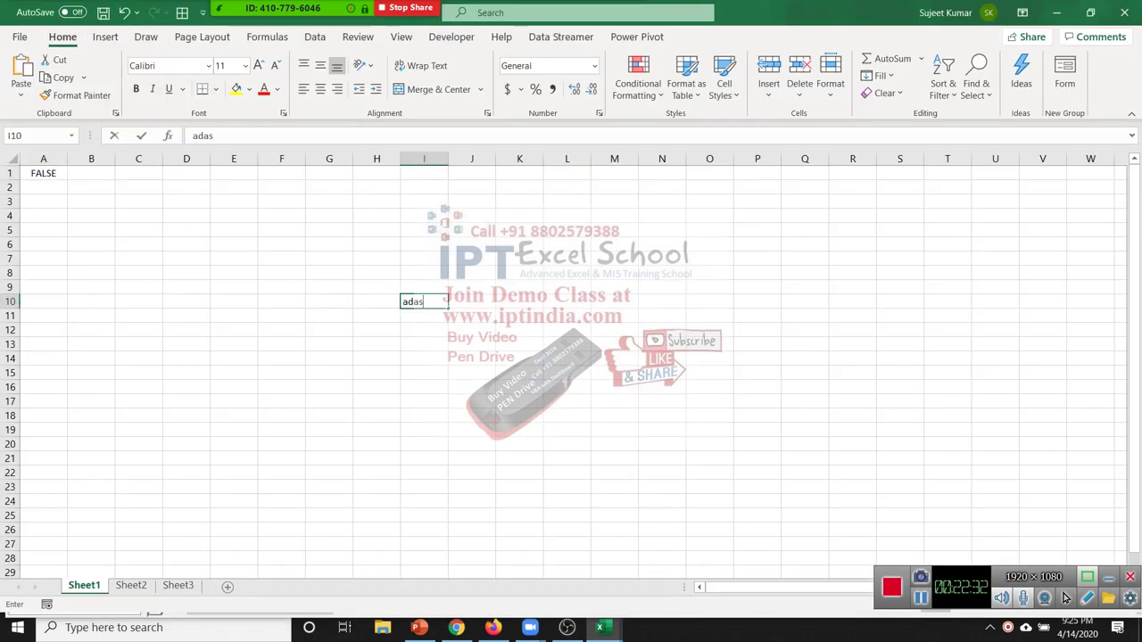
{"action": "left_click", "coordinate": [519, 331]}
{"action": "key", "text": "alt+F4"}
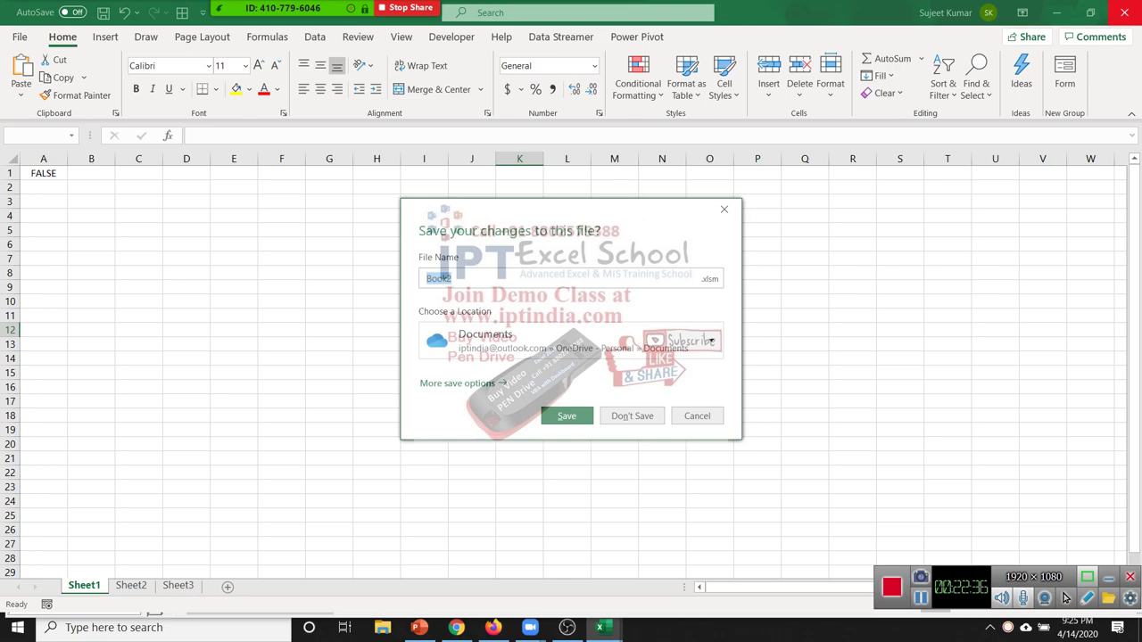
{"action": "key", "text": "n"}
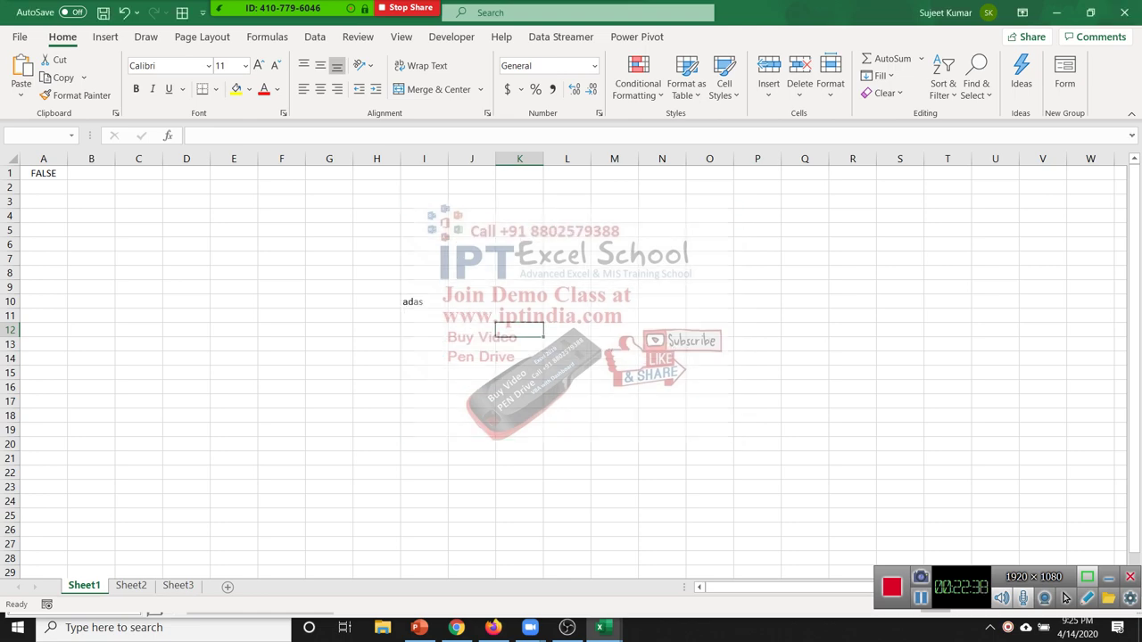
- Append False to the Workbooks("Book1.xlsm").Close line in the code
{"action": "key", "text": "alt+Tab"}
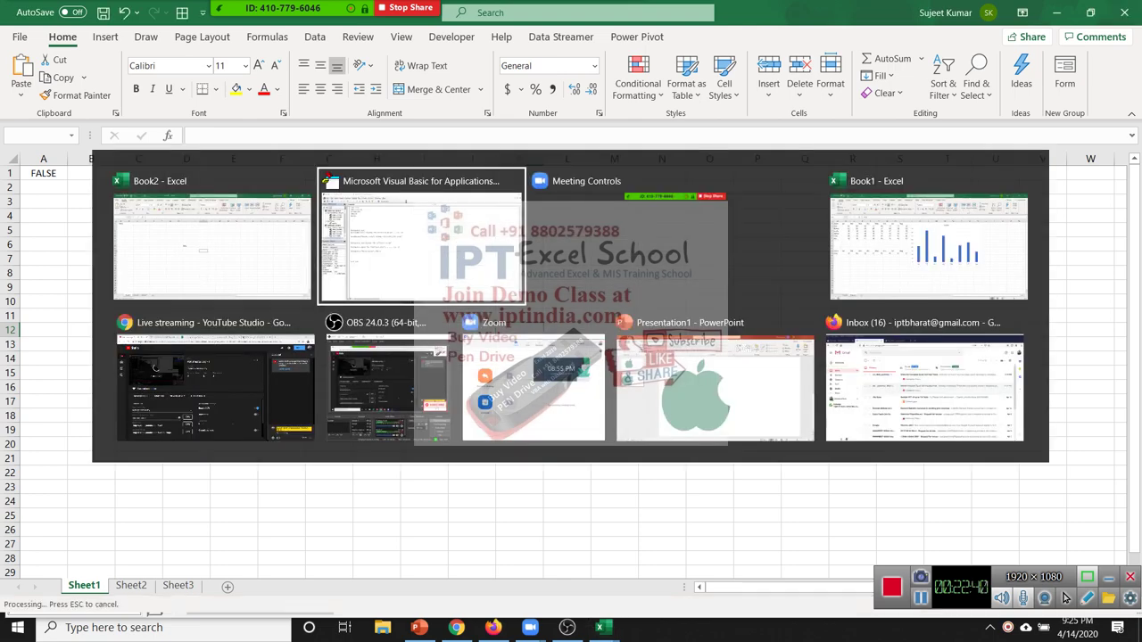
{"action": "key", "text": "Up"}
{"action": "key", "text": "Up"}
{"action": "key", "text": "End"}
{"action": "type", "text": "false"}
{"action": "key", "text": "Return"}
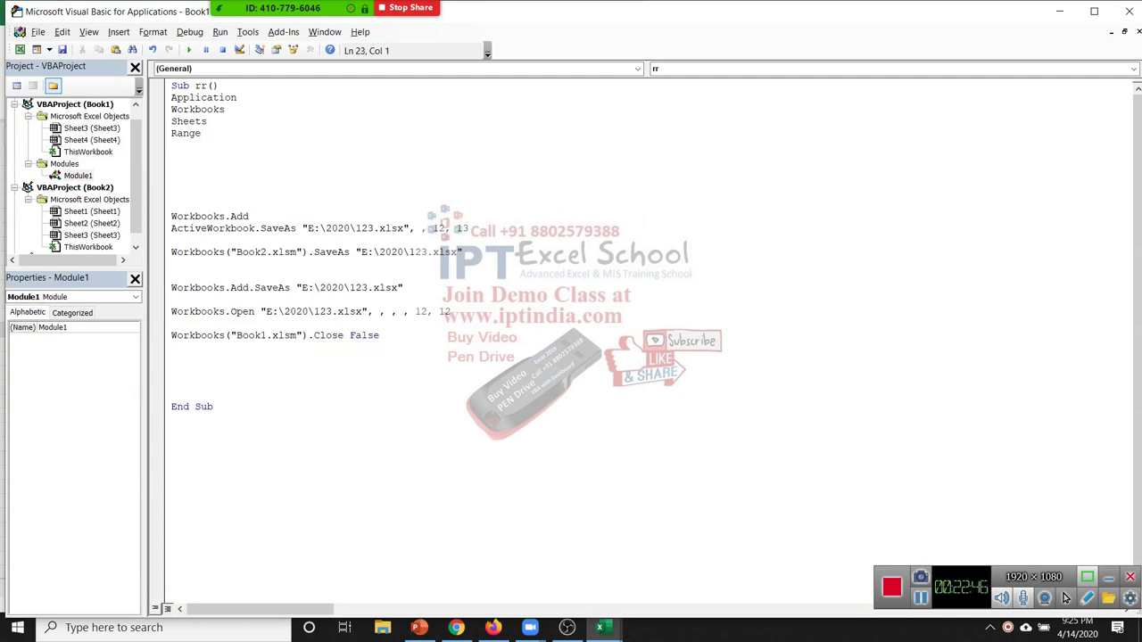
- Copy ActiveWorkbook to a new line and complete it as ActiveWorkbook.Close True
{"action": "key", "text": "Up"}
{"action": "left_click_drag", "start_coordinate": [255, 229], "coordinate": [171, 228]}
{"action": "key", "text": "ctrl+c"}
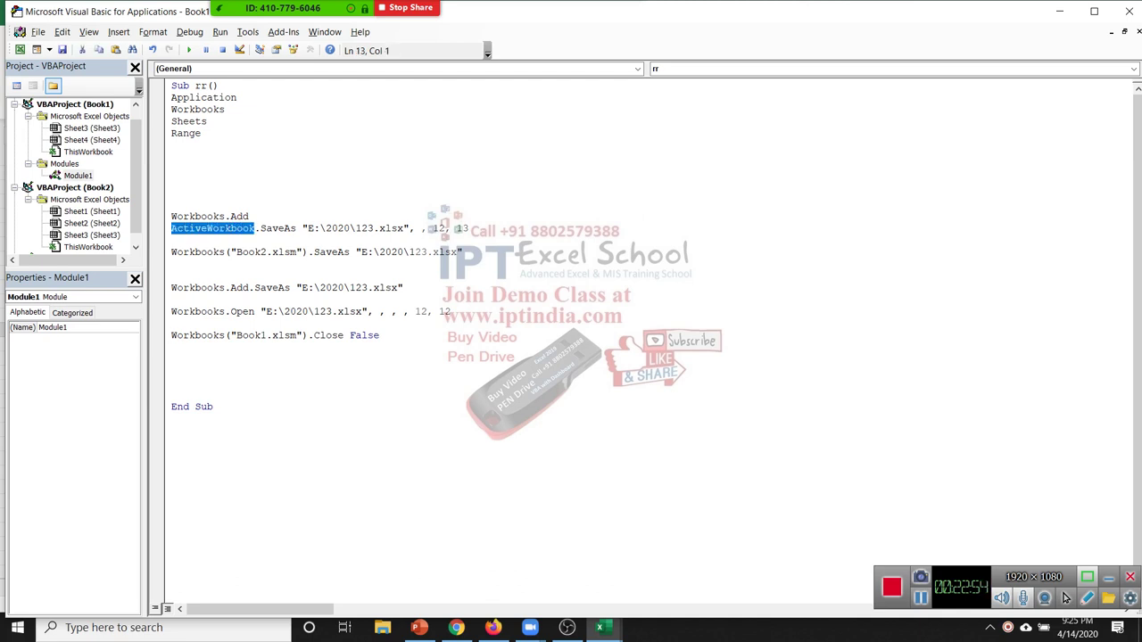
{"action": "left_click", "coordinate": [171, 347]}
{"action": "key", "text": "ctrl+v"}
{"action": "type", "text": ".Cl"}
{"action": "key", "text": "Tab"}
{"action": "type", "text": "true"}
{"action": "key", "text": "Down"}
{"action": "key", "text": "Down"}
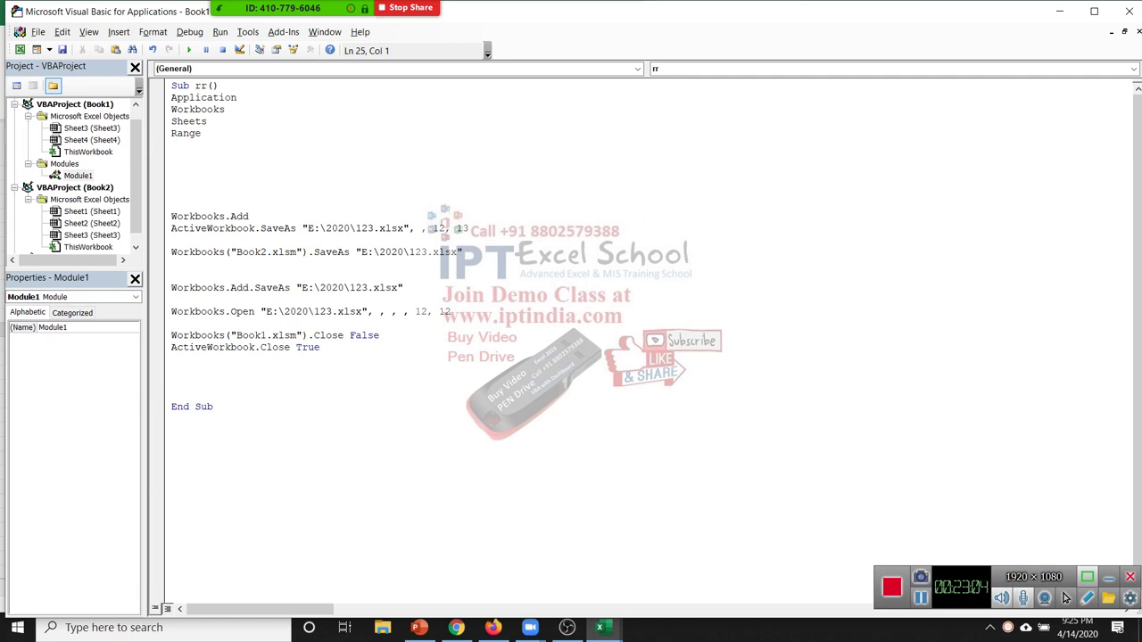
- Highlight the Close False part and the Workbooks("Book1.xlsm") reference to explain them
{"action": "key", "text": "Up"}
{"action": "key", "text": "Up"}
{"action": "key", "text": "shift+Up"}
{"action": "key", "text": "Right"}
{"action": "key", "text": "Up"}
{"action": "key", "text": "ctrl+Right"}
{"action": "key", "text": "ctrl+Right"}
{"action": "key", "text": "ctrl+Right"}
{"action": "key", "text": "ctrl+shift+Right"}
{"action": "key", "text": "ctrl+shift+Right"}
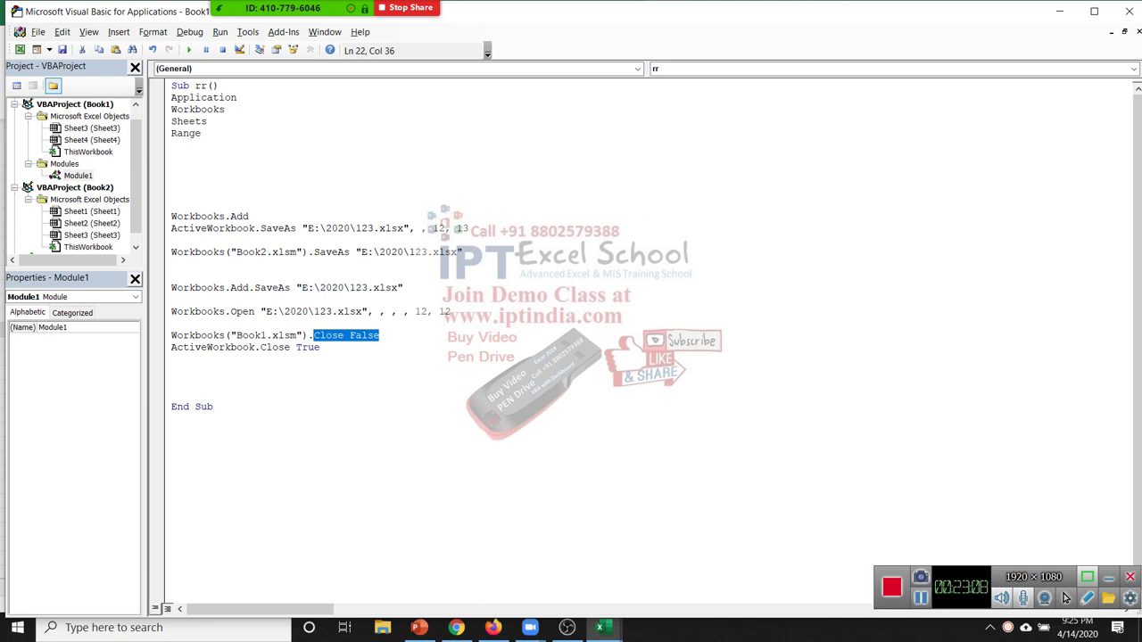
{"action": "key", "text": "ctrl+Left"}
{"action": "key", "text": "ctrl+Left"}
{"action": "key", "text": "ctrl+Left"}
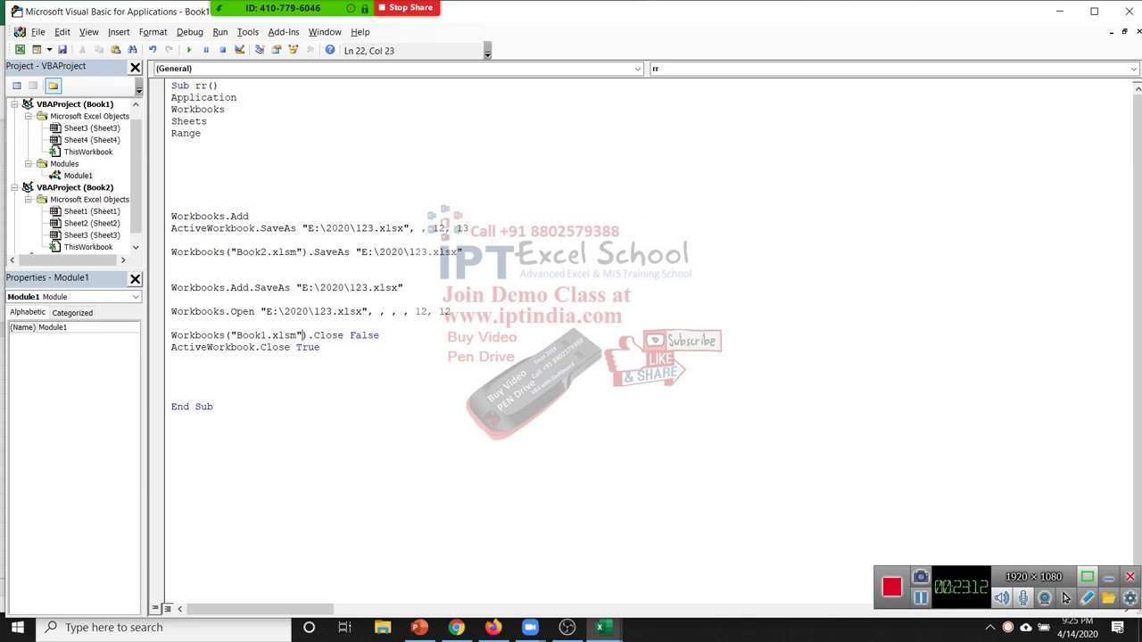
{"action": "key", "text": "ctrl+shift+Left"}
{"action": "key", "text": "ctrl+shift+Left"}
{"action": "key", "text": "ctrl+shift+Left"}
{"action": "key", "text": "ctrl+shift+Left"}
{"action": "key", "text": "ctrl+shift+Left"}
{"action": "key", "text": "shift+Left"}
{"action": "key", "text": "shift+Left"}
{"action": "key", "text": "shift+Left"}
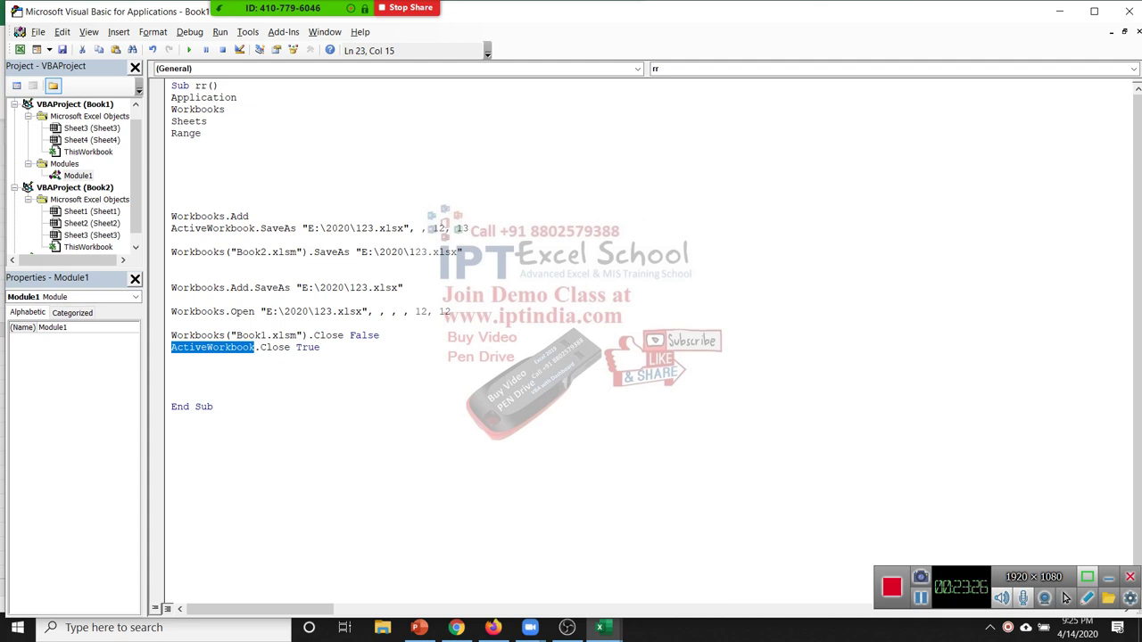
- Highlight ActiveWorkbook versus Workbooks on the two Close lines to compare them
{"action": "left_click", "coordinate": [225, 336]}
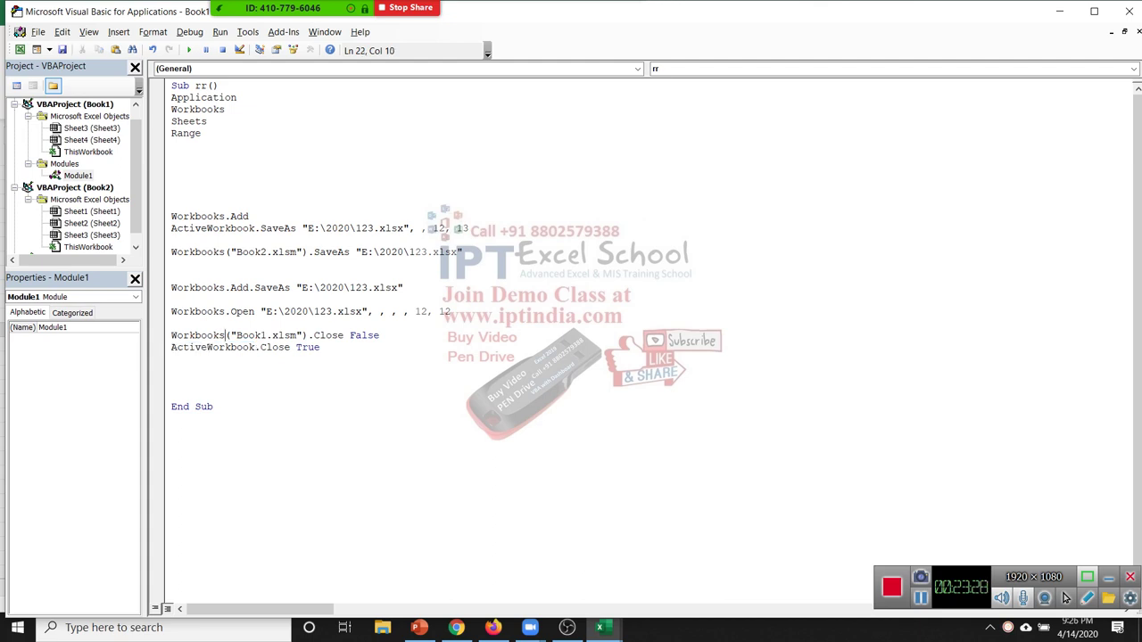
{"action": "double_click", "coordinate": [212, 347]}
{"action": "double_click", "coordinate": [198, 336]}
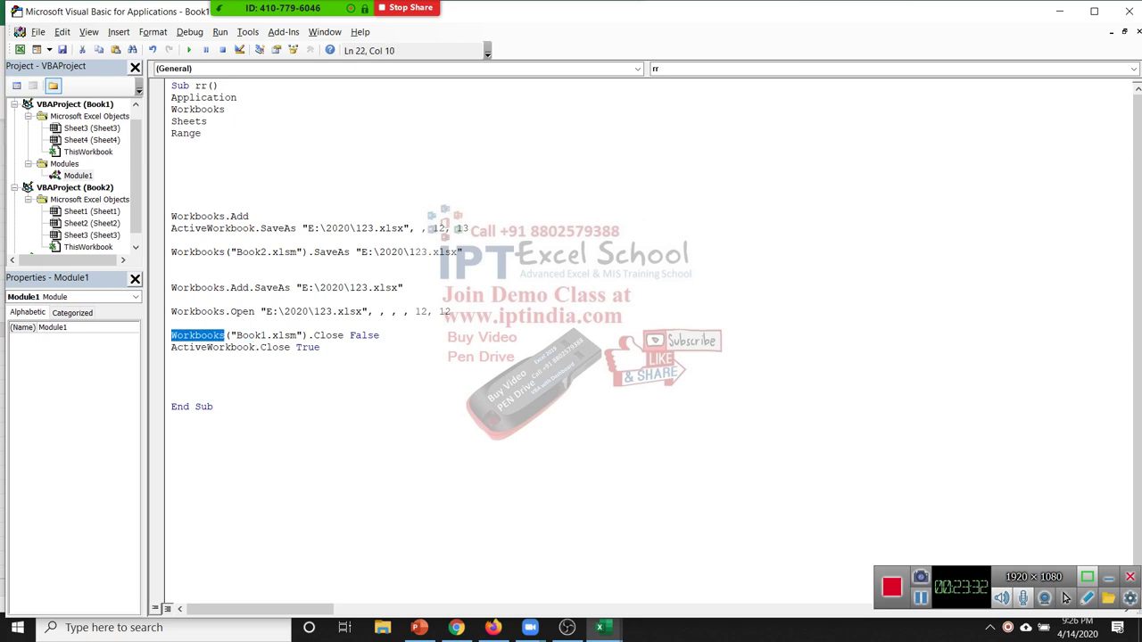
{"action": "left_click", "coordinate": [172, 371]}
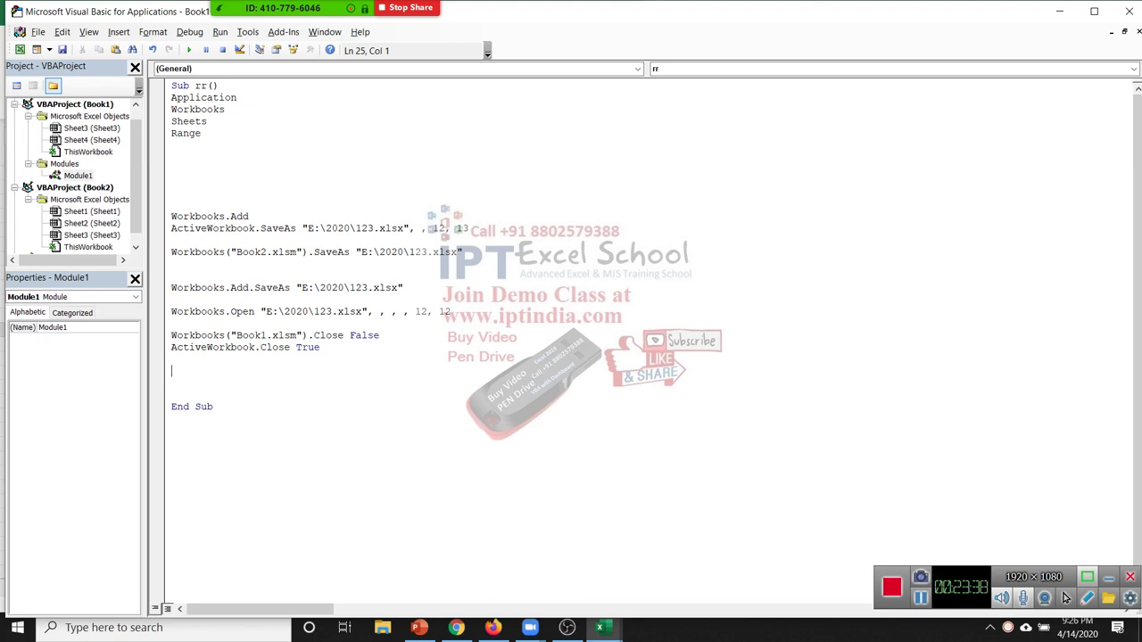
{"action": "left_click", "coordinate": [600, 627]}
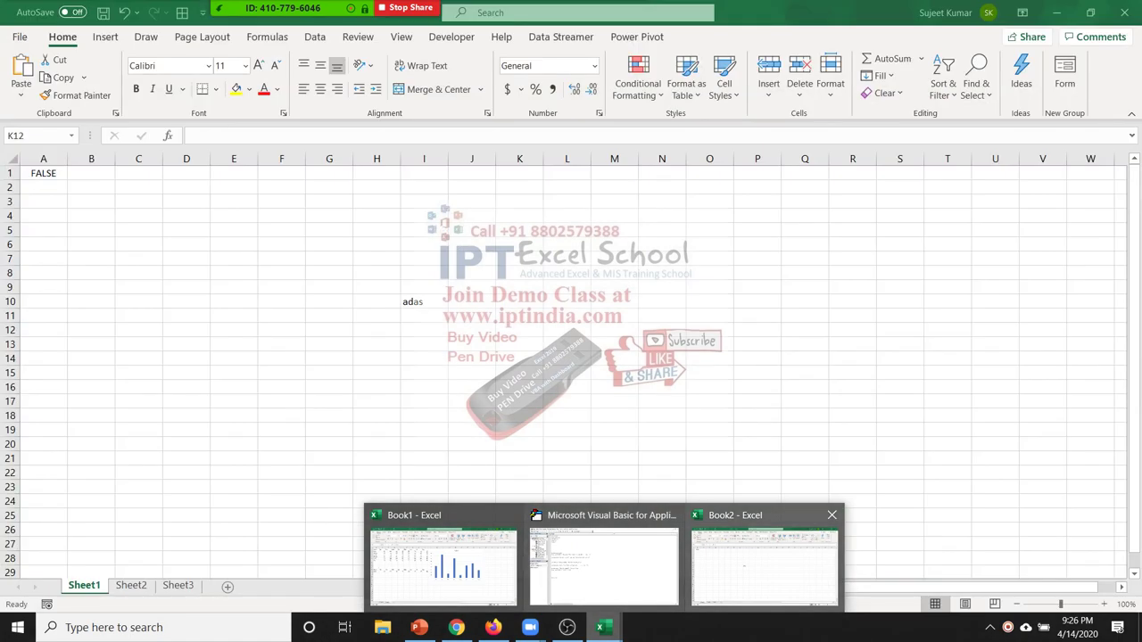
- Bring Book2 and then Book1 to the front from the Excel taskbar thumbnails
{"action": "left_click", "coordinate": [764, 562]}
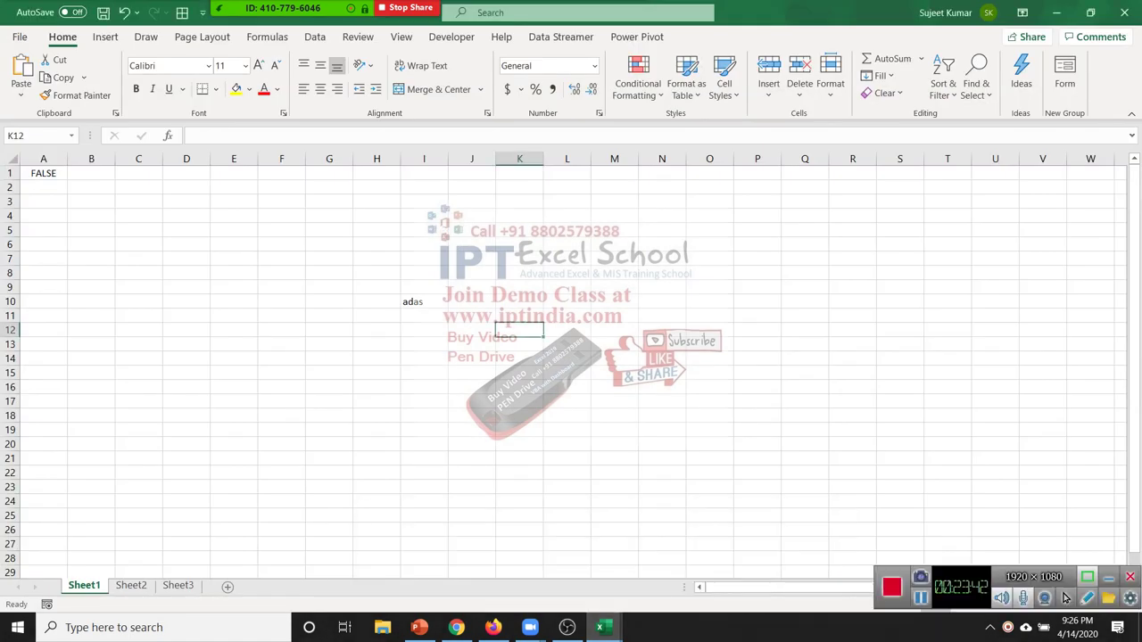
{"action": "left_click", "coordinate": [601, 628]}
{"action": "left_click", "coordinate": [444, 557]}
- Back in the code, start a new line above End Sub with workbooks("Book1").ac
{"action": "key", "text": "alt+Tab"}
{"action": "key", "text": "alt+Tab"}
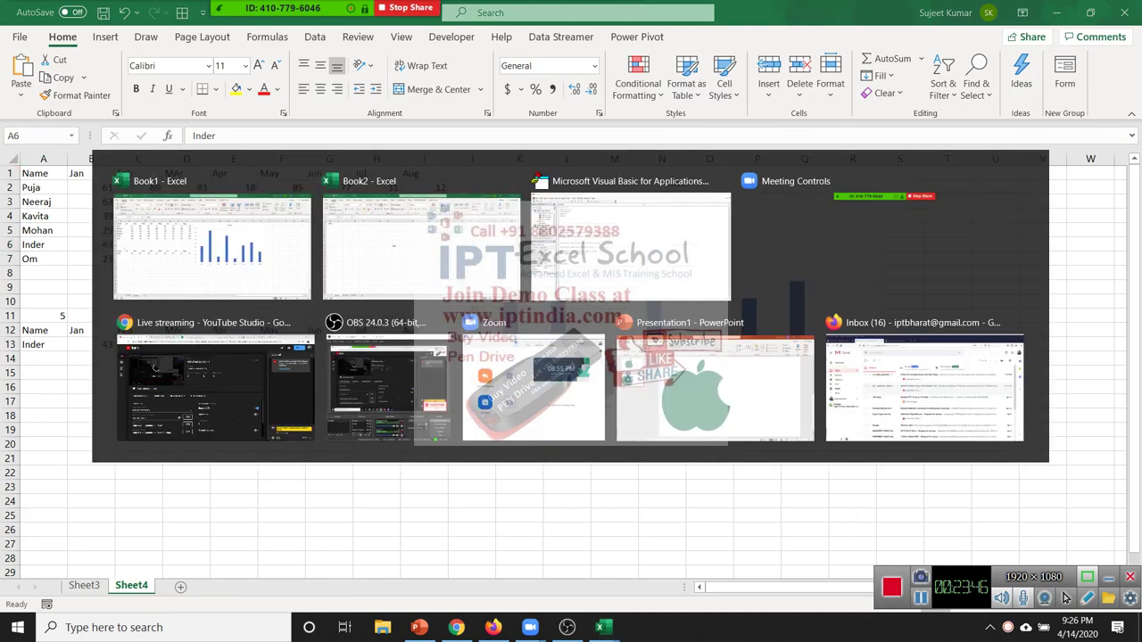
{"action": "key", "text": "Return"}
{"action": "type", "text": "workbooks(\"Book"}
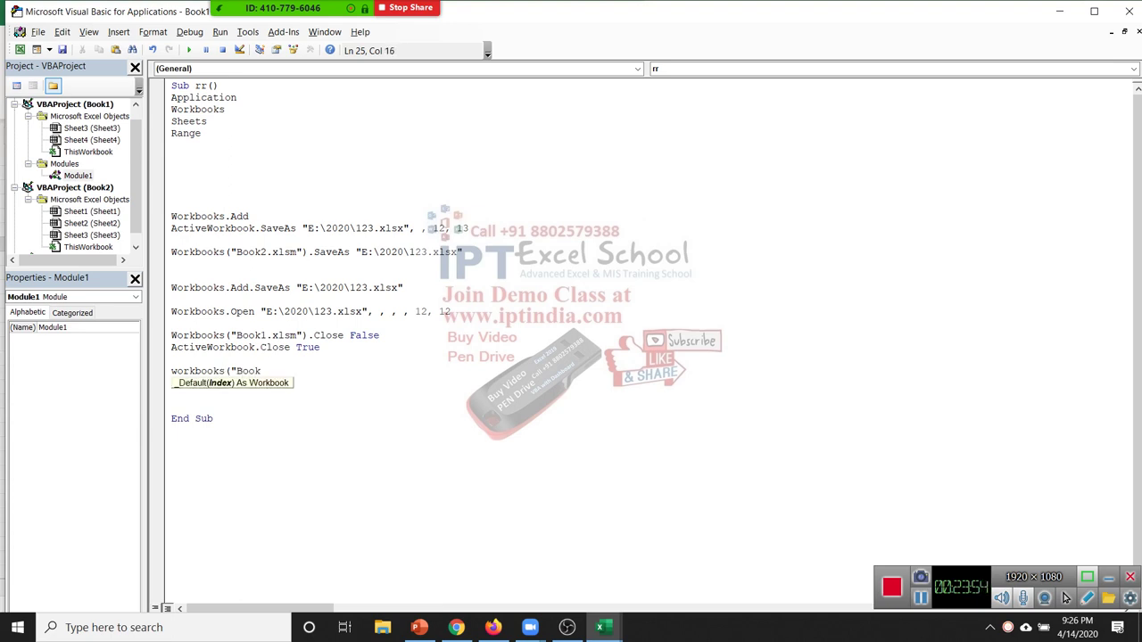
{"action": "type", "text": "1\")."}
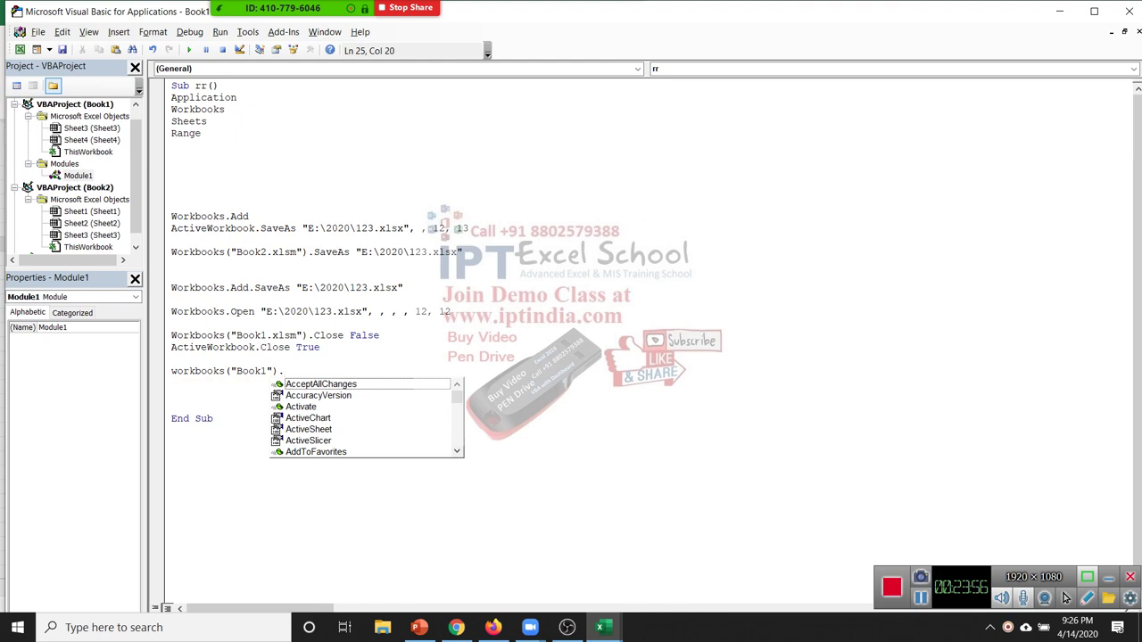
{"action": "type", "text": "ac"}
- Complete the line as Workbooks("Book1").Activate and start a new line
{"action": "key", "text": "Down"}
{"action": "key", "text": "Down"}
{"action": "key", "text": "Tab"}
{"action": "key", "text": "Return"}
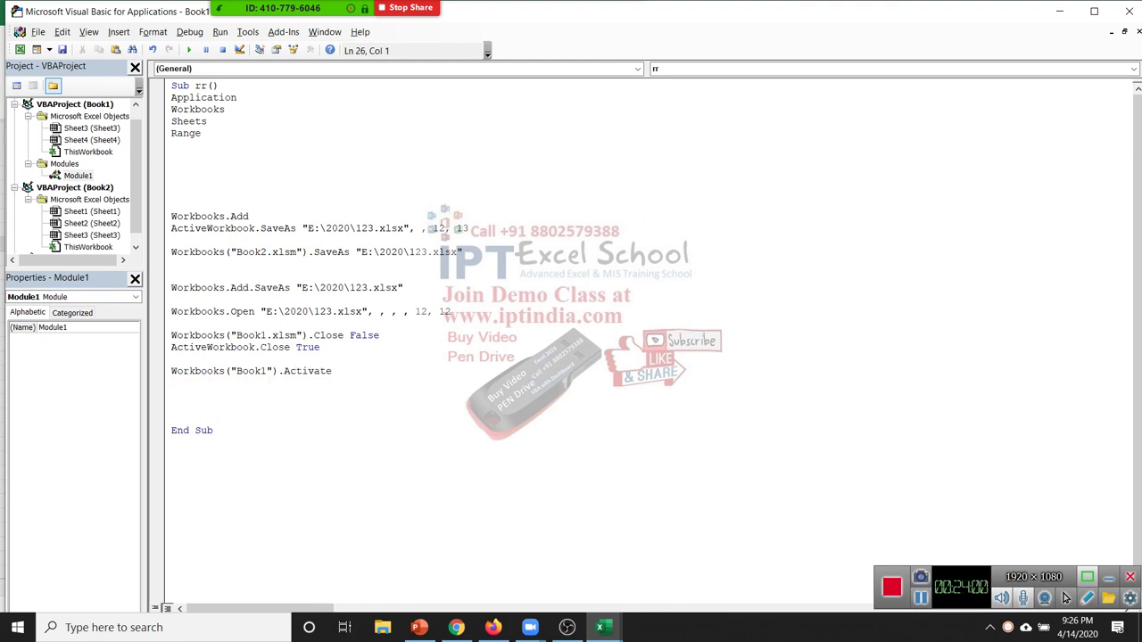
- Switch to Excel, bring Book2 to the front, and return to the code
{"action": "key", "text": "alt+F11"}
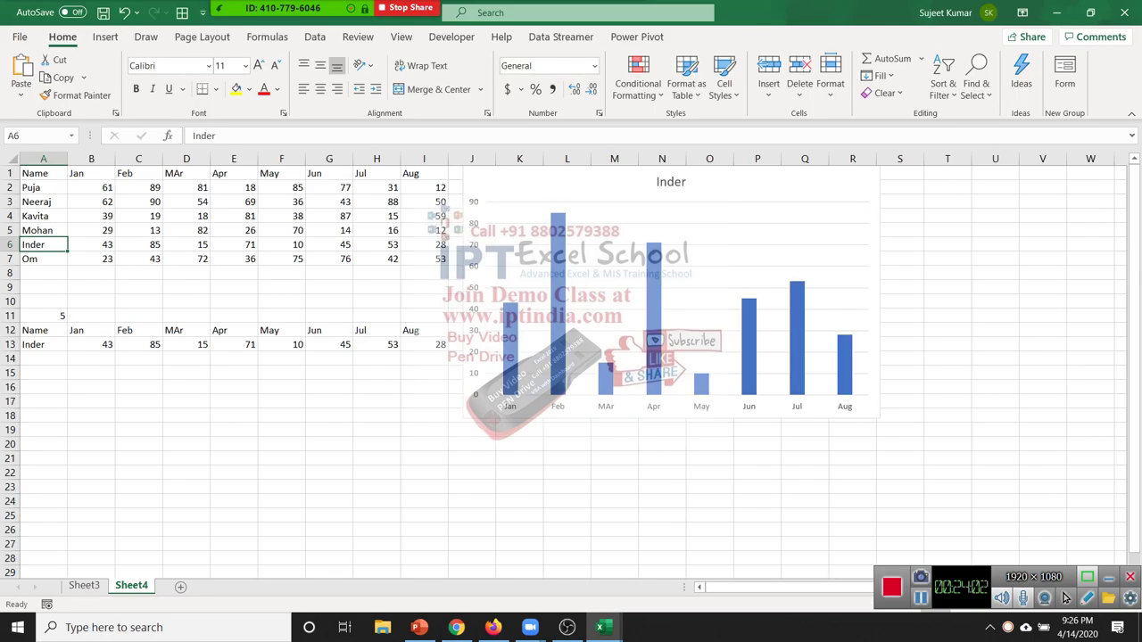
{"action": "mouse_move", "coordinate": [600, 628]}
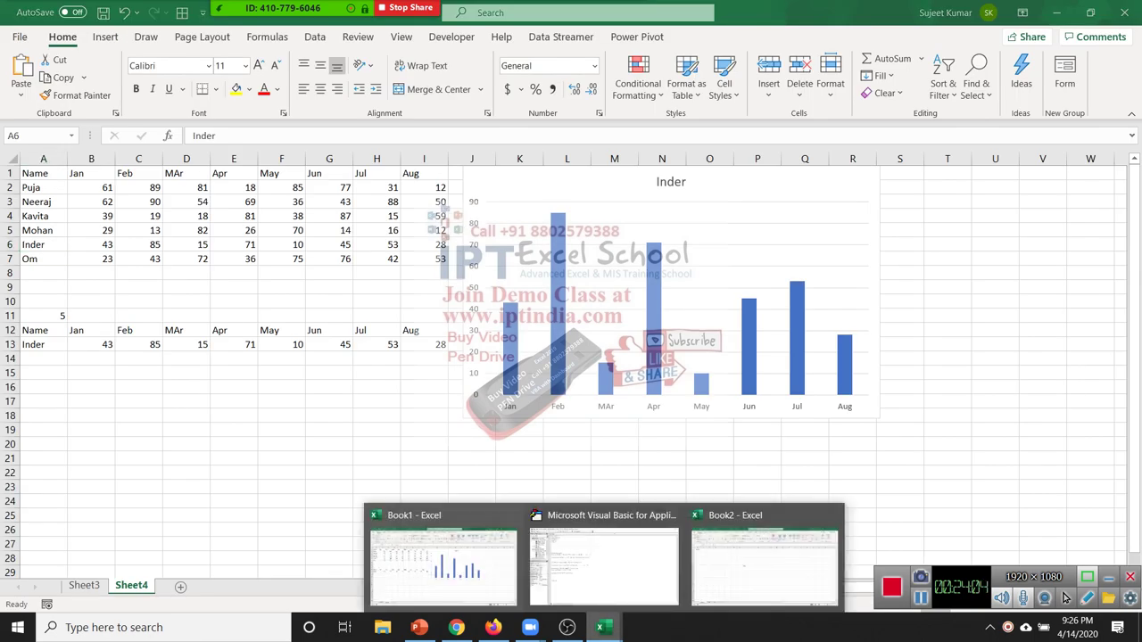
{"action": "left_click", "coordinate": [765, 558]}
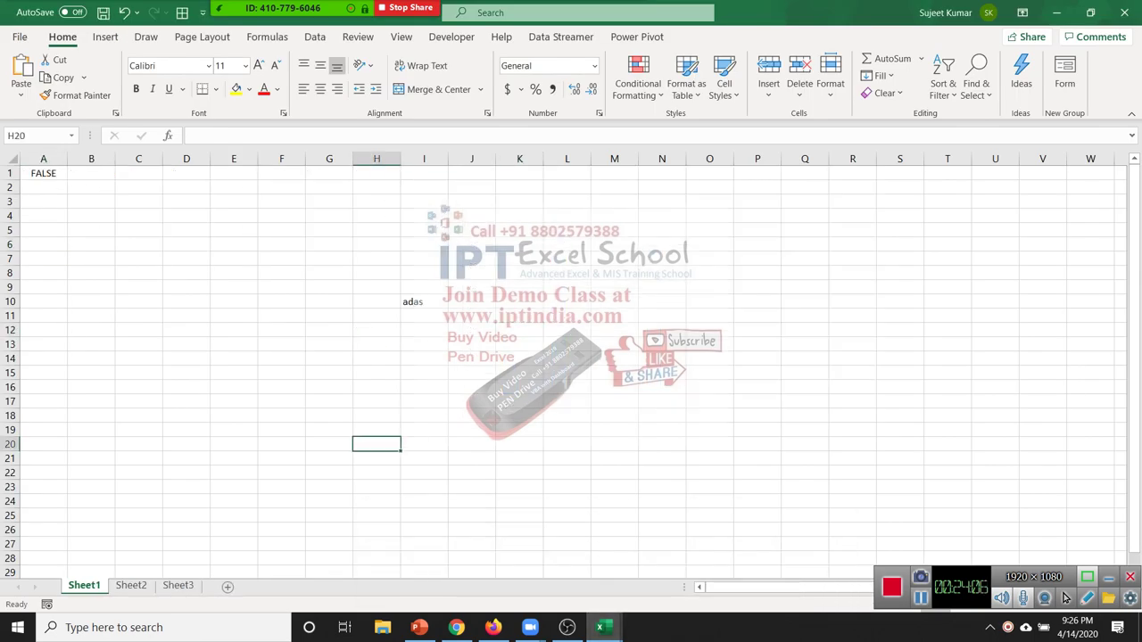
{"action": "key", "text": "alt+Tab"}
{"action": "key", "text": "alt+Tab"}
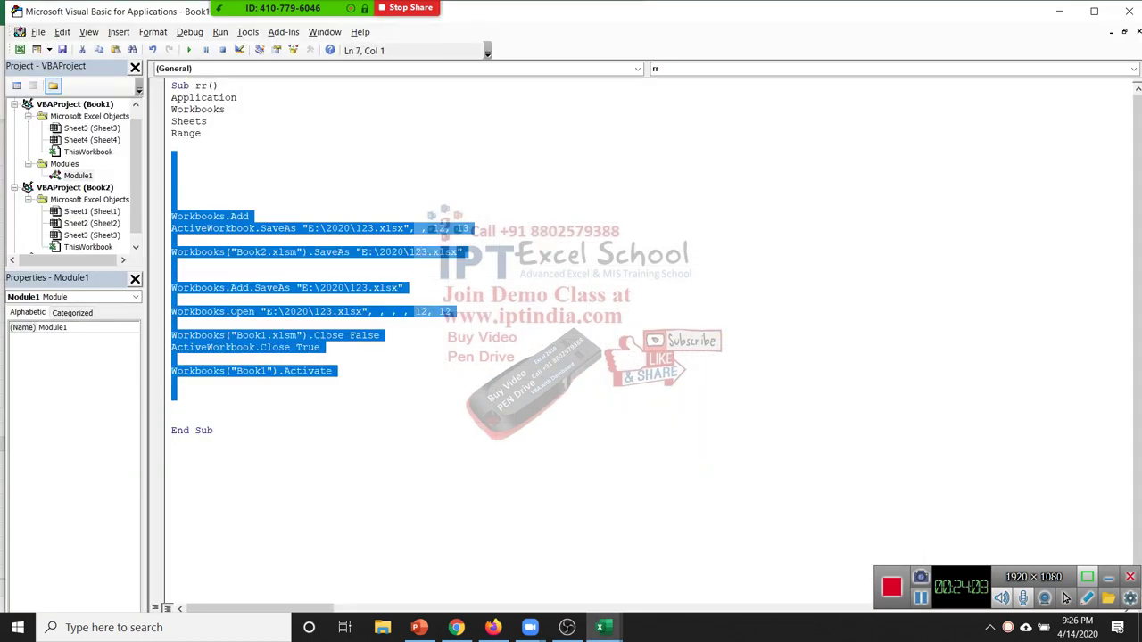
- Declare a new Sub rr_() at the end of the module
{"action": "left_click", "coordinate": [183, 85], "text": "shift"}
{"action": "key", "text": "ctrl+End"}
{"action": "type", "text": "sub rr_()"}
{"action": "key", "text": "Return"}
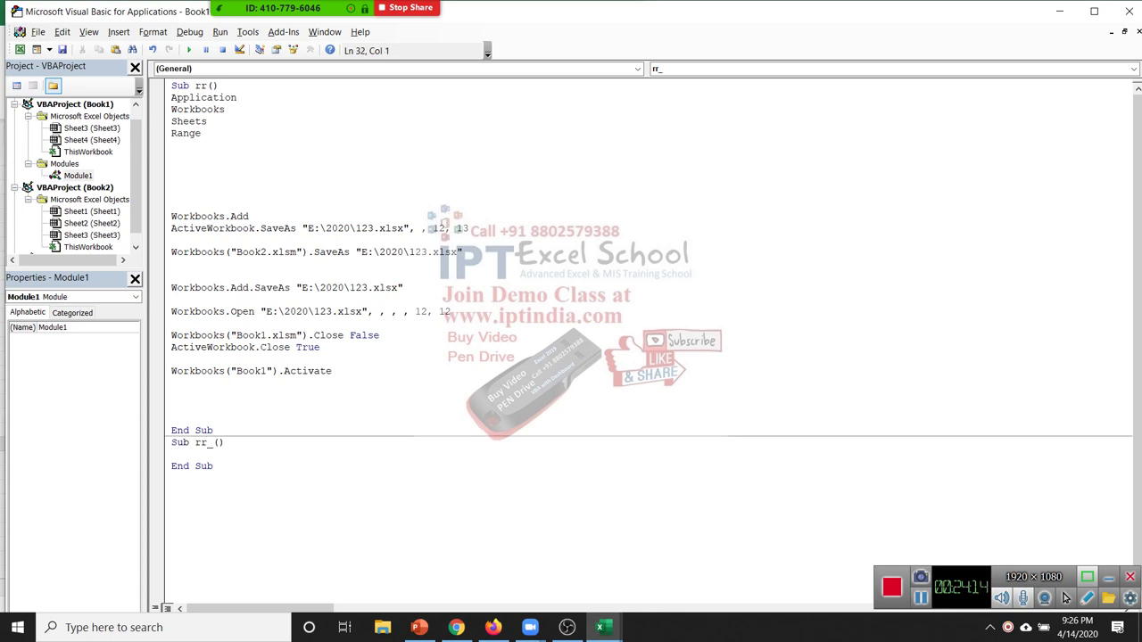
- Copy the Workbooks("Book1").Activate line from rr into Sub rr_
{"action": "left_click_drag", "start_coordinate": [332, 371], "coordinate": [171, 371]}
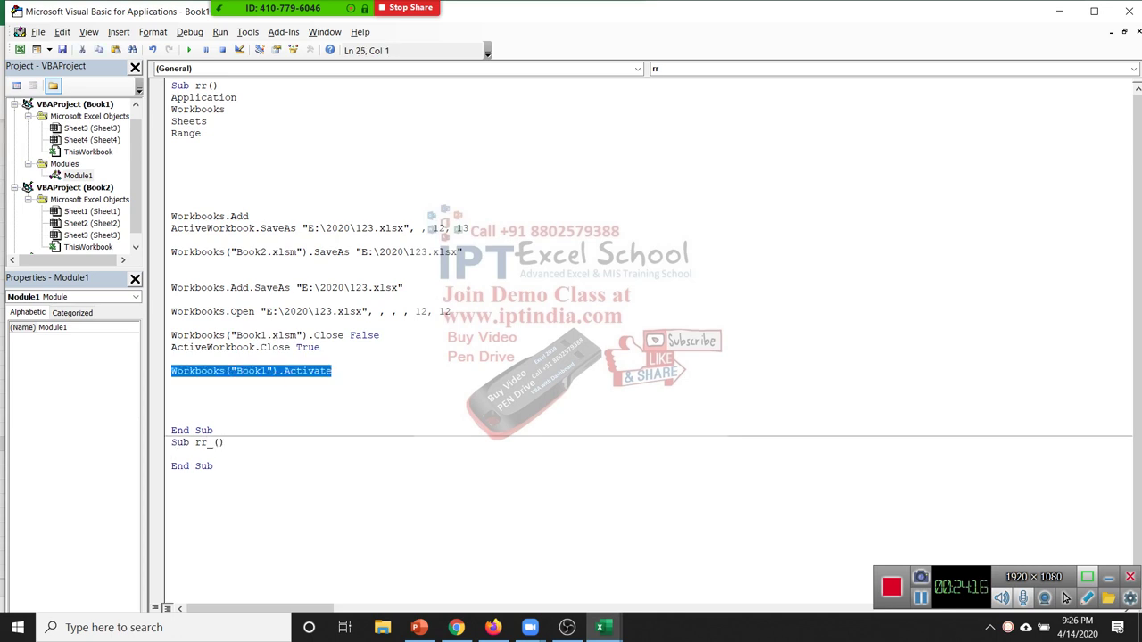
{"action": "key", "text": "ctrl+c"}
{"action": "left_click", "coordinate": [172, 454]}
{"action": "key", "text": "ctrl+v"}
{"action": "key", "text": "Return"}
- From Book2, run the Book1!rr_ macro to bring Book1 with its Sheet4 chart forward
{"action": "key", "text": "alt+F11"}
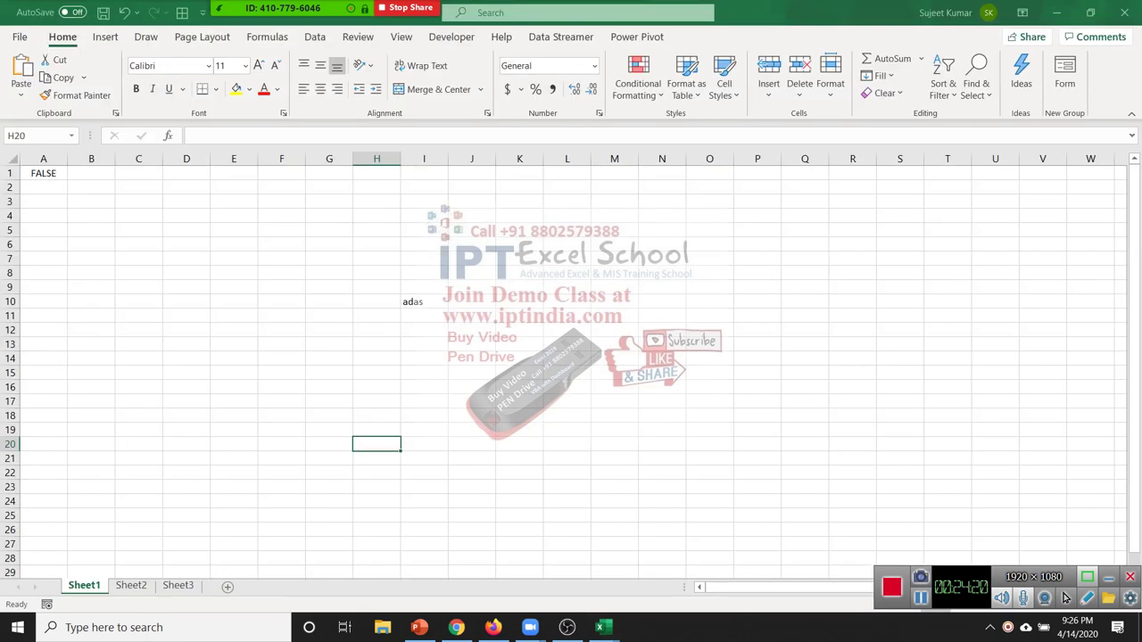
{"action": "left_click", "coordinate": [91, 230]}
{"action": "key", "text": "alt+w"}
{"action": "key", "text": "Right"}
{"action": "key", "text": "p"}
{"action": "key", "text": "m"}
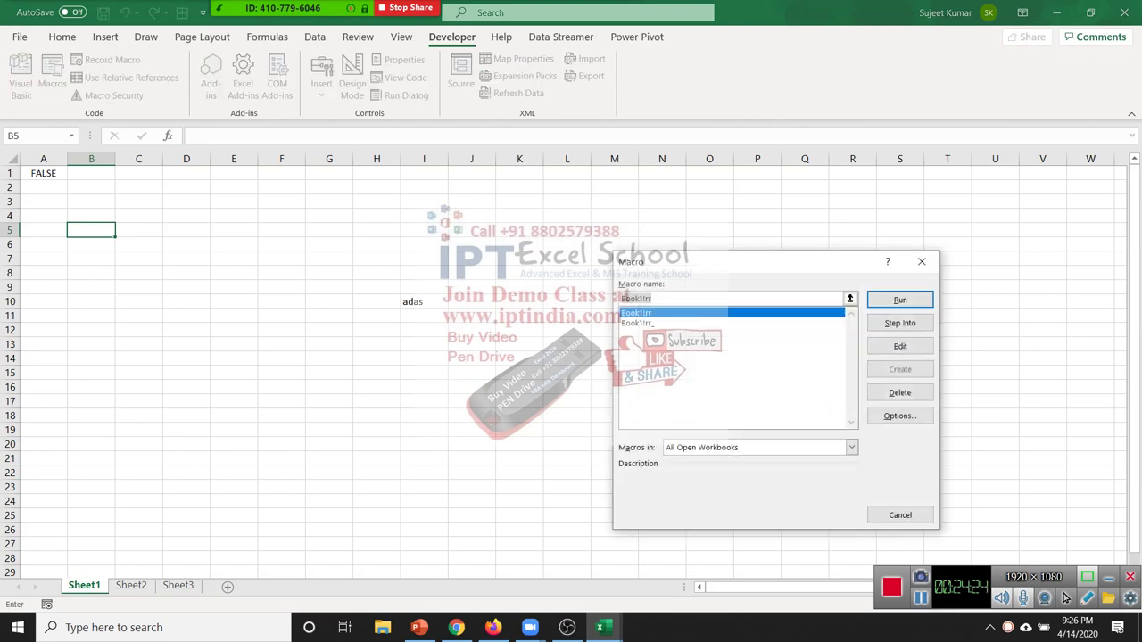
{"action": "key", "text": "Down"}
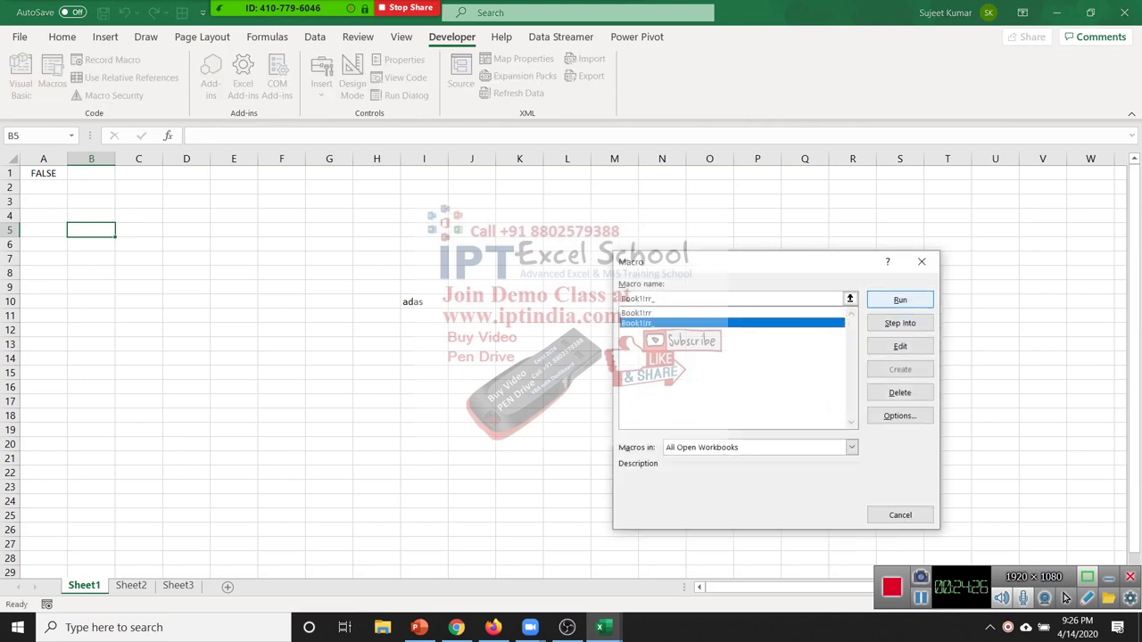
{"action": "key", "text": "Return"}
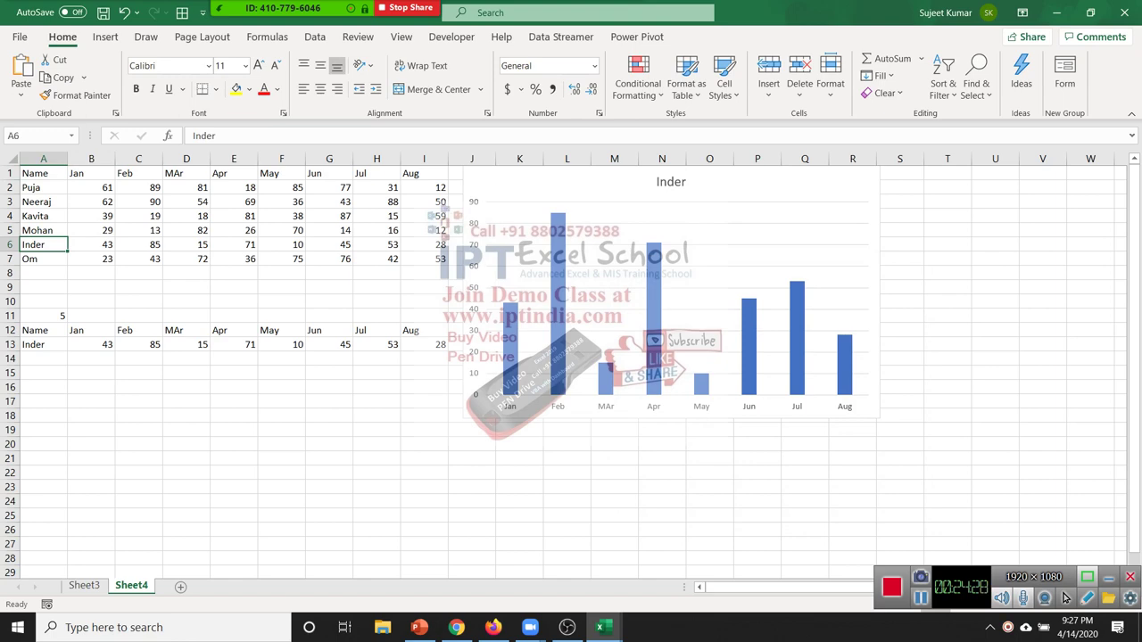
{"action": "key", "text": "alt+Tab"}
{"action": "key", "text": "alt+Tab"}
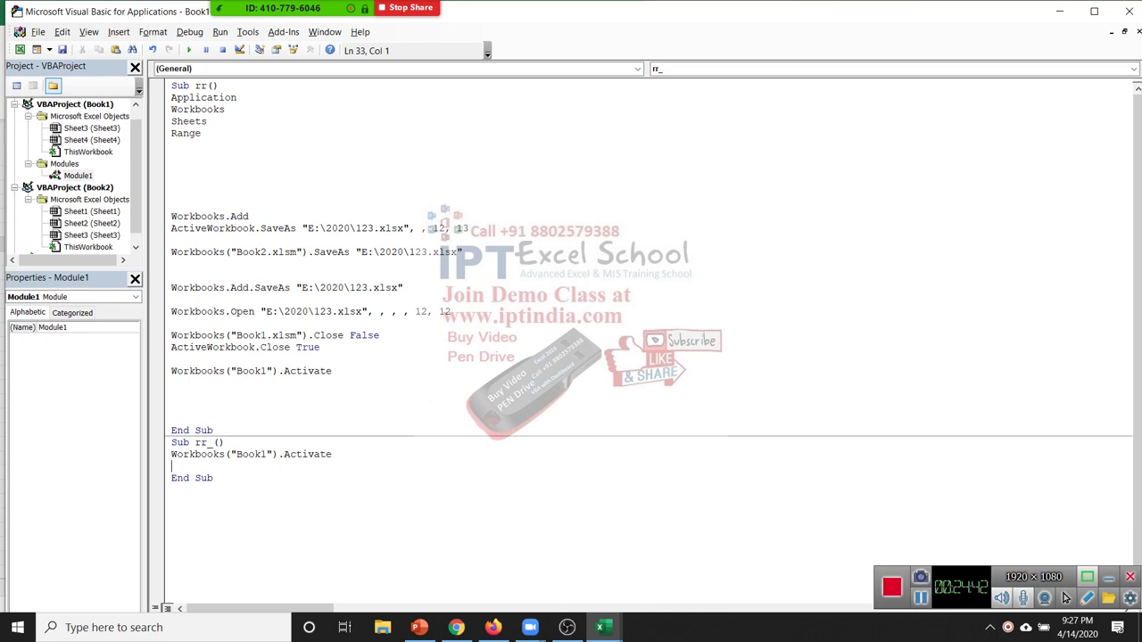
{"action": "key", "text": "Return"}
- Type Windows (1) on the blank line below Workbooks("Book1").Activate in rr
{"action": "key", "text": "Up"}
{"action": "key", "text": "Up"}
{"action": "key", "text": "Up"}
{"action": "type", "text": "windos"}
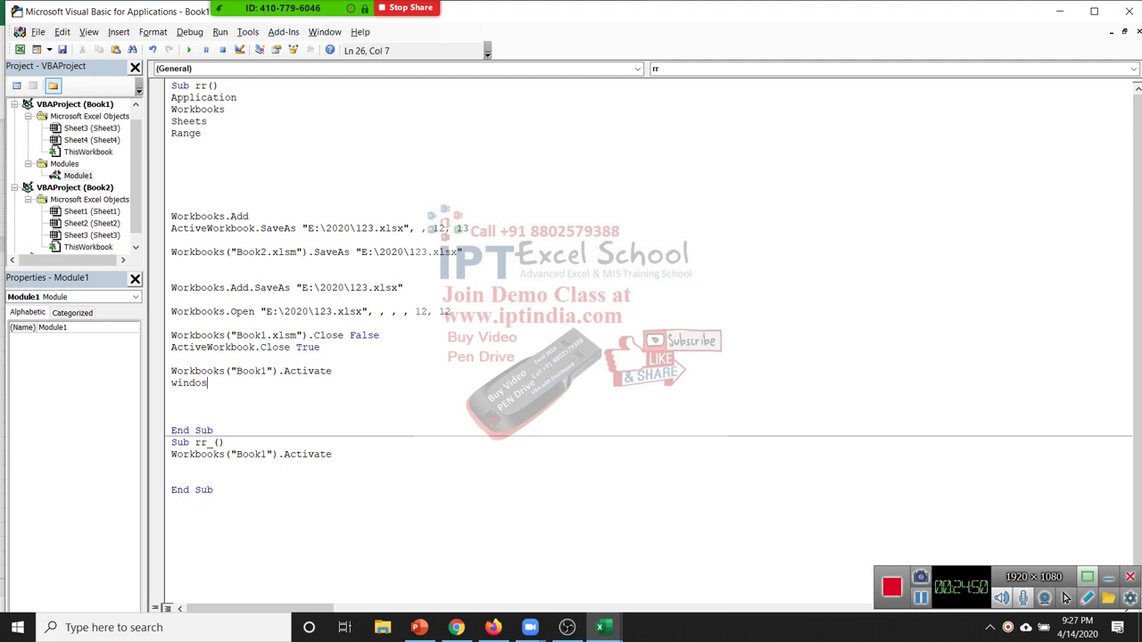
{"action": "key", "text": "BackSpace"}
{"action": "type", "text": "ws "}
{"action": "type", "text": "(1"}
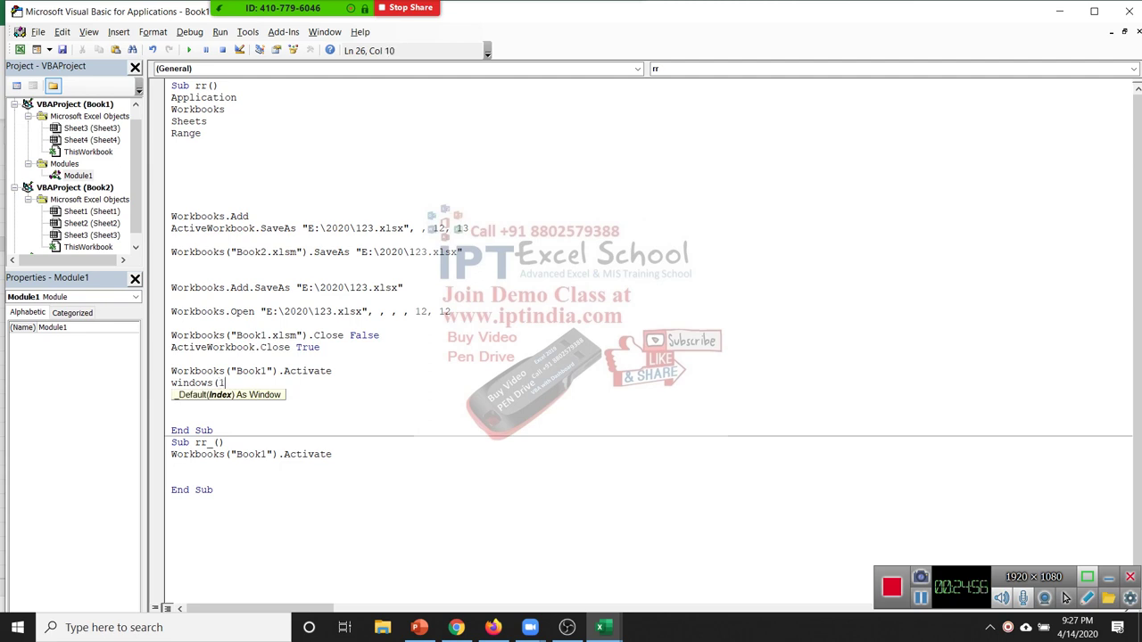
{"action": "type", "text": ")"}
{"action": "key", "text": "Return"}
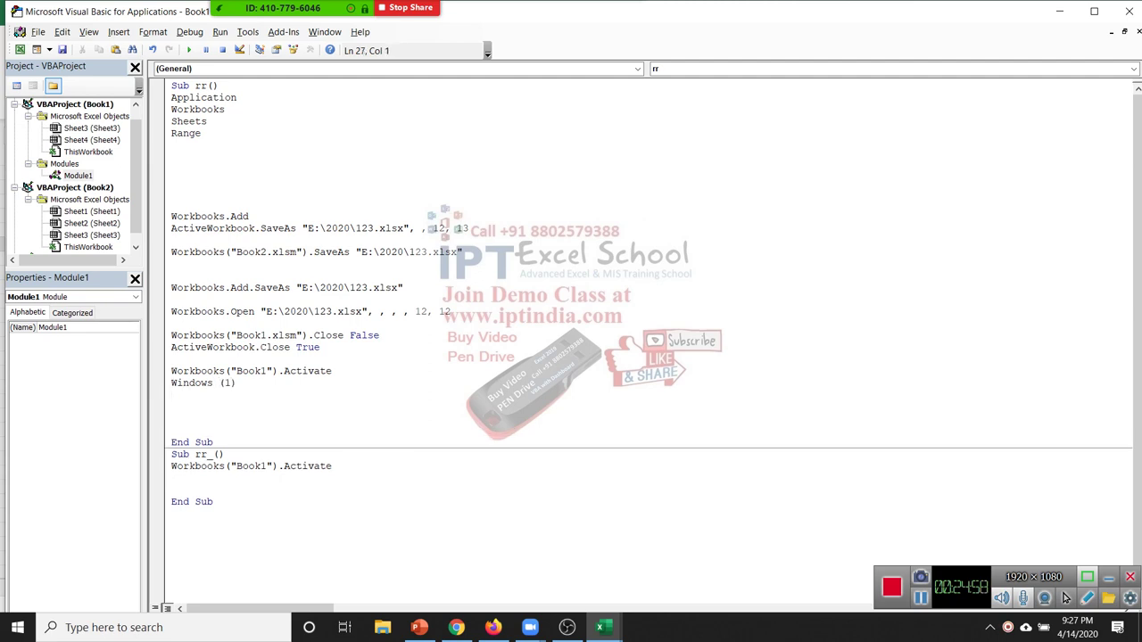
- Append .Activate to make the line Windows(1).Activate
{"action": "left_click", "coordinate": [176, 465]}
{"action": "left_click", "coordinate": [238, 383]}
{"action": "type", "text": ".s"}
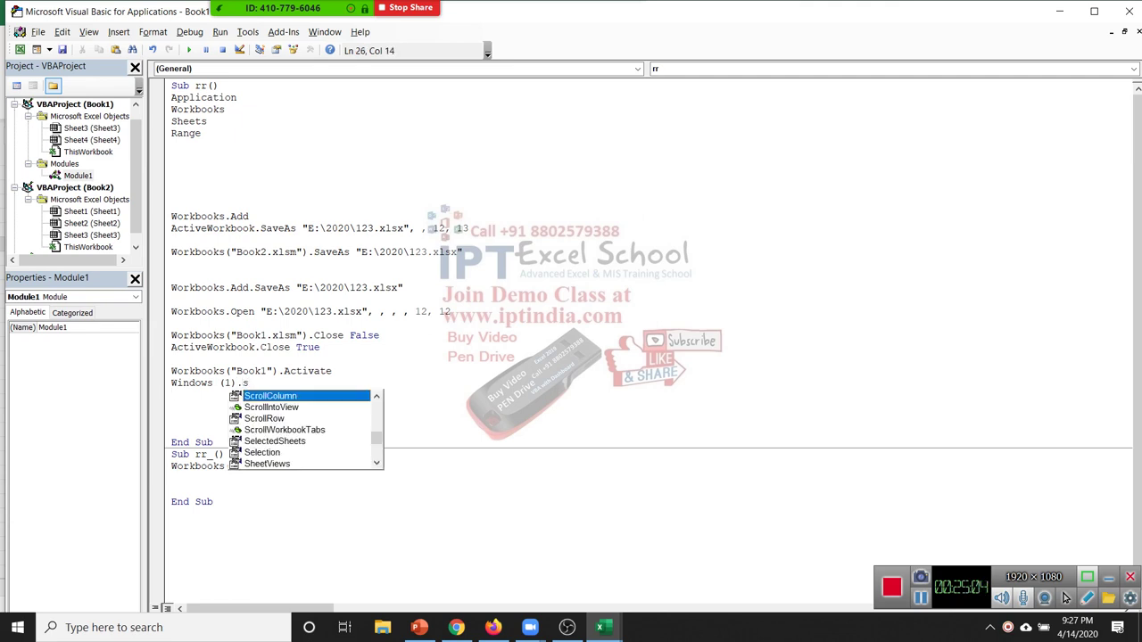
{"action": "key", "text": "BackSpace"}
{"action": "type", "text": "a"}
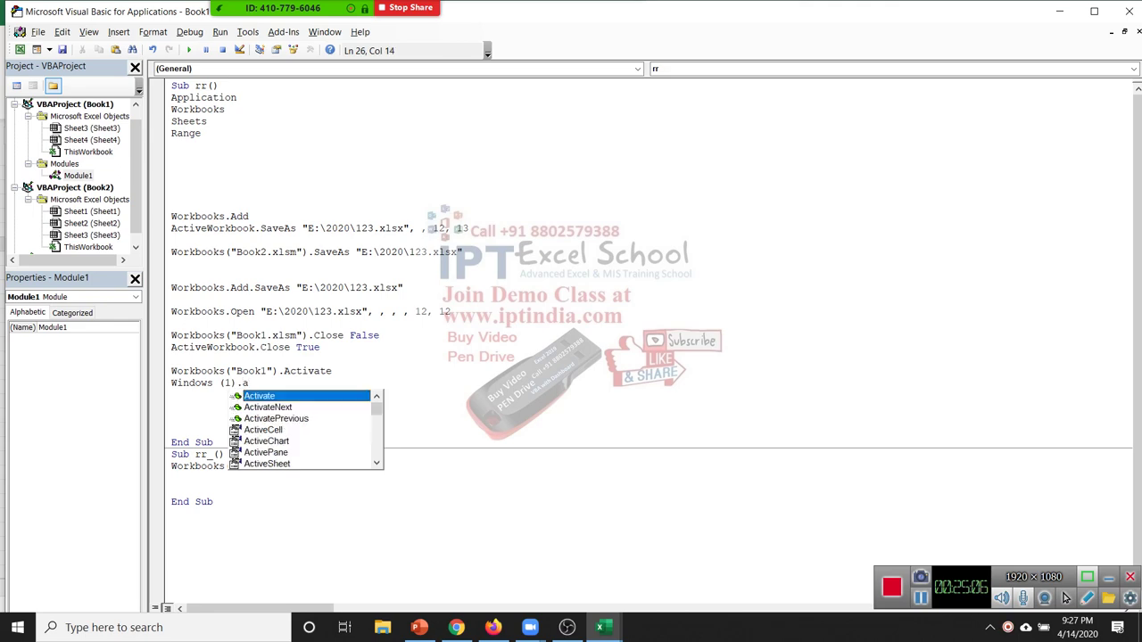
{"action": "key", "text": "Tab"}
{"action": "key", "text": "Return"}
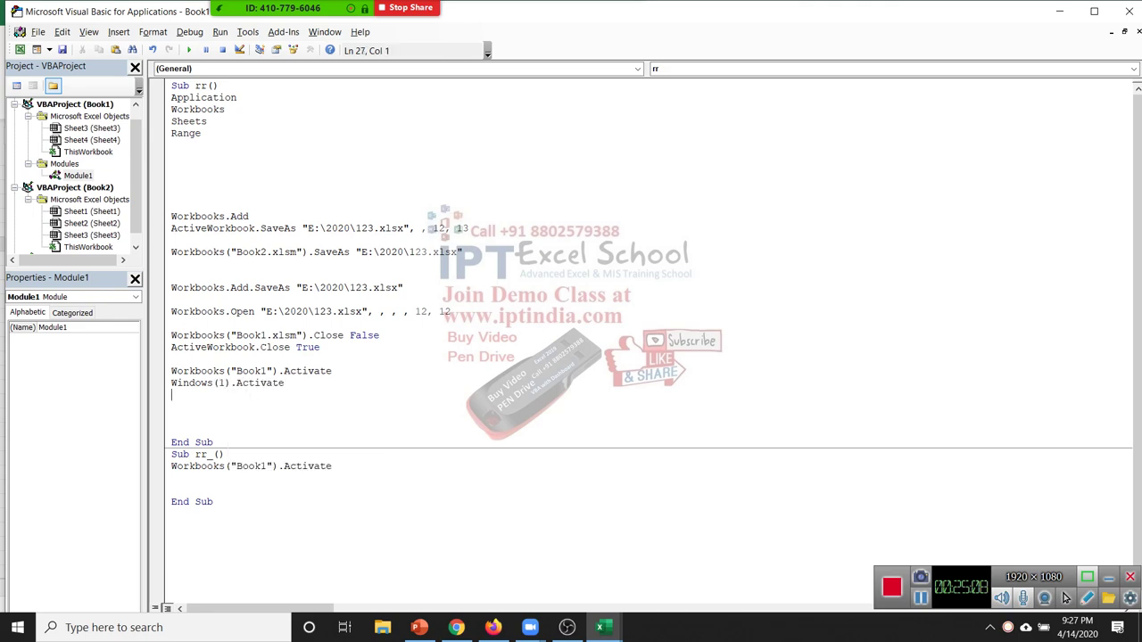
{"action": "key", "text": "alt+Tab"}
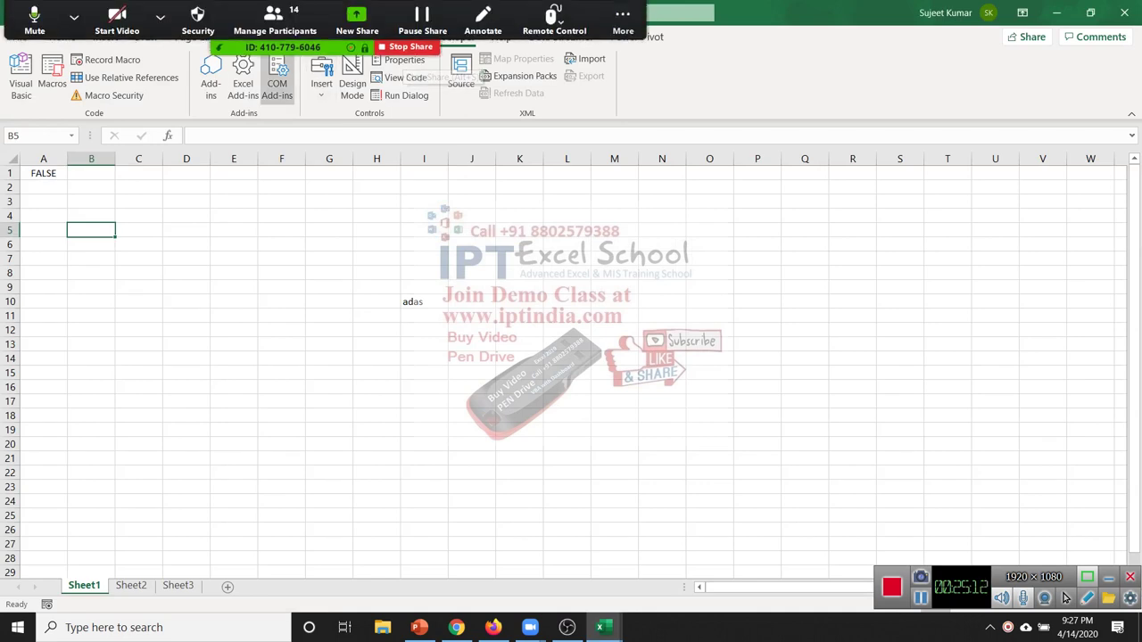
- Check the Switch Windows list showing Book2 first and Book1 second, then return to the code
{"action": "left_click", "coordinate": [401, 37]}
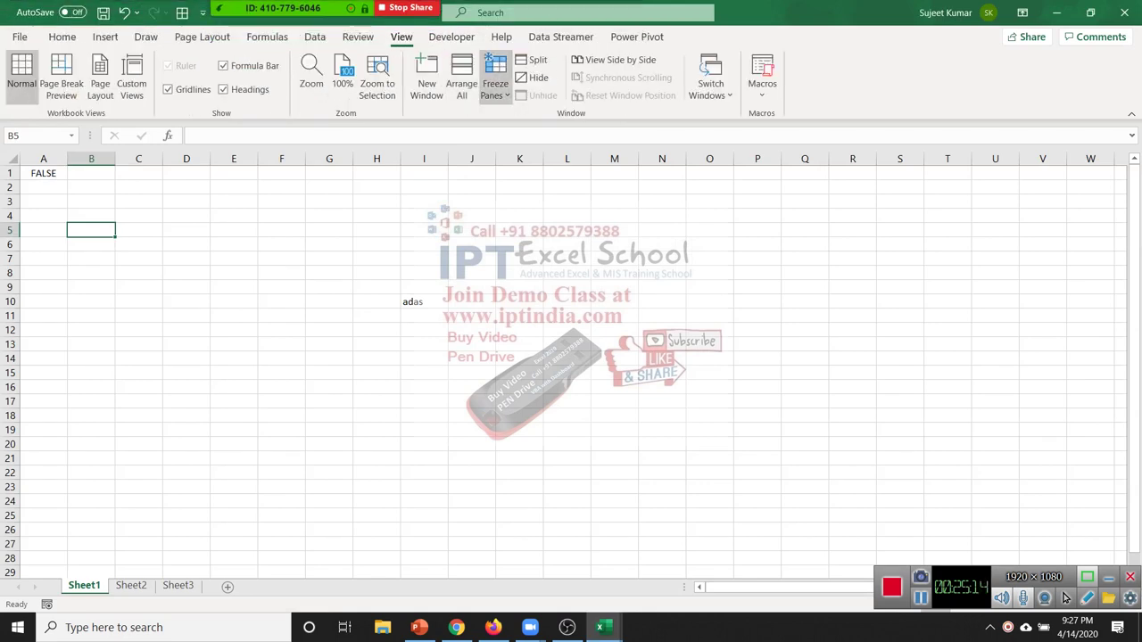
{"action": "left_click", "coordinate": [710, 83]}
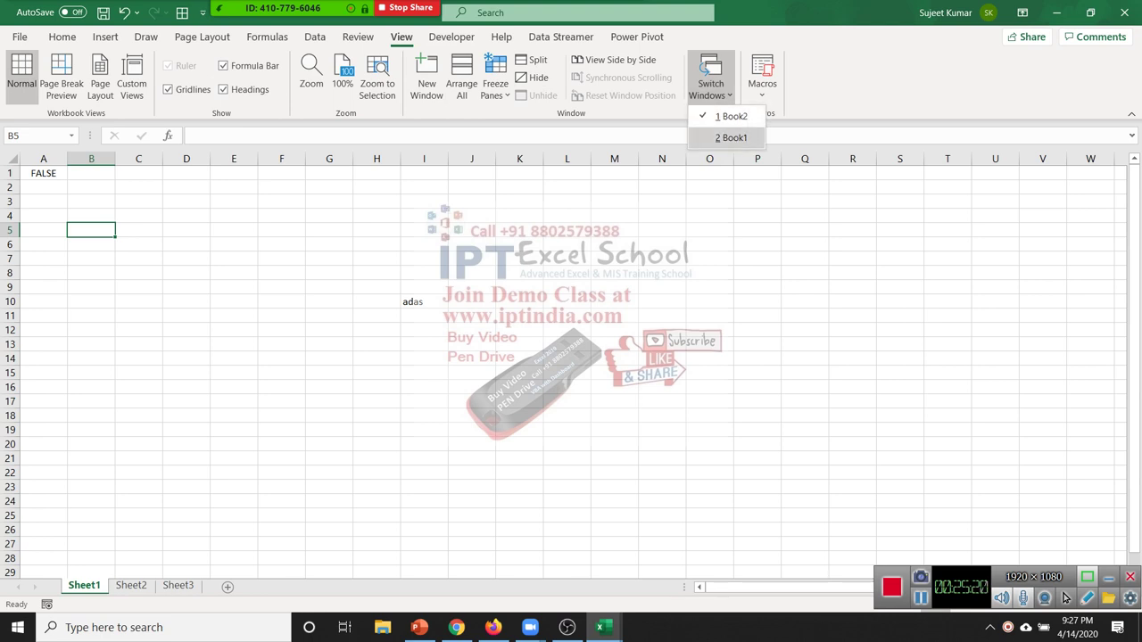
{"action": "key", "text": "alt+Tab"}
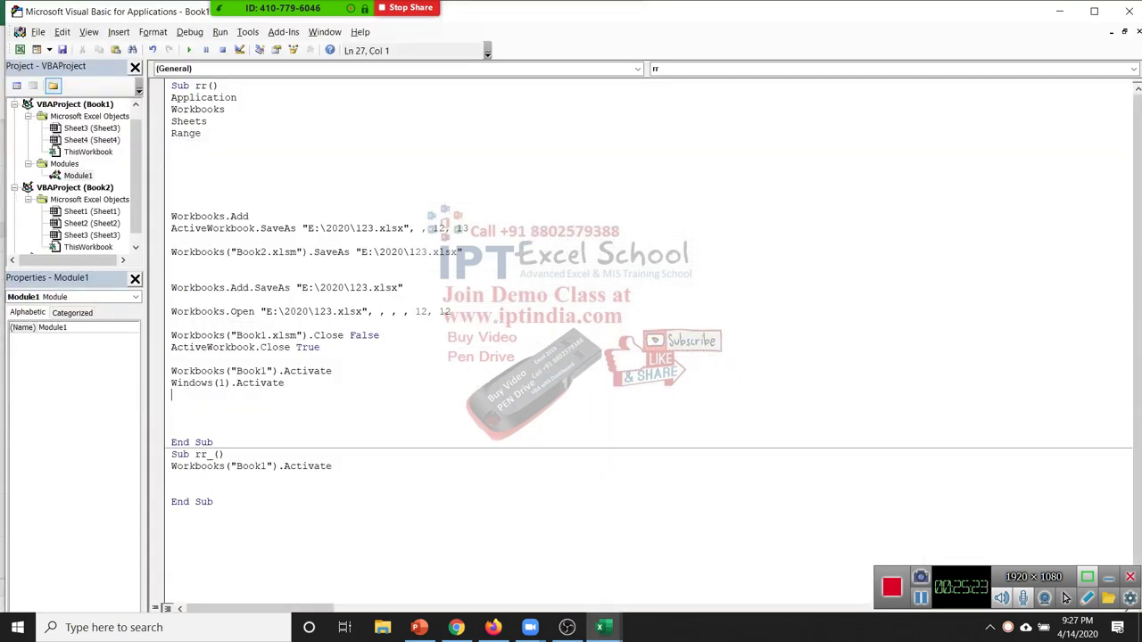
{"action": "left_click", "coordinate": [201, 465]}
- Change rr_'s Workbooks("Book1").Activate to Workbooks(2).Activate and return to Excel
{"action": "left_click", "coordinate": [226, 455]}
{"action": "left_click", "coordinate": [224, 465]}
{"action": "type", "text": "("}
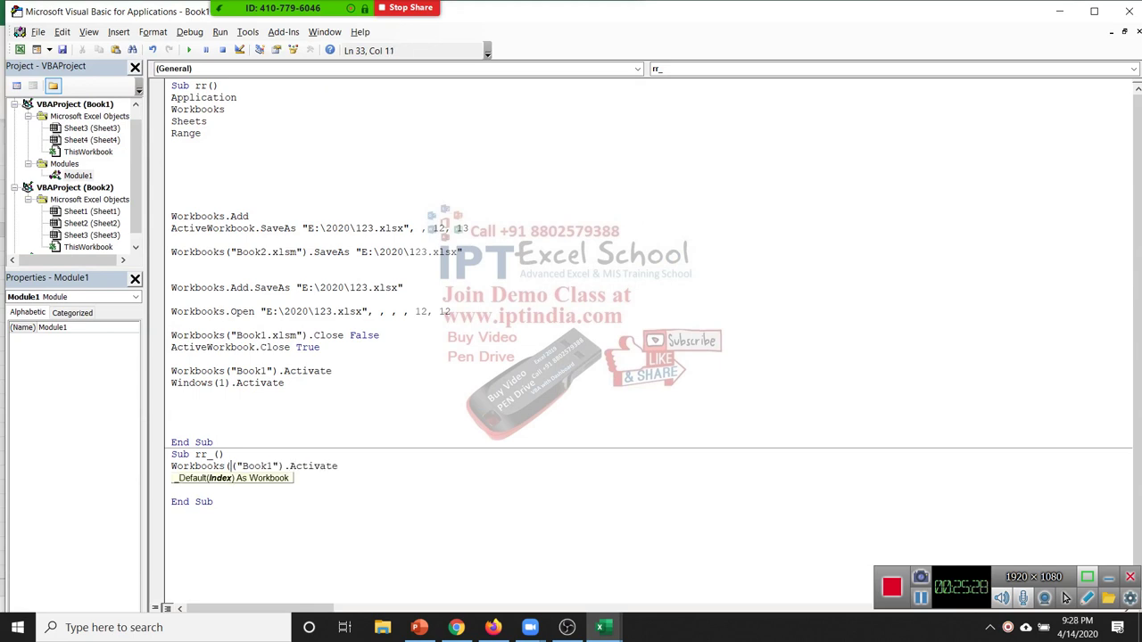
{"action": "key", "text": "Delete"}
{"action": "key", "text": "Delete"}
{"action": "key", "text": "Delete"}
{"action": "key", "text": "Delete"}
{"action": "key", "text": "Delete"}
{"action": "key", "text": "Delete"}
{"action": "key", "text": "Delete"}
{"action": "type", "text": "2"}
{"action": "left_click", "coordinate": [214, 502]}
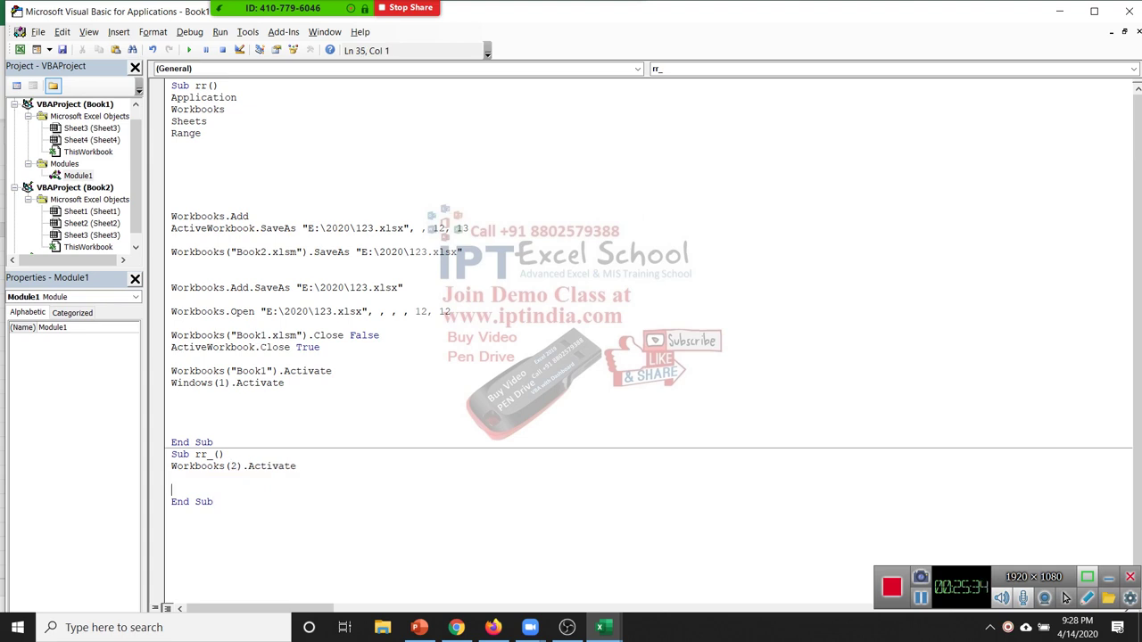
{"action": "key", "text": "alt+F11"}
{"action": "key", "text": "Down"}
{"action": "key", "text": "Down"}
{"action": "key", "text": "Down"}
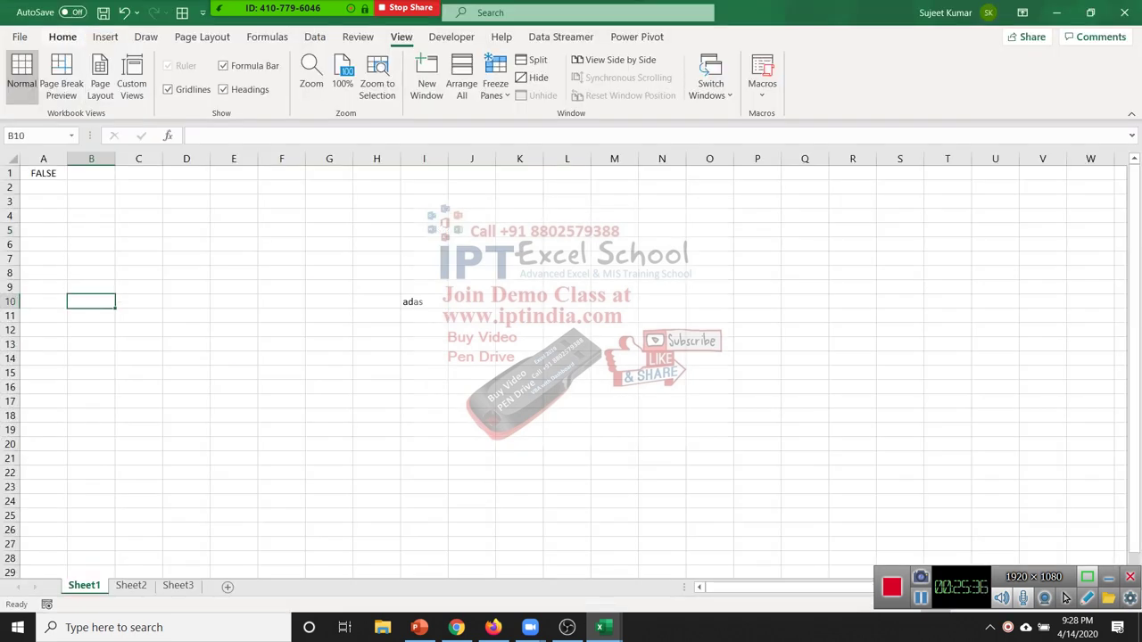
- Run the rr_ macro from the Macros list to activate Workbooks(2)
{"action": "key", "text": "alt+l"}
{"action": "key", "text": "p"}
{"action": "key", "text": "m"}
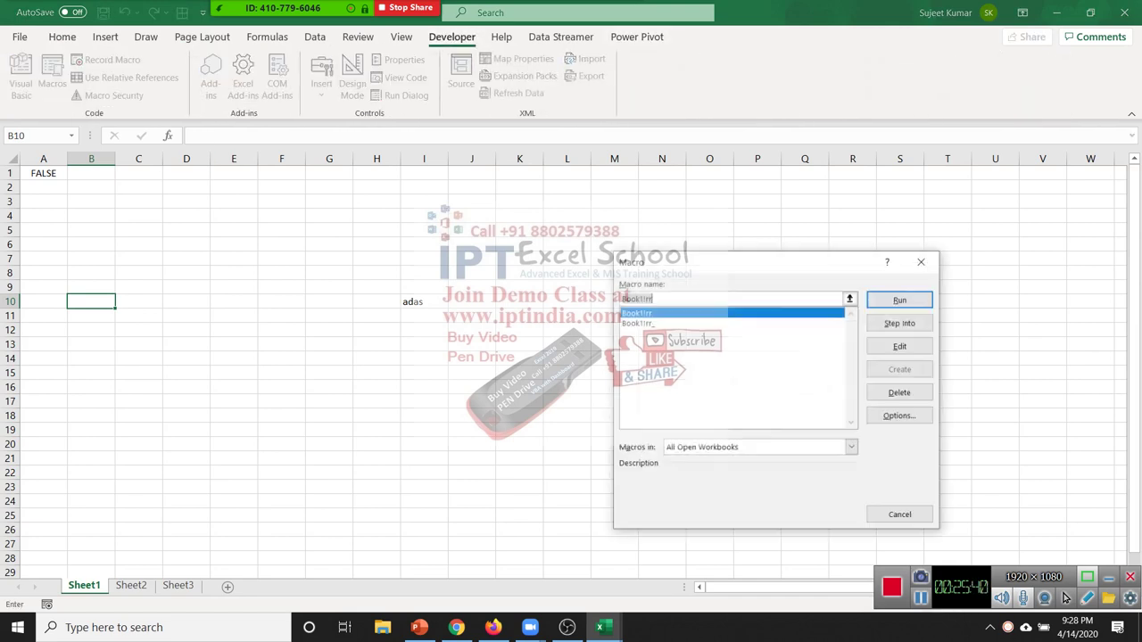
{"action": "key", "text": "Down"}
{"action": "key", "text": "Return"}
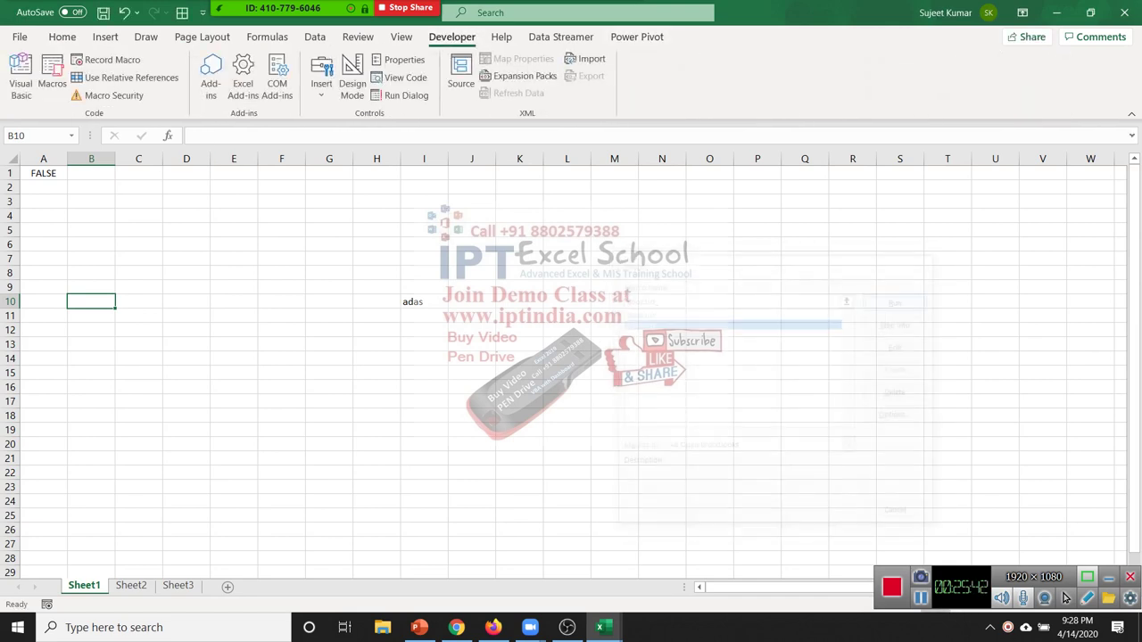
- Change the index to Workbooks(1) and run rr_ again via Alt+F8
{"action": "key", "text": "alt+F11"}
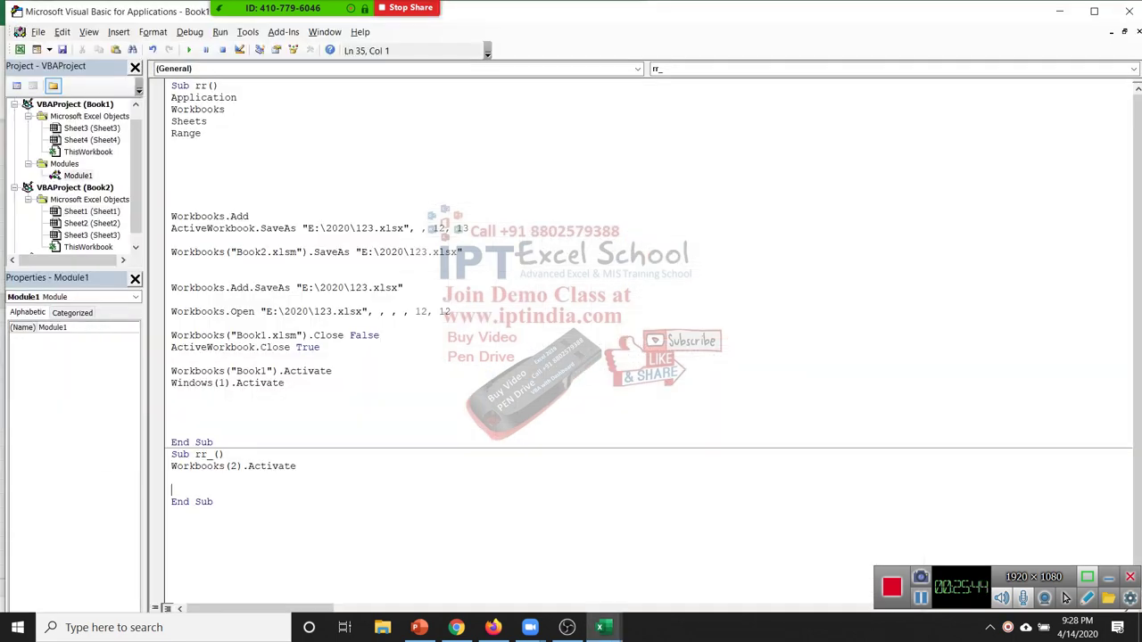
{"action": "key", "text": "Delete"}
{"action": "type", "text": "1"}
{"action": "key", "text": "alt+F11"}
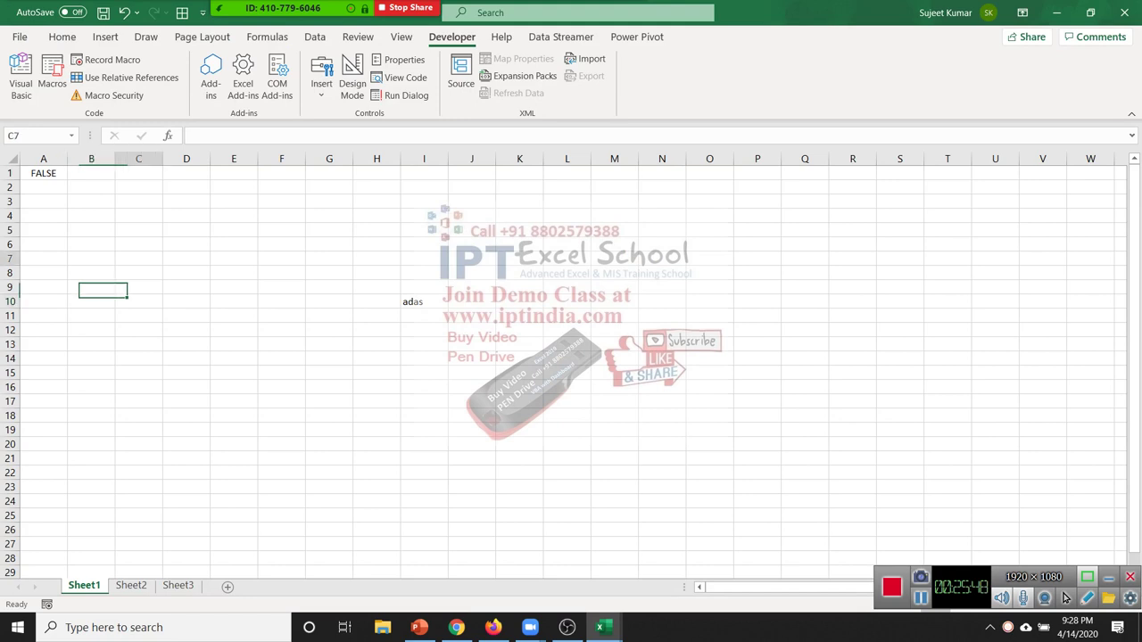
{"action": "key", "text": "alt+F8"}
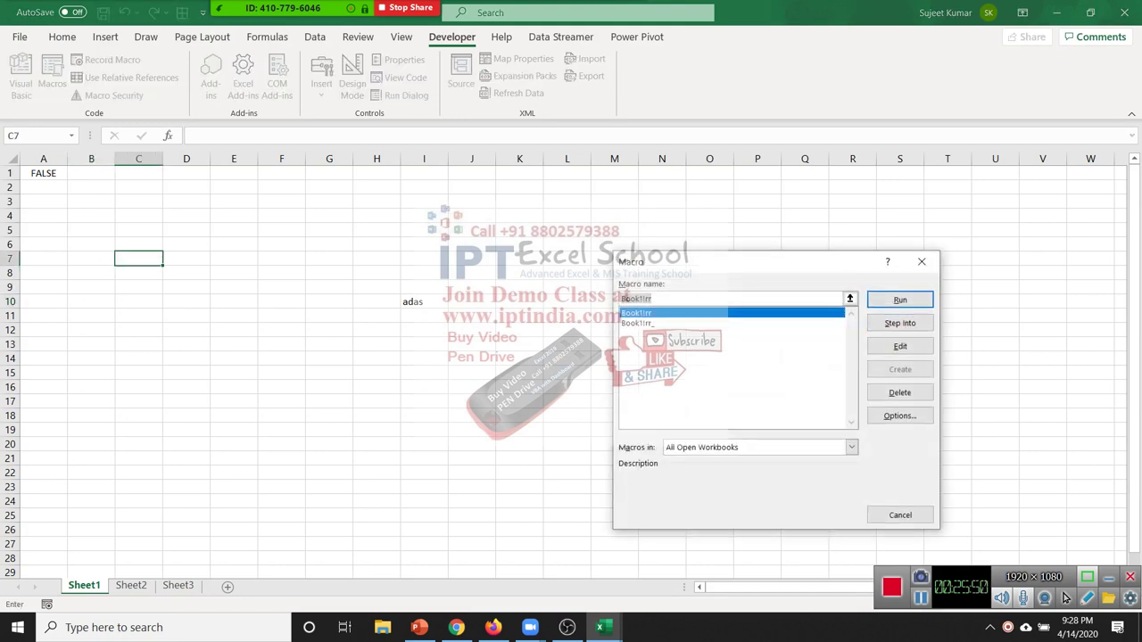
{"action": "key", "text": "Down"}
{"action": "key", "text": "Return"}
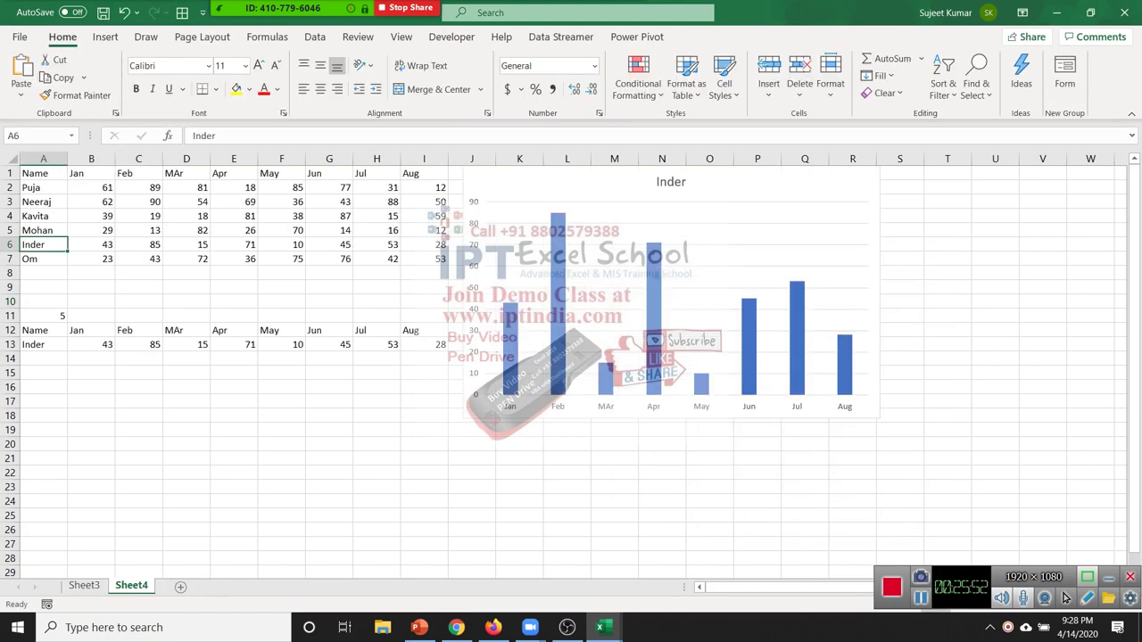
- Rerun the macro to show Book1's Inder chart sheet, then return to the VBA editor
{"action": "key", "text": "alt"}
{"action": "key", "text": "l"}
{"action": "key", "text": "p"}
{"action": "key", "text": "m"}
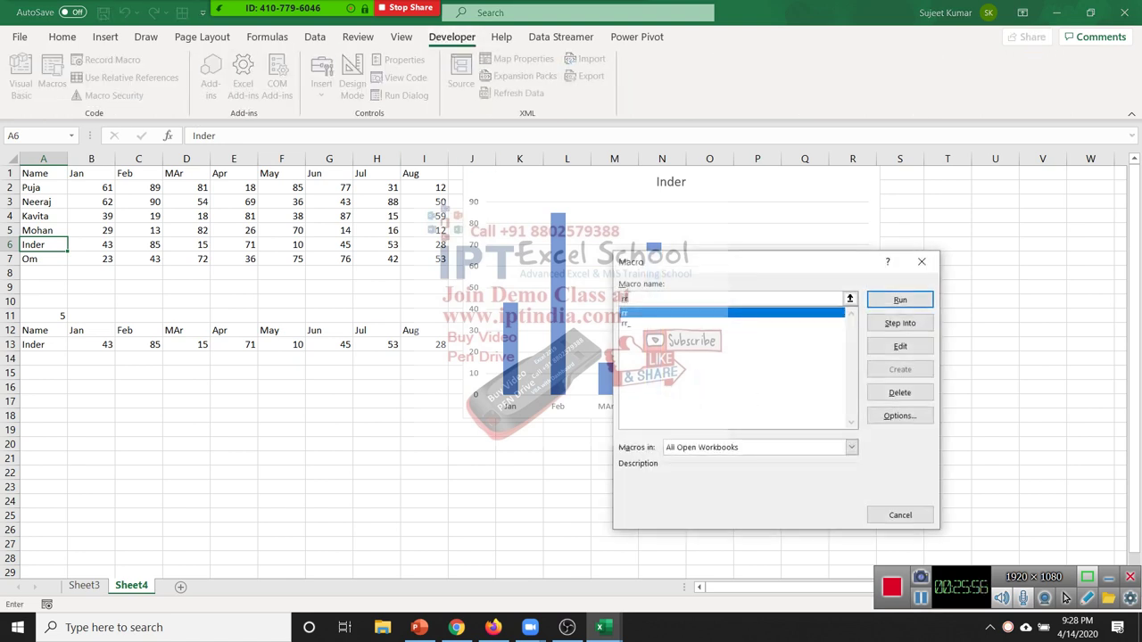
{"action": "key", "text": "Return"}
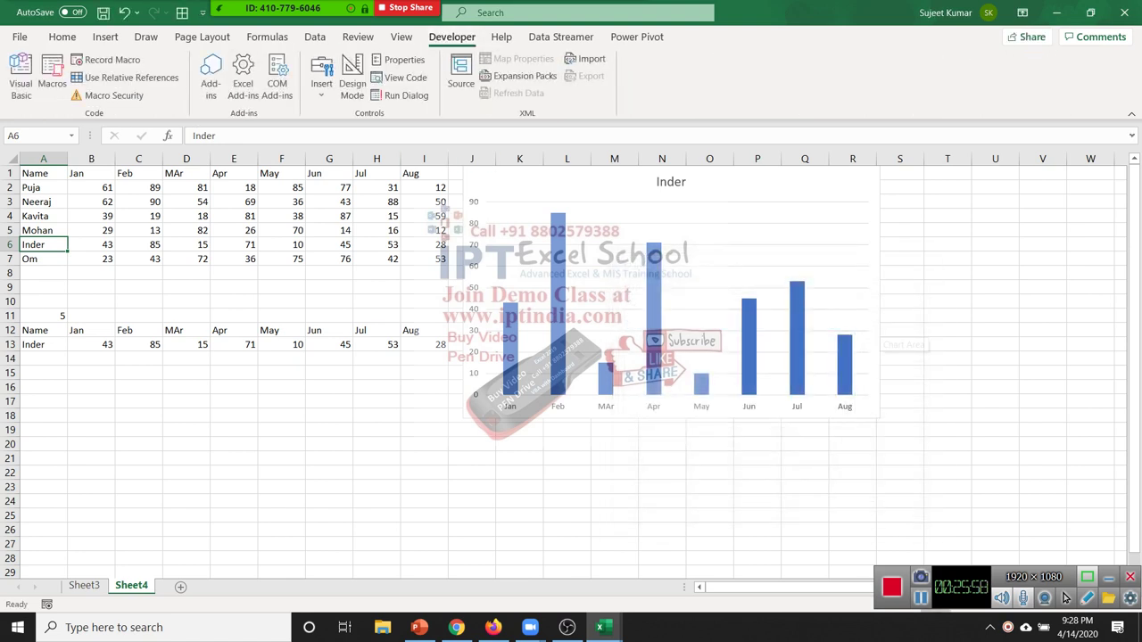
{"action": "key", "text": "ctrl+Tab"}
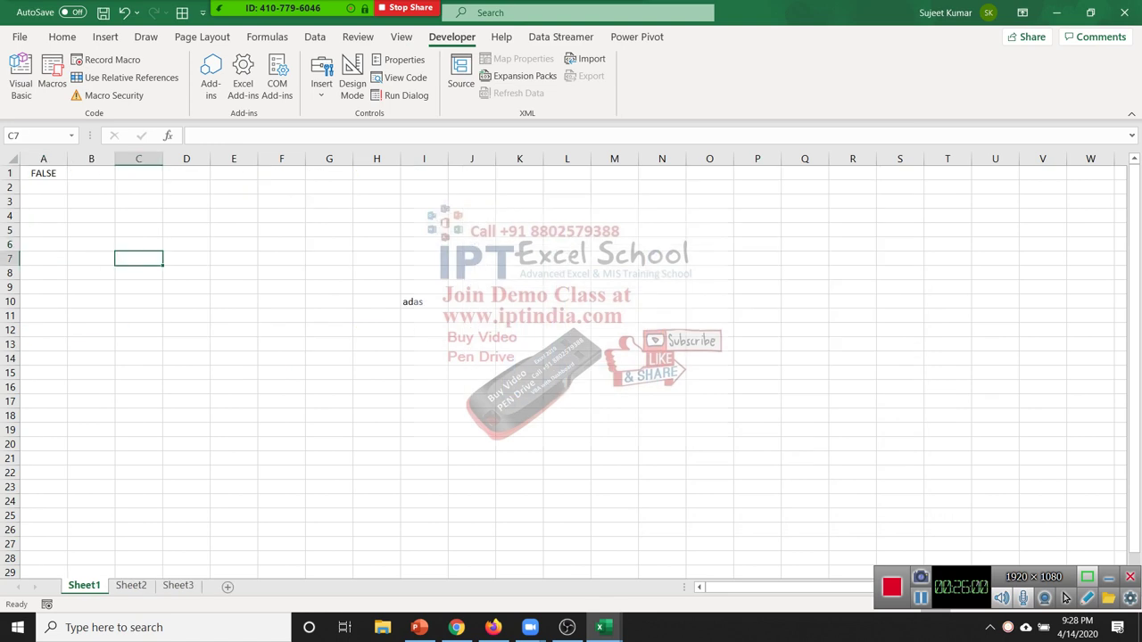
{"action": "mouse_move", "coordinate": [600, 628]}
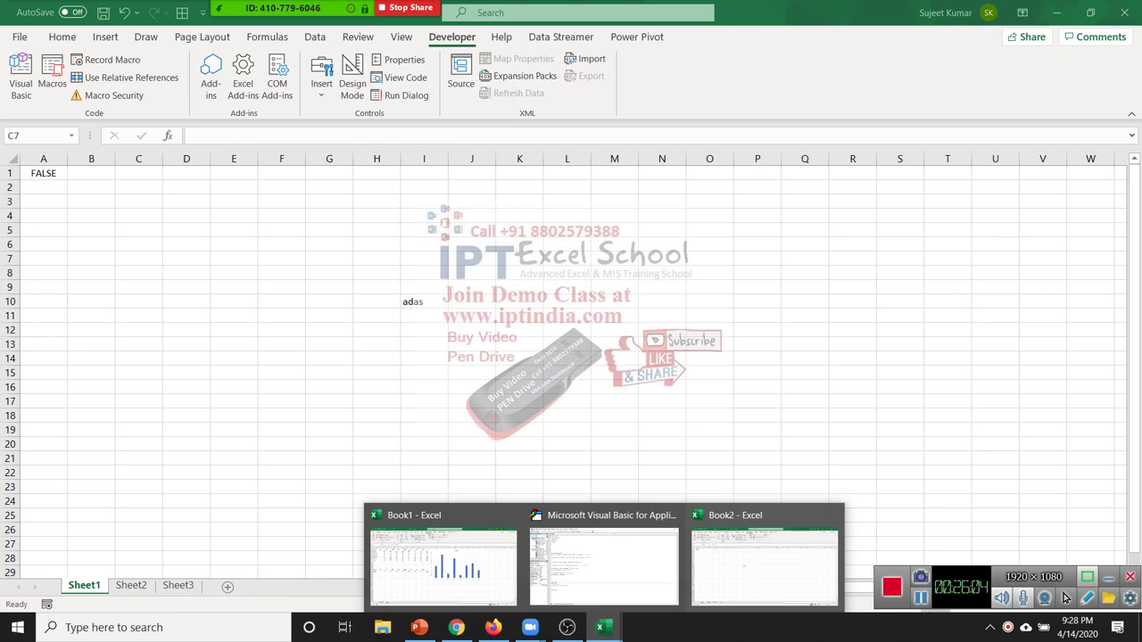
{"action": "left_click", "coordinate": [604, 562]}
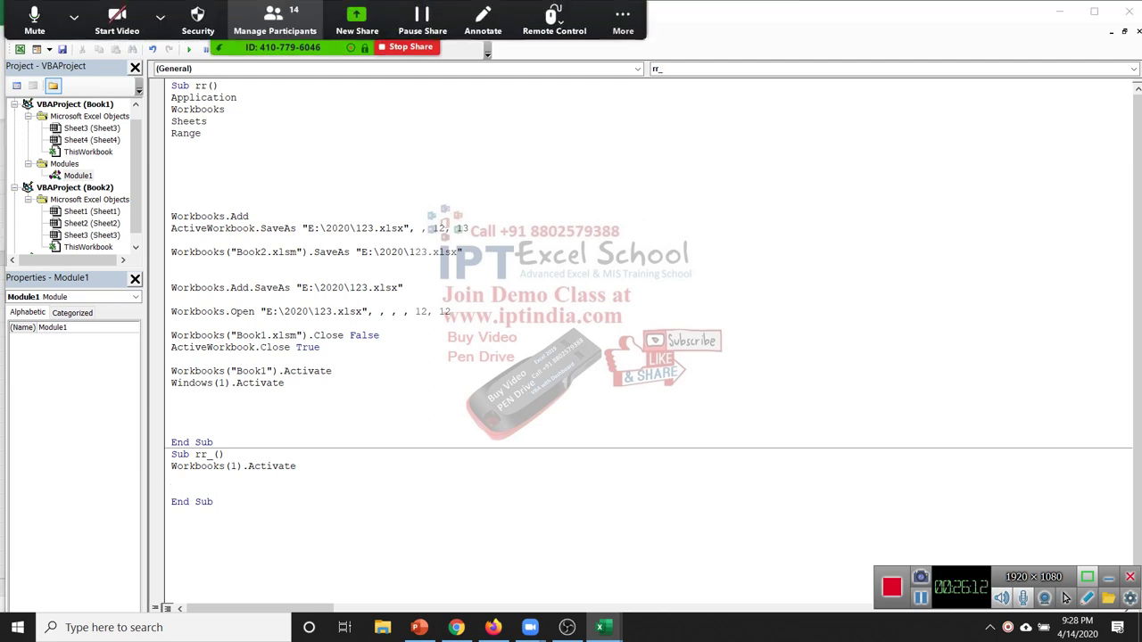
{"action": "left_click", "coordinate": [275, 9]}
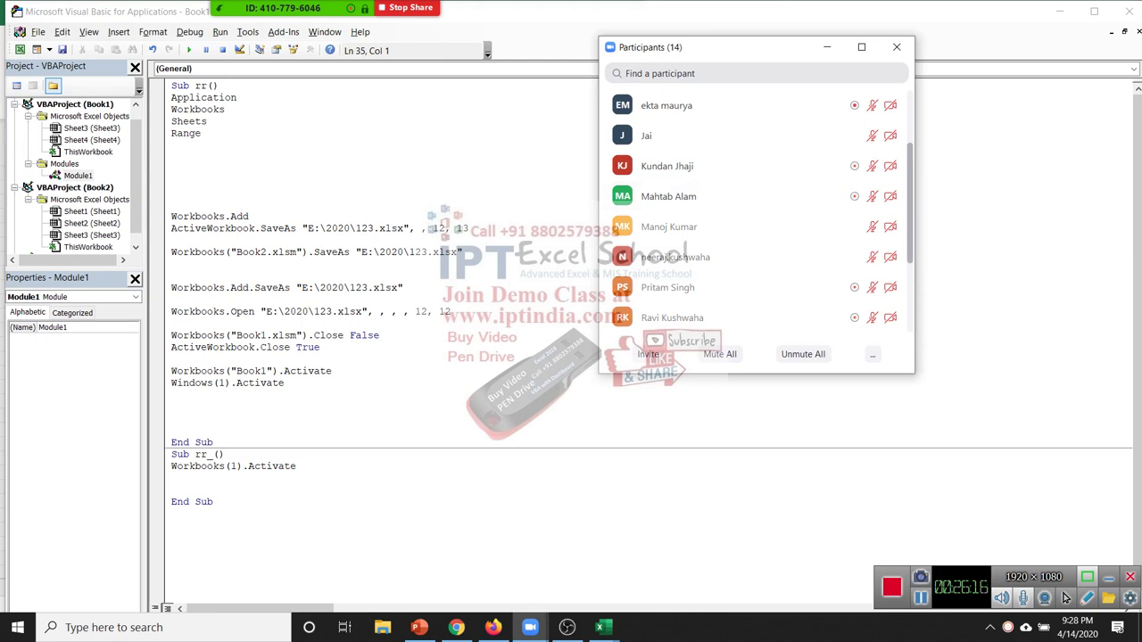
{"action": "scroll", "coordinate": [803, 259], "scroll_direction": "down", "scroll_amount": 3}
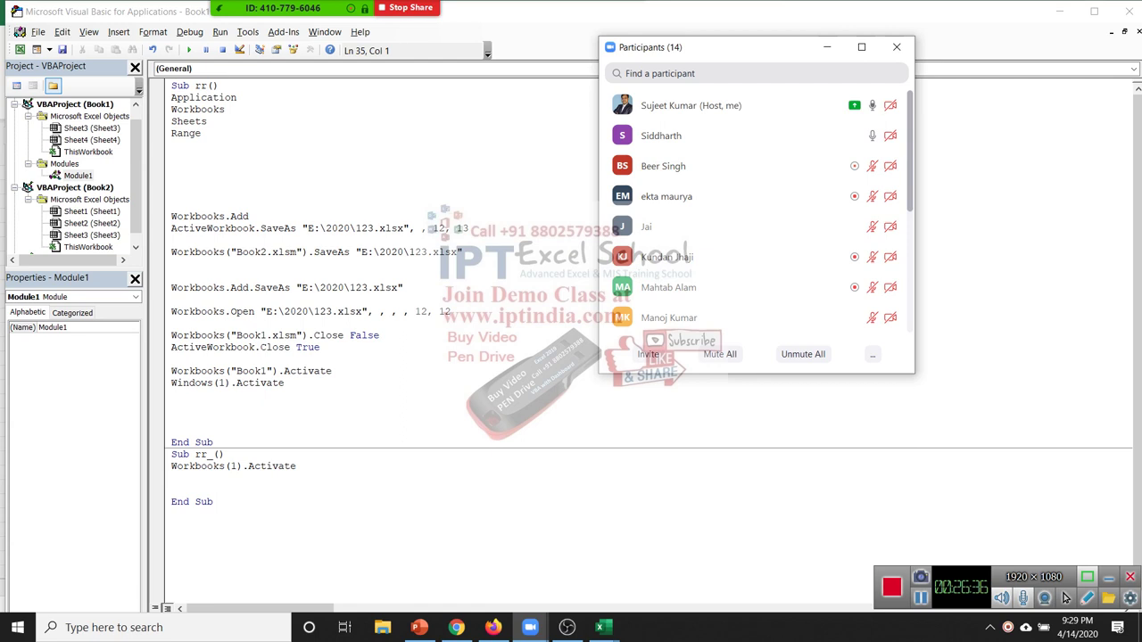
{"action": "left_click", "coordinate": [897, 47]}
{"action": "left_click", "coordinate": [173, 406]}
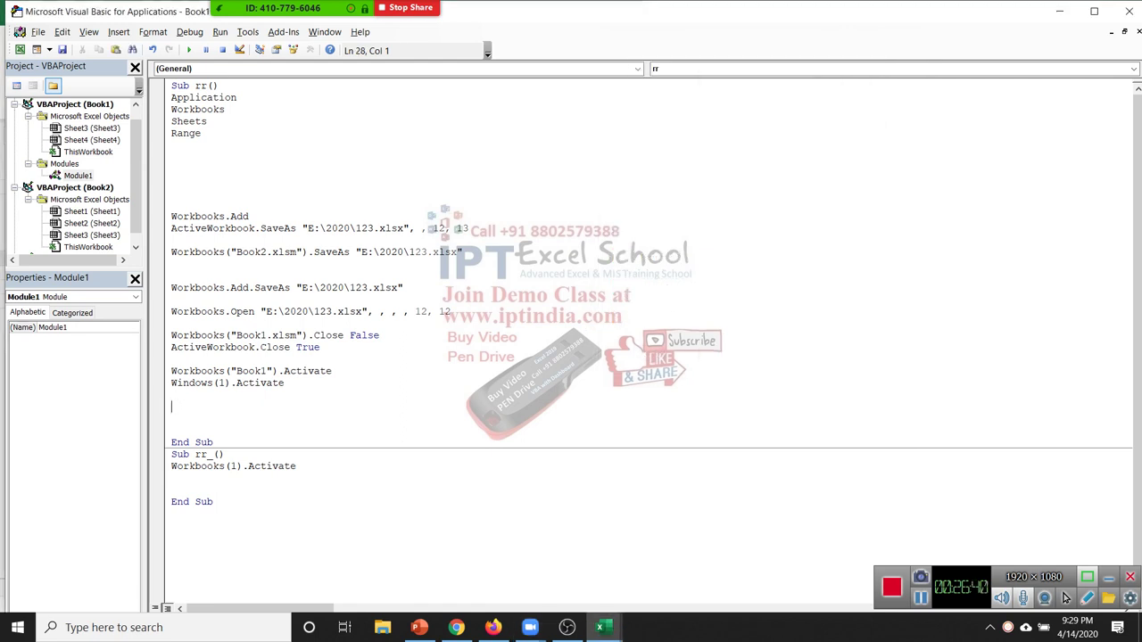
- Check the meeting group chat, then close it
{"action": "double_click", "coordinate": [197, 215]}
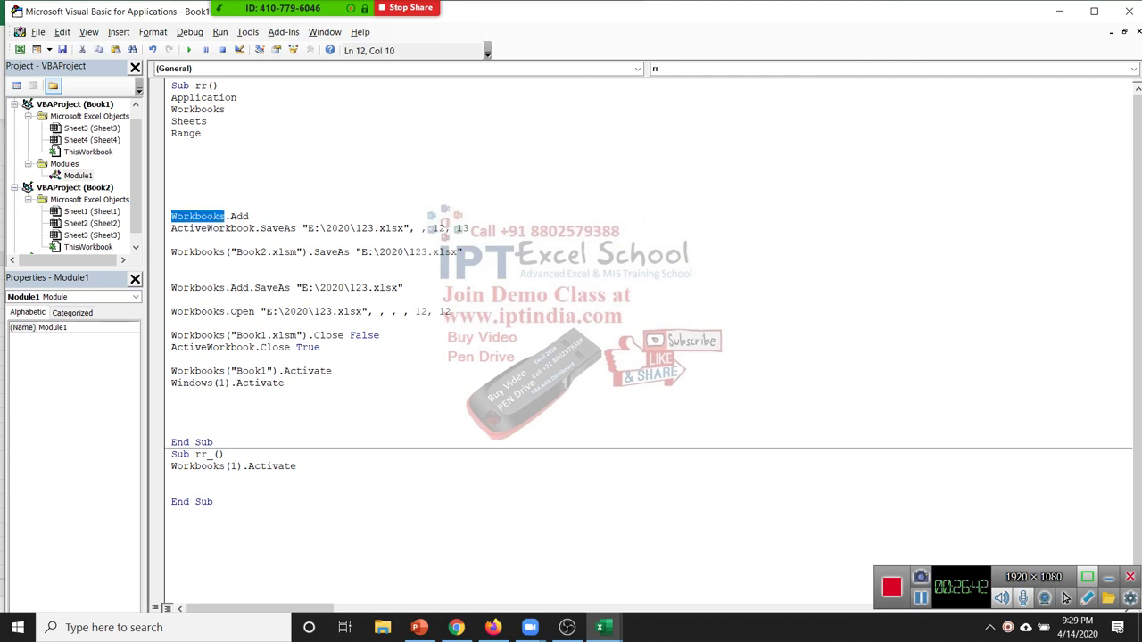
{"action": "double_click", "coordinate": [212, 228]}
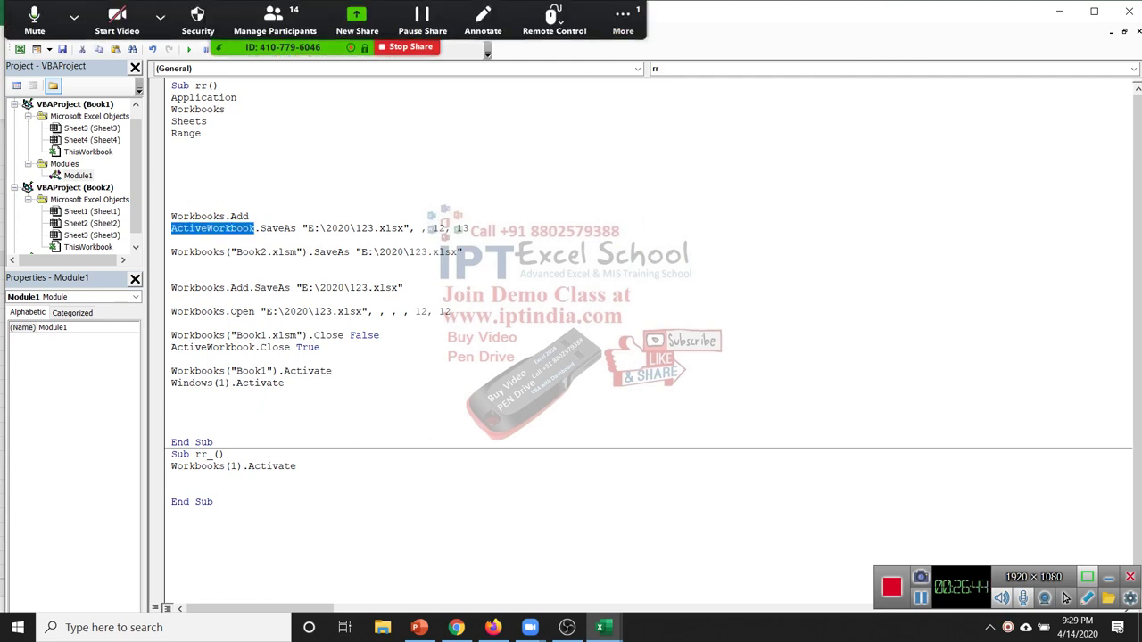
{"action": "left_click", "coordinate": [622, 18]}
{"action": "left_click", "coordinate": [633, 51]}
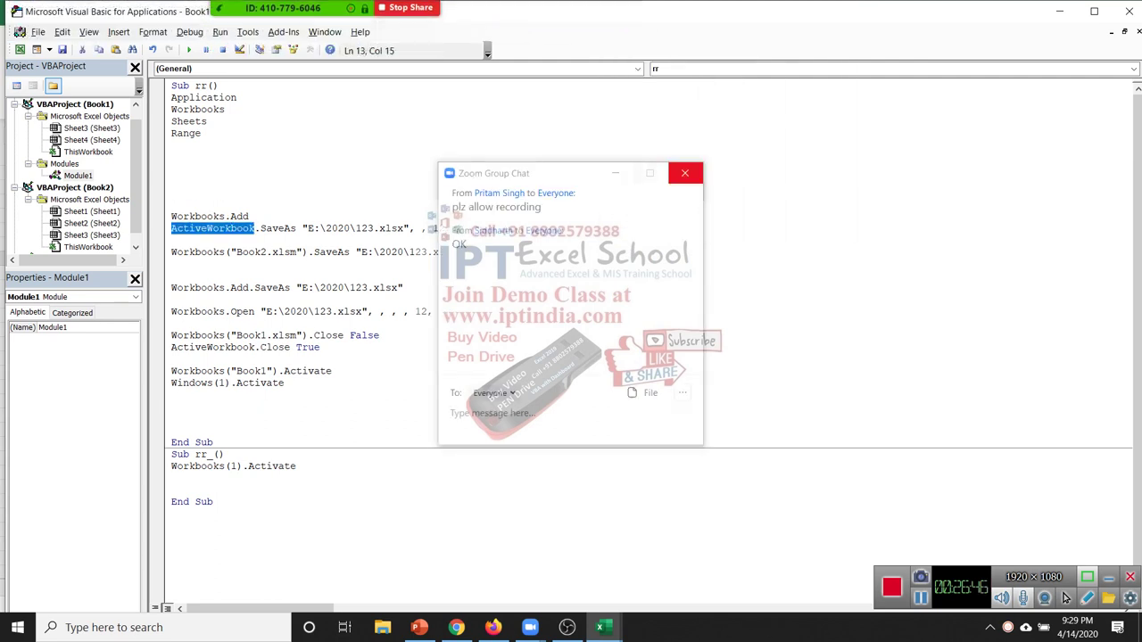
{"action": "left_click", "coordinate": [686, 173]}
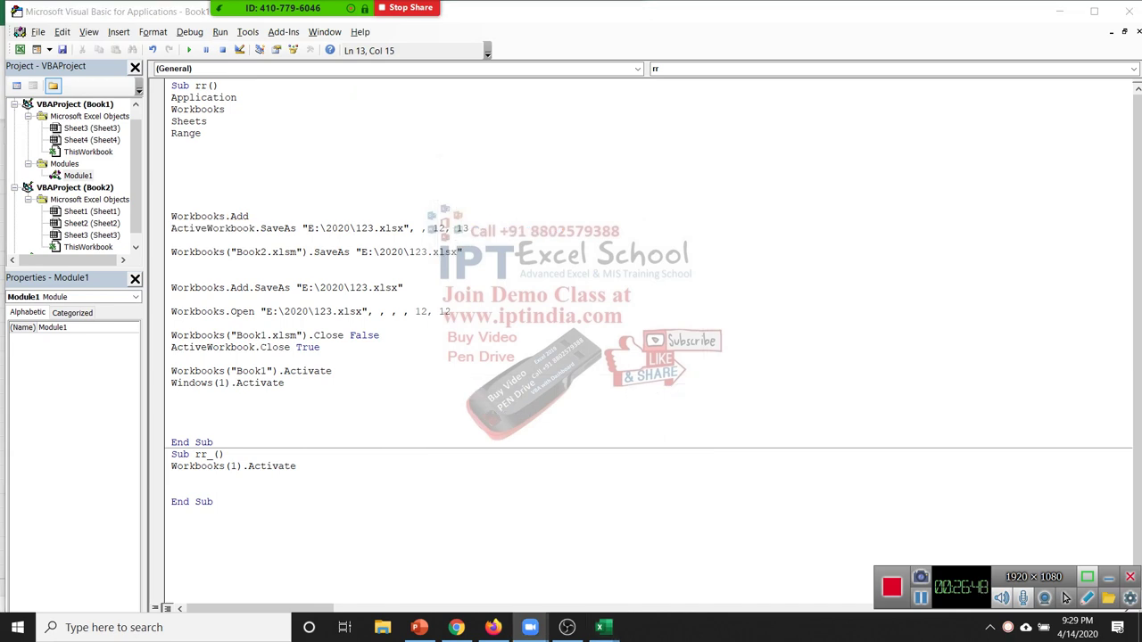
- Copy ActiveWorkbook.Save onto a new line below Windows(1).Activate
{"action": "double_click", "coordinate": [283, 251]}
{"action": "left_click_drag", "start_coordinate": [283, 228], "coordinate": [170, 228]}
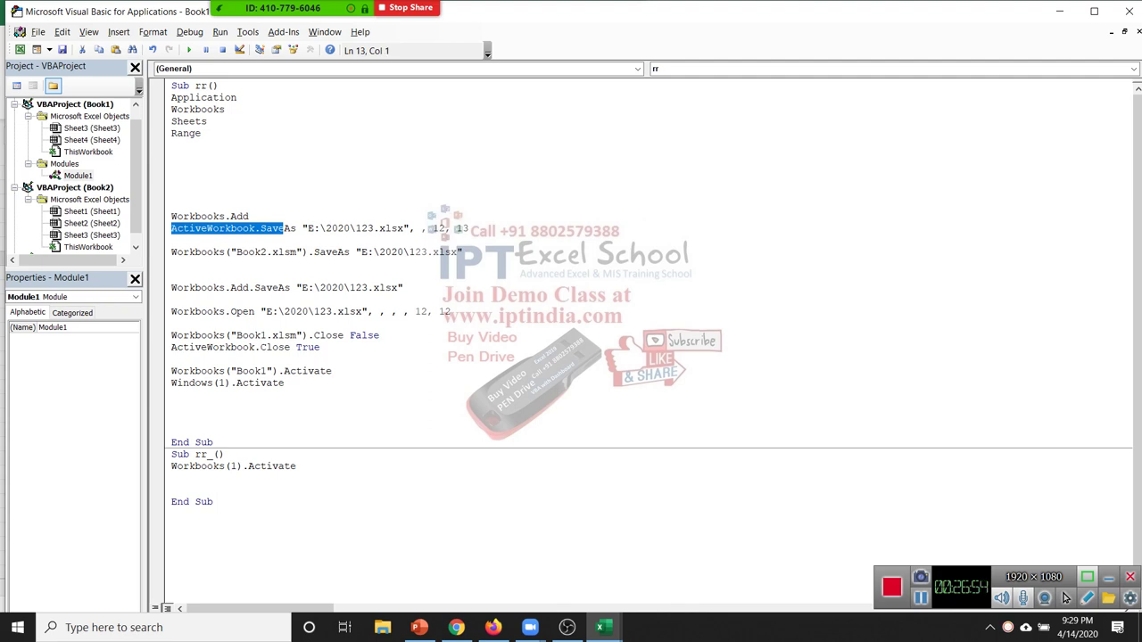
{"action": "left_click", "coordinate": [173, 395]}
{"action": "key", "text": "Return"}
{"action": "type", "text": "ActiveWorkbook.Save"}
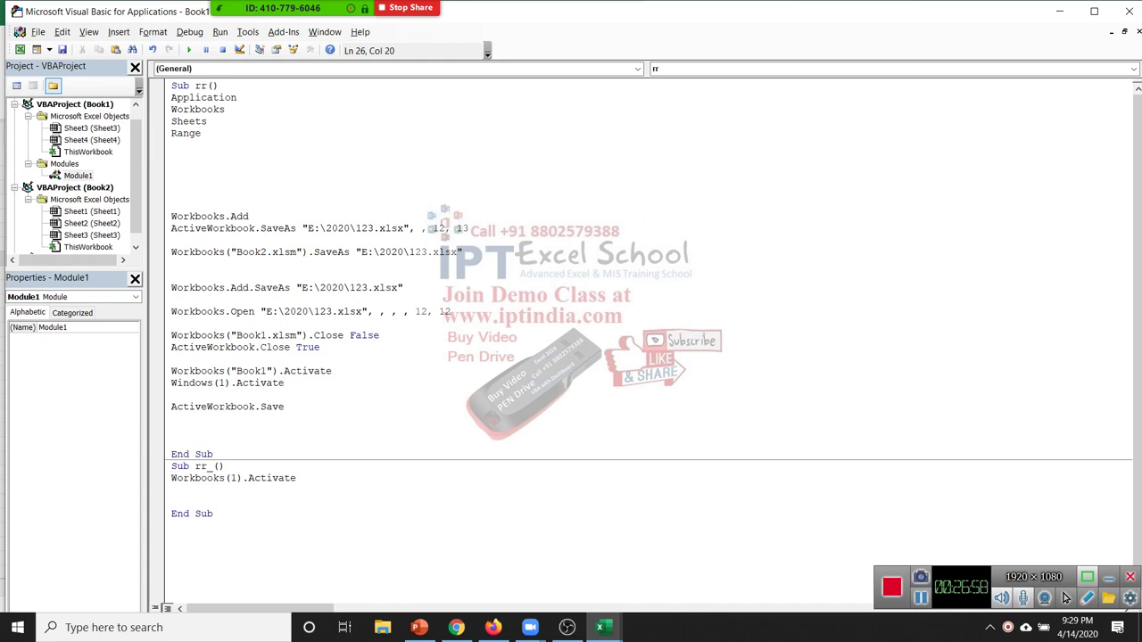
- Insert blank lines between the new ActiveWorkbook.Save line and End Sub
{"action": "double_click", "coordinate": [243, 311]}
{"action": "left_click", "coordinate": [260, 336]}
{"action": "double_click", "coordinate": [259, 335]}
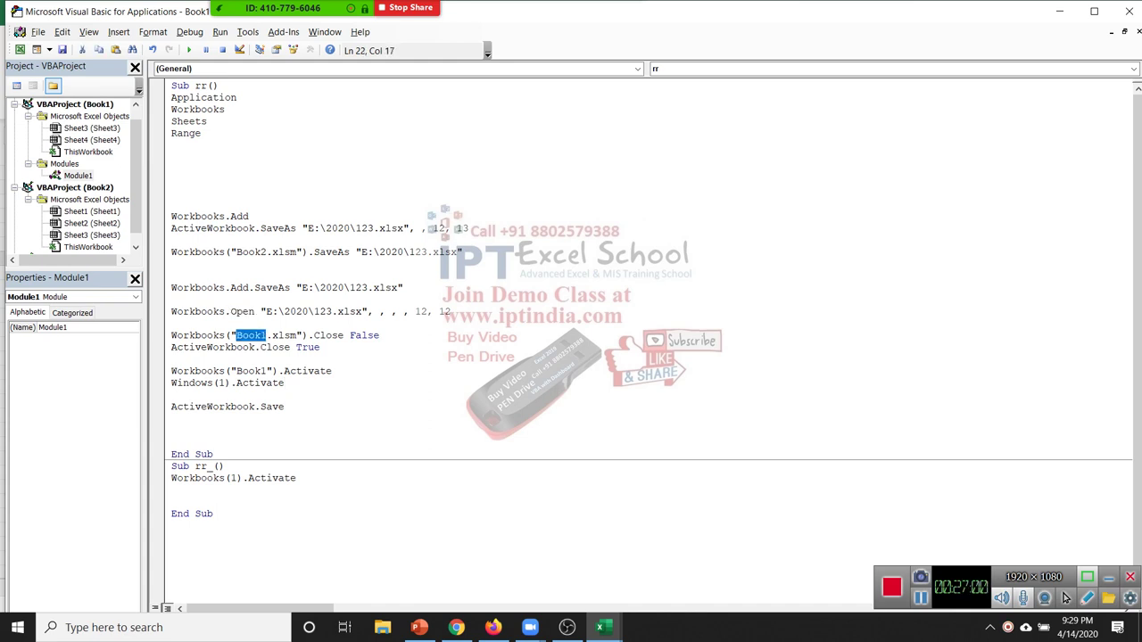
{"action": "left_click", "coordinate": [260, 371]}
{"action": "double_click", "coordinate": [271, 407]}
{"action": "left_click", "coordinate": [171, 430]}
{"action": "key", "text": "Return"}
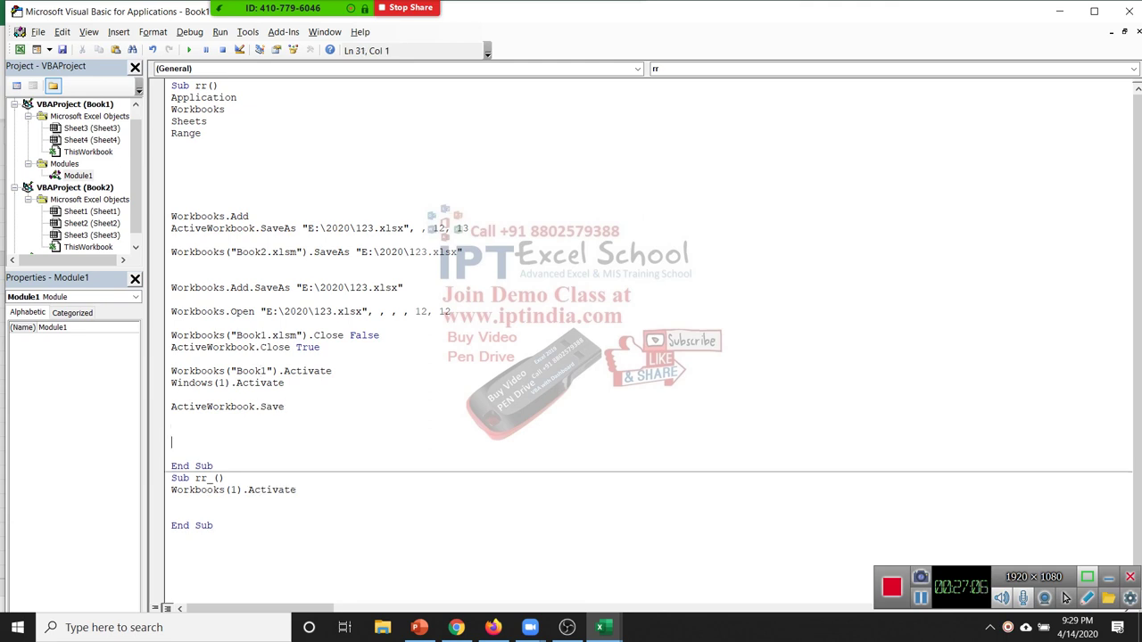
{"action": "left_click", "coordinate": [172, 431]}
{"action": "key", "text": "Return"}
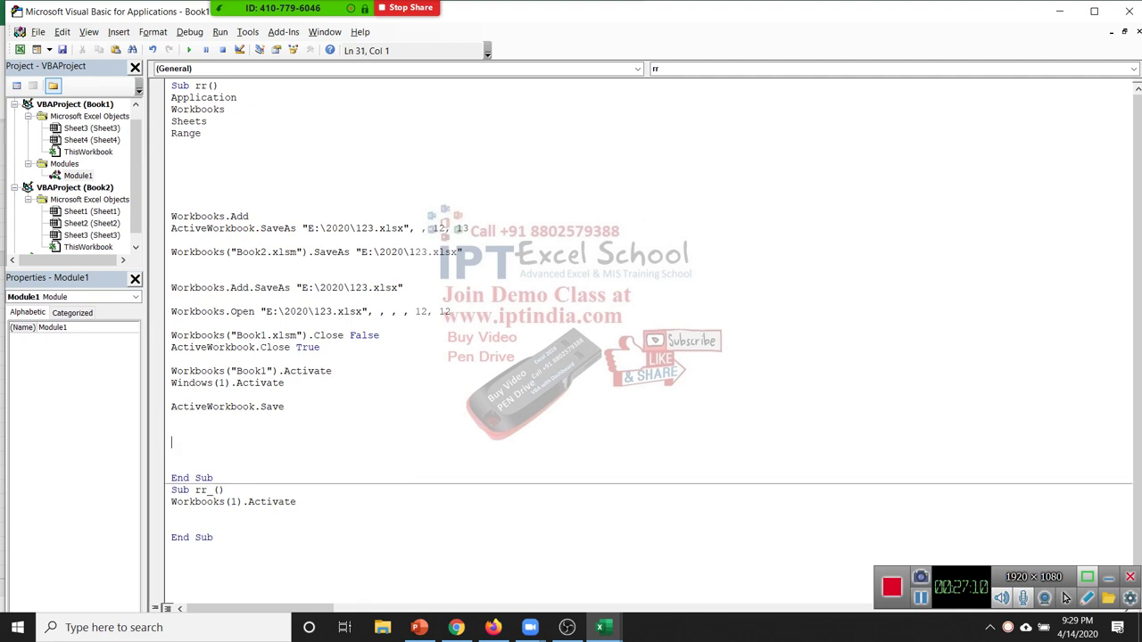
- Start the empty line with ActiveWorkbook, copied from the Save line
{"action": "type", "text": "workbooks"}
{"action": "type", "text": "."}
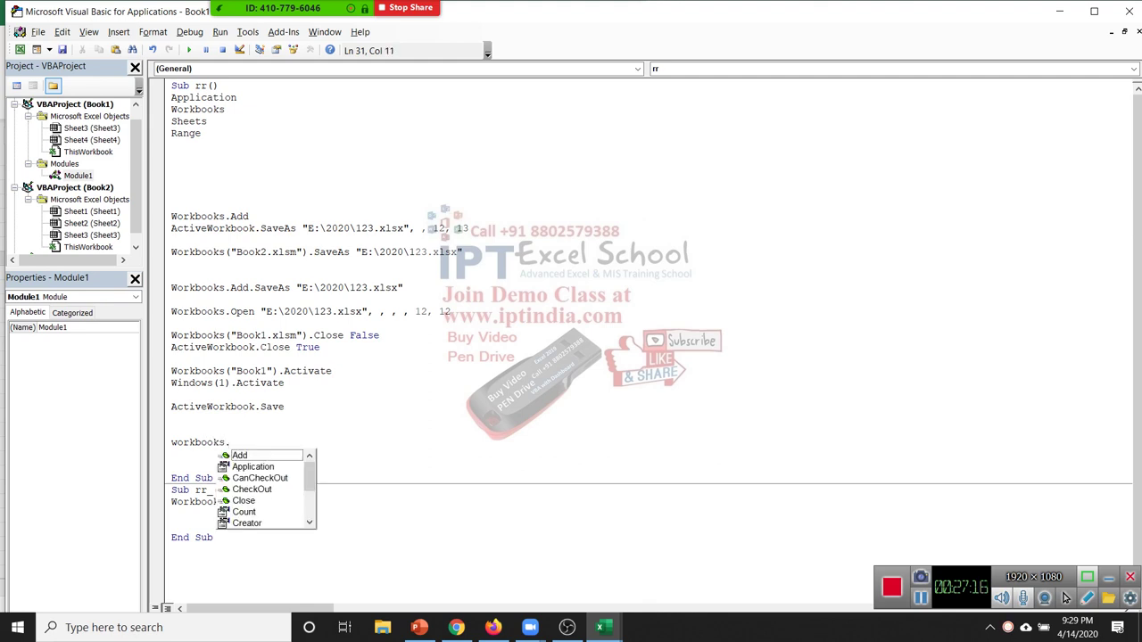
{"action": "key", "text": "Escape"}
{"action": "key", "text": "BackSpace"}
{"action": "key", "text": "BackSpace"}
{"action": "key", "text": "BackSpace"}
{"action": "key", "text": "BackSpace"}
{"action": "key", "text": "BackSpace"}
{"action": "key", "text": "BackSpace"}
{"action": "key", "text": "BackSpace"}
{"action": "key", "text": "Up"}
{"action": "key", "text": "Up"}
{"action": "key", "text": "Up"}
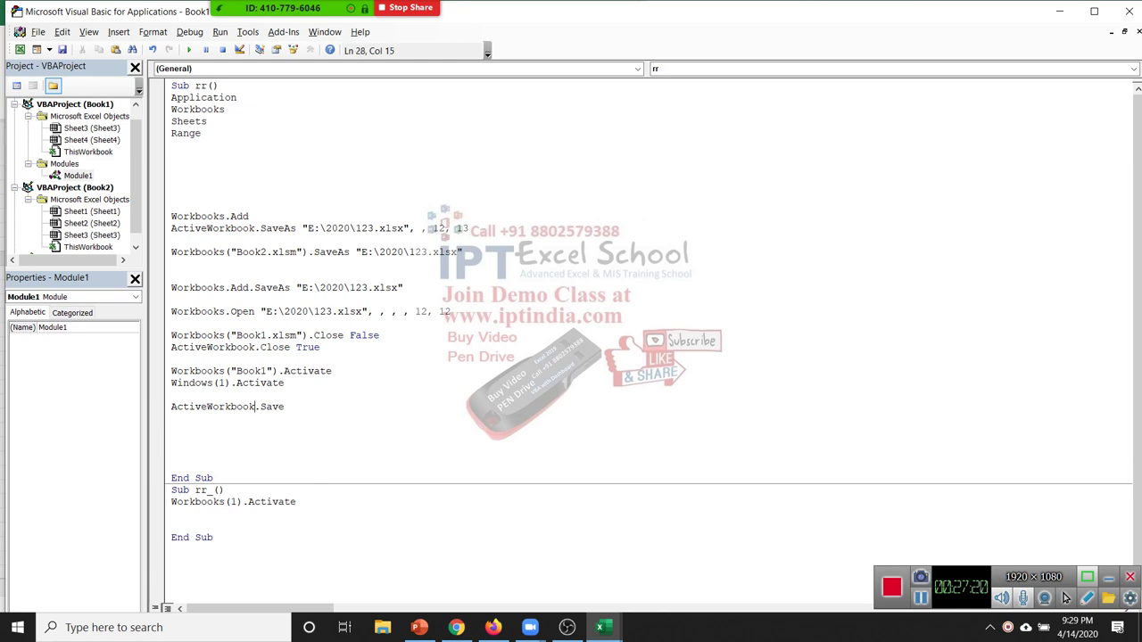
{"action": "key", "text": "ctrl+shift+Right"}
{"action": "key", "text": "ctrl+c"}
{"action": "key", "text": "Down"}
{"action": "key", "text": "Down"}
{"action": "key", "text": "Down"}
{"action": "key", "text": "ctrl+v"}
{"action": "type", "text": ".pa"}
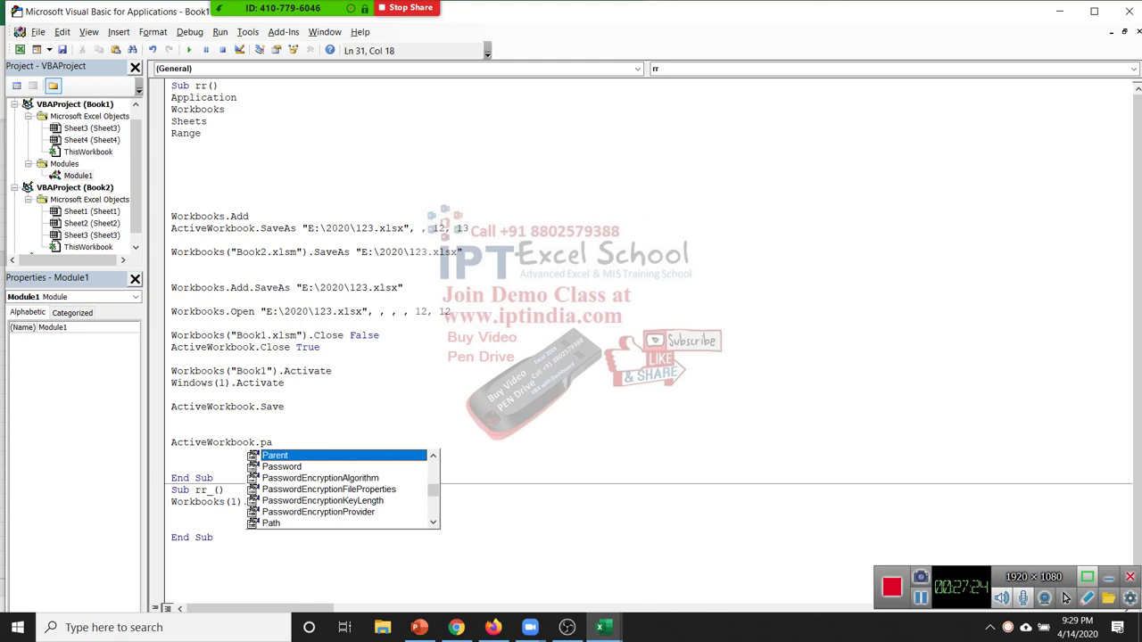
{"action": "key", "text": "BackSpace"}
{"action": "type", "text": "ro"}
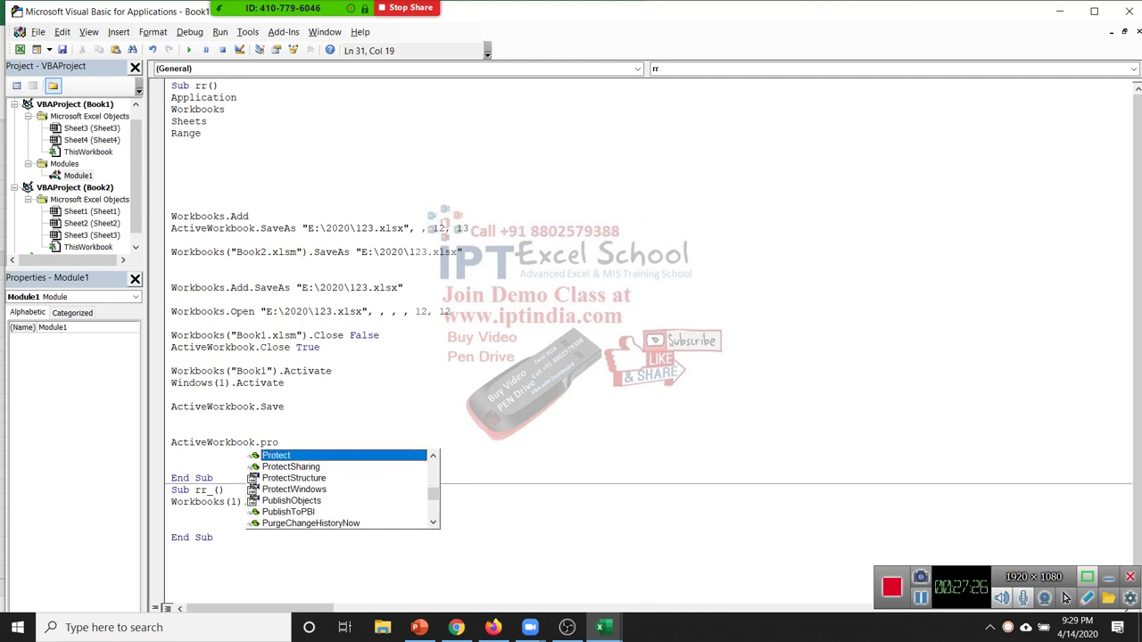
{"action": "key", "text": "space"}
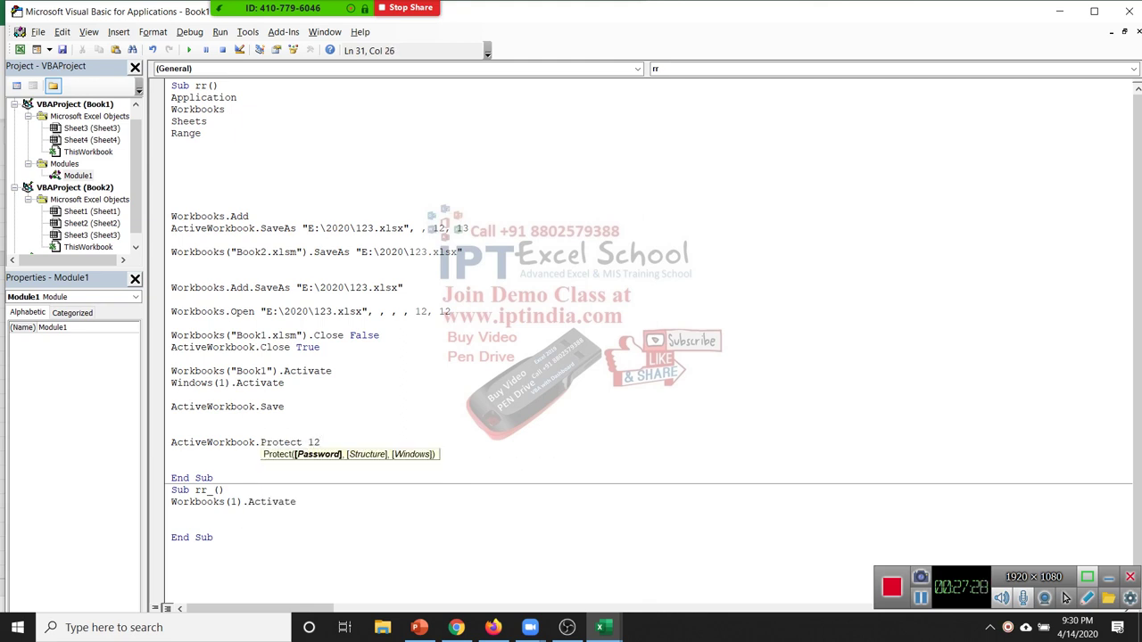
{"action": "key", "text": "alt+Tab"}
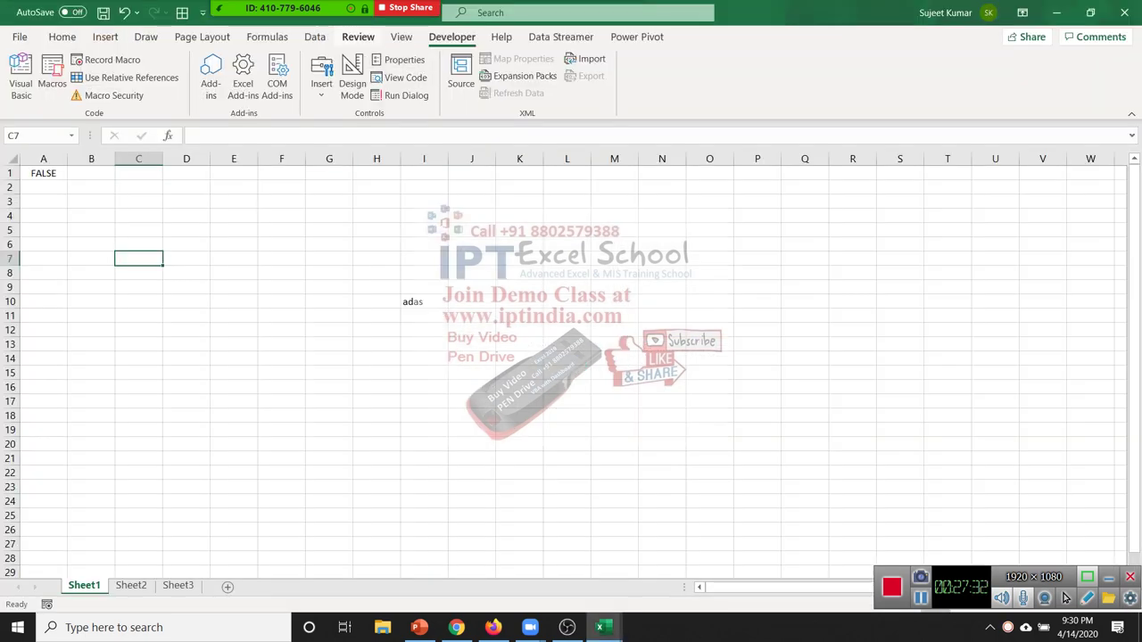
- Open Review > Protect Workbook's Protect Structure and Windows dialog and cancel it unused
{"action": "left_click", "coordinate": [358, 36]}
{"action": "left_click", "coordinate": [602, 76]}
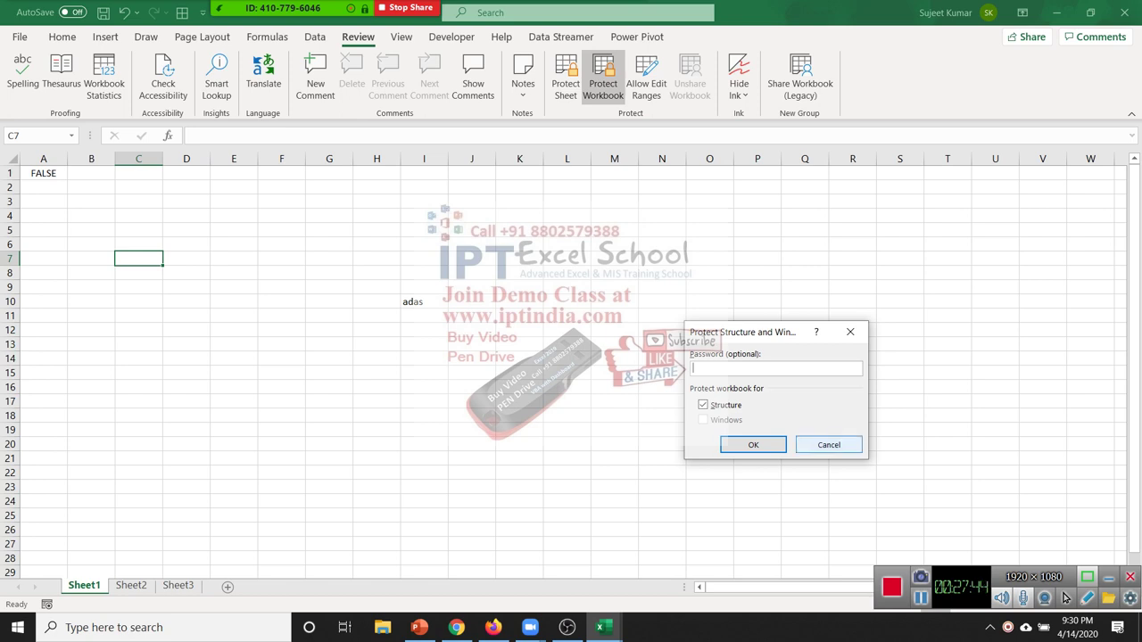
{"action": "left_click", "coordinate": [829, 445]}
{"action": "left_click", "coordinate": [472, 401]}
{"action": "key", "text": "alt+F11"}
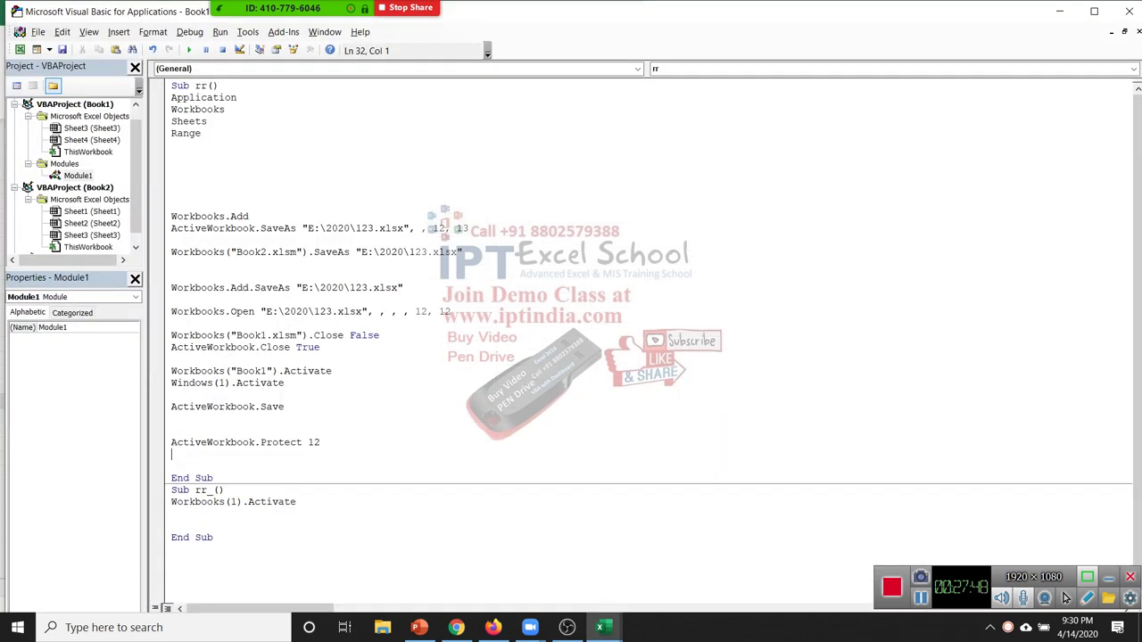
{"action": "left_click_drag", "start_coordinate": [172, 228], "coordinate": [467, 229]}
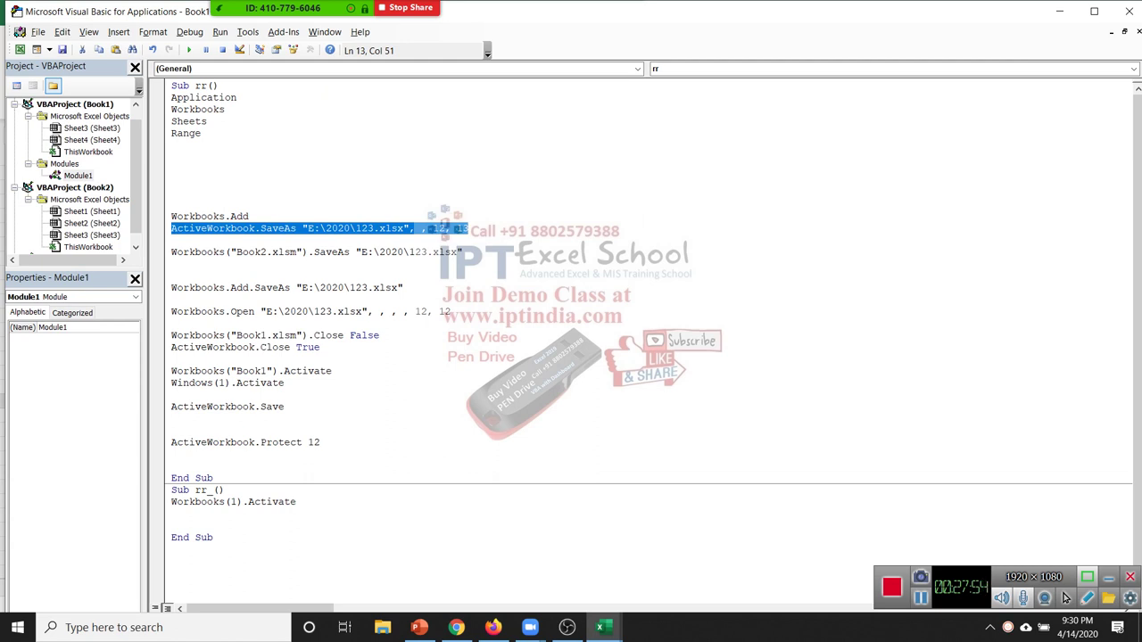
{"action": "double_click", "coordinate": [212, 443]}
{"action": "key", "text": "Down"}
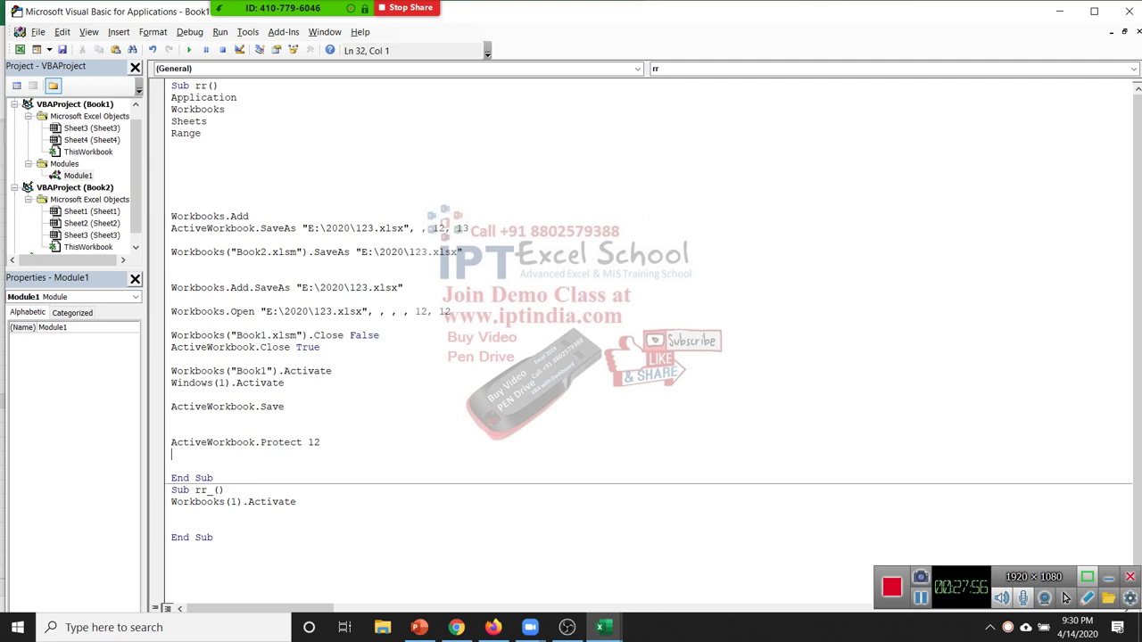
{"action": "key", "text": "Return"}
{"action": "key", "text": "ctrl+v"}
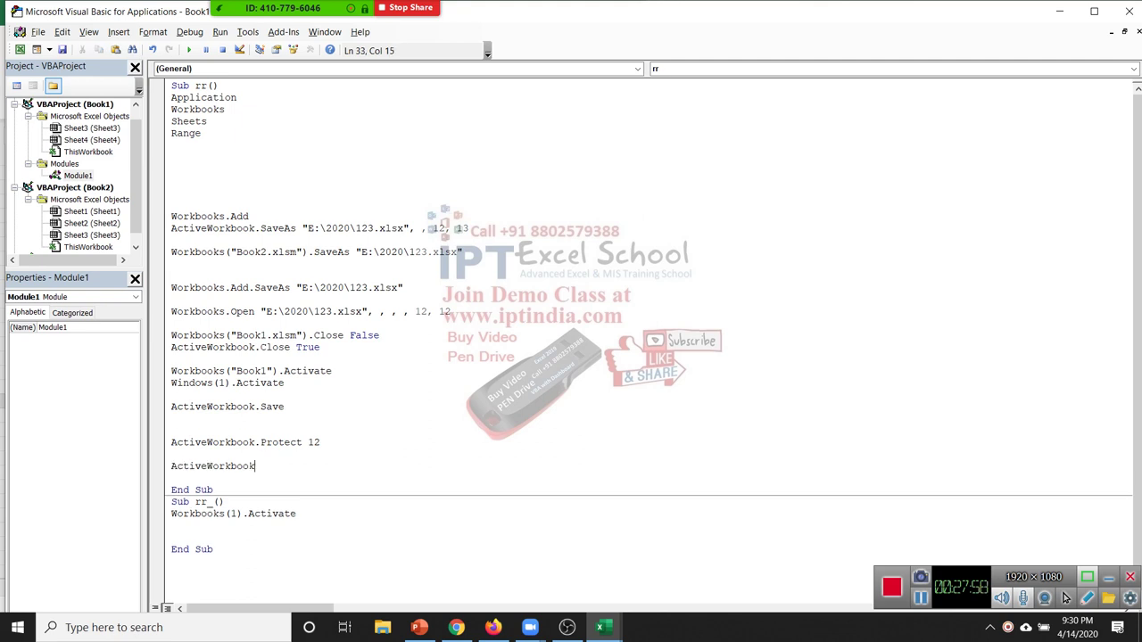
{"action": "type", "text": ".pas"}
{"action": "key", "text": "Down"}
{"action": "key", "text": "Up"}
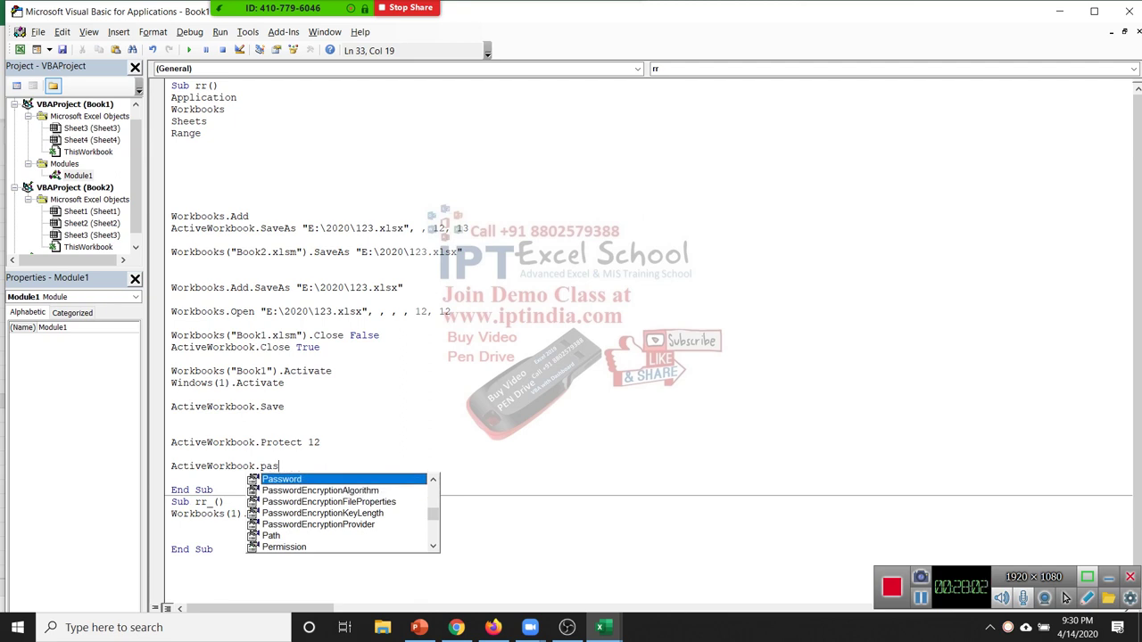
{"action": "key", "text": "Tab"}
{"action": "type", "text": "="}
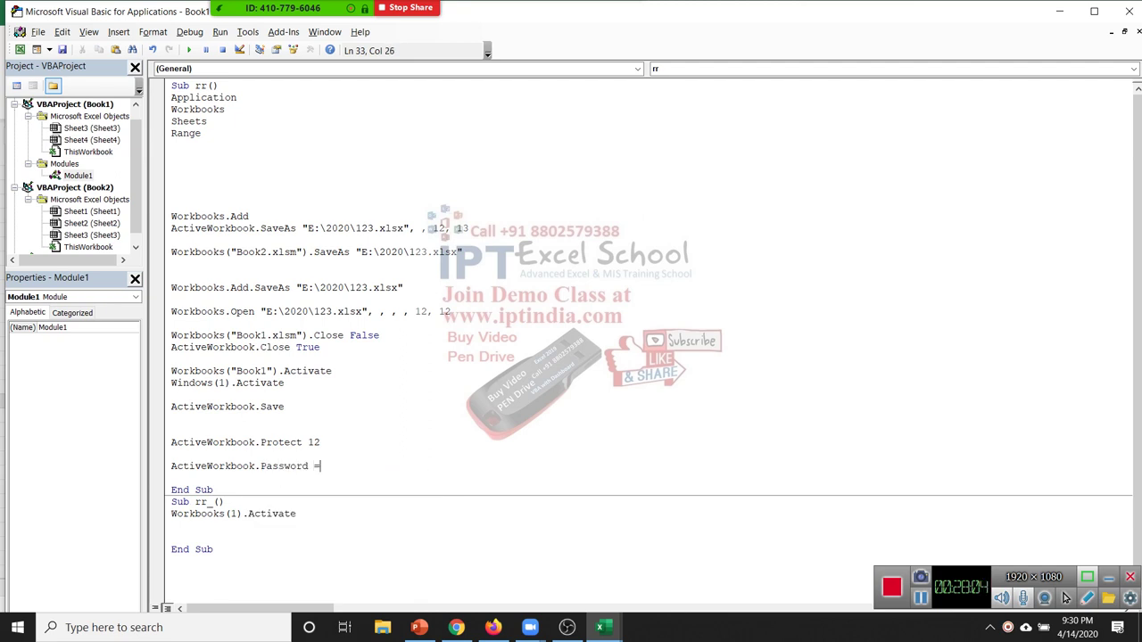
{"action": "key", "text": "Return"}
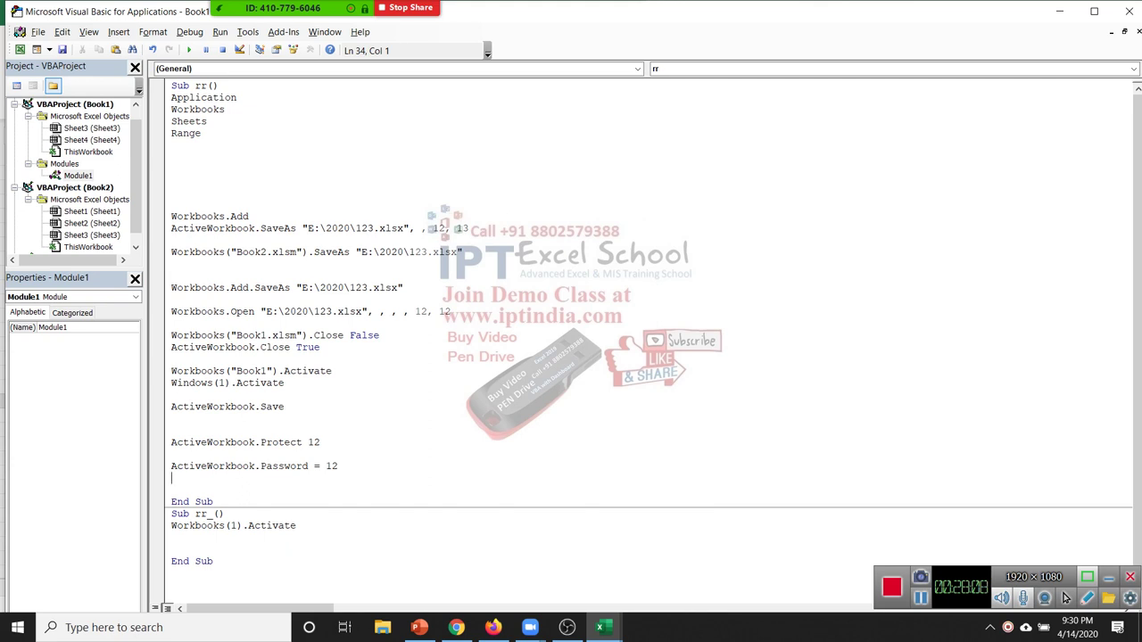
- Highlight the earlier workbook statements, then the new Password line, for review
{"action": "mouse_move", "coordinate": [320, 442]}
{"action": "left_mouse_down"}
{"action": "mouse_move", "coordinate": [206, 228]}
{"action": "mouse_move", "coordinate": [171, 229]}
{"action": "left_mouse_up"}
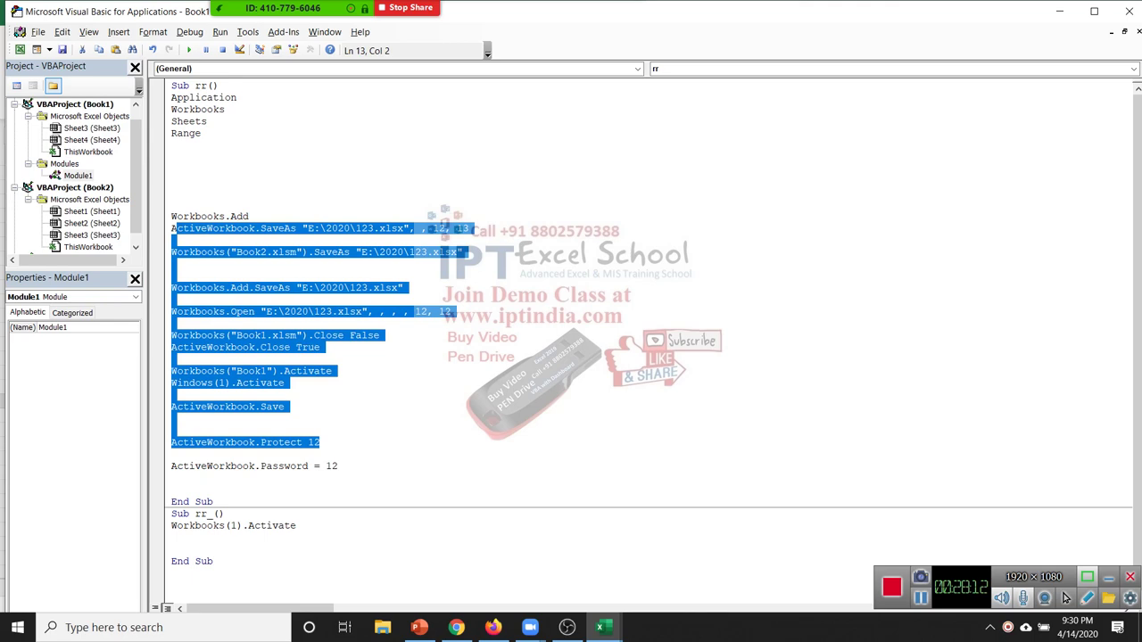
{"action": "left_click", "coordinate": [171, 465]}
{"action": "left_click_drag", "start_coordinate": [171, 466], "coordinate": [338, 466]}
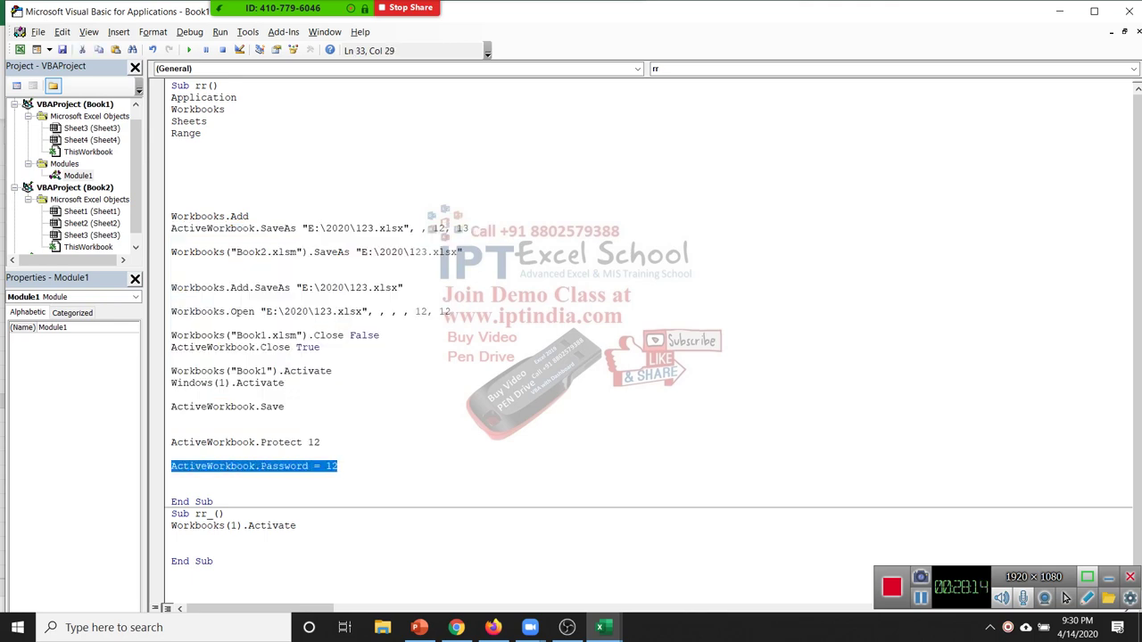
{"action": "key", "text": "alt+F11"}
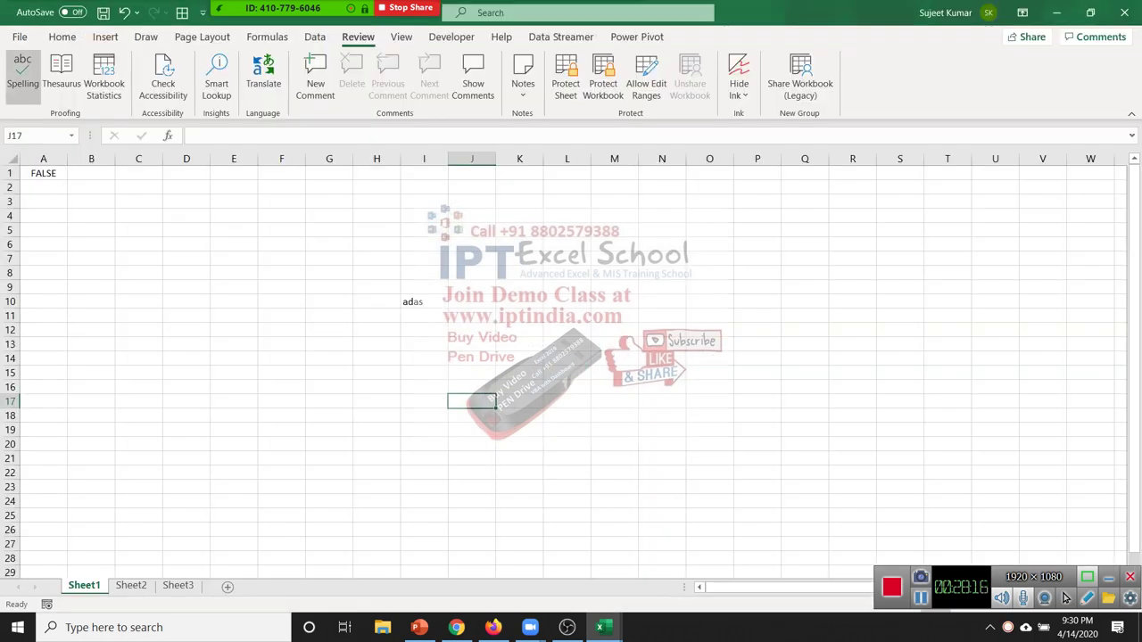
- Open File > Info > Protect Workbook > Encrypt with Password, then cancel without setting one
{"action": "key", "text": "alt+f"}
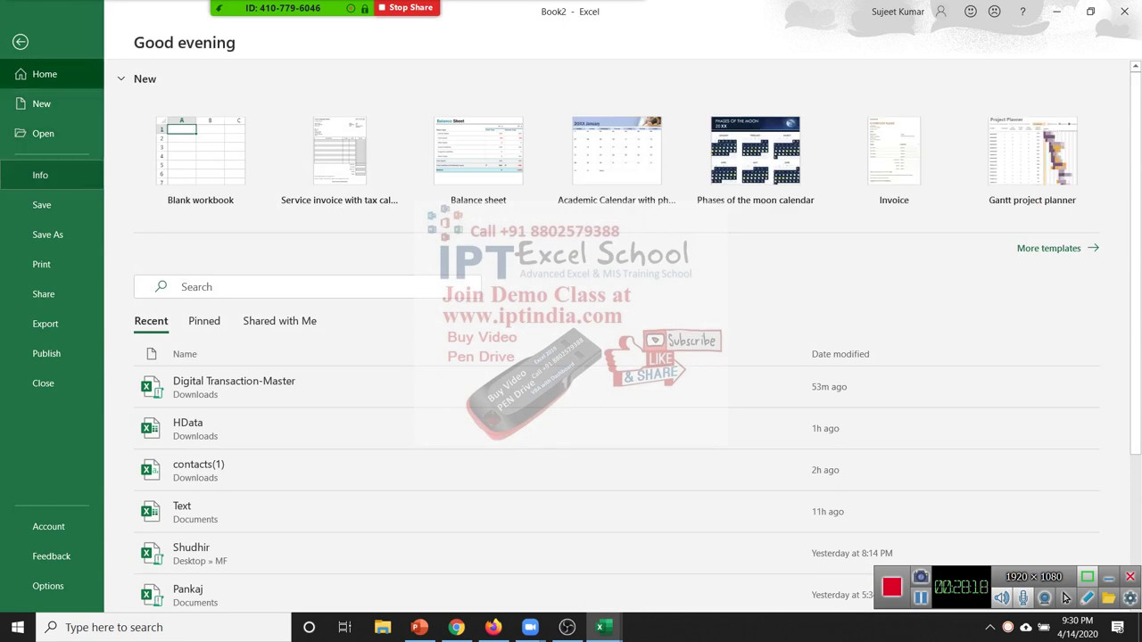
{"action": "key", "text": "i"}
{"action": "key", "text": "p"}
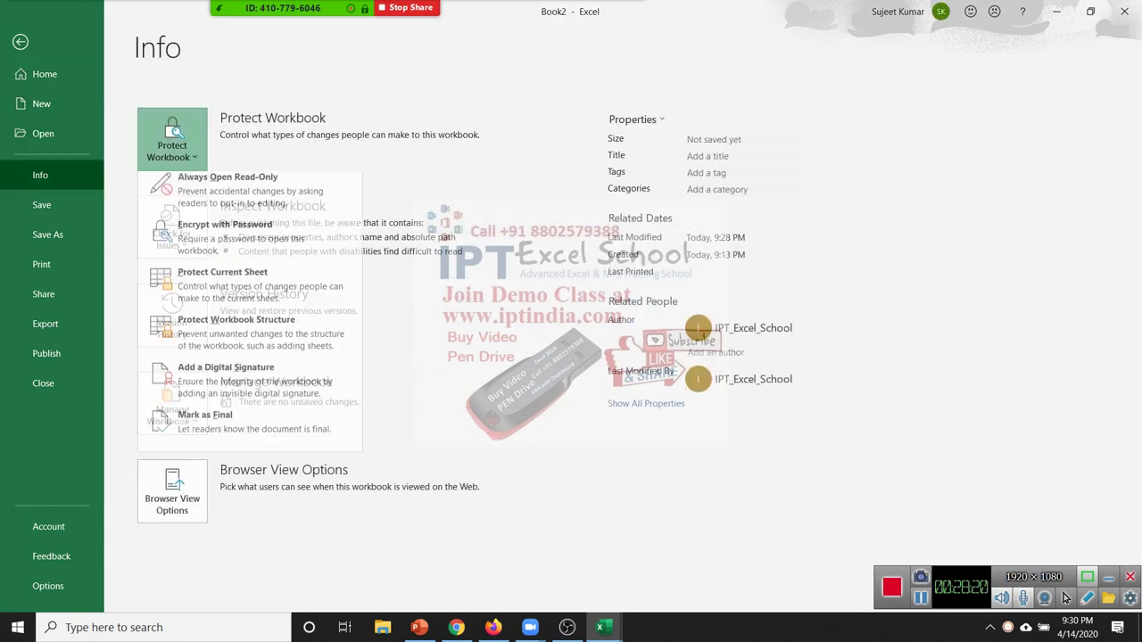
{"action": "key", "text": "e"}
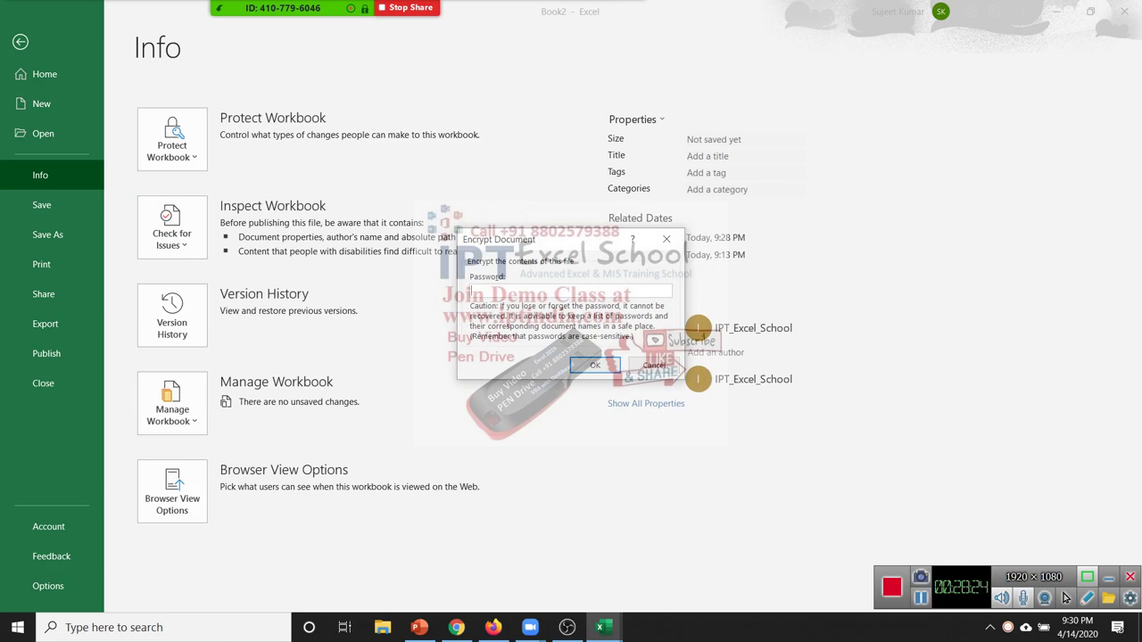
{"action": "key", "text": "Escape"}
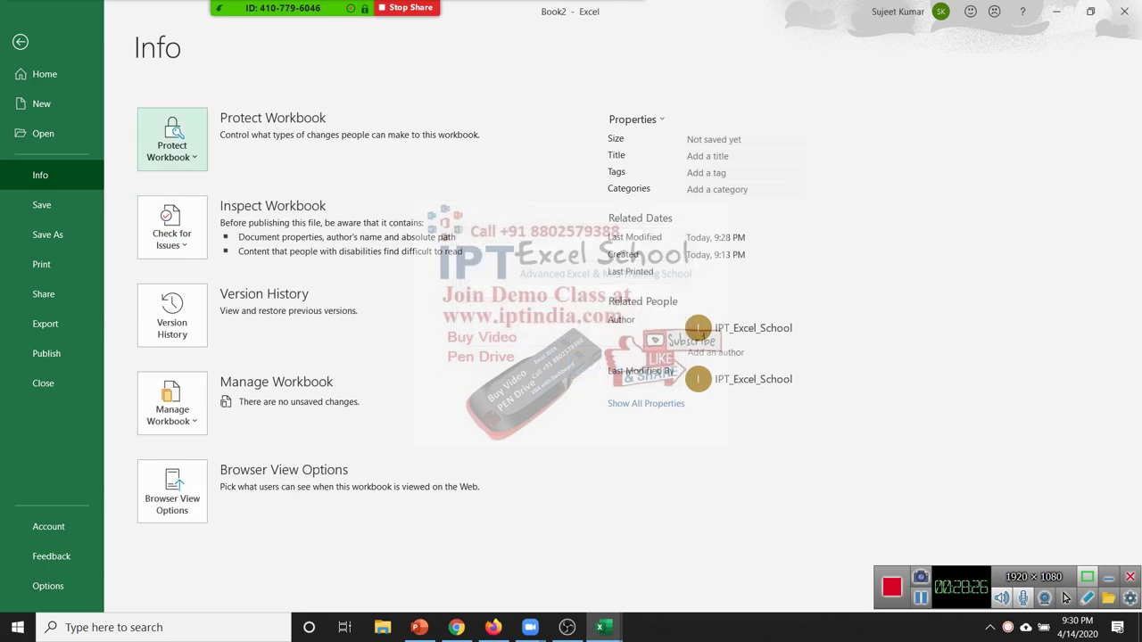
{"action": "key", "text": "Escape"}
{"action": "key", "text": "alt+F11"}
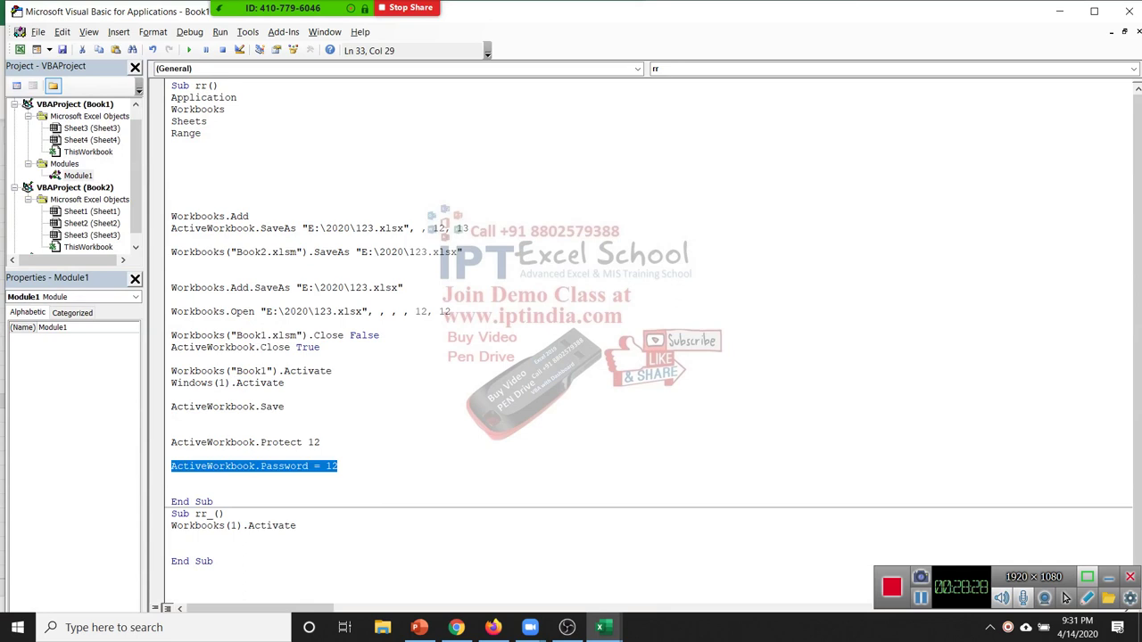
{"action": "key", "text": "ctrl+z"}
{"action": "key", "text": "ctrl+z"}
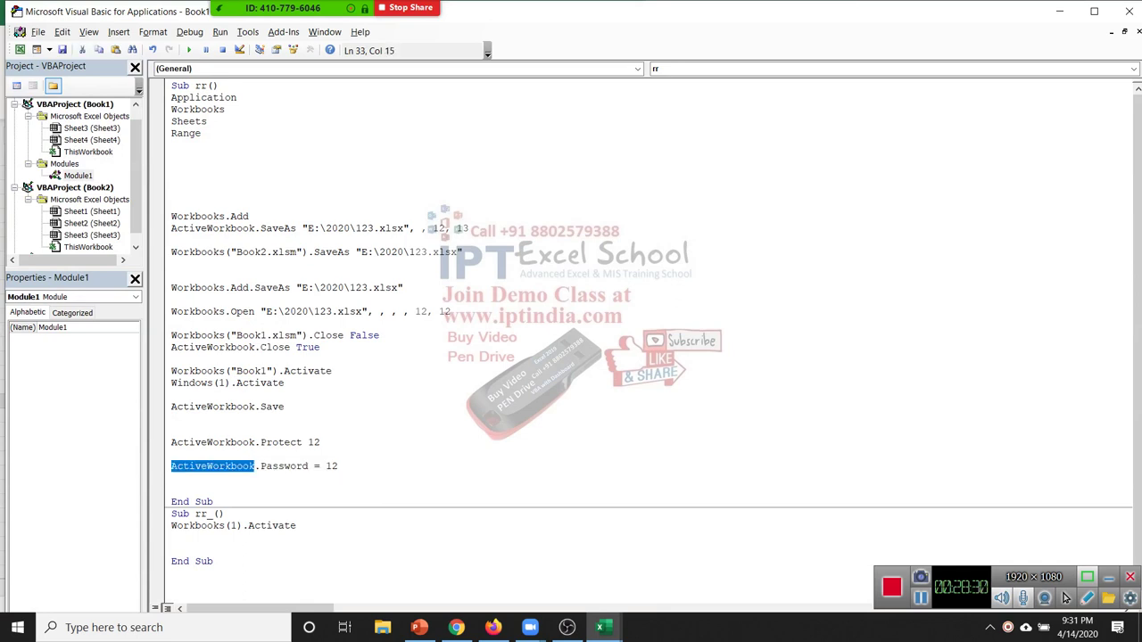
{"action": "key", "text": "Right"}
{"action": "key", "text": "Right"}
{"action": "key", "text": "shift+Right"}
{"action": "key", "text": "shift+Right"}
{"action": "key", "text": "shift+Right"}
{"action": "key", "text": "Right"}
{"action": "key", "text": "Right"}
{"action": "key", "text": "shift+Right"}
{"action": "key", "text": "shift+Right"}
{"action": "key", "text": "shift+Right"}
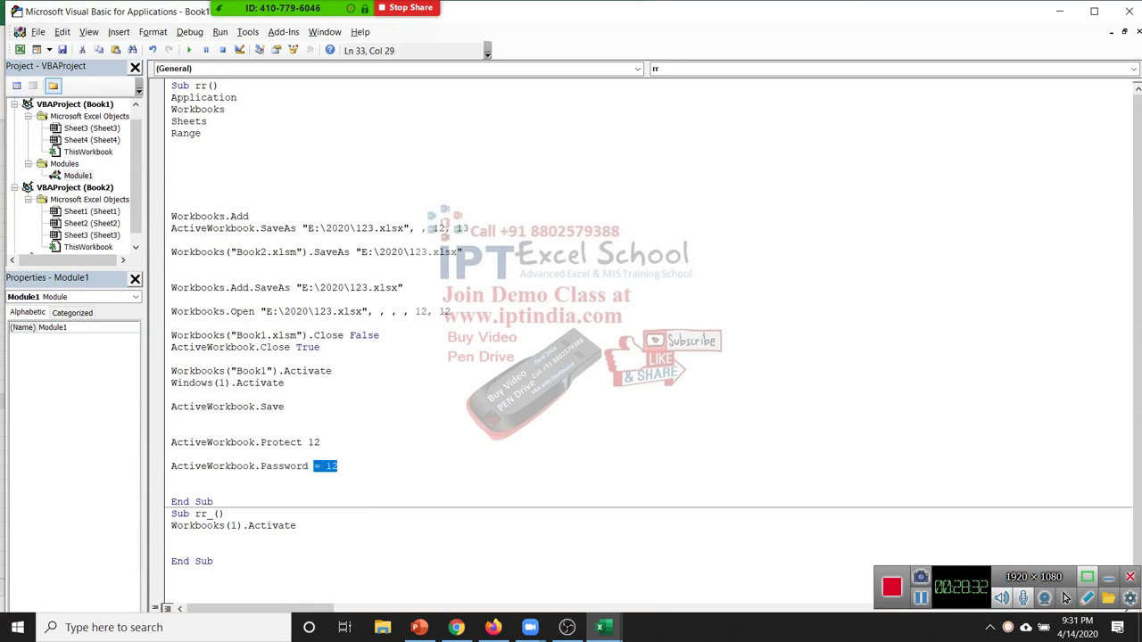
{"action": "key", "text": "Down"}
{"action": "key", "text": "Up"}
{"action": "key", "text": "ctrl+shift+Right"}
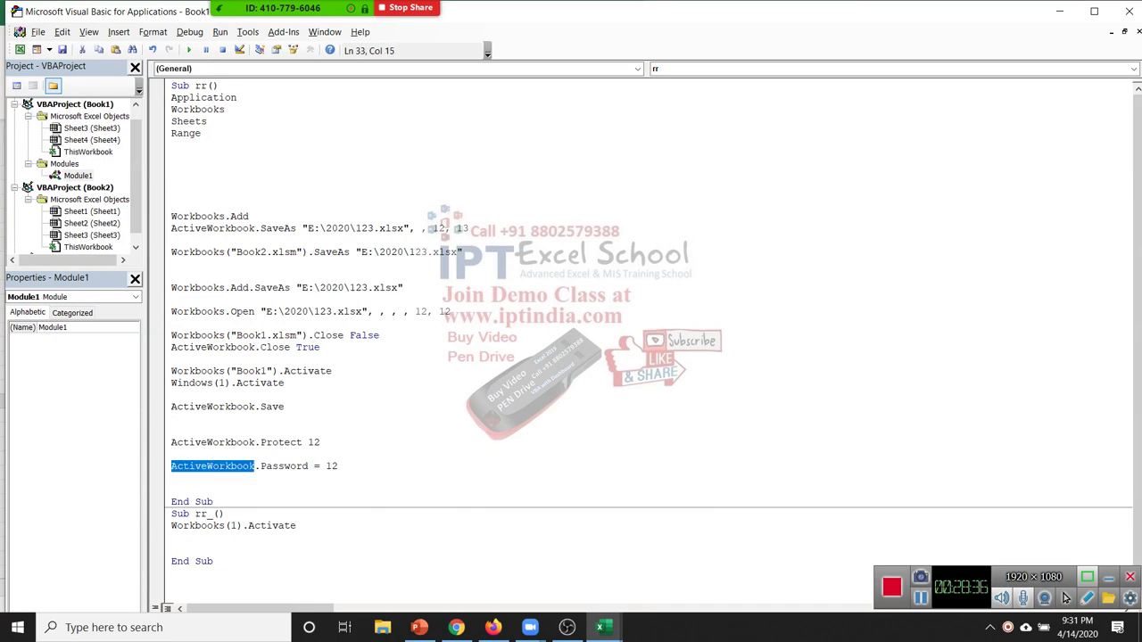
{"action": "key", "text": "Right"}
{"action": "key", "text": "Right"}
{"action": "key", "text": "ctrl+shift+Right"}
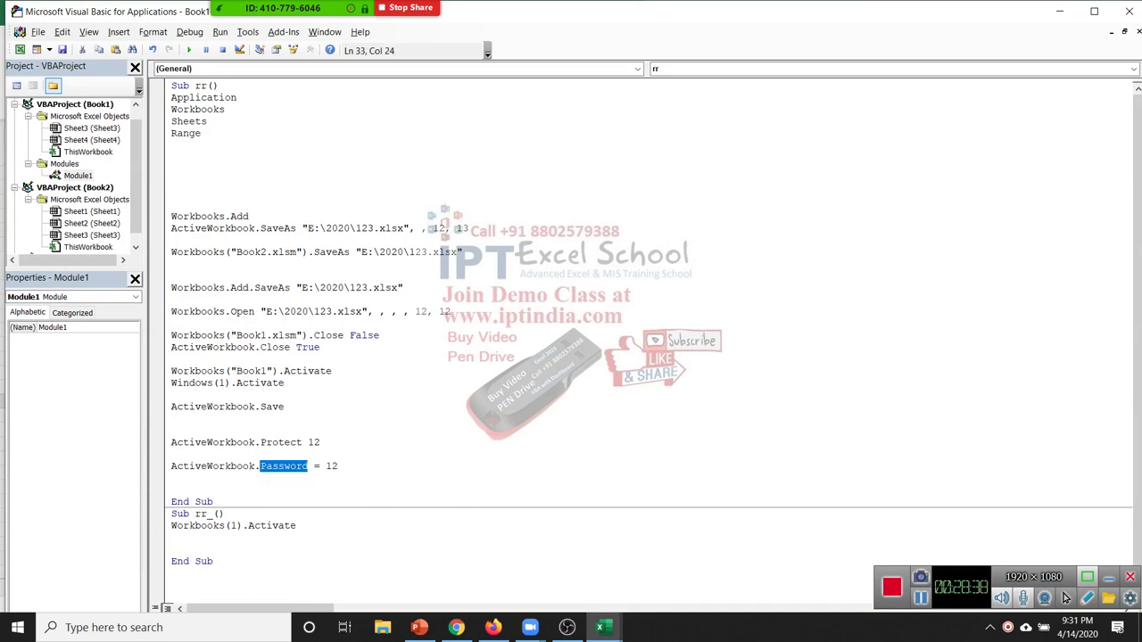
{"action": "key", "text": "Home"}
{"action": "key", "text": "ctrl+shift+Right"}
{"action": "key", "text": "Right"}
{"action": "key", "text": "Right"}
{"action": "key", "text": "Right"}
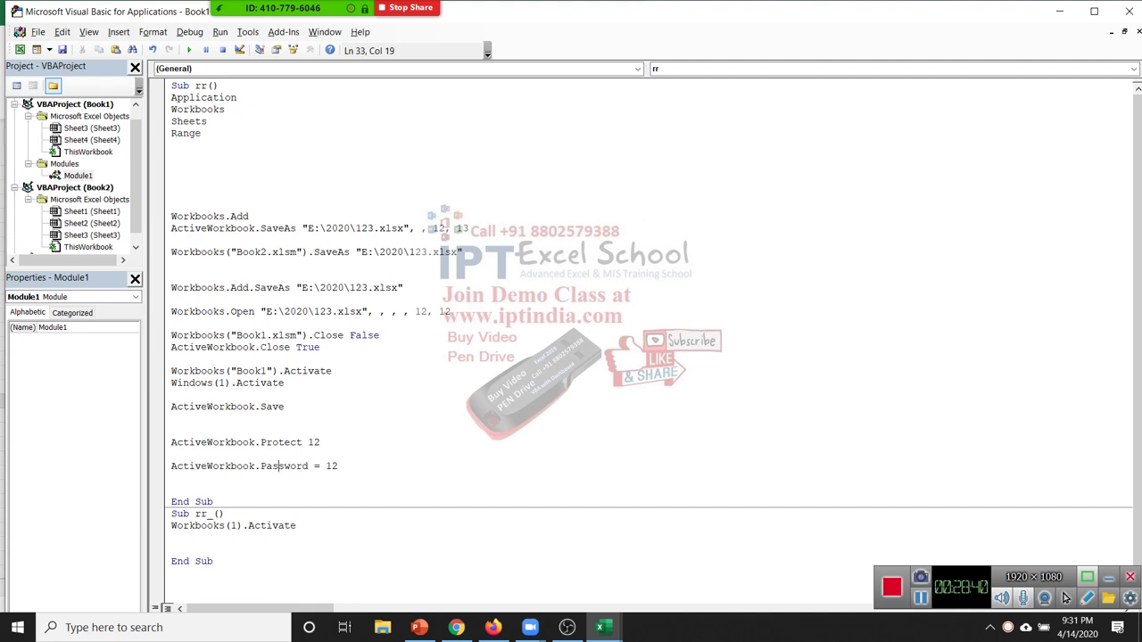
{"action": "key", "text": "Home"}
{"action": "key", "text": "ctrl+shift+Right"}
{"action": "key", "text": "Right"}
{"action": "key", "text": "ctrl+shift+Right"}
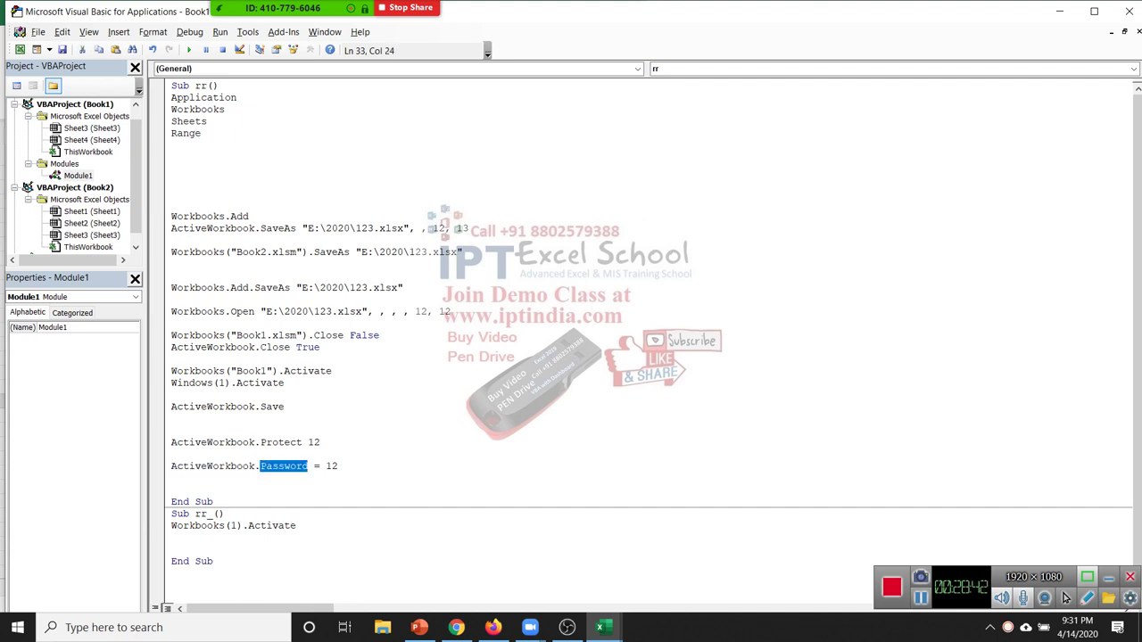
{"action": "key", "text": "Right"}
{"action": "key", "text": "ctrl+shift+Right"}
{"action": "key", "text": "ctrl+shift+Right"}
{"action": "key", "text": "shift+Left"}
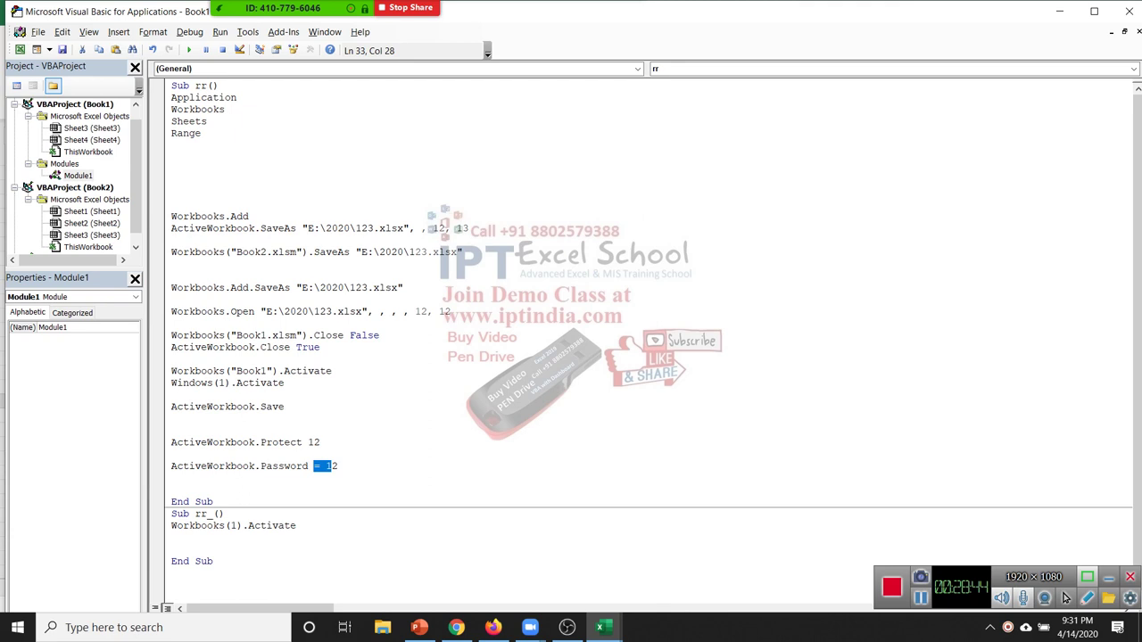
{"action": "key", "text": "Left"}
{"action": "key", "text": "Up"}
{"action": "key", "text": "shift+Up"}
{"action": "key", "text": "shift+Up"}
{"action": "key", "text": "shift+Up"}
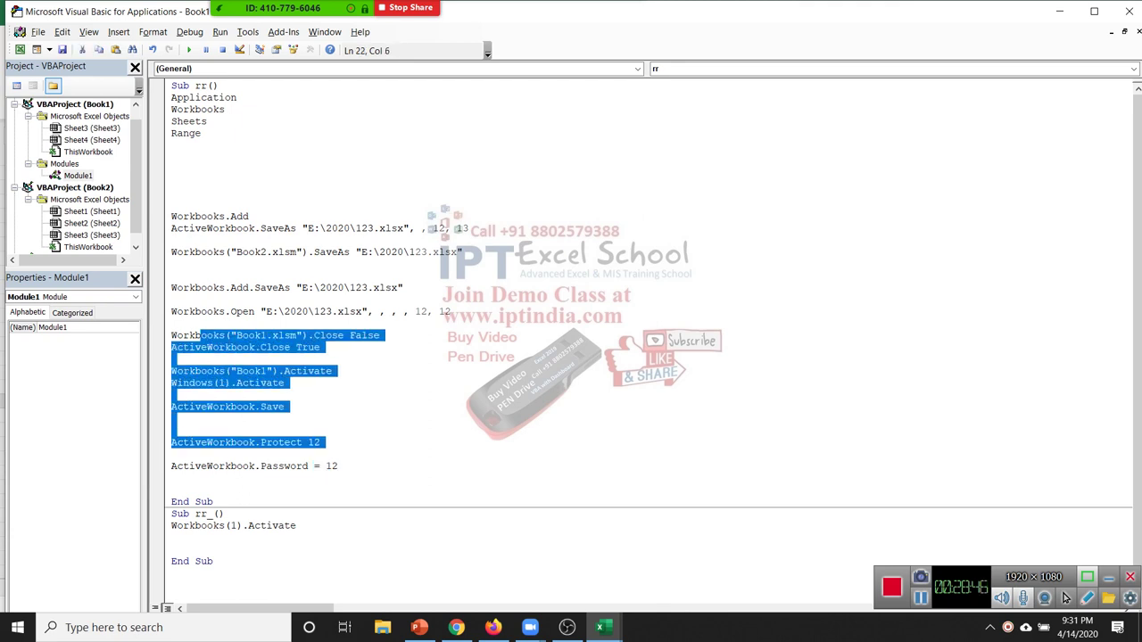
{"action": "key", "text": "shift+Up"}
{"action": "key", "text": "shift+Up"}
{"action": "key", "text": "shift+Up"}
{"action": "key", "text": "shift+Up"}
{"action": "key", "text": "shift+Up"}
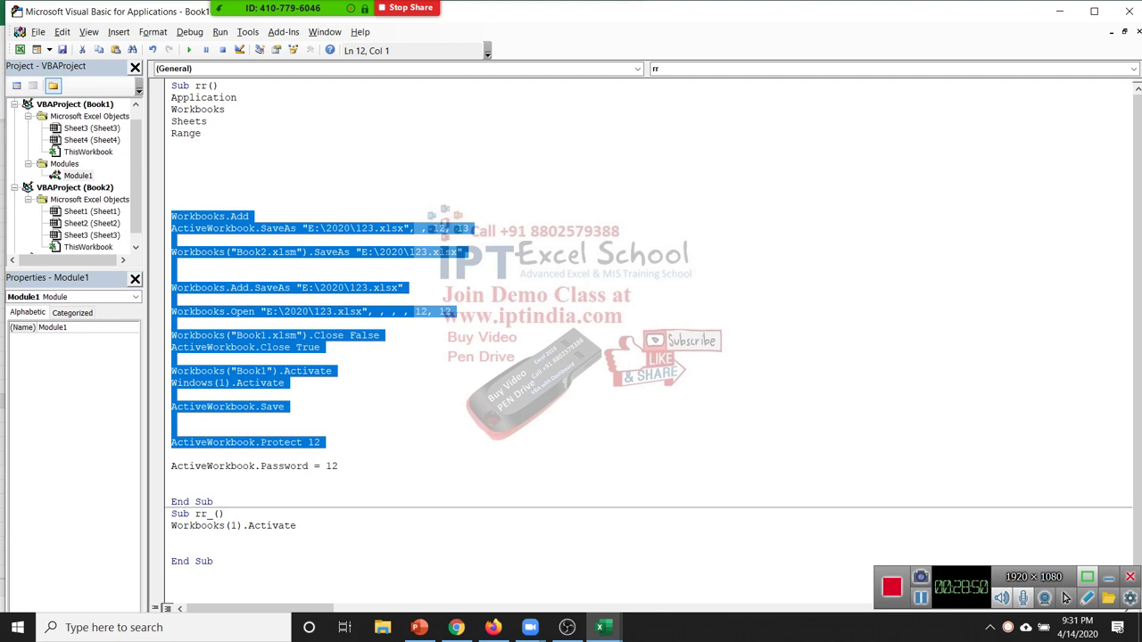
{"action": "key", "text": "Down"}
{"action": "key", "text": "Down"}
{"action": "key", "text": "Down"}
{"action": "key", "text": "ctrl+Right"}
{"action": "key", "text": "ctrl+Right"}
{"action": "key", "text": "ctrl+shift+Right"}
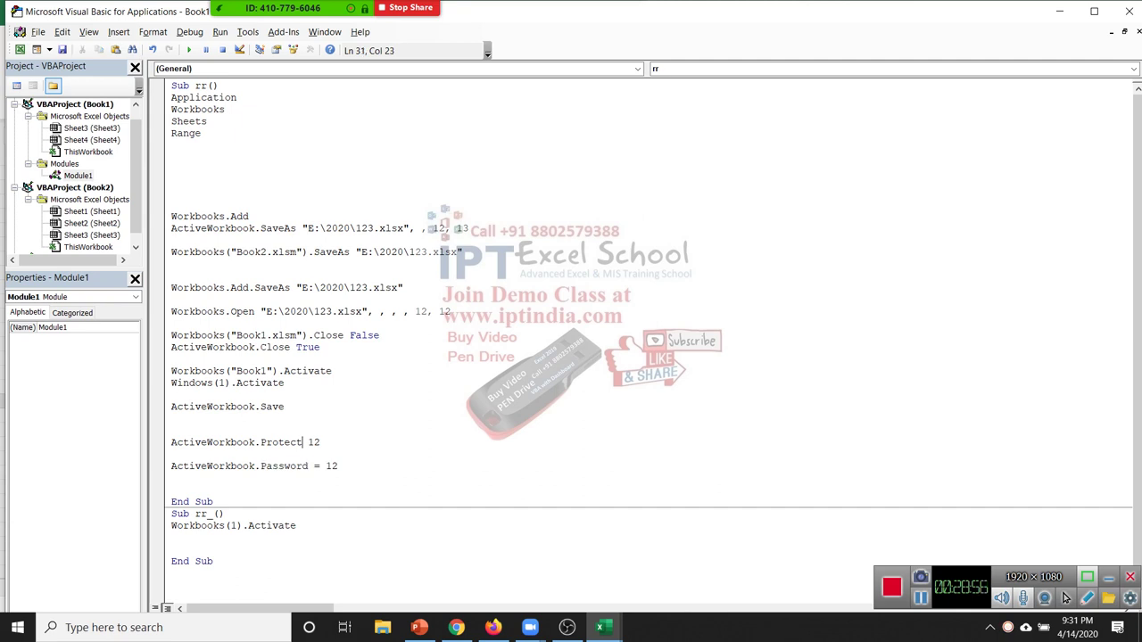
{"action": "double_click", "coordinate": [282, 442]}
{"action": "left_click", "coordinate": [271, 406]}
{"action": "left_click", "coordinate": [171, 263]}
{"action": "left_click", "coordinate": [250, 216]}
{"action": "left_click_drag", "start_coordinate": [337, 466], "coordinate": [171, 466]}
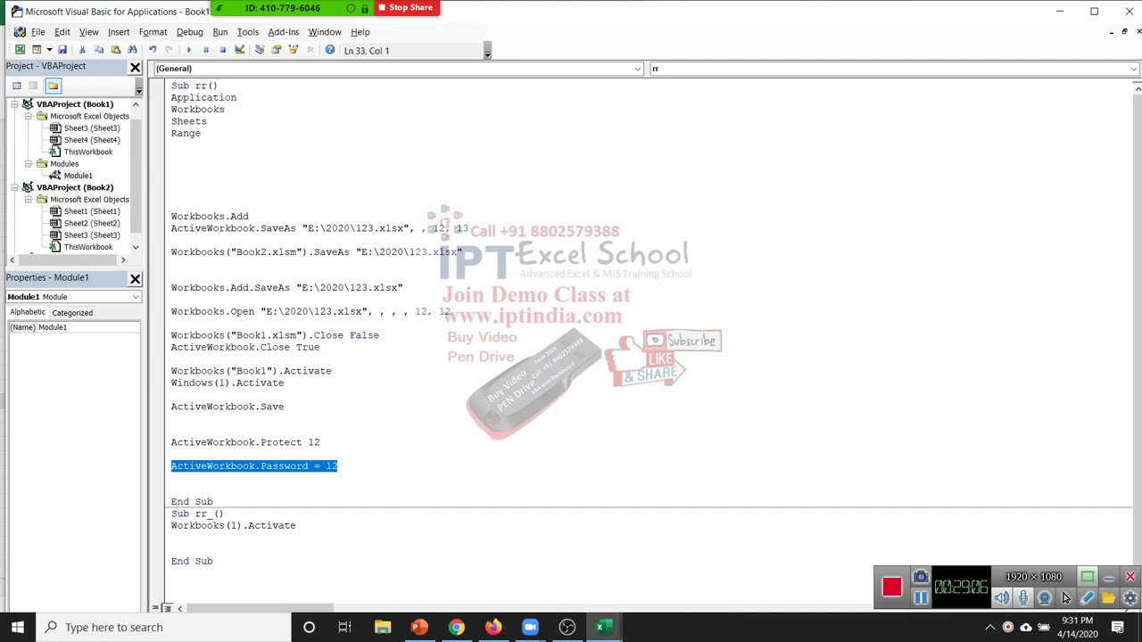
{"action": "left_click", "coordinate": [247, 526]}
{"action": "left_click", "coordinate": [303, 442]}
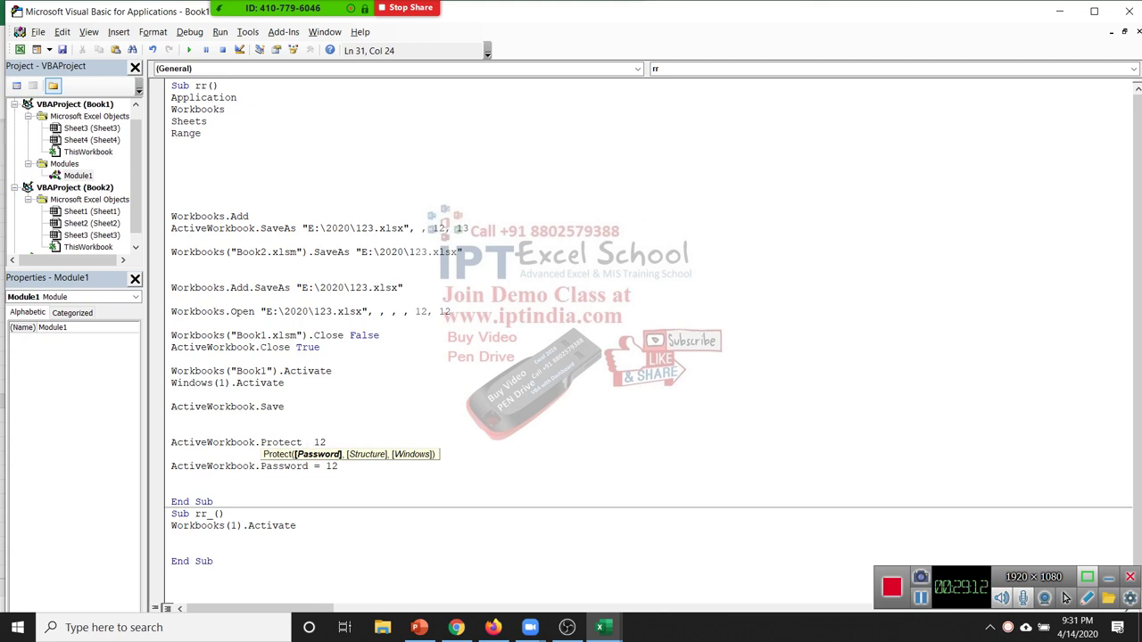
{"action": "key", "text": "Down"}
{"action": "key", "text": "Down"}
{"action": "key", "text": "Down"}
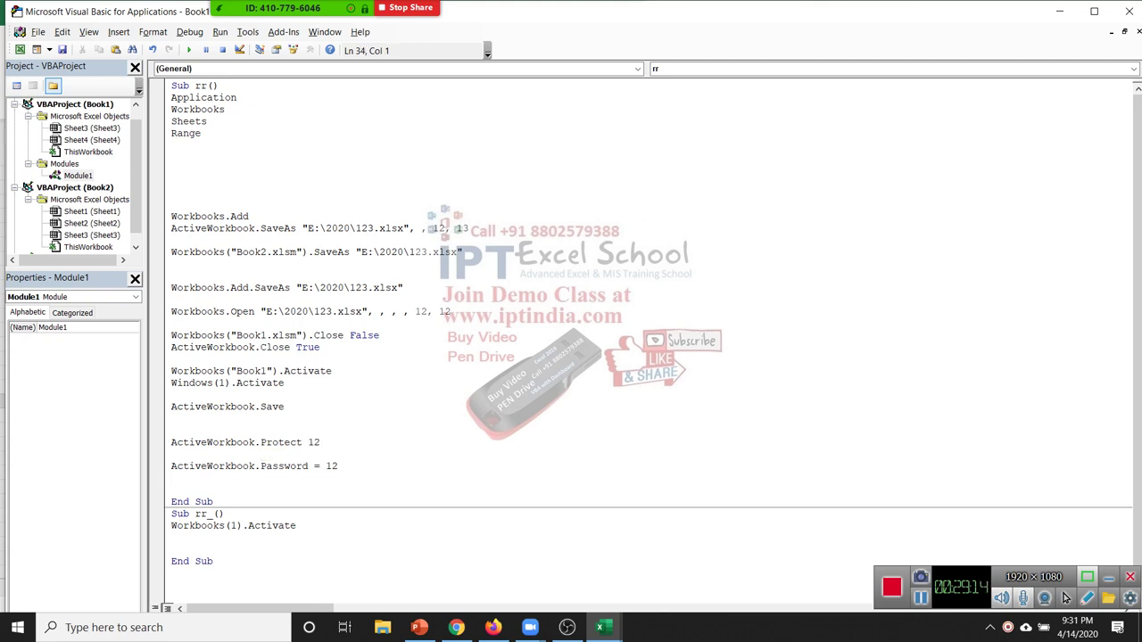
{"action": "left_click", "coordinate": [313, 465]}
{"action": "key", "text": "Down"}
{"action": "key", "text": "Down"}
{"action": "left_click", "coordinate": [255, 442]}
{"action": "type", "text": ".p."}
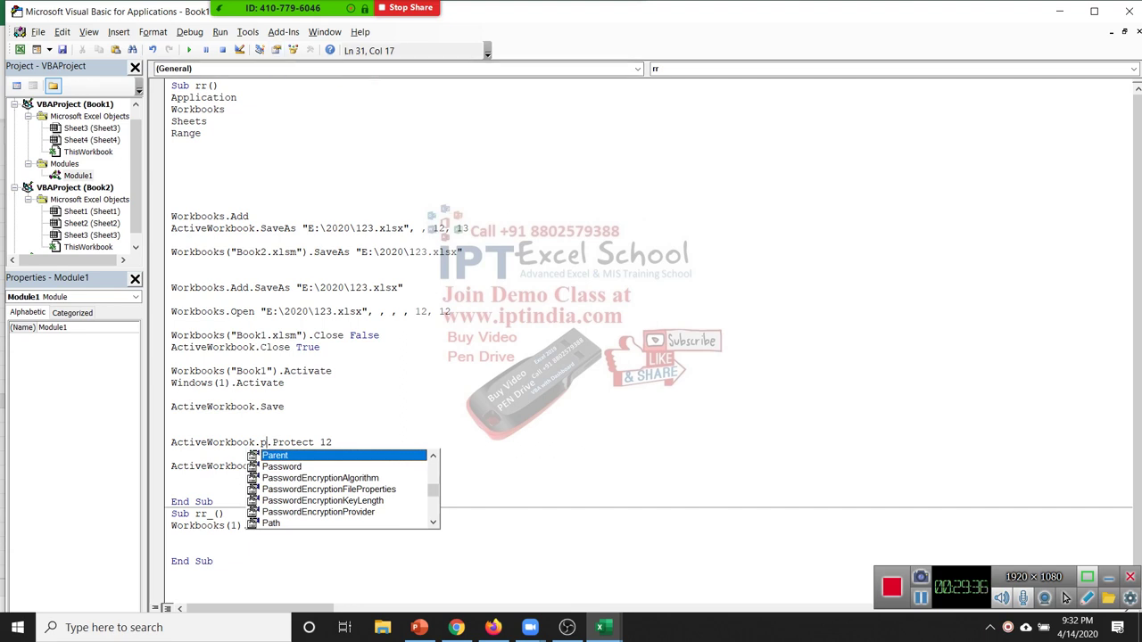
{"action": "type", "text": "r"}
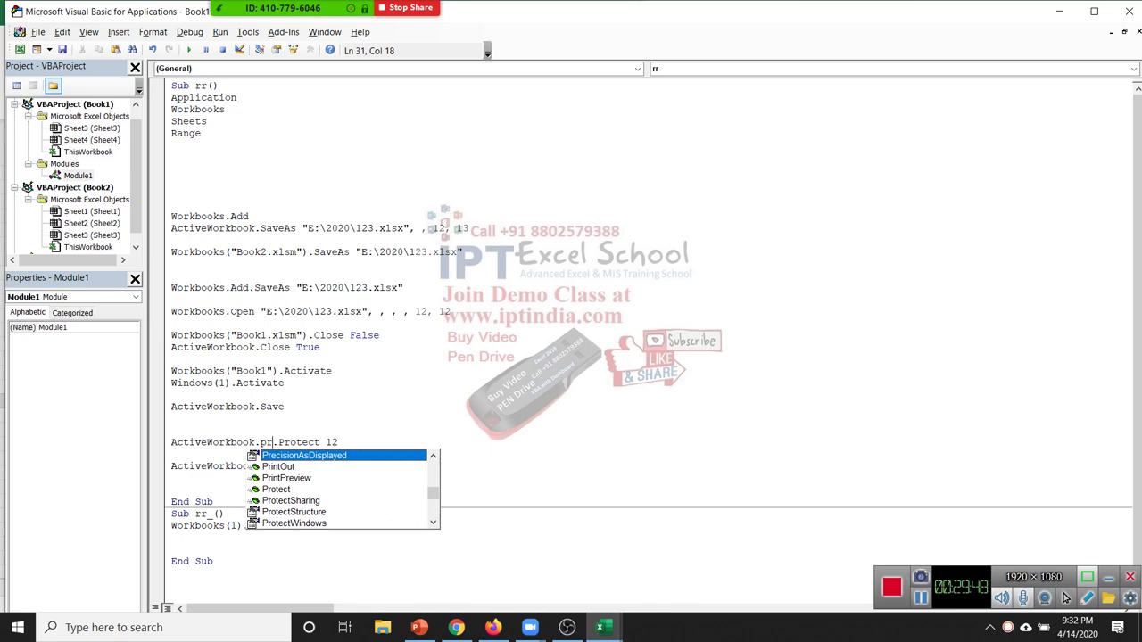
{"action": "key", "text": "BackSpace"}
{"action": "key", "text": "BackSpace"}
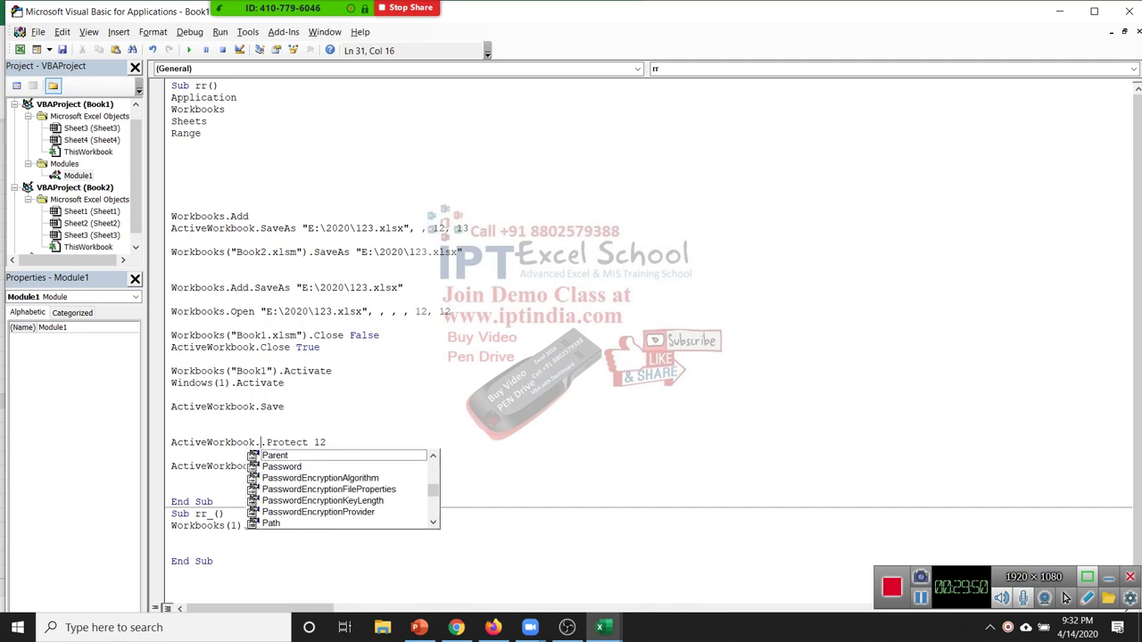
{"action": "key", "text": "BackSpace"}
{"action": "left_click", "coordinate": [172, 490]}
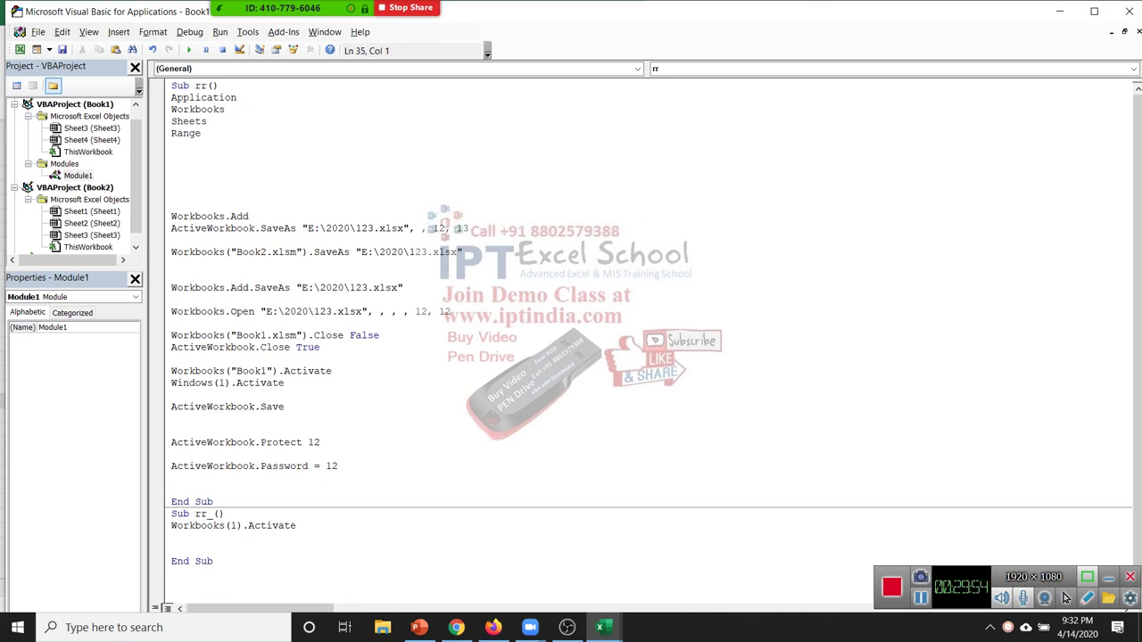
{"action": "left_click_drag", "start_coordinate": [302, 466], "coordinate": [337, 465]}
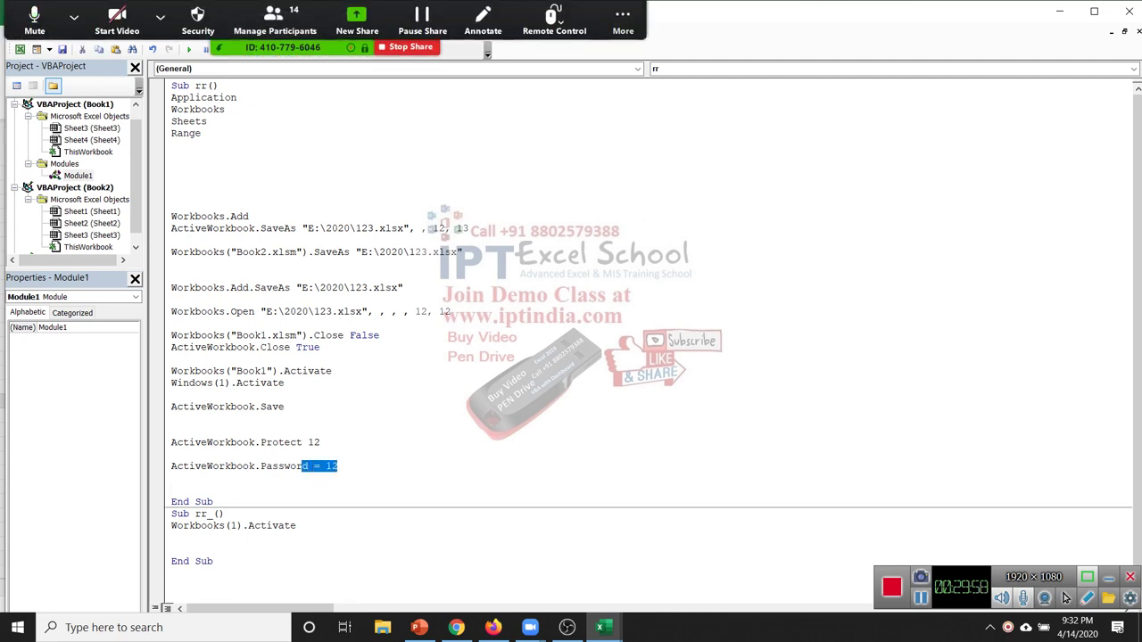
- Review the Zoom participant list and group chat, then close the chat
{"action": "left_click", "coordinate": [274, 22]}
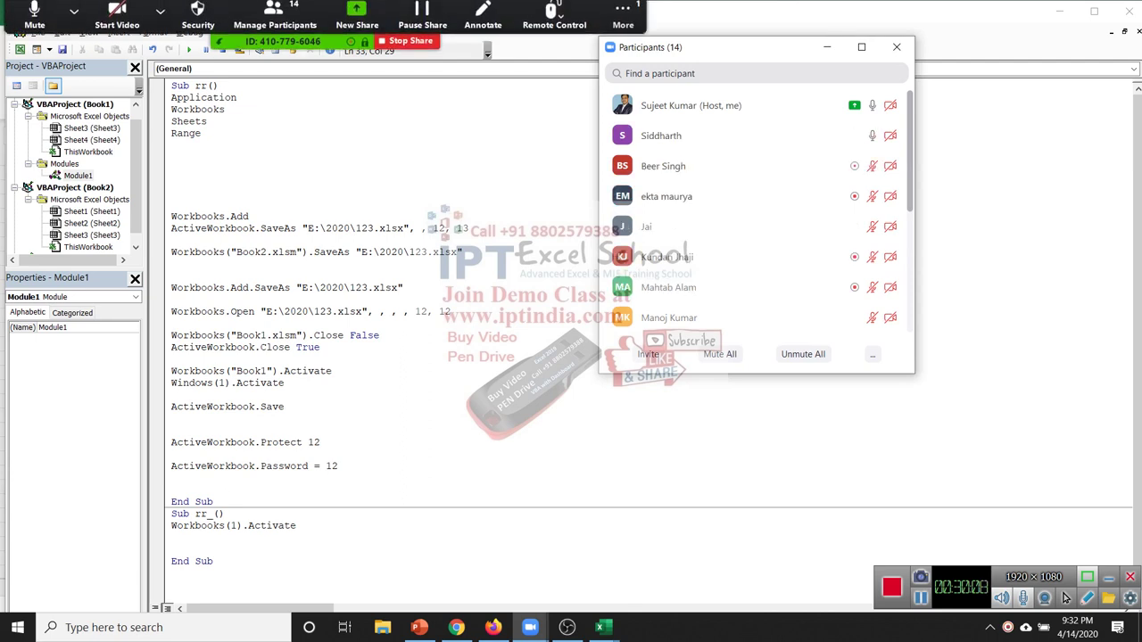
{"action": "left_click", "coordinate": [622, 19]}
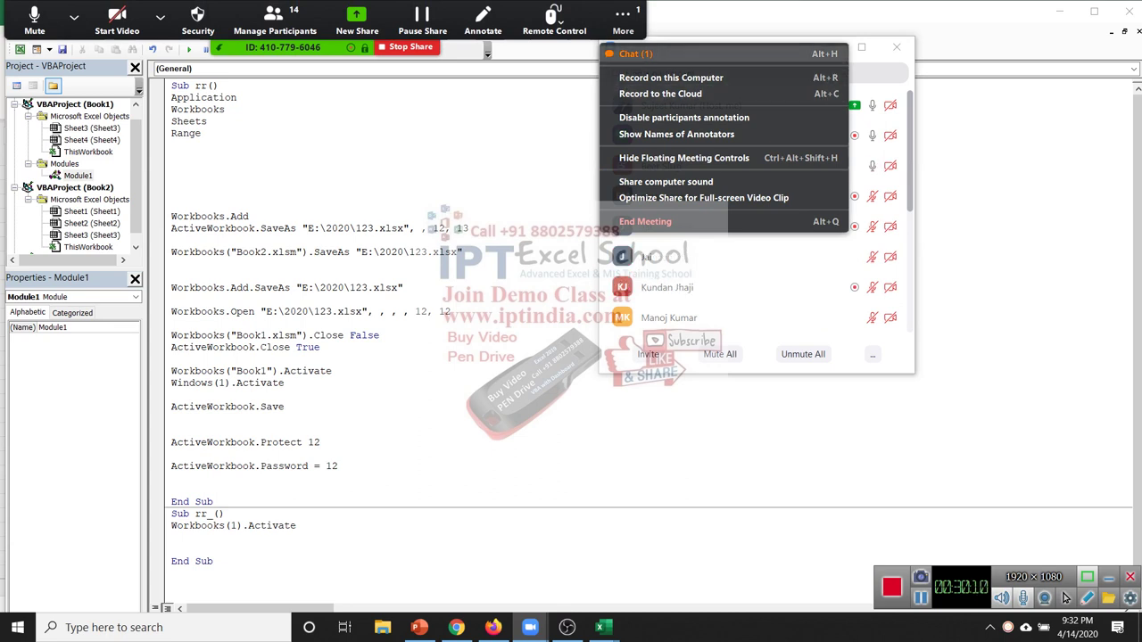
{"action": "left_click", "coordinate": [635, 54]}
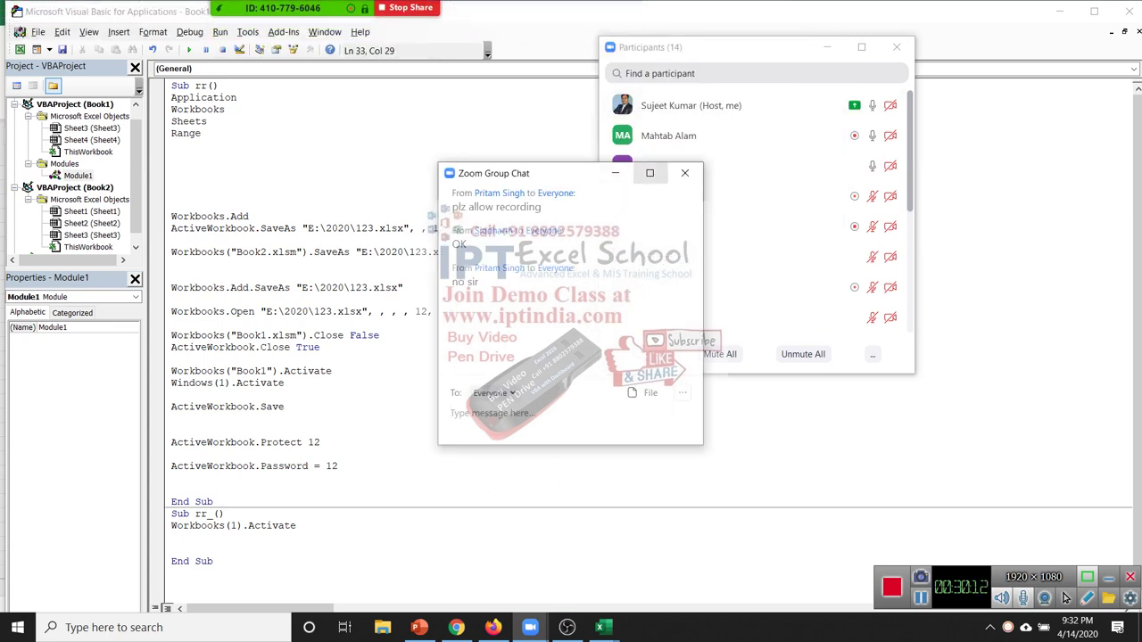
{"action": "left_click", "coordinate": [685, 173]}
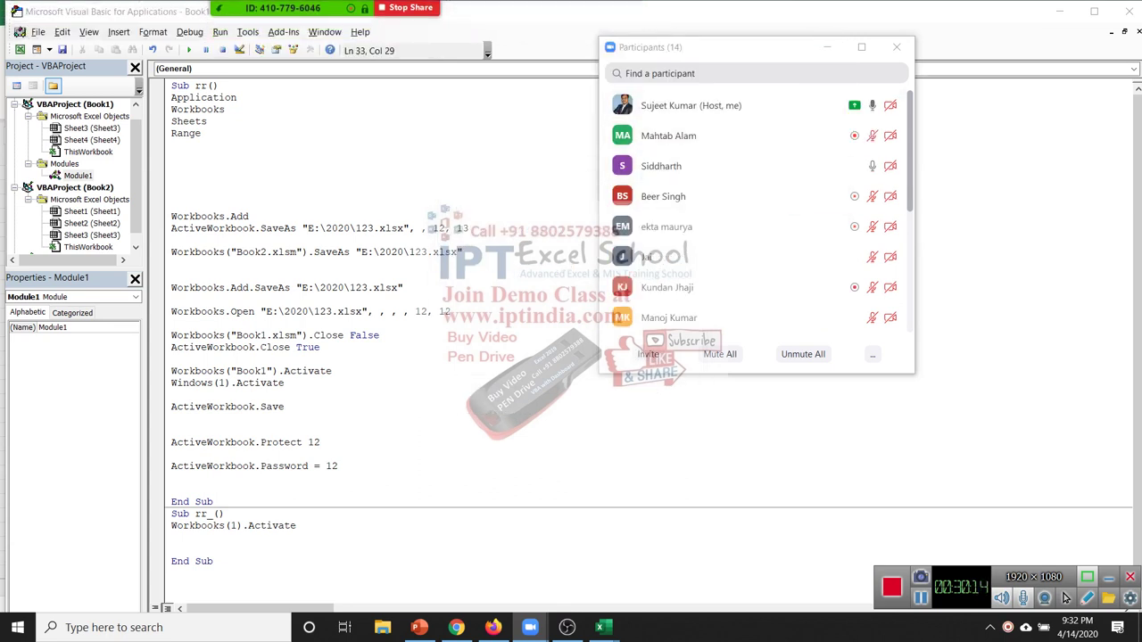
- Add a blank line after the Password line before End Sub, rechecking the chat
{"action": "left_click", "coordinate": [262, 442]}
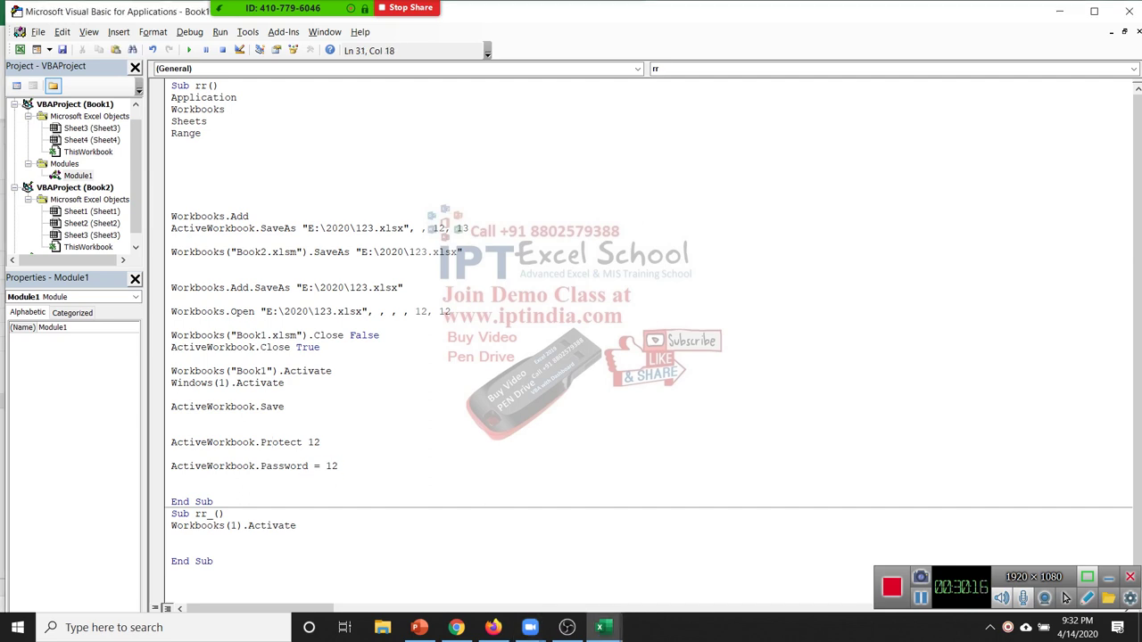
{"action": "left_click", "coordinate": [171, 478]}
{"action": "key", "text": "Return"}
{"action": "key", "text": "Return"}
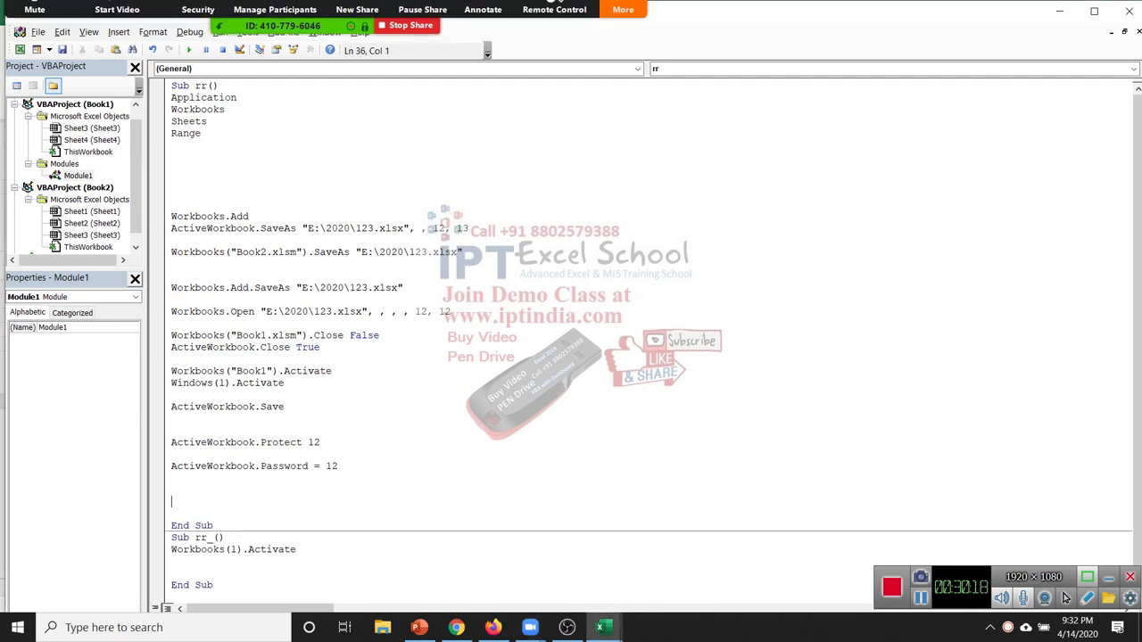
{"action": "left_click", "coordinate": [623, 18]}
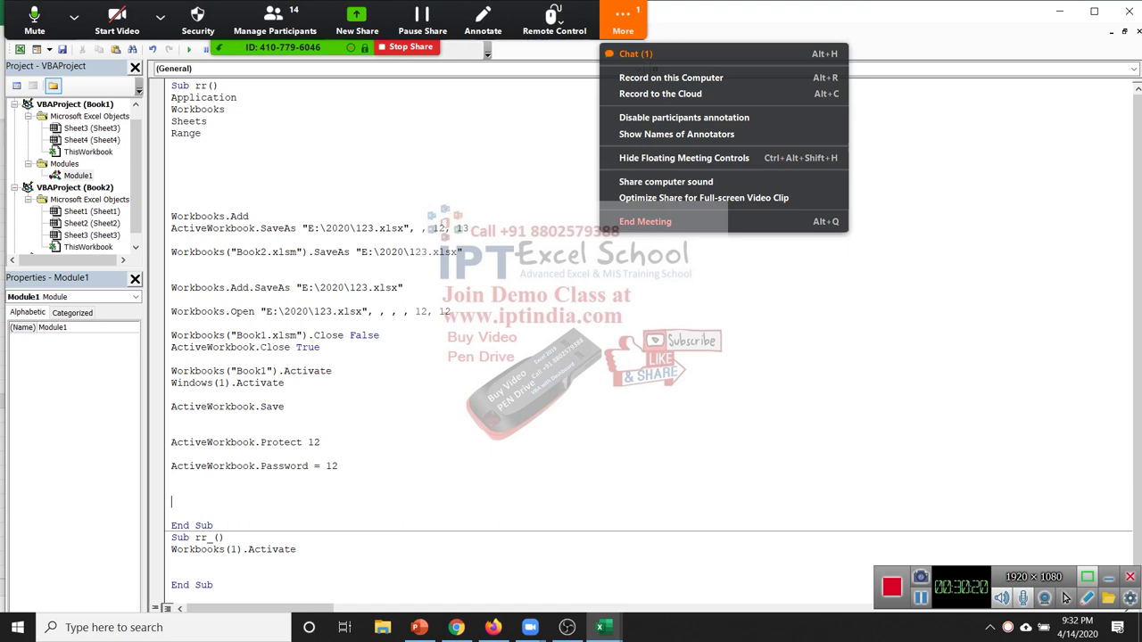
{"action": "left_click", "coordinate": [624, 51]}
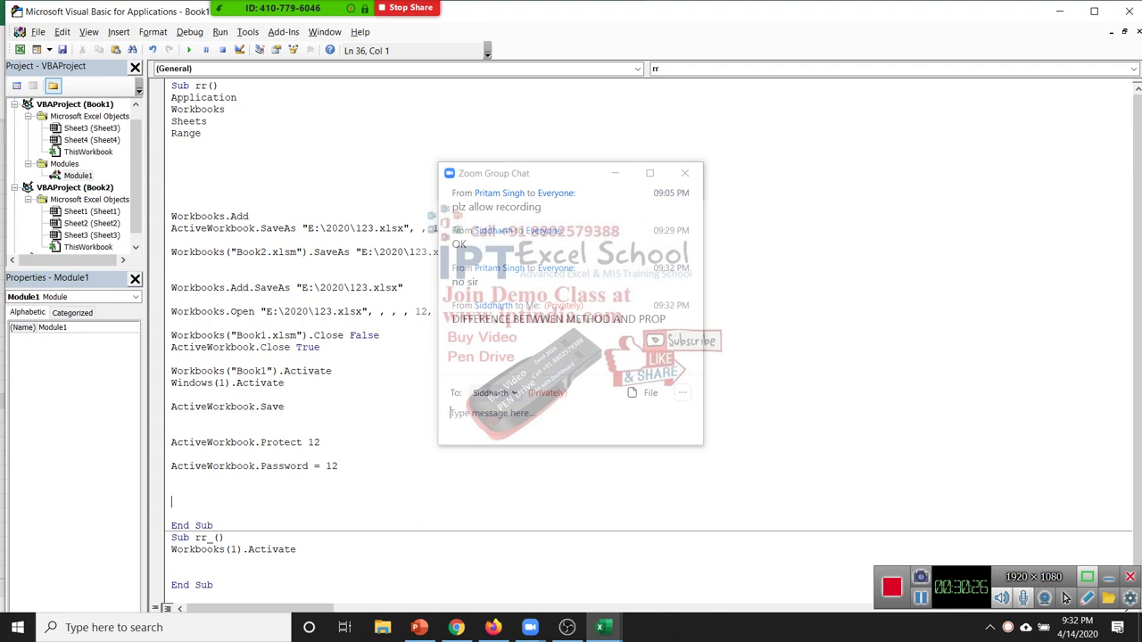
{"action": "left_click", "coordinate": [684, 173]}
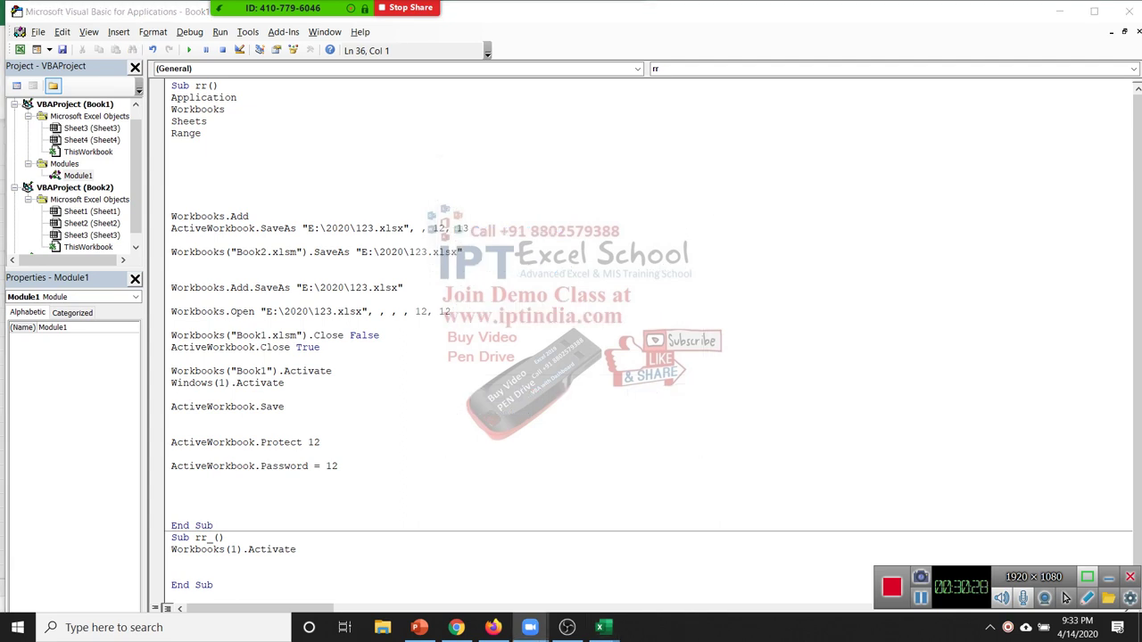
{"action": "double_click", "coordinate": [281, 442]}
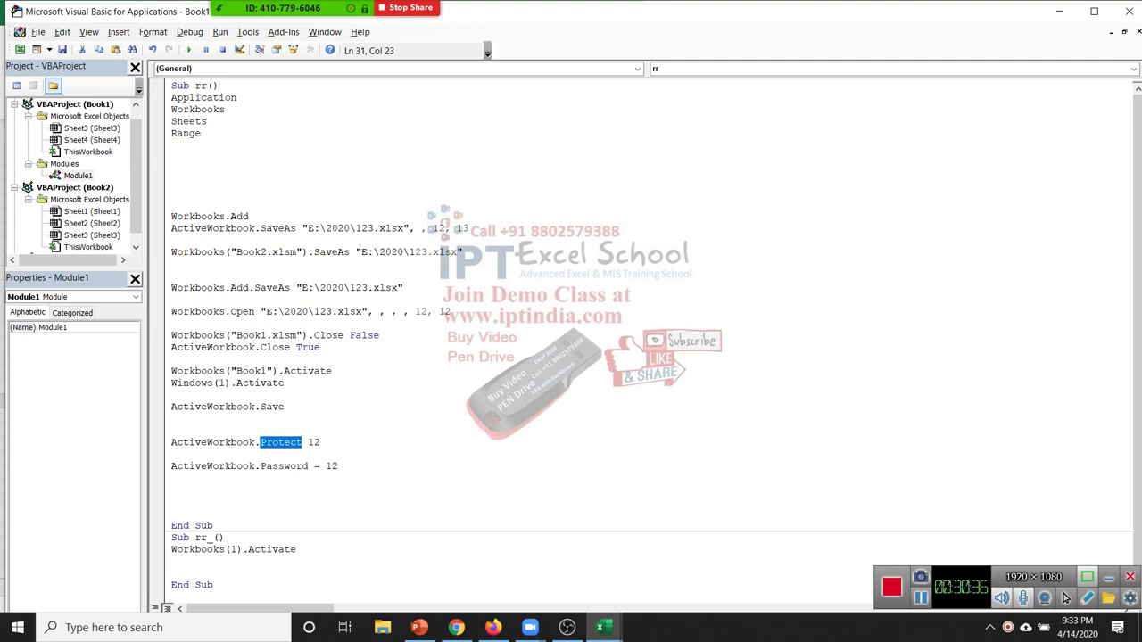
- Add n = ActiveWorkbook.Name on the empty line below Password
{"action": "key", "text": "Down"}
{"action": "key", "text": "Down"}
{"action": "key", "text": "Down"}
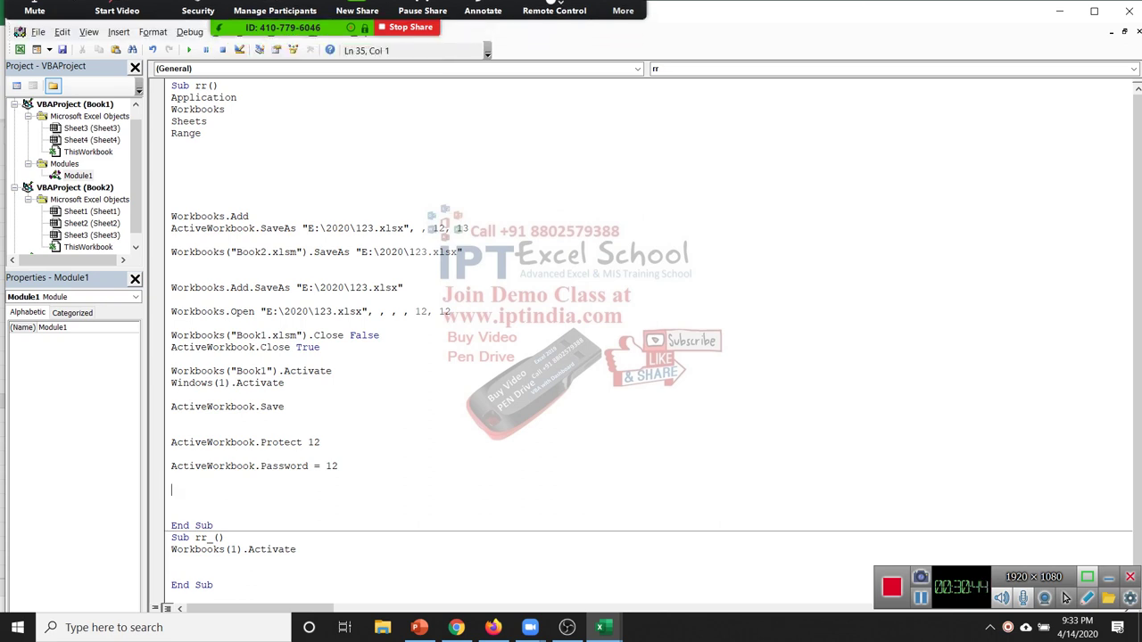
{"action": "type", "text": "n=activeworkbook.name"}
{"action": "key", "text": "Tab"}
{"action": "key", "text": "Return"}
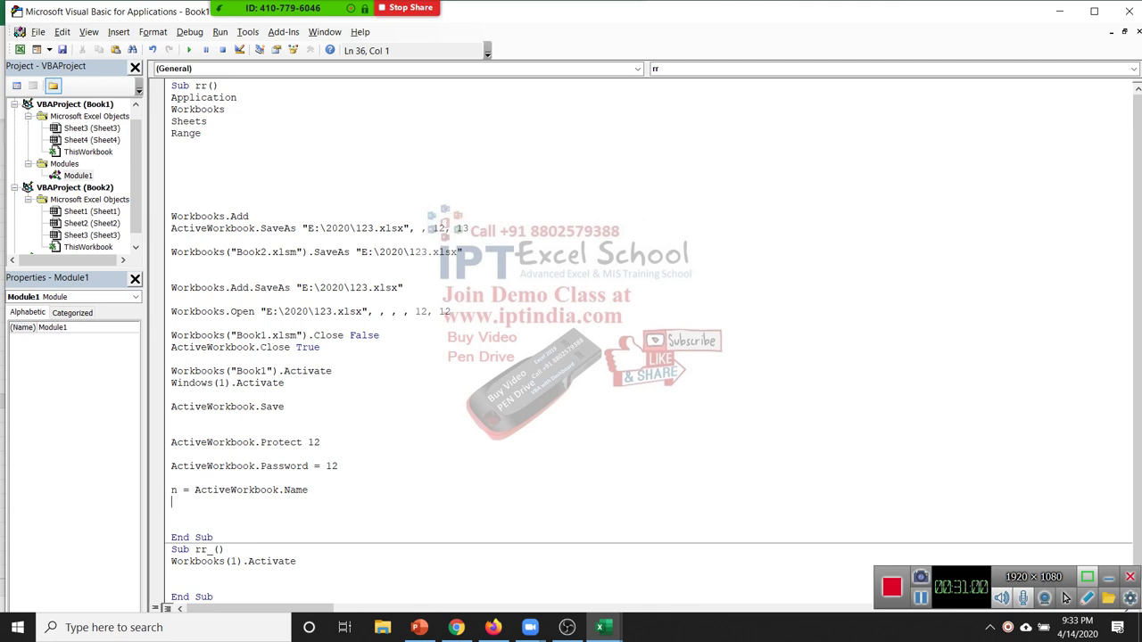
- Add p = ActiveWorkbook.Path on the next line, completing Path from IntelliSense
{"action": "double_click", "coordinate": [291, 443]}
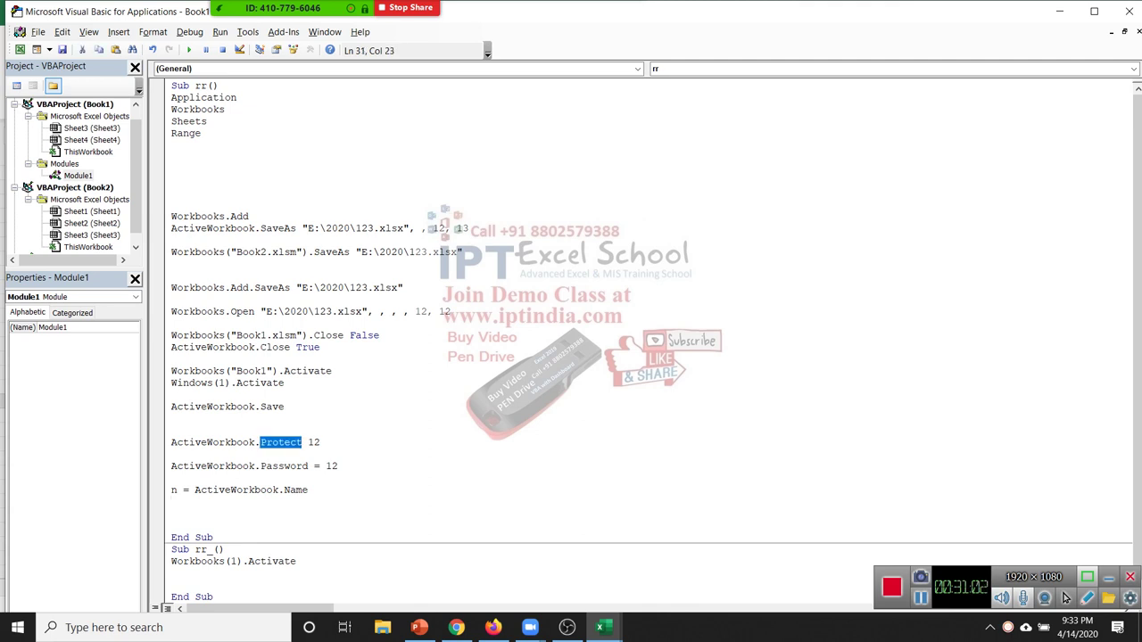
{"action": "left_click", "coordinate": [172, 501]}
{"action": "left_click", "coordinate": [296, 490]}
{"action": "left_click", "coordinate": [250, 216]}
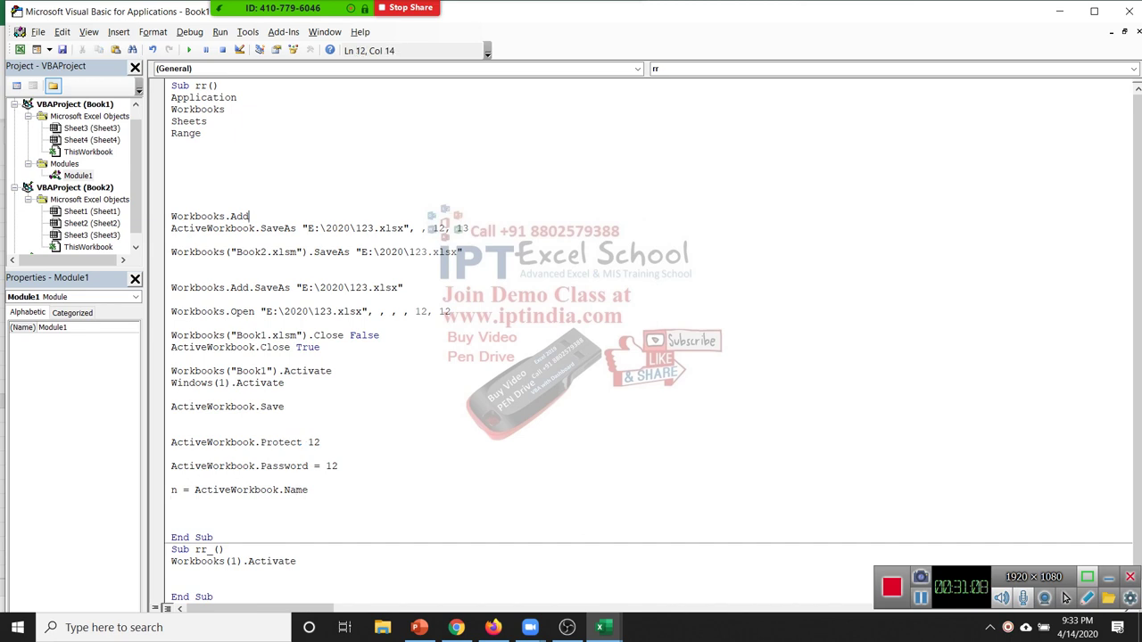
{"action": "left_click", "coordinate": [172, 502]}
{"action": "type", "text": "p=activeworkbook"}
{"action": "type", "text": ".pa"}
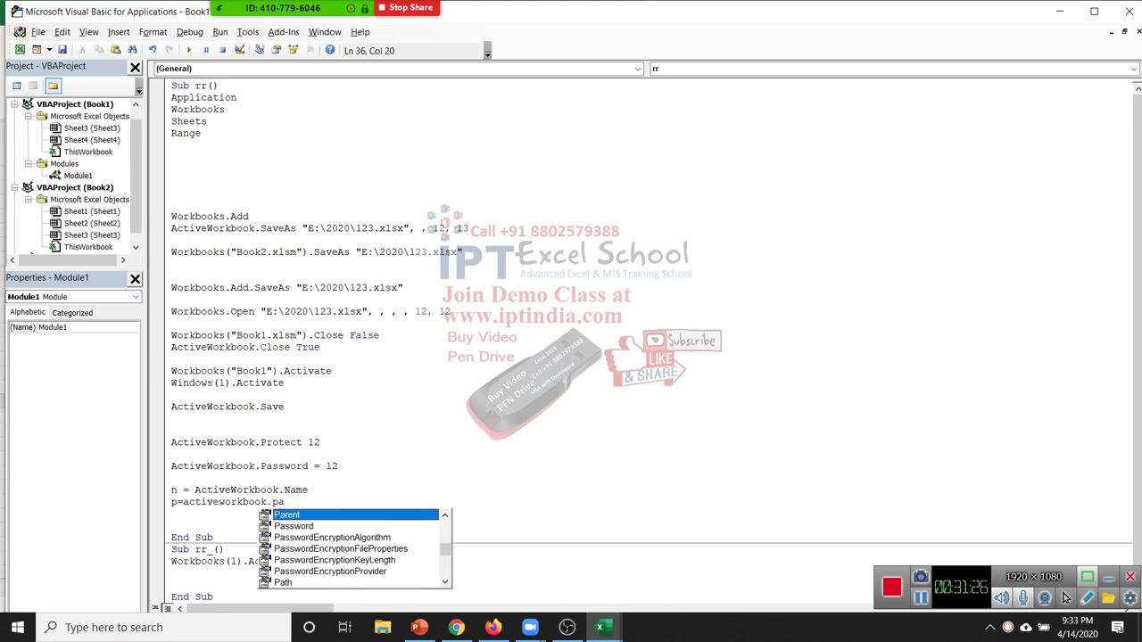
{"action": "type", "text": "t"}
{"action": "key", "text": "Return"}
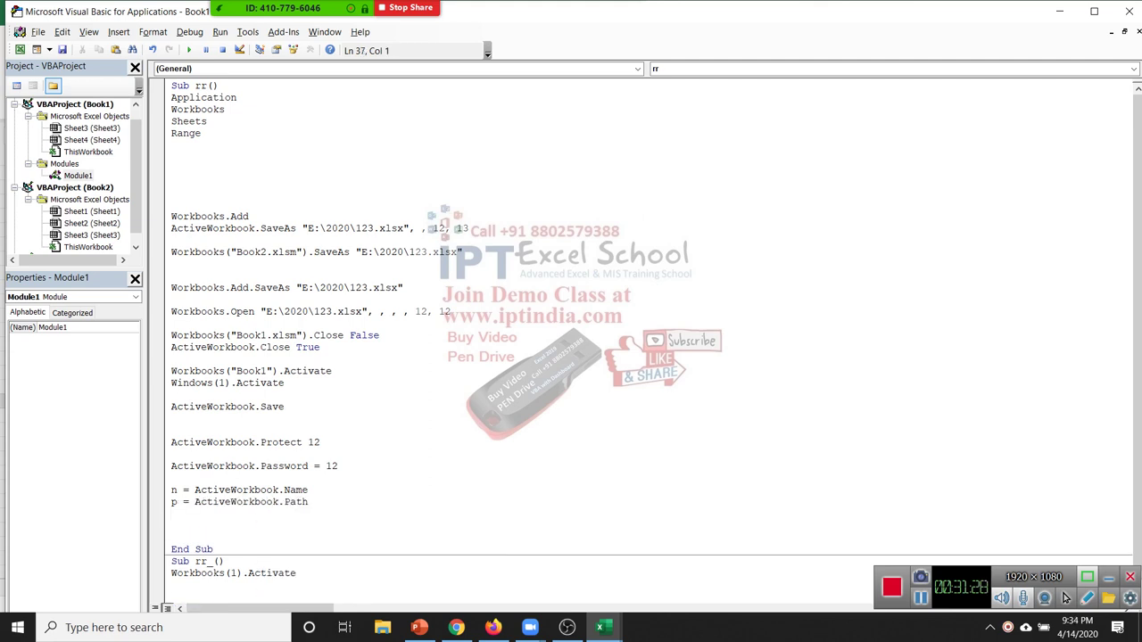
- Step through the Name and Password lines, selecting n and ActiveWorkbook with the keyboard
{"action": "scroll", "coordinate": [1065, 598], "scroll_direction": "down", "scroll_amount": 1}
{"action": "key", "text": "Up"}
{"action": "key", "text": "Up"}
{"action": "key", "text": "Right"}
{"action": "key", "text": "shift+Left"}
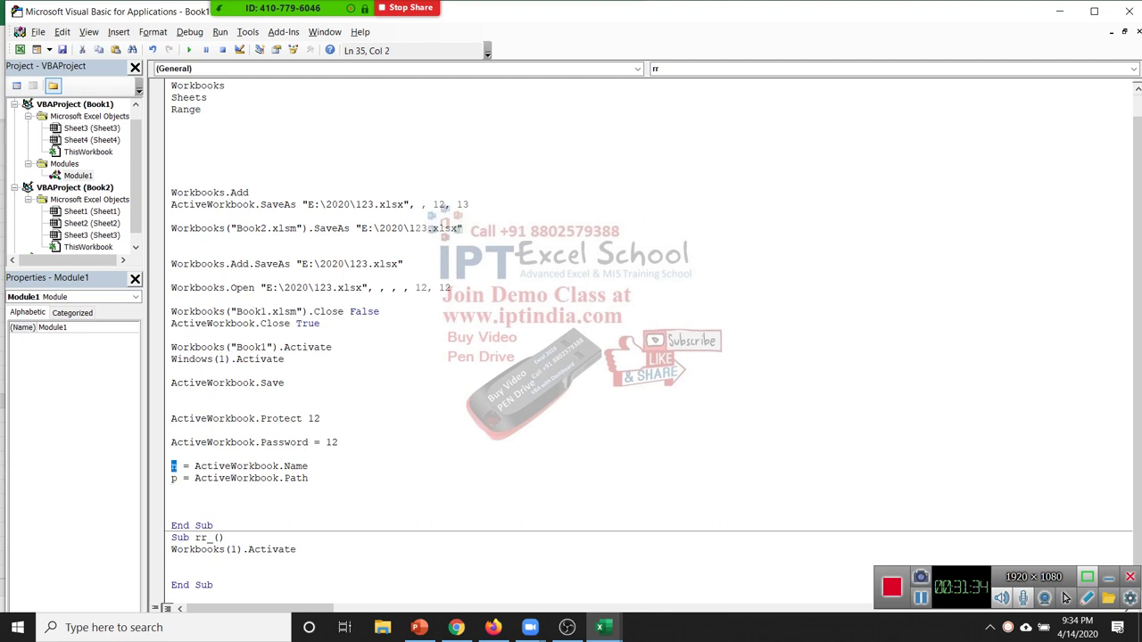
{"action": "key", "text": "Right"}
{"action": "key", "text": "Right"}
{"action": "key", "text": "Right"}
{"action": "key", "text": "shift+Right"}
{"action": "key", "text": "shift+Right"}
{"action": "key", "text": "shift+Right"}
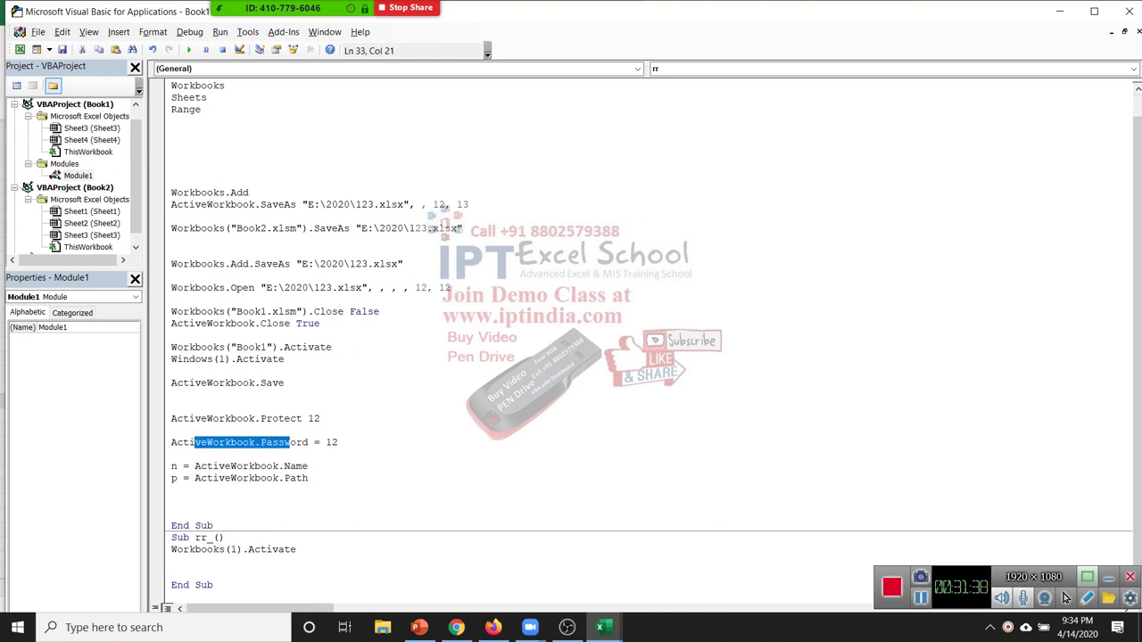
{"action": "key", "text": "End"}
{"action": "key", "text": "Home"}
{"action": "key", "text": "ctrl+Right"}
{"action": "key", "text": "shift+Home"}
- Select ActiveWorkbook.Name and the variable n on the Name line to explain them
{"action": "left_click", "coordinate": [231, 478]}
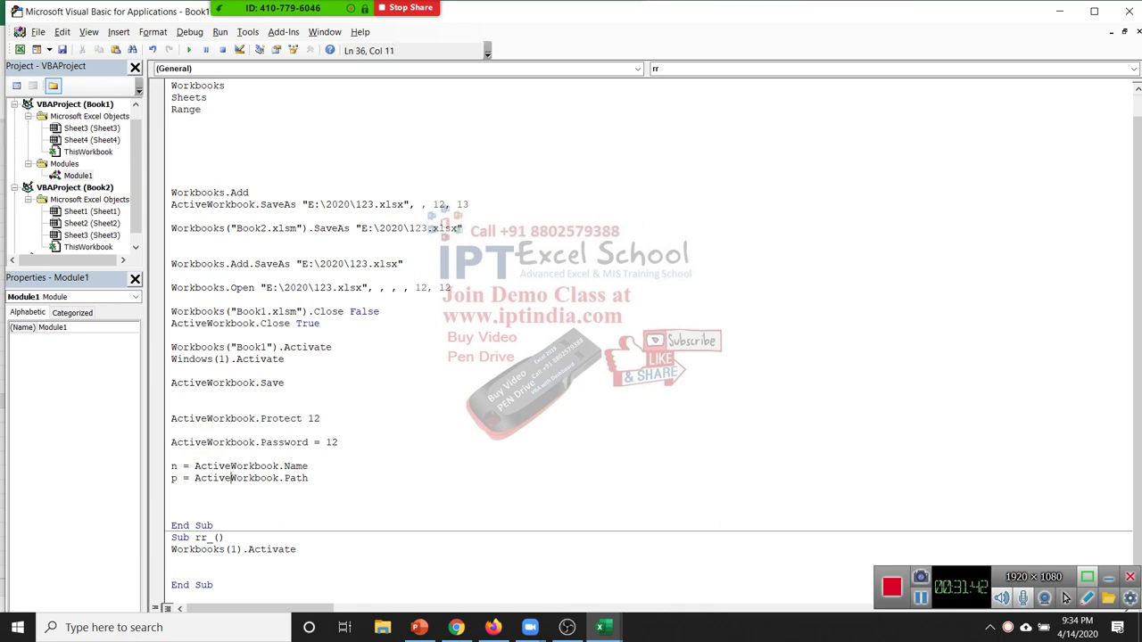
{"action": "left_click_drag", "start_coordinate": [195, 465], "coordinate": [308, 465]}
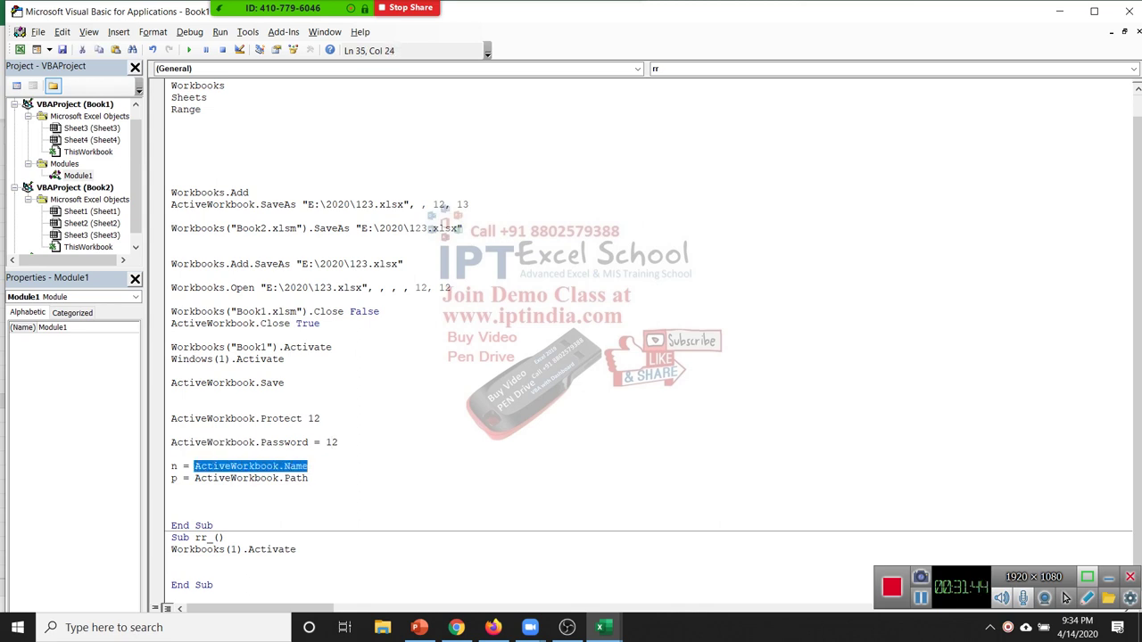
{"action": "key", "text": "Home"}
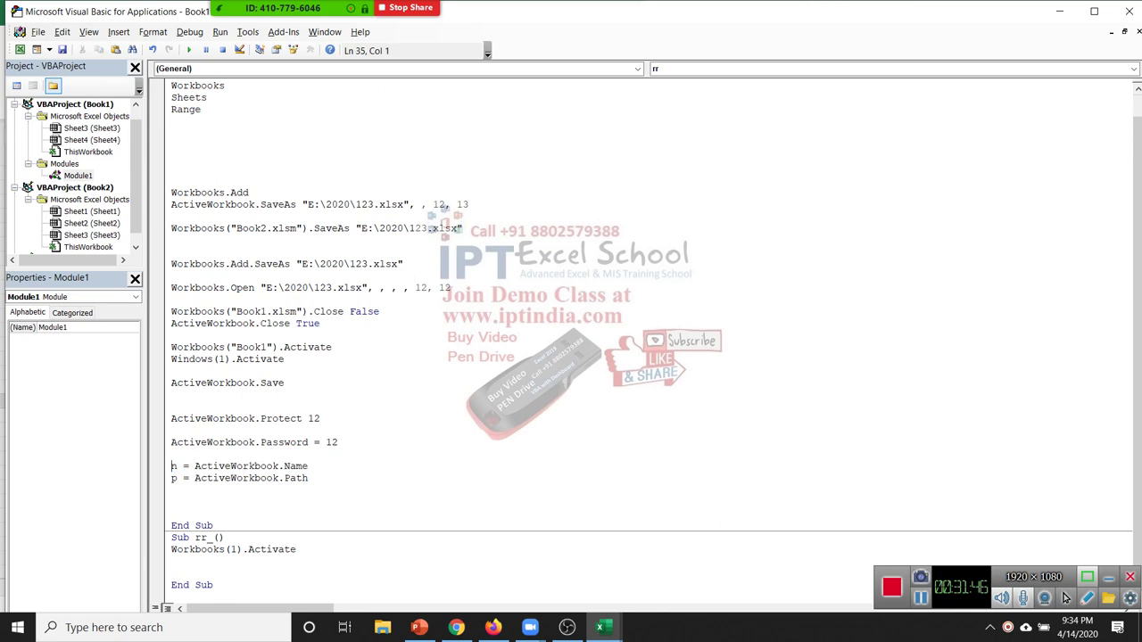
{"action": "key", "text": "shift+Right"}
- Add a Workbooks(n).Activate line below the Path line
{"action": "key", "text": "Down"}
{"action": "key", "text": "Down"}
{"action": "key", "text": "Return"}
{"action": "type", "text": "workbooks(n).ac"}
{"action": "key", "text": "Down"}
{"action": "key", "text": "Down"}
{"action": "key", "text": "Tab"}
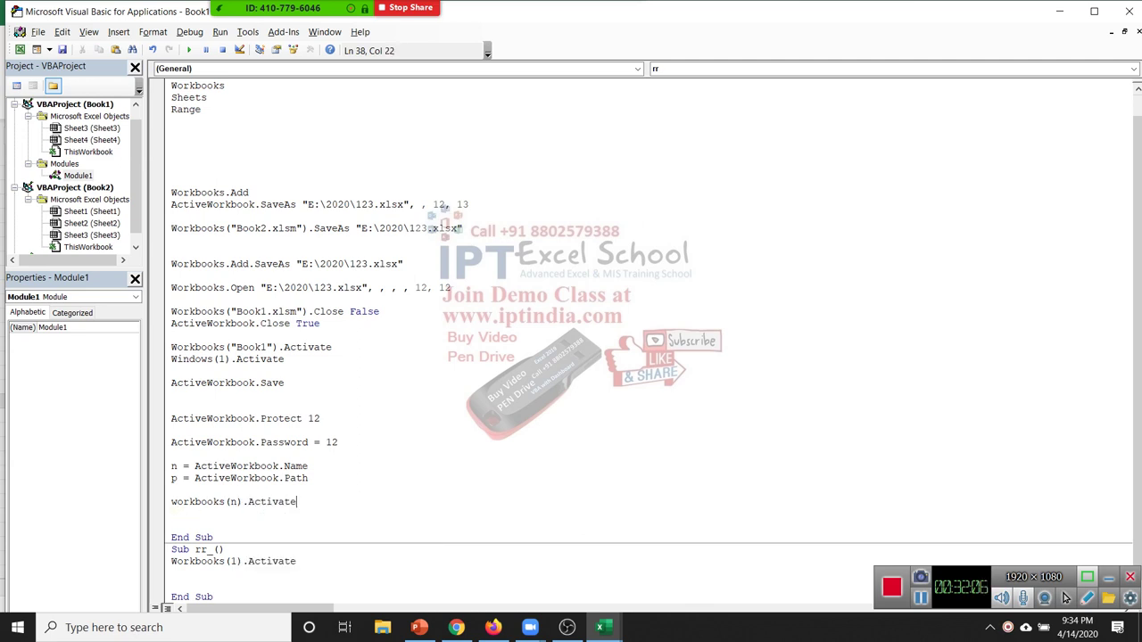
{"action": "key", "text": "Return"}
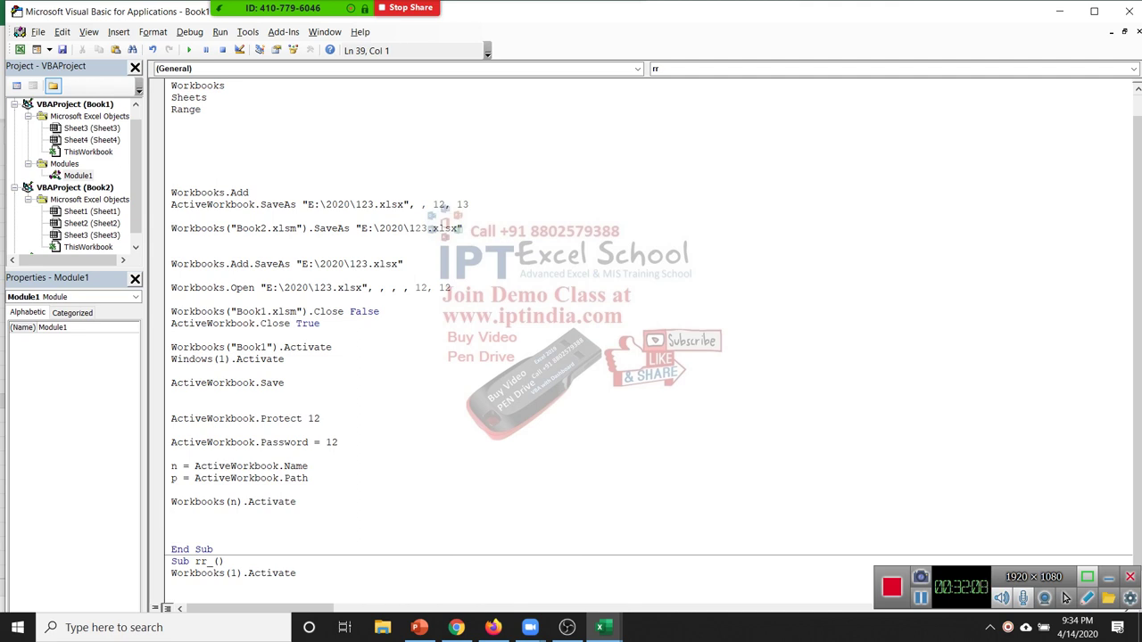
- Copy the earlier SaveAs line below it and change its path to p & "\123.xlsx"
{"action": "left_click", "coordinate": [166, 204]}
{"action": "key", "text": "ctrl+c"}
{"action": "left_click", "coordinate": [171, 526]}
{"action": "key", "text": "ctrl+v"}
{"action": "left_click_drag", "start_coordinate": [296, 526], "coordinate": [356, 526]}
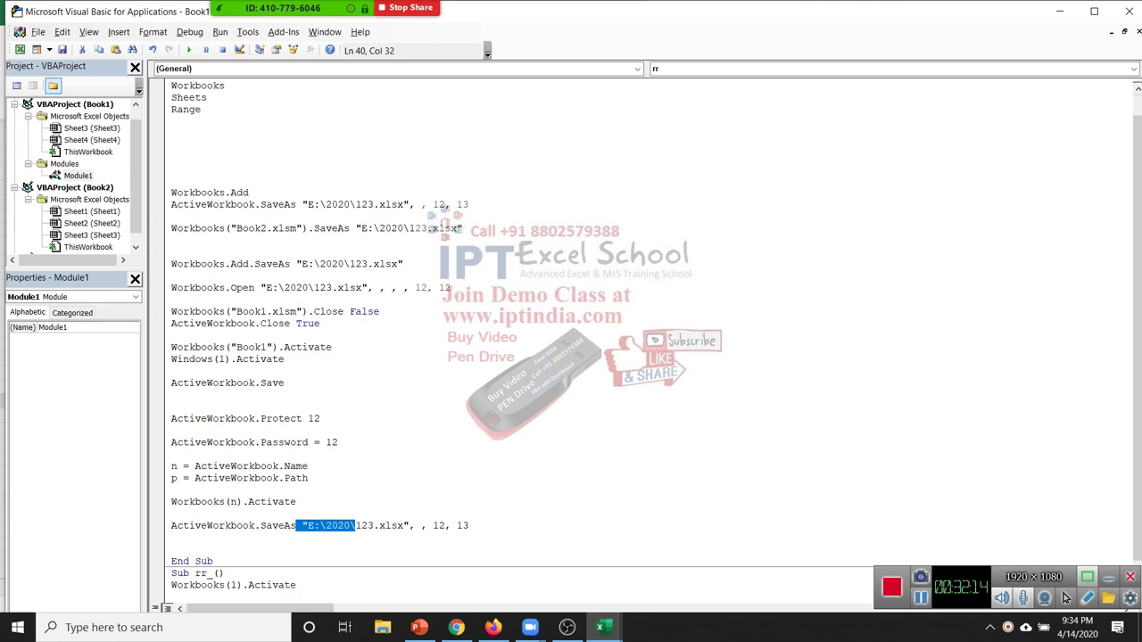
{"action": "type", "text": "p"}
{"action": "key", "text": "Left"}
{"action": "key", "text": "Left"}
{"action": "key", "text": "Right"}
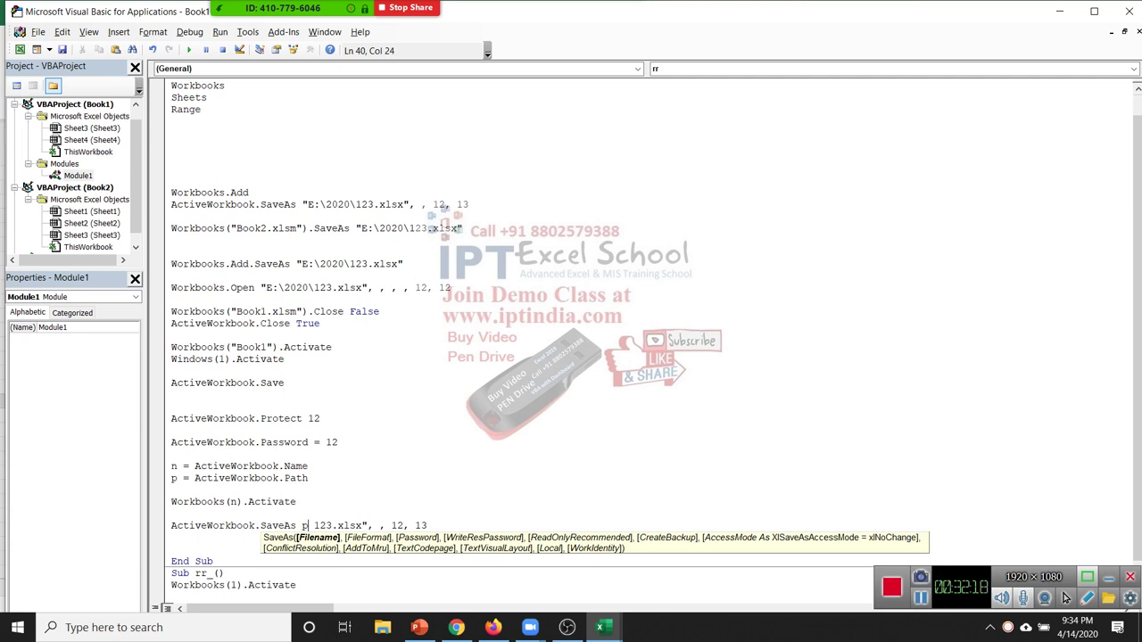
{"action": "type", "text": "&\""}
{"action": "key", "text": "Delete"}
{"action": "type", "text": "\\"}
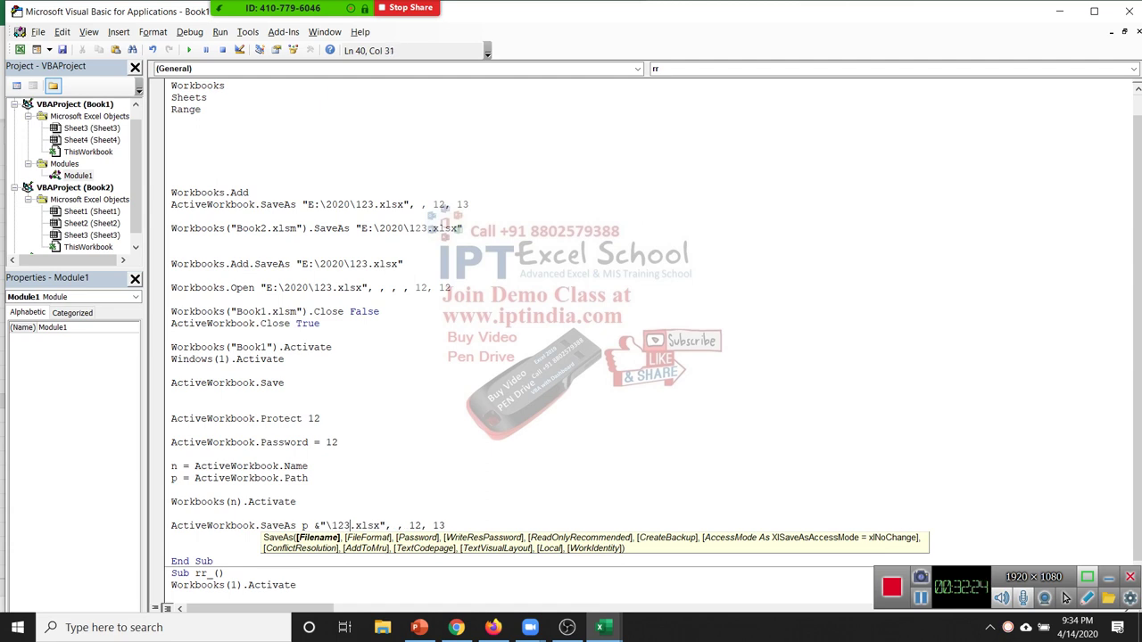
{"action": "key", "text": "Down"}
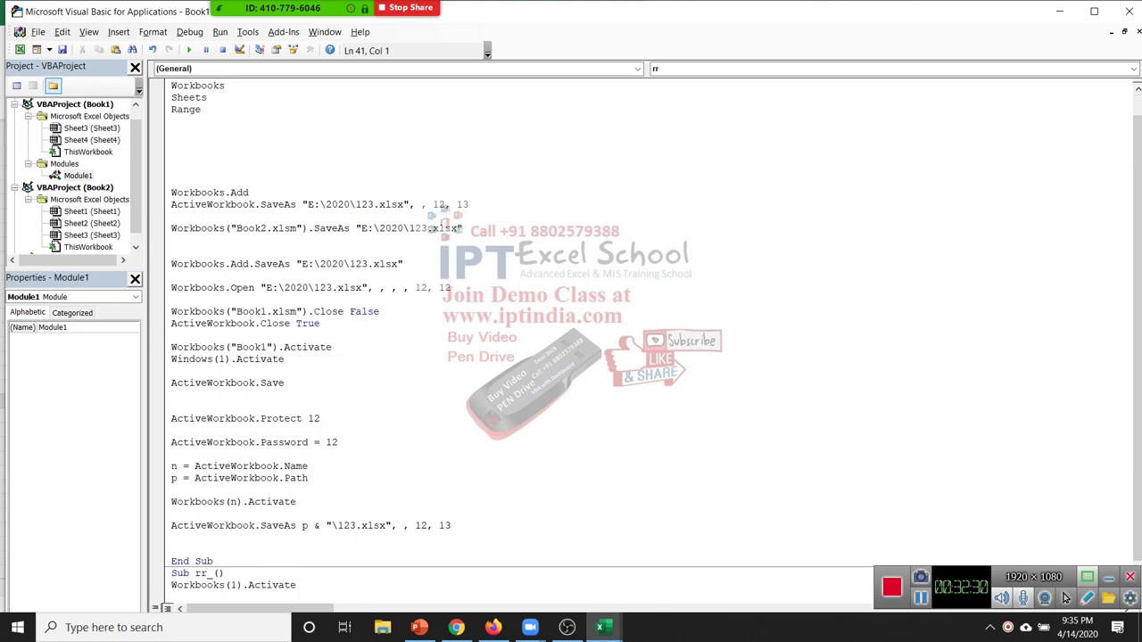
- Check the meeting's participant list and group chat, then close the chat window
{"action": "scroll", "coordinate": [642, 339], "scroll_direction": "down", "scroll_amount": 1}
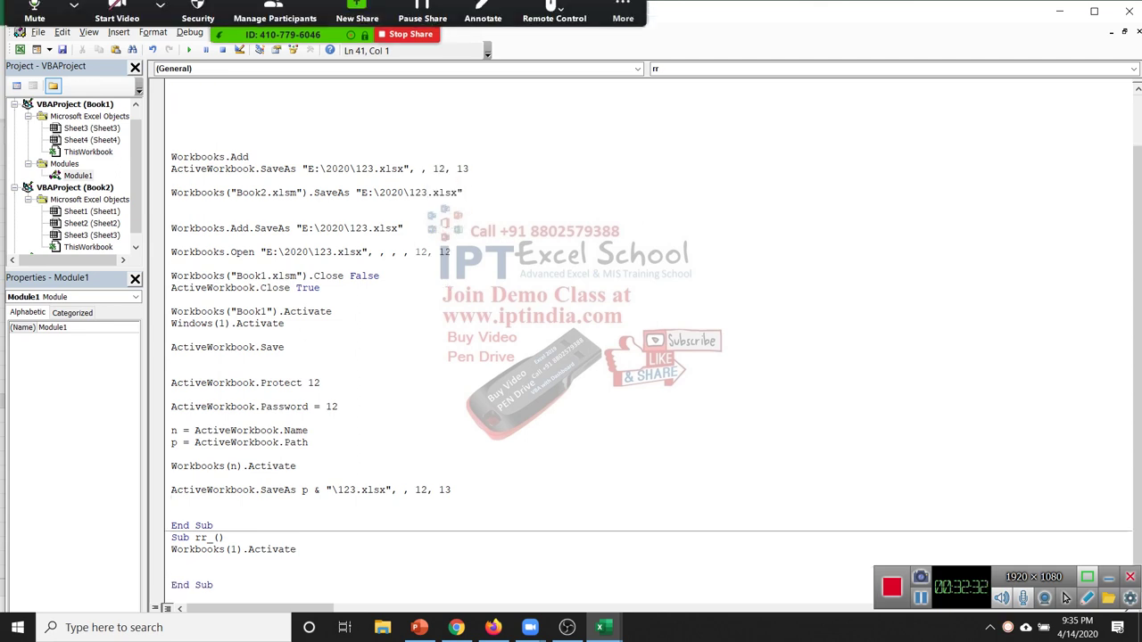
{"action": "left_click", "coordinate": [275, 22]}
{"action": "scroll", "coordinate": [759, 135], "scroll_direction": "down", "scroll_amount": 1}
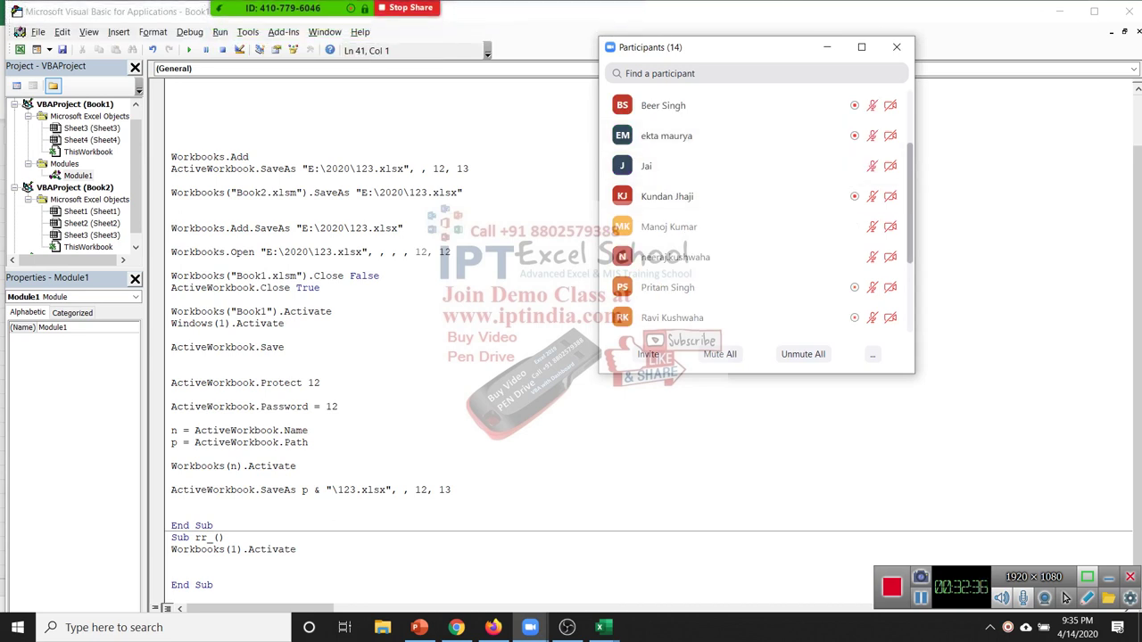
{"action": "scroll", "coordinate": [374, 339], "scroll_direction": "up", "scroll_amount": 1}
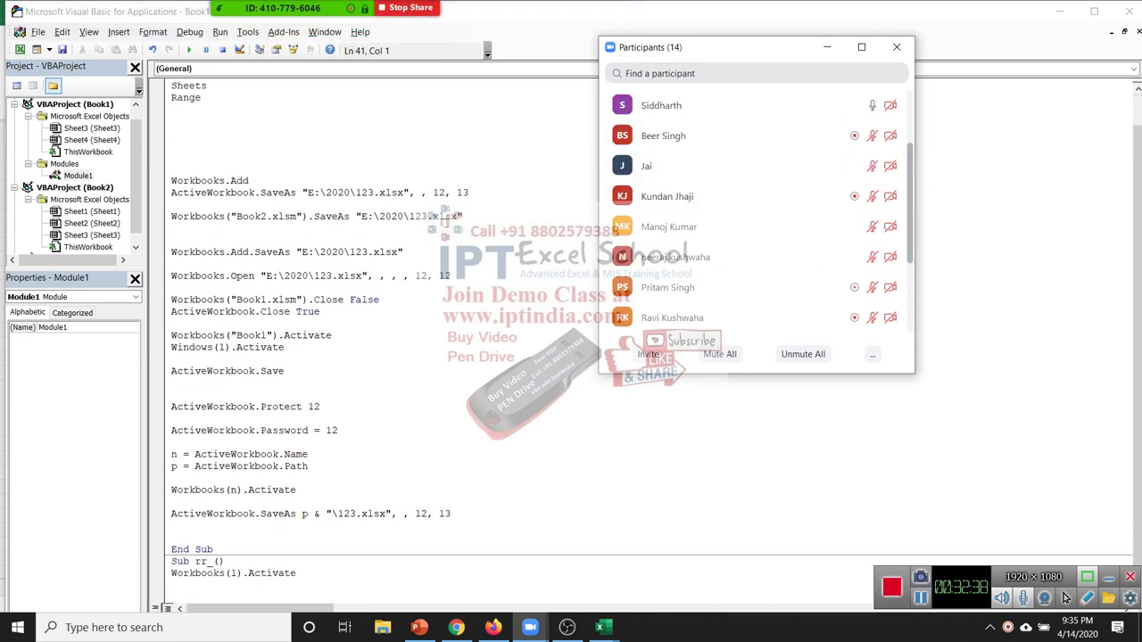
{"action": "left_click", "coordinate": [172, 443]}
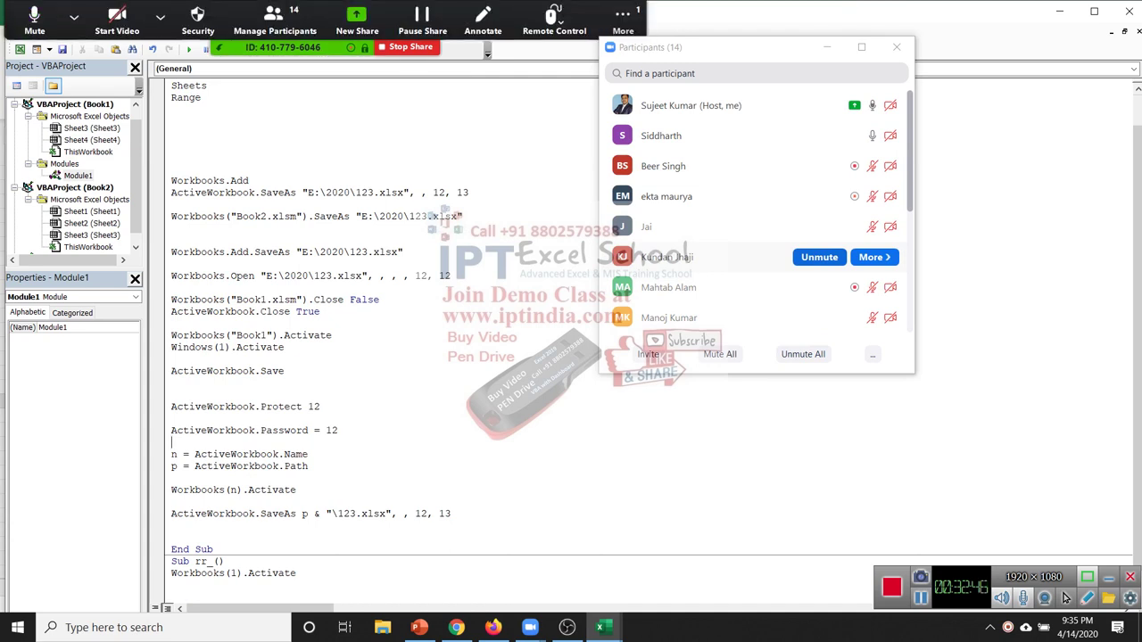
{"action": "key", "text": "alt+h"}
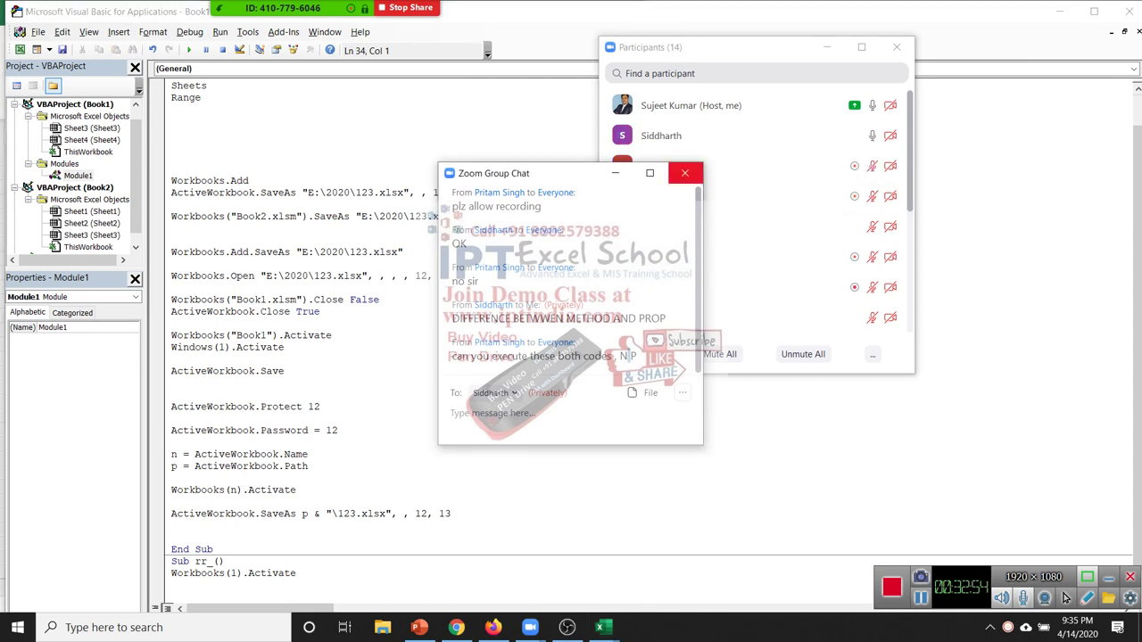
{"action": "left_click", "coordinate": [684, 173]}
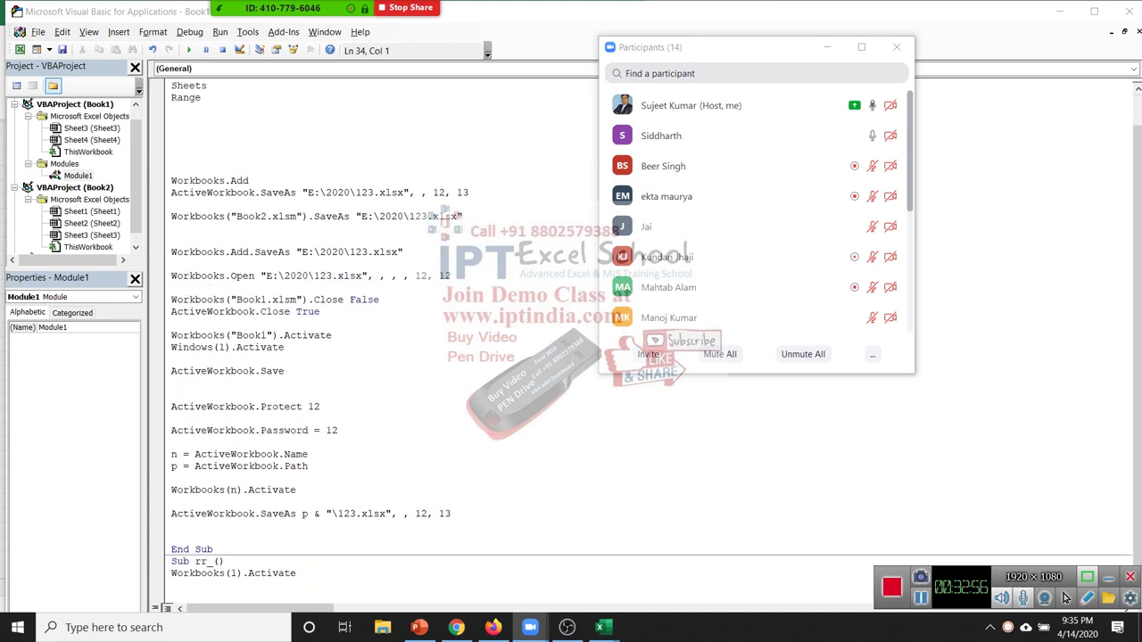
- Highlight n, ActiveWorkbook.Name, p and the n in Workbooks(n) to explain how they connect
{"action": "double_click", "coordinate": [174, 454]}
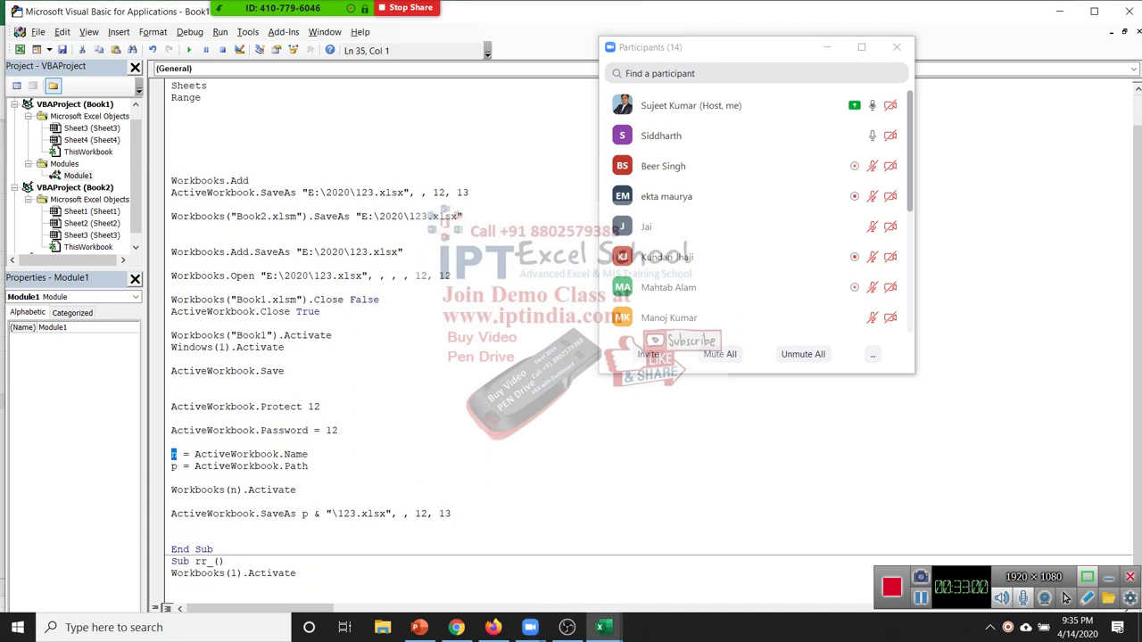
{"action": "left_click_drag", "start_coordinate": [194, 455], "coordinate": [308, 455]}
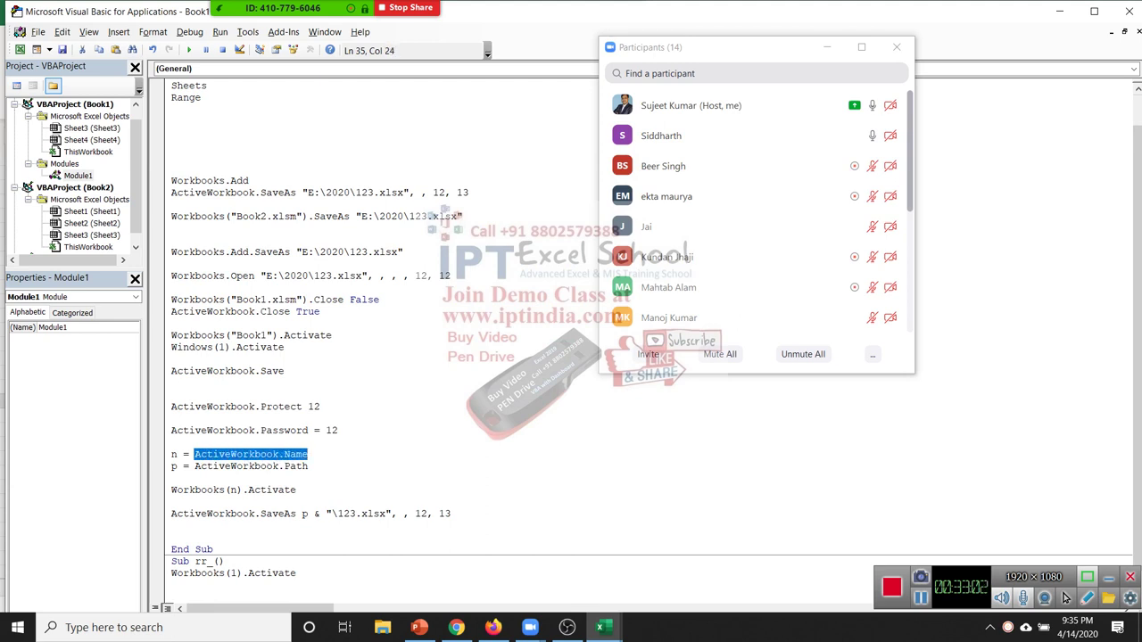
{"action": "double_click", "coordinate": [232, 490]}
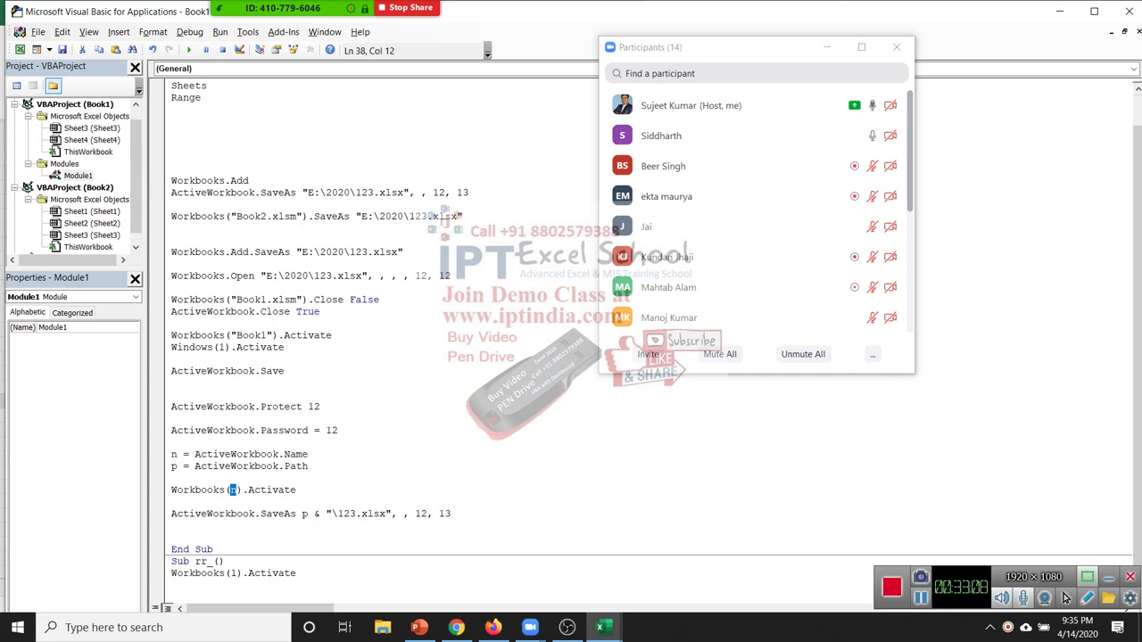
{"action": "left_click", "coordinate": [171, 501]}
{"action": "double_click", "coordinate": [174, 454]}
{"action": "left_click_drag", "start_coordinate": [200, 454], "coordinate": [308, 454]}
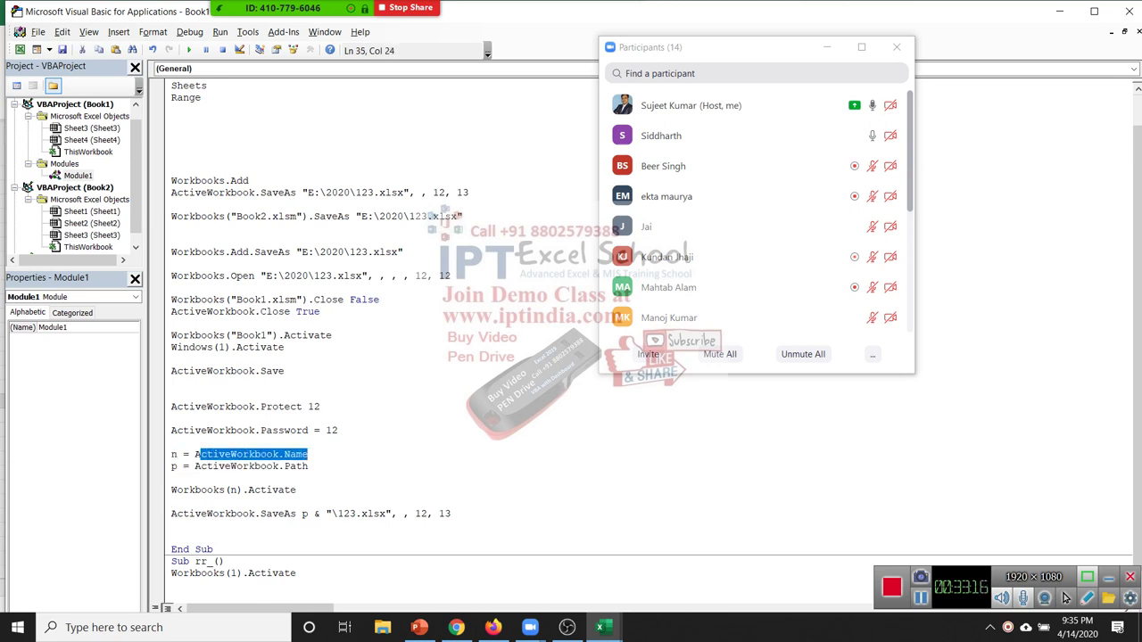
{"action": "double_click", "coordinate": [174, 454]}
{"action": "double_click", "coordinate": [174, 466]}
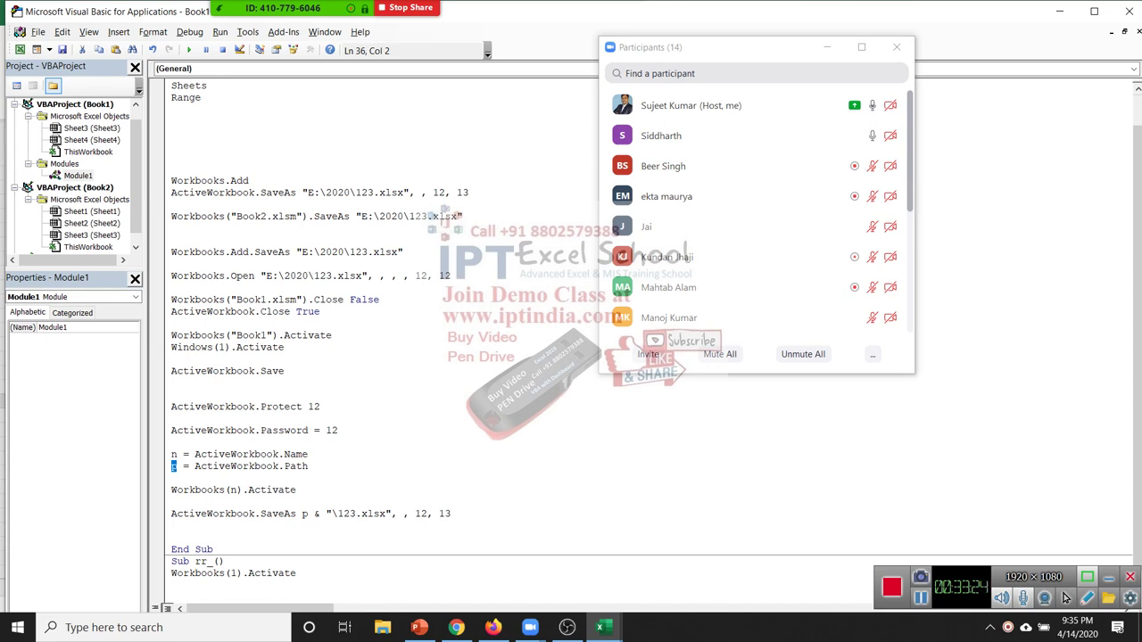
{"action": "double_click", "coordinate": [235, 454]}
{"action": "double_click", "coordinate": [174, 454]}
{"action": "double_click", "coordinate": [236, 454]}
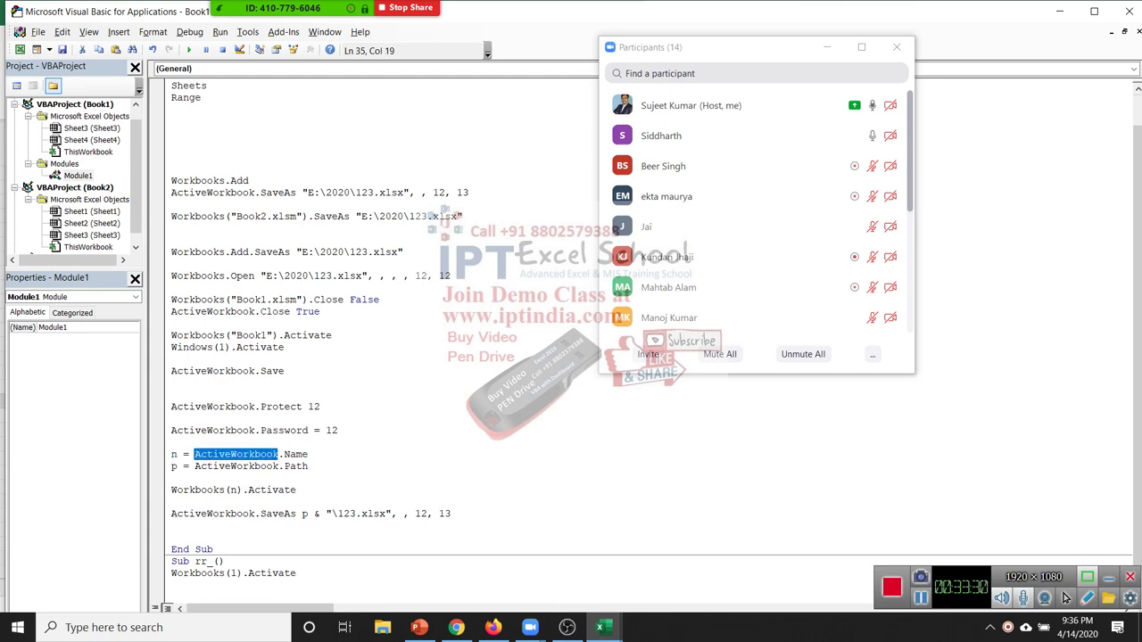
{"action": "double_click", "coordinate": [174, 454]}
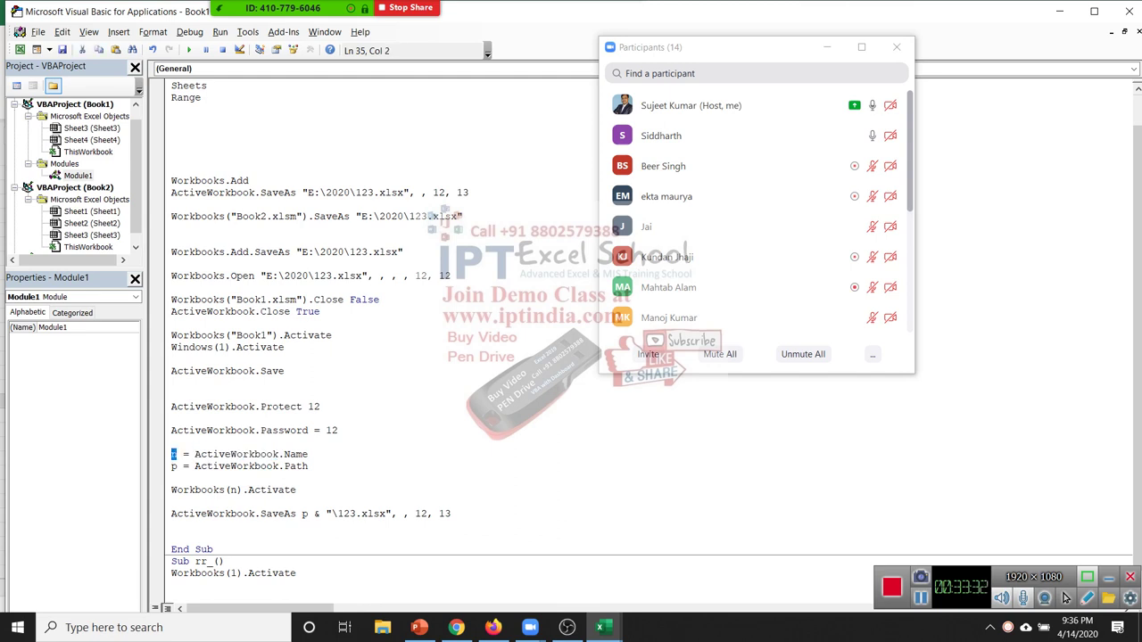
{"action": "double_click", "coordinate": [232, 490]}
- Close the meeting group chat and participants list, returning to the Path line
{"action": "key", "text": "End"}
{"action": "left_click", "coordinate": [623, 23]}
{"action": "left_click", "coordinate": [635, 53]}
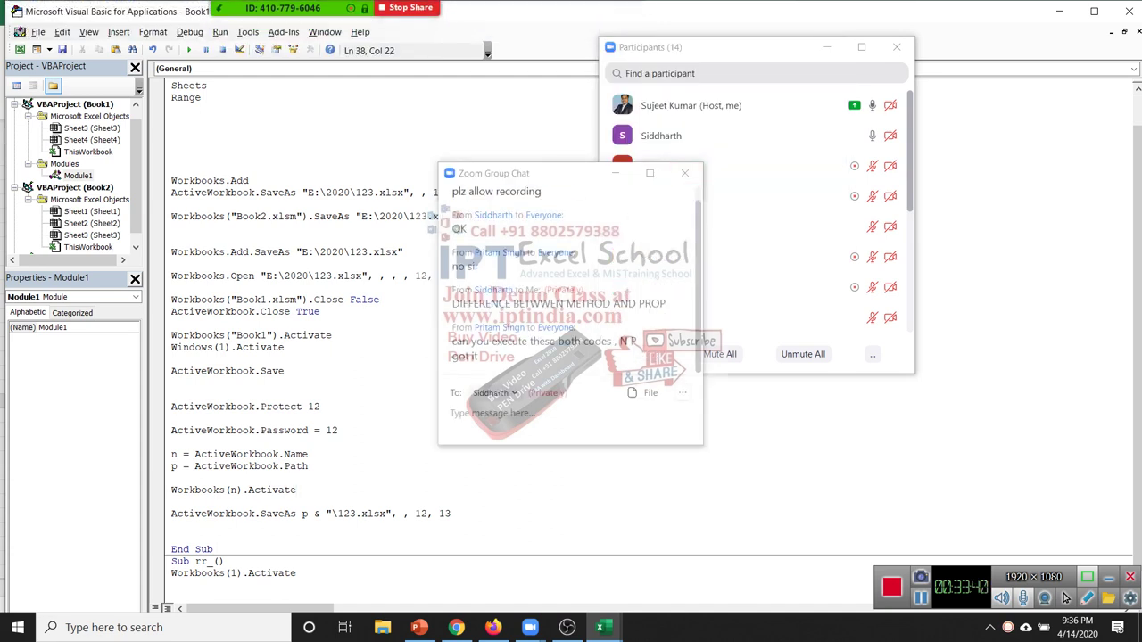
{"action": "left_click", "coordinate": [684, 172]}
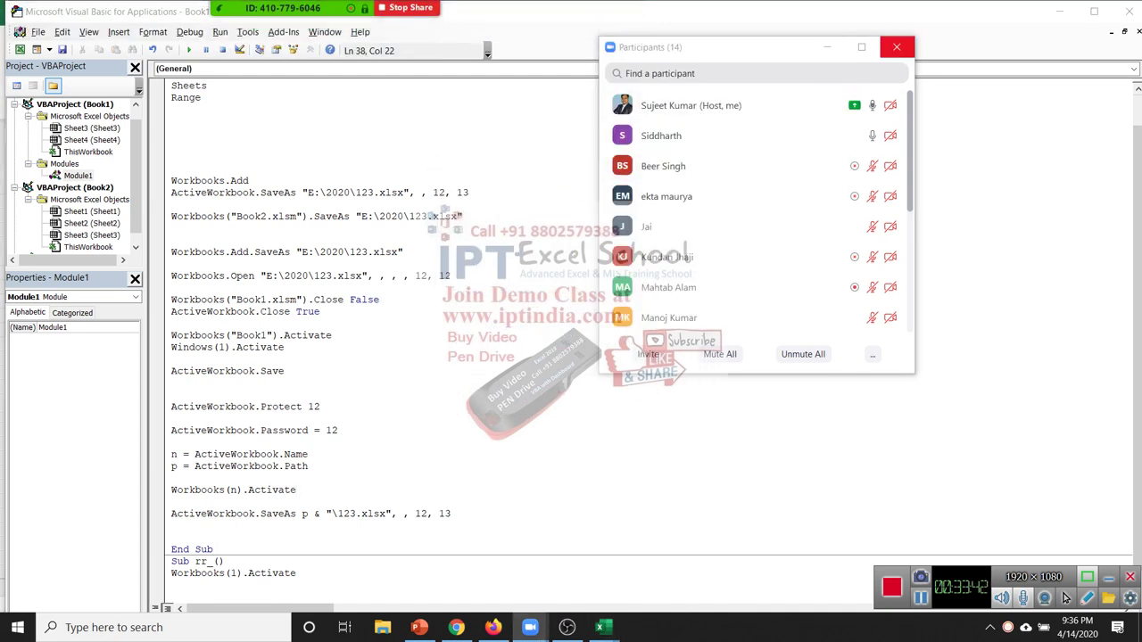
{"action": "left_click", "coordinate": [896, 46]}
{"action": "left_click", "coordinate": [260, 465]}
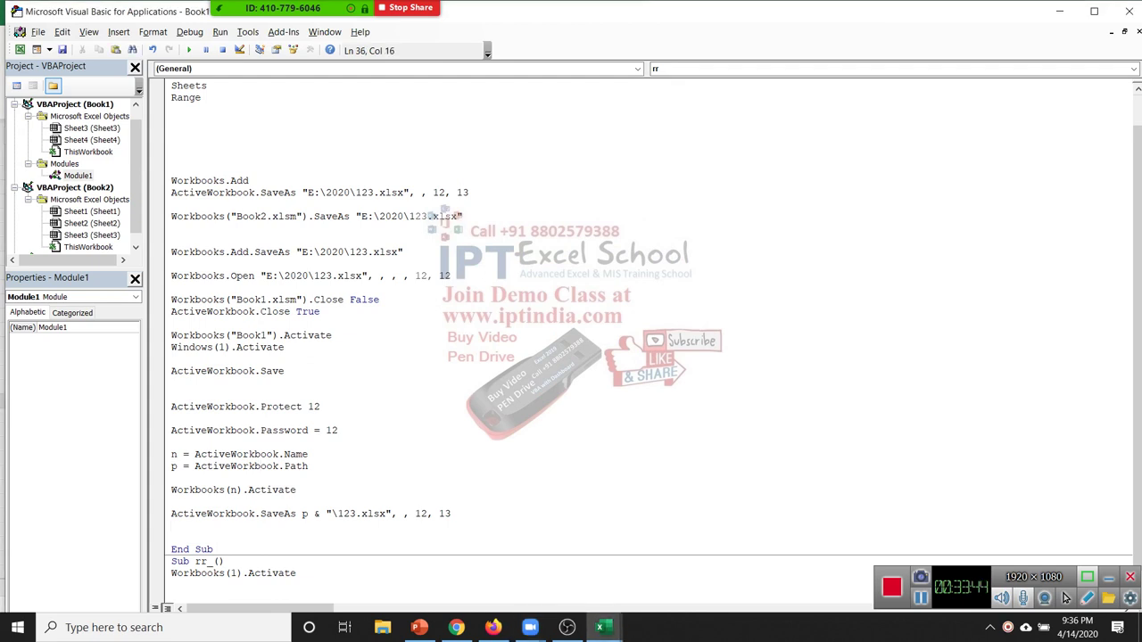
{"action": "left_click_drag", "start_coordinate": [457, 514], "coordinate": [171, 502]}
{"action": "left_click", "coordinate": [172, 478]}
{"action": "left_click", "coordinate": [254, 192]}
{"action": "type", "text": "."}
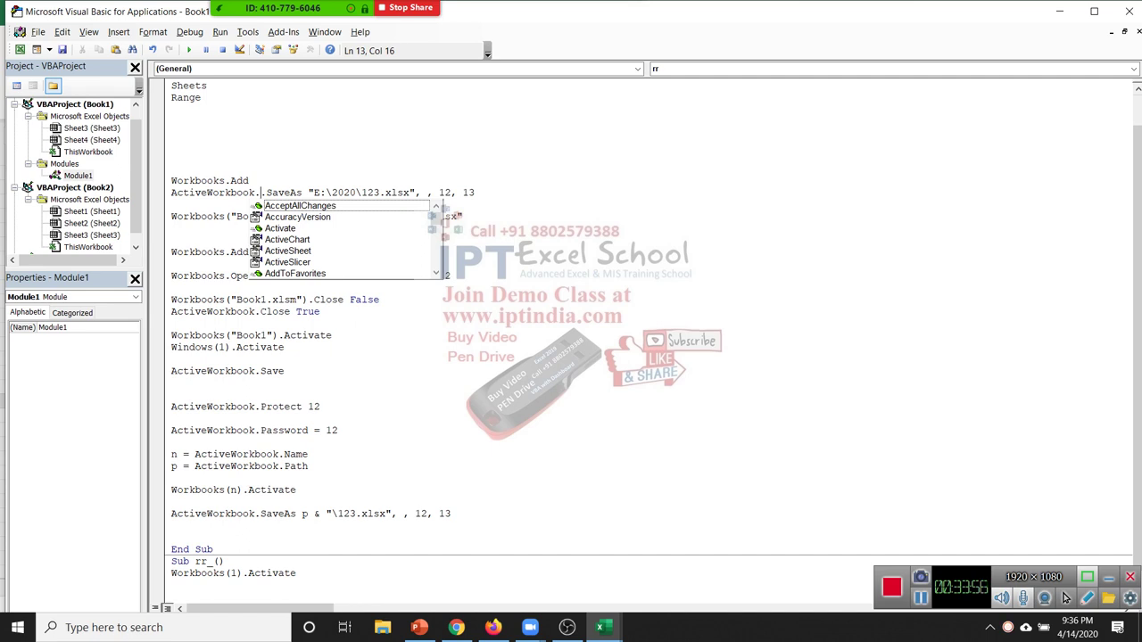
{"action": "key", "text": "BackSpace"}
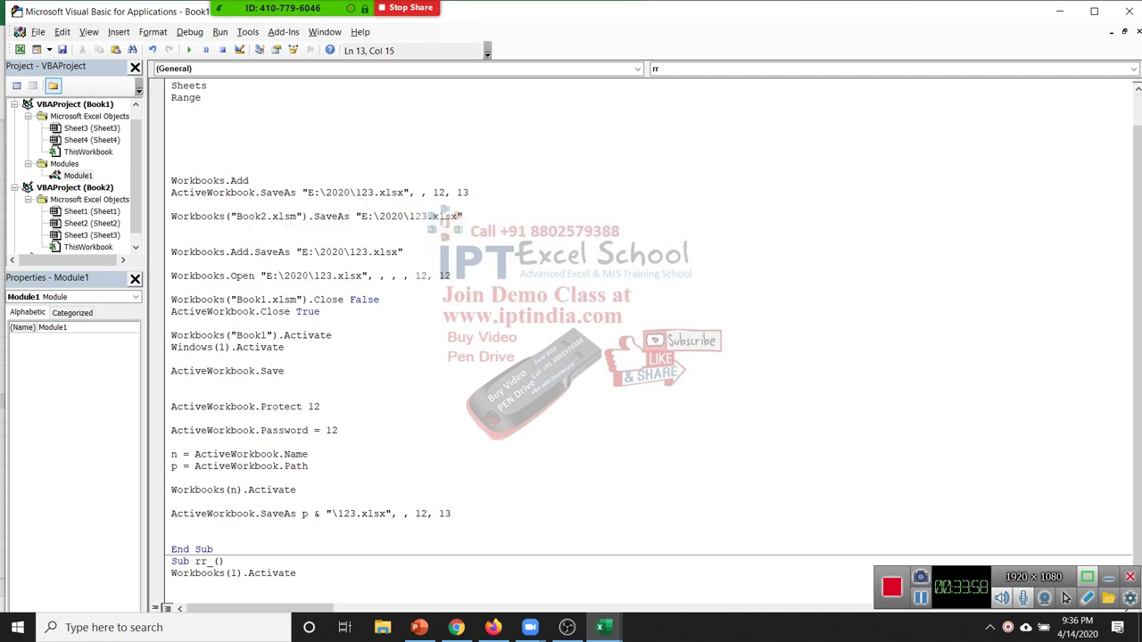
{"action": "left_click", "coordinate": [333, 336]}
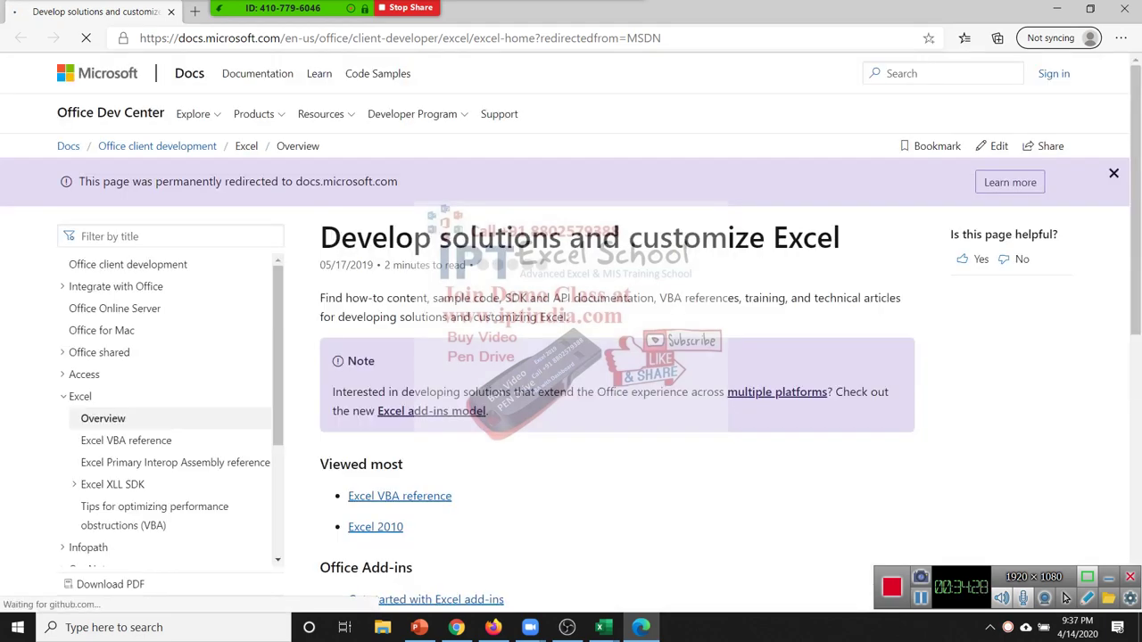
- Follow the Excel VBA reference link, then the Excel object model reference
{"action": "scroll", "coordinate": [572, 339], "scroll_direction": "down", "scroll_amount": 8}
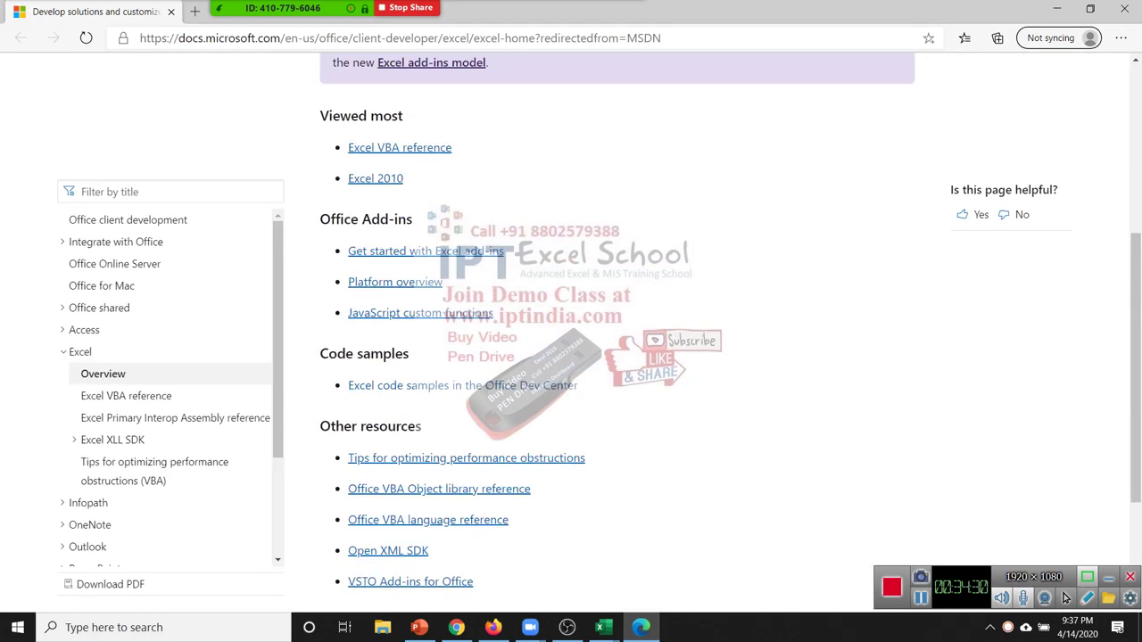
{"action": "scroll", "coordinate": [571, 339], "scroll_direction": "up", "scroll_amount": 2}
{"action": "scroll", "coordinate": [402, 495], "scroll_direction": "up", "scroll_amount": 5}
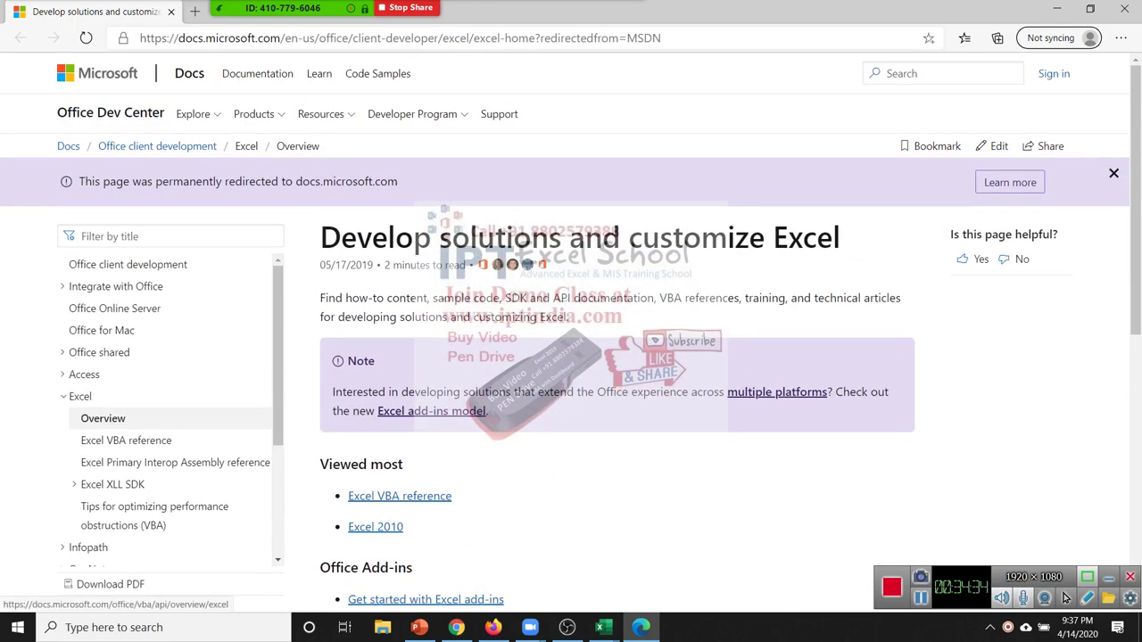
{"action": "left_click", "coordinate": [400, 496]}
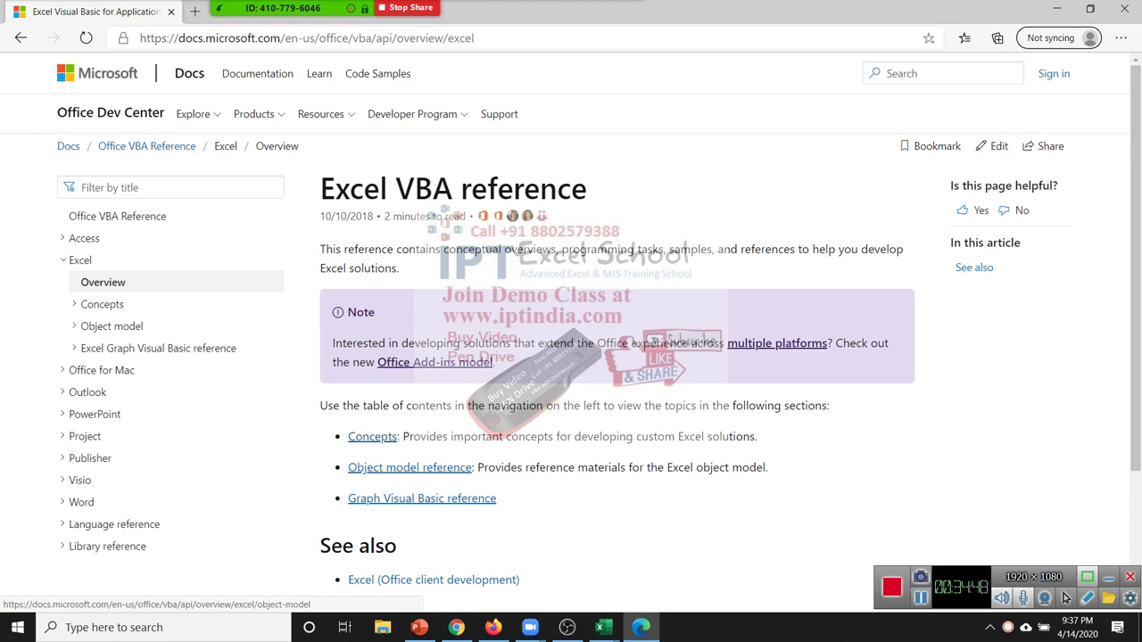
{"action": "left_click", "coordinate": [419, 468]}
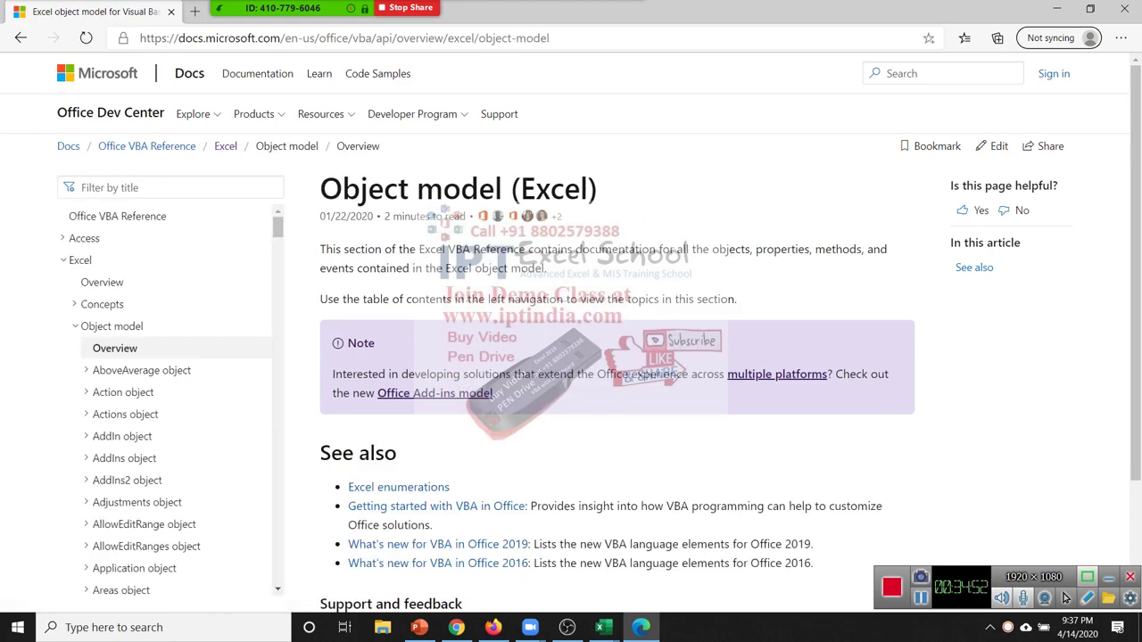
- Scroll the navigation tree down to the Workbooks object and expand it
{"action": "scroll", "coordinate": [536, 499], "scroll_direction": "down", "scroll_amount": 2}
{"action": "scroll", "coordinate": [654, 507], "scroll_direction": "up", "scroll_amount": 2}
{"action": "scroll", "coordinate": [178, 401], "scroll_direction": "down", "scroll_amount": 4}
{"action": "scroll", "coordinate": [179, 402], "scroll_direction": "down", "scroll_amount": 3}
{"action": "scroll", "coordinate": [179, 402], "scroll_direction": "down", "scroll_amount": 5}
{"action": "scroll", "coordinate": [178, 401], "scroll_direction": "down", "scroll_amount": 15}
{"action": "scroll", "coordinate": [178, 401], "scroll_direction": "down", "scroll_amount": 10}
{"action": "scroll", "coordinate": [178, 402], "scroll_direction": "down", "scroll_amount": 7}
{"action": "scroll", "coordinate": [178, 401], "scroll_direction": "down", "scroll_amount": 3}
{"action": "scroll", "coordinate": [179, 402], "scroll_direction": "down", "scroll_amount": 4}
{"action": "scroll", "coordinate": [179, 401], "scroll_direction": "down", "scroll_amount": 3}
{"action": "scroll", "coordinate": [179, 402], "scroll_direction": "down", "scroll_amount": 1}
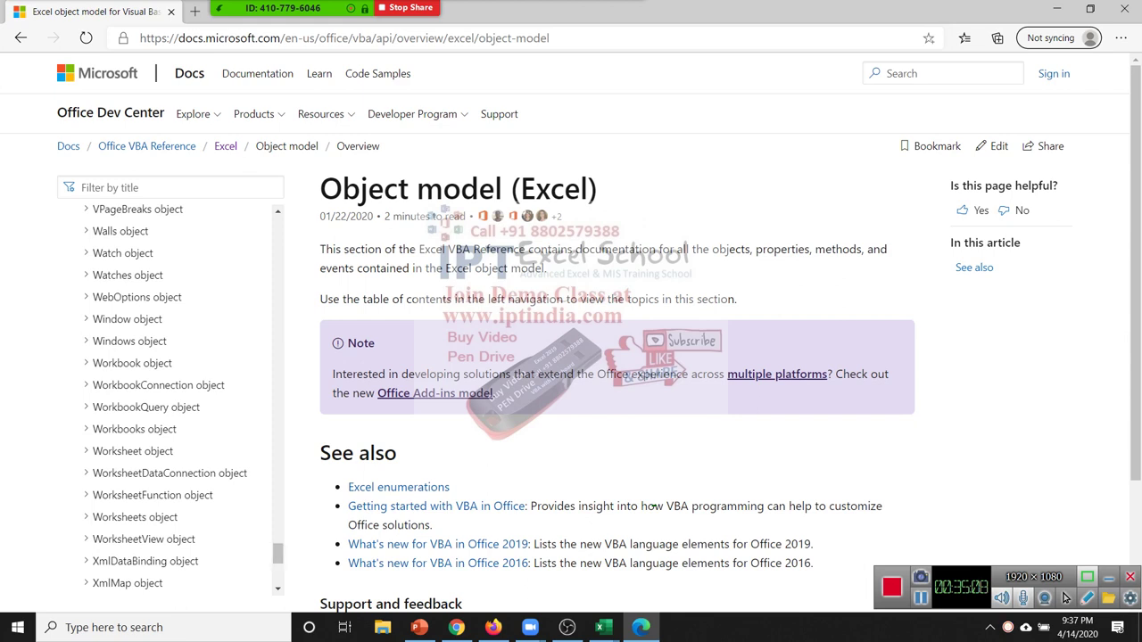
{"action": "left_click", "coordinate": [87, 429]}
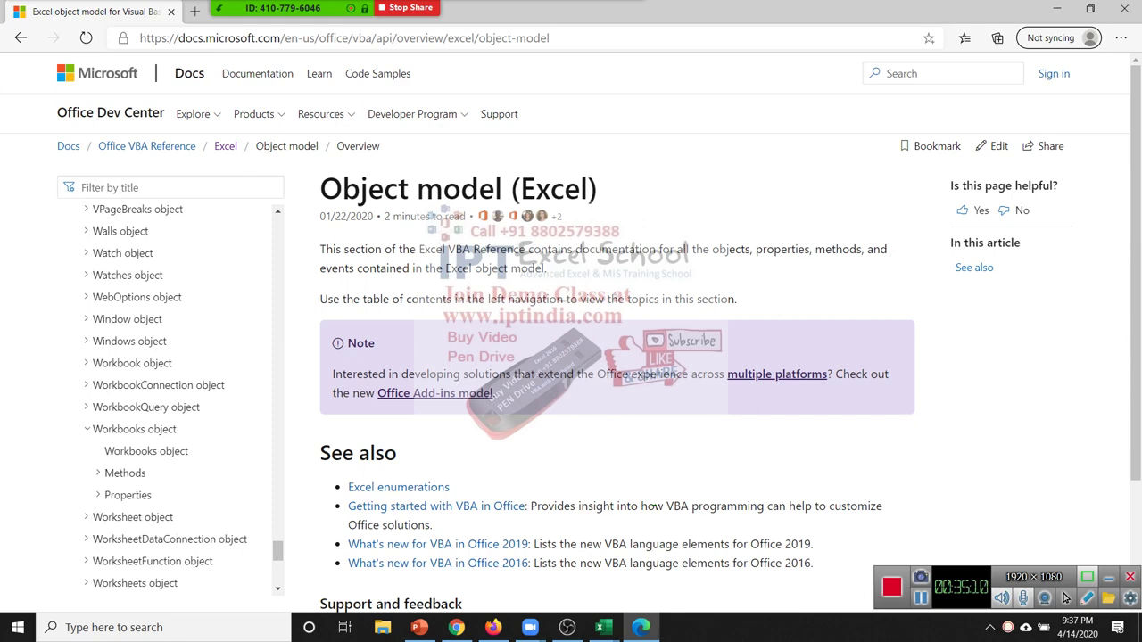
- Expand the Workbook object to show Events, Methods and Properties, collapsing Workbooks
{"action": "left_click", "coordinate": [86, 363]}
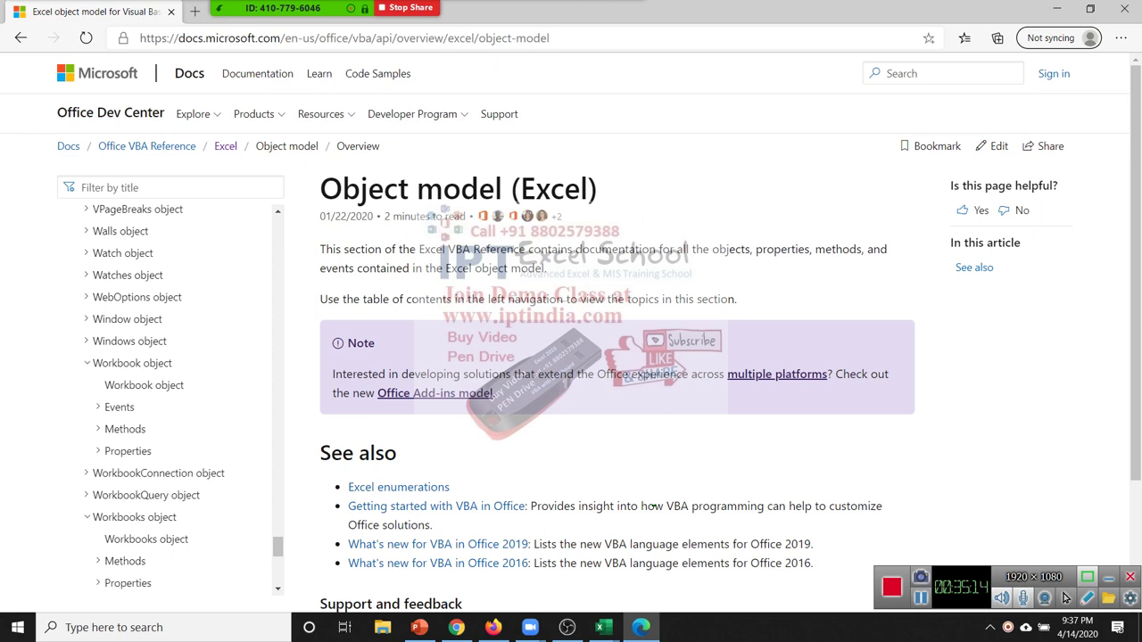
{"action": "left_click", "coordinate": [87, 517]}
{"action": "scroll", "coordinate": [170, 392], "scroll_direction": "down", "scroll_amount": 1}
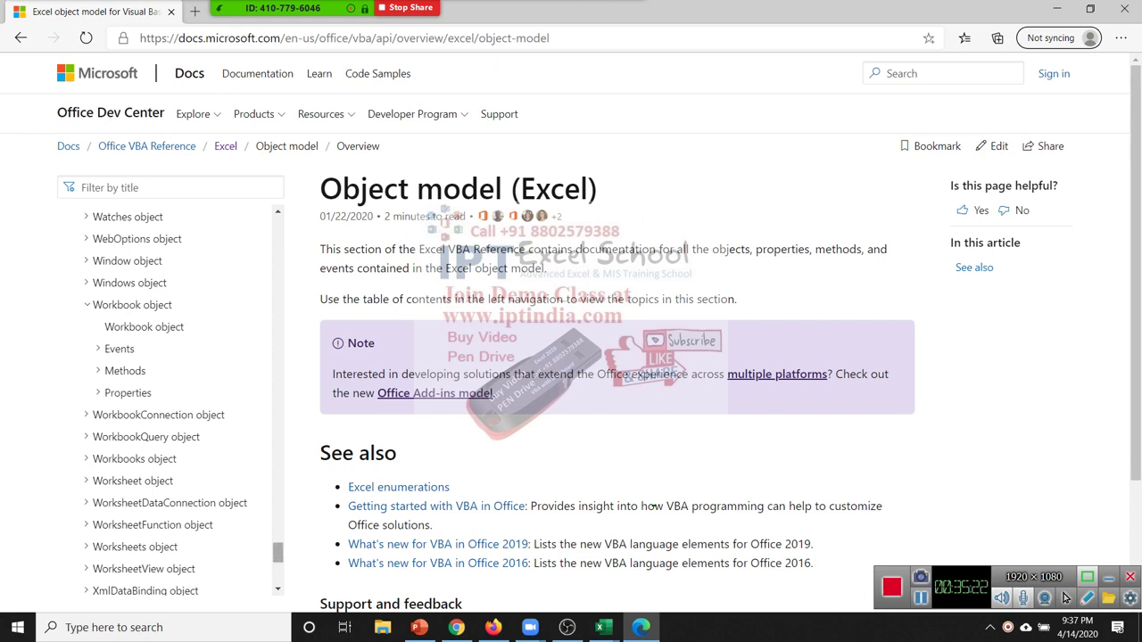
{"action": "scroll", "coordinate": [278, 550], "scroll_direction": "up", "scroll_amount": 1}
{"action": "scroll", "coordinate": [278, 546], "scroll_direction": "up", "scroll_amount": 1}
{"action": "scroll", "coordinate": [277, 546], "scroll_direction": "up", "scroll_amount": 2}
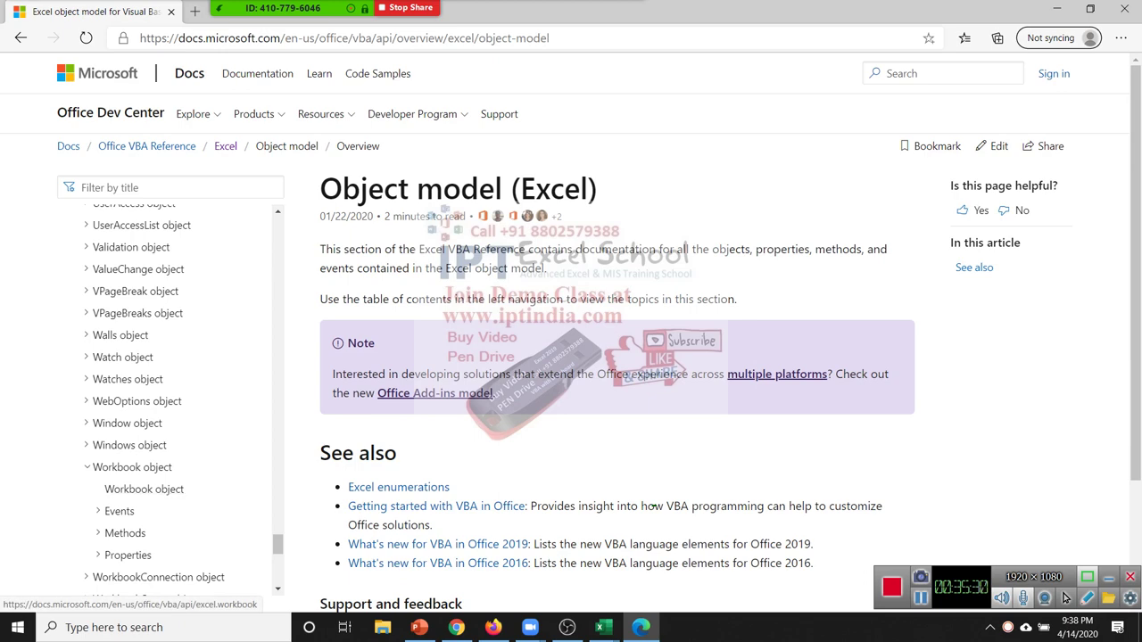
{"action": "left_click", "coordinate": [143, 489]}
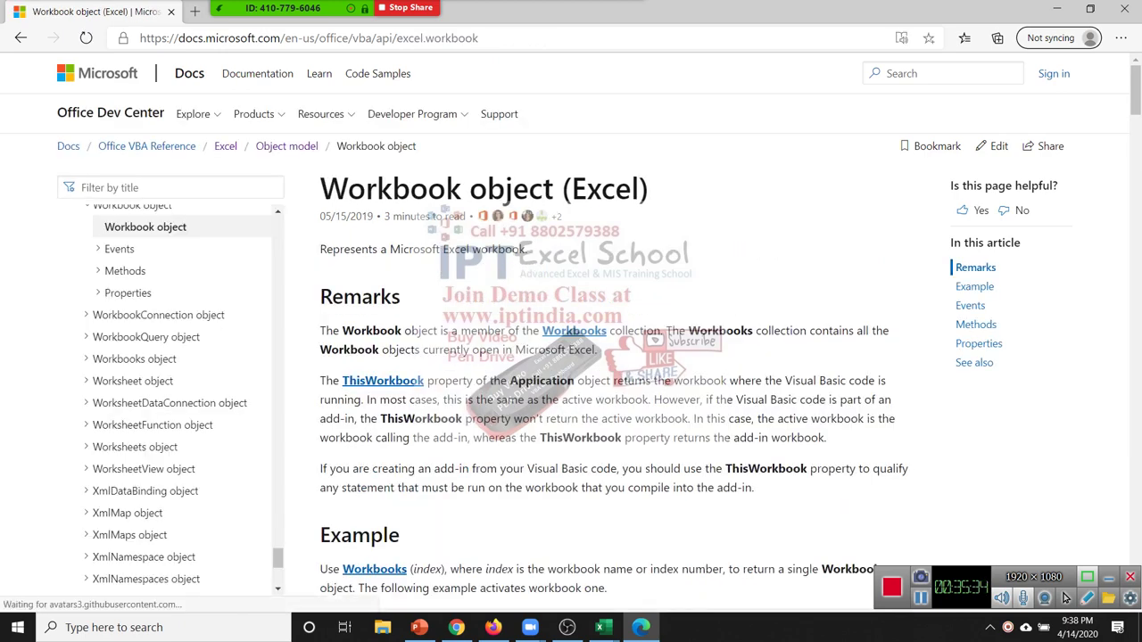
{"action": "left_click", "coordinate": [970, 305]}
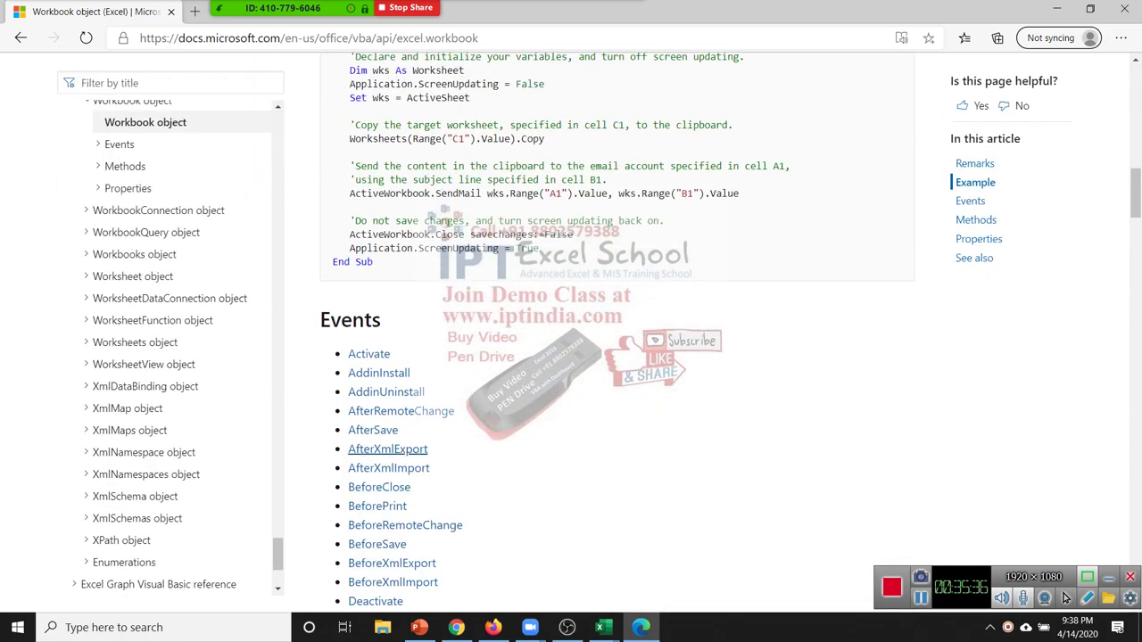
{"action": "scroll", "coordinate": [616, 356], "scroll_direction": "down", "scroll_amount": 3}
{"action": "scroll", "coordinate": [616, 357], "scroll_direction": "down", "scroll_amount": 2}
{"action": "scroll", "coordinate": [616, 357], "scroll_direction": "down", "scroll_amount": 3}
{"action": "scroll", "coordinate": [615, 357], "scroll_direction": "down", "scroll_amount": 3}
{"action": "scroll", "coordinate": [615, 357], "scroll_direction": "down", "scroll_amount": 2}
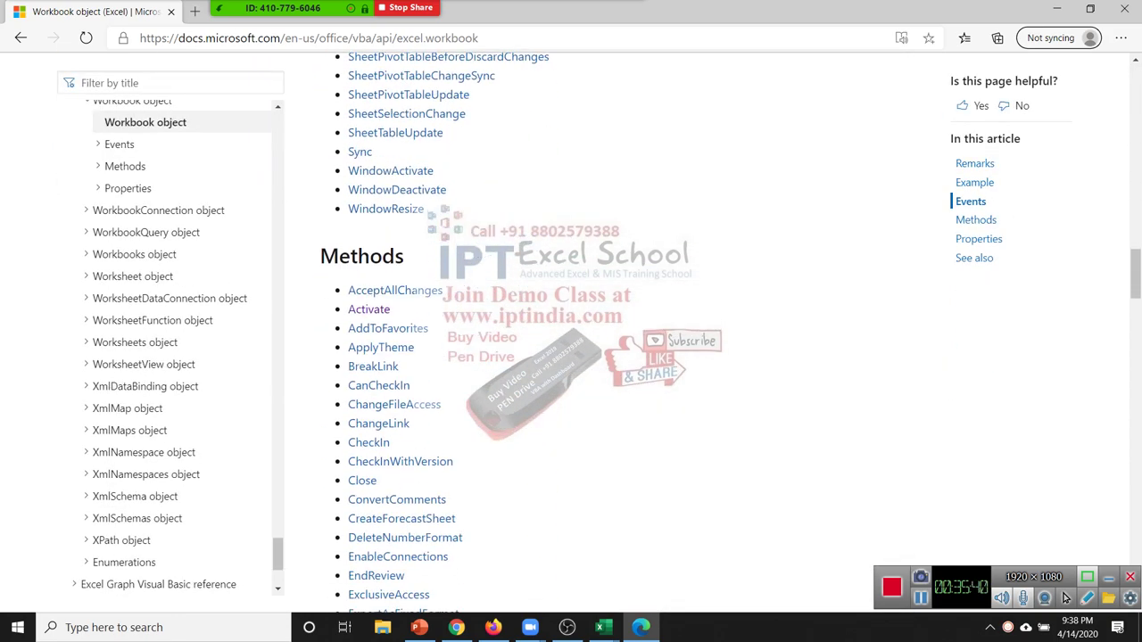
{"action": "double_click", "coordinate": [393, 256]}
{"action": "scroll", "coordinate": [616, 357], "scroll_direction": "up", "scroll_amount": 1}
{"action": "scroll", "coordinate": [616, 357], "scroll_direction": "down", "scroll_amount": 5}
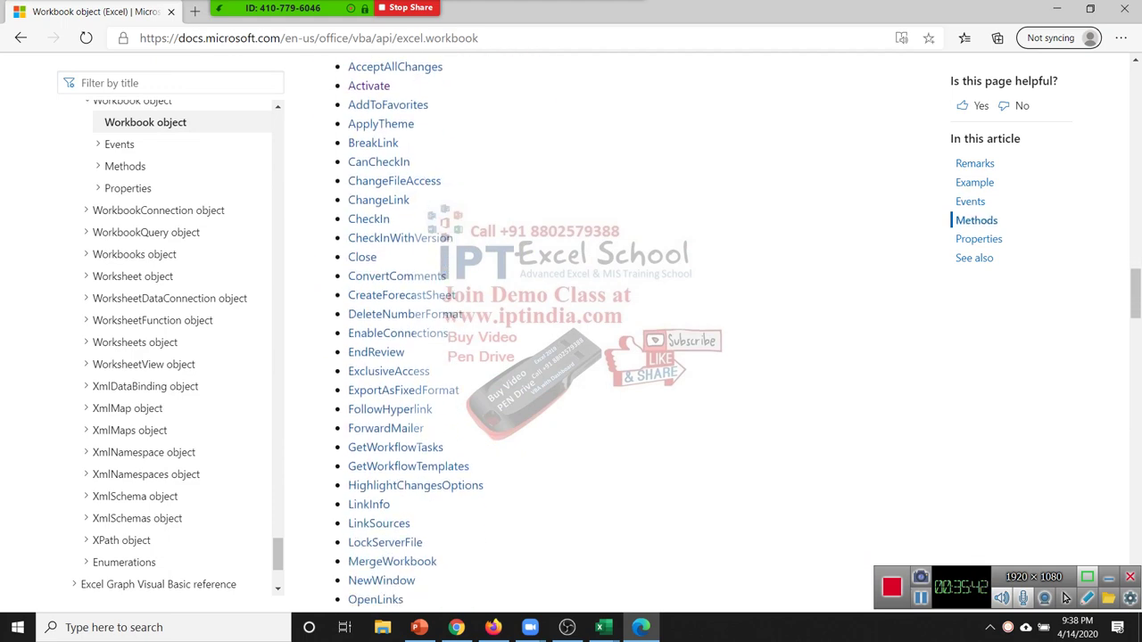
{"action": "scroll", "coordinate": [615, 357], "scroll_direction": "down", "scroll_amount": 3}
{"action": "scroll", "coordinate": [616, 357], "scroll_direction": "down", "scroll_amount": 5}
{"action": "scroll", "coordinate": [616, 357], "scroll_direction": "down", "scroll_amount": 2}
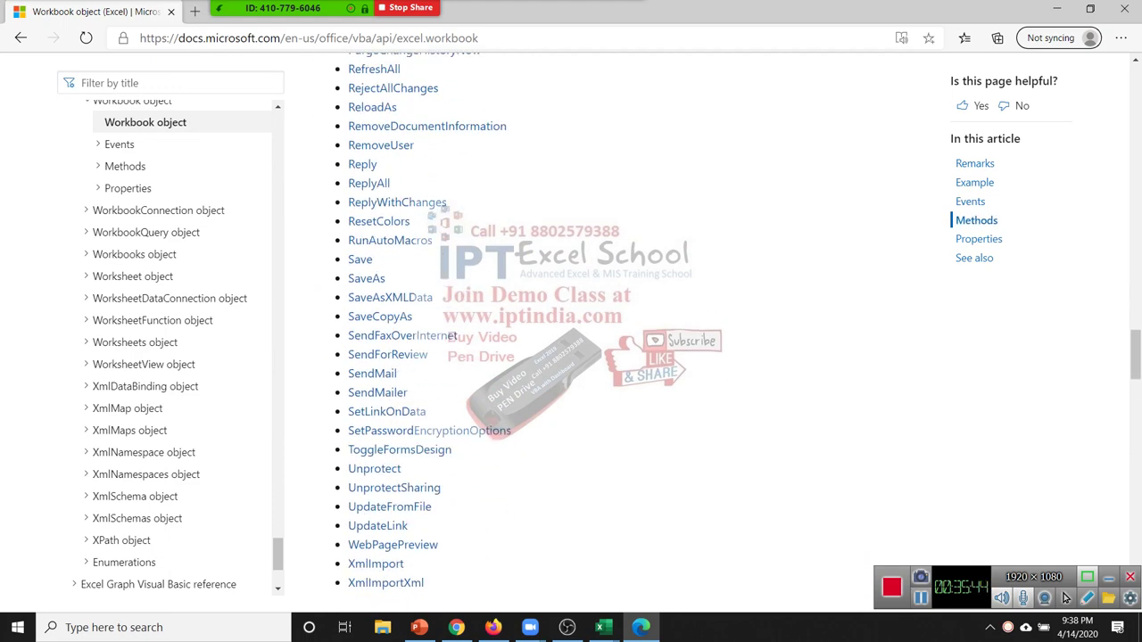
{"action": "scroll", "coordinate": [384, 447], "scroll_direction": "down", "scroll_amount": 3}
{"action": "double_click", "coordinate": [369, 438]}
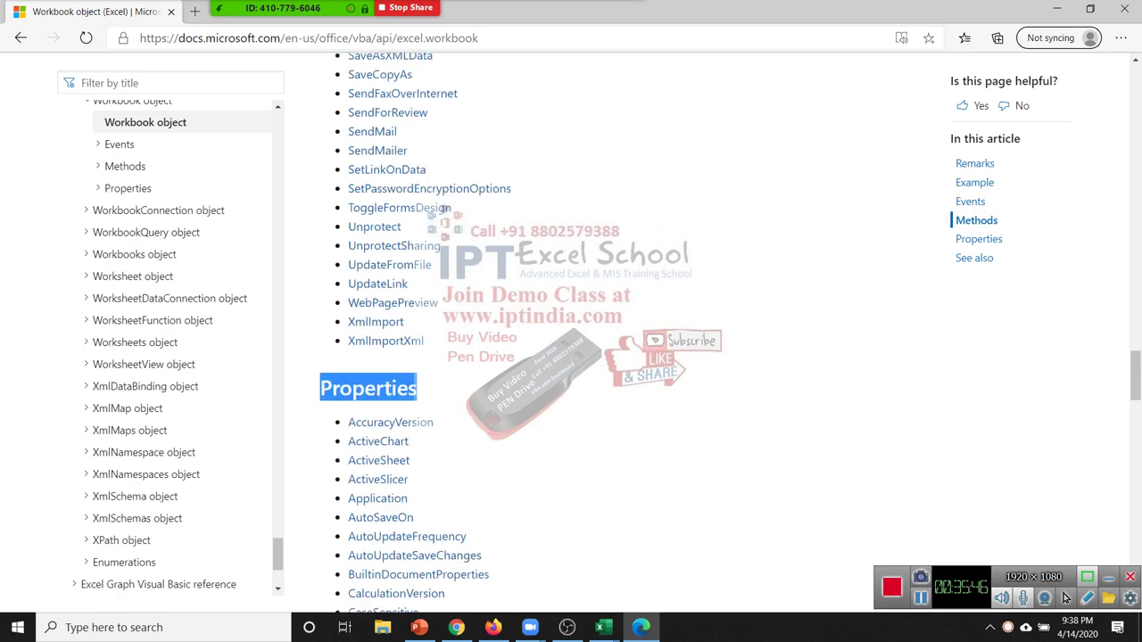
{"action": "scroll", "coordinate": [420, 570], "scroll_direction": "down", "scroll_amount": 7}
{"action": "scroll", "coordinate": [419, 569], "scroll_direction": "up", "scroll_amount": 1}
{"action": "scroll", "coordinate": [419, 570], "scroll_direction": "down", "scroll_amount": 1}
{"action": "scroll", "coordinate": [420, 570], "scroll_direction": "up", "scroll_amount": 1}
{"action": "scroll", "coordinate": [420, 569], "scroll_direction": "up", "scroll_amount": 3}
{"action": "scroll", "coordinate": [419, 569], "scroll_direction": "up", "scroll_amount": 3}
{"action": "scroll", "coordinate": [420, 570], "scroll_direction": "up", "scroll_amount": 3}
{"action": "scroll", "coordinate": [419, 569], "scroll_direction": "up", "scroll_amount": 3}
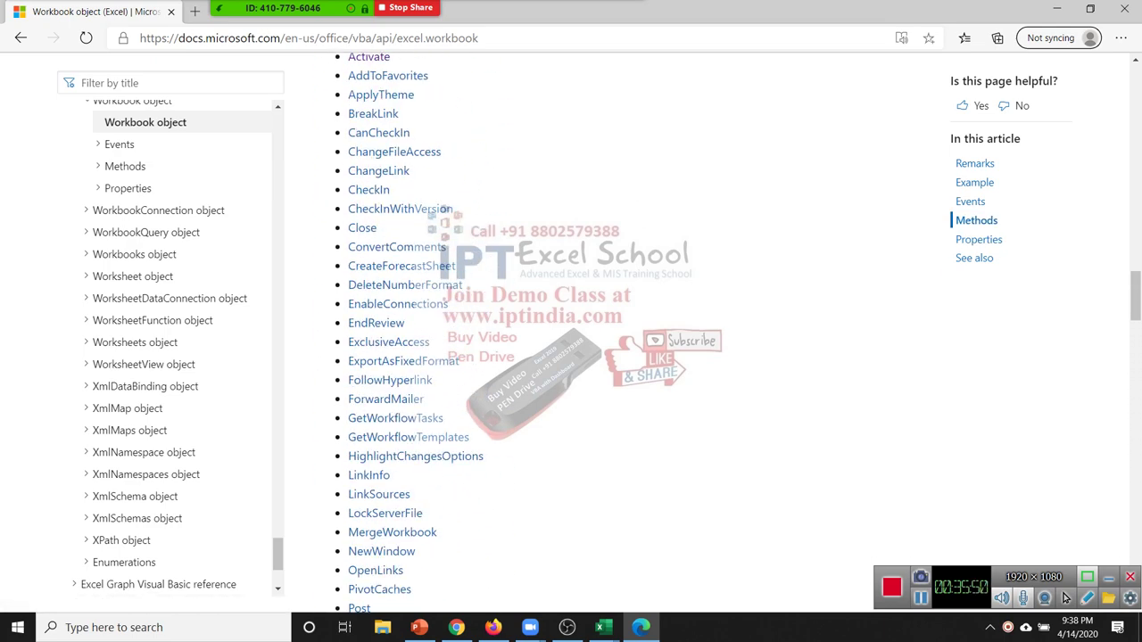
{"action": "scroll", "coordinate": [419, 569], "scroll_direction": "up", "scroll_amount": 9}
{"action": "scroll", "coordinate": [419, 569], "scroll_direction": "down", "scroll_amount": 4}
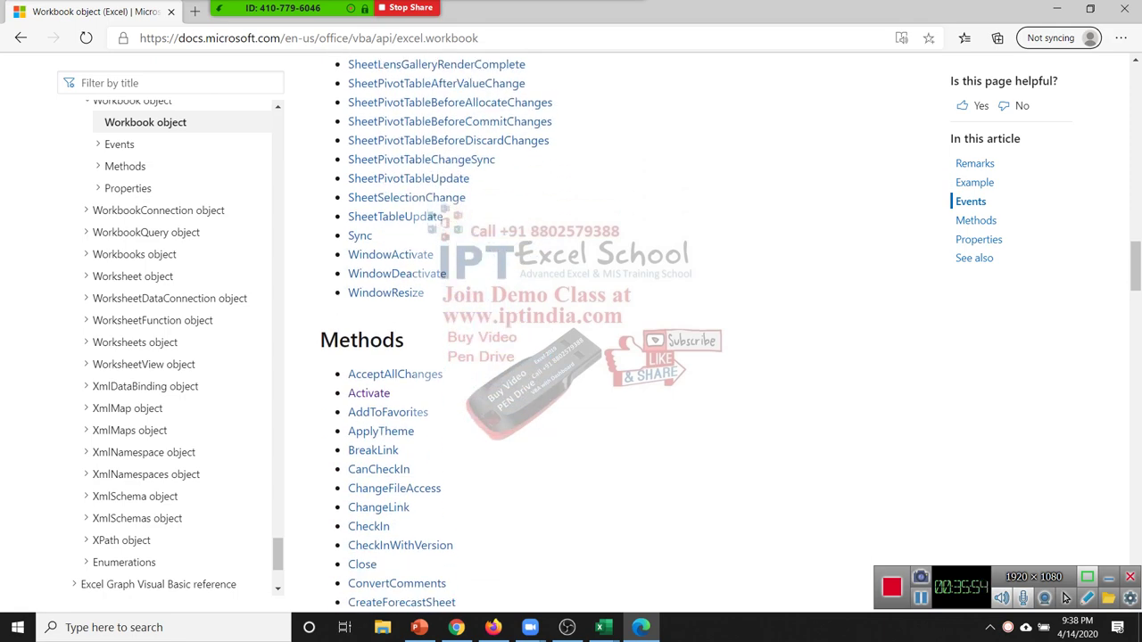
{"action": "scroll", "coordinate": [384, 384], "scroll_direction": "down", "scroll_amount": 2}
{"action": "scroll", "coordinate": [383, 384], "scroll_direction": "down", "scroll_amount": 4}
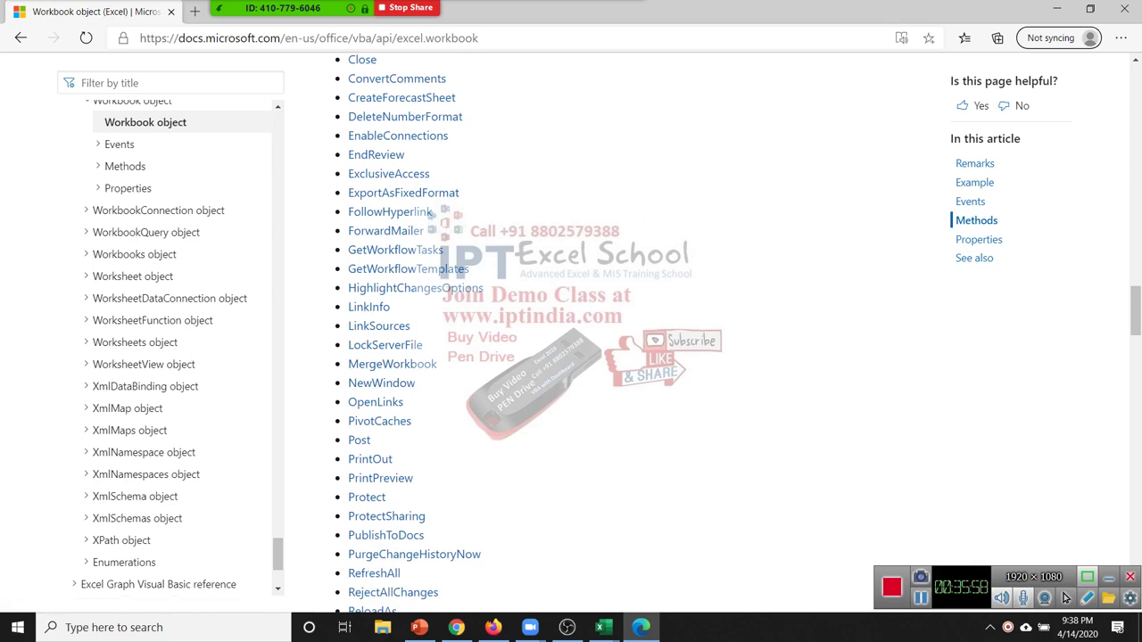
{"action": "scroll", "coordinate": [384, 384], "scroll_direction": "down", "scroll_amount": 2}
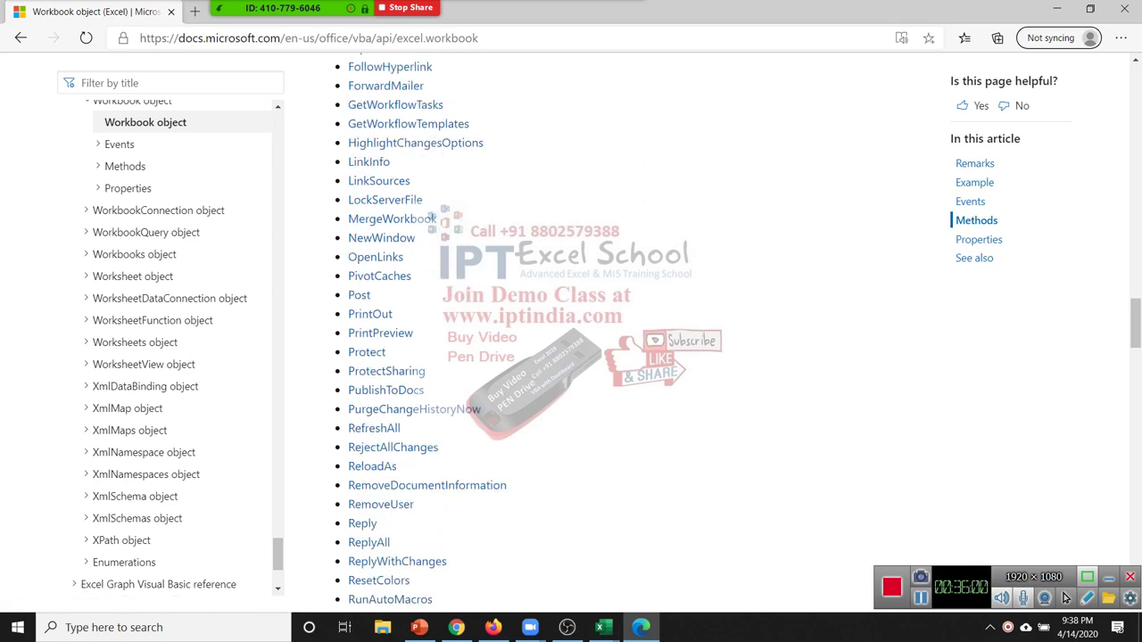
{"action": "scroll", "coordinate": [384, 384], "scroll_direction": "up", "scroll_amount": 10}
{"action": "scroll", "coordinate": [384, 384], "scroll_direction": "down", "scroll_amount": 2}
{"action": "scroll", "coordinate": [446, 339], "scroll_direction": "up", "scroll_amount": 2}
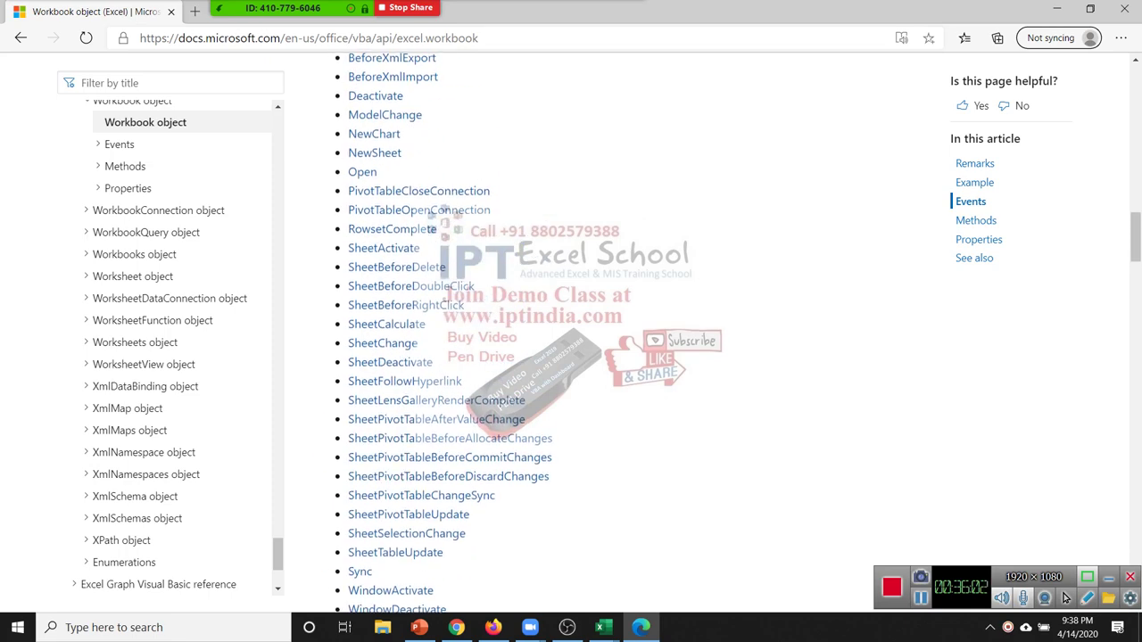
{"action": "scroll", "coordinate": [446, 339], "scroll_direction": "down", "scroll_amount": 15}
{"action": "scroll", "coordinate": [447, 340], "scroll_direction": "down", "scroll_amount": 3}
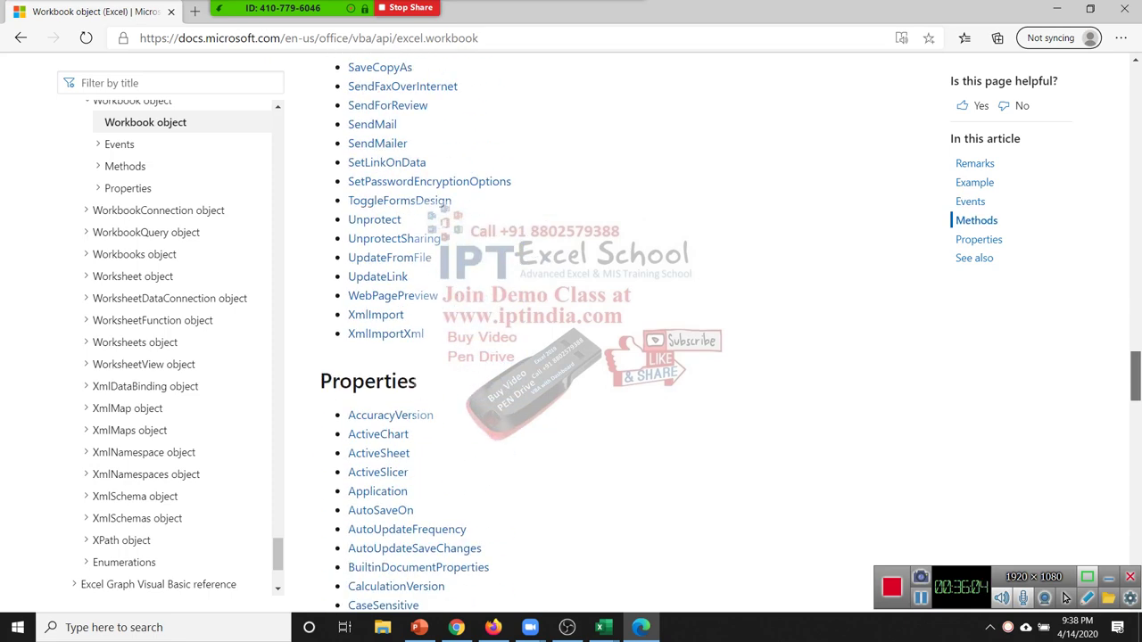
{"action": "scroll", "coordinate": [447, 339], "scroll_direction": "up", "scroll_amount": 3}
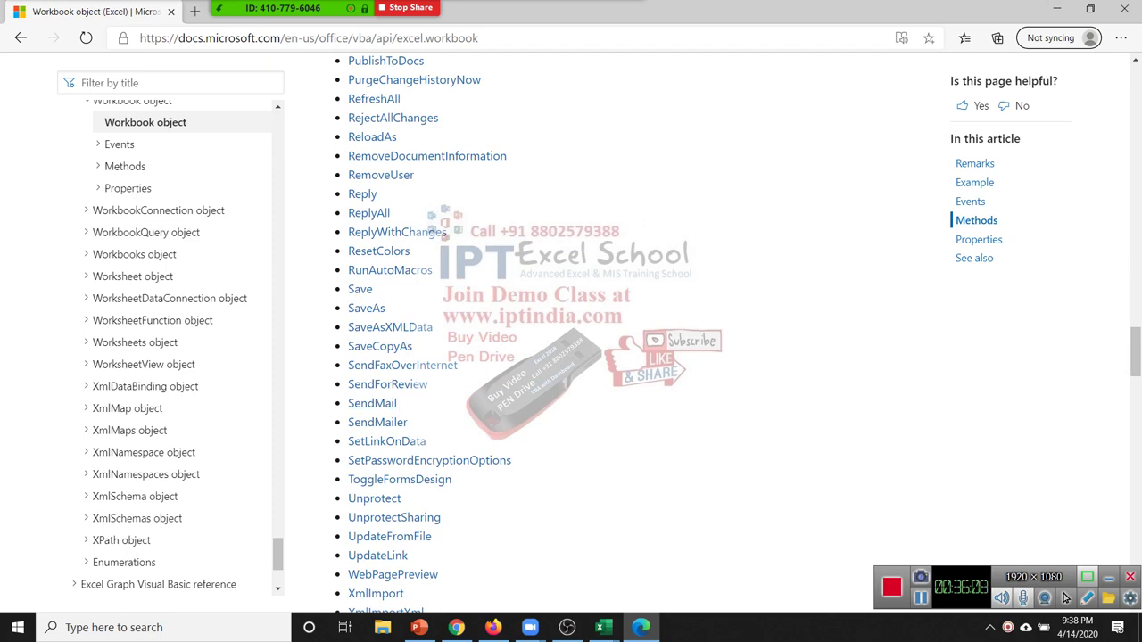
{"action": "left_click", "coordinate": [372, 403]}
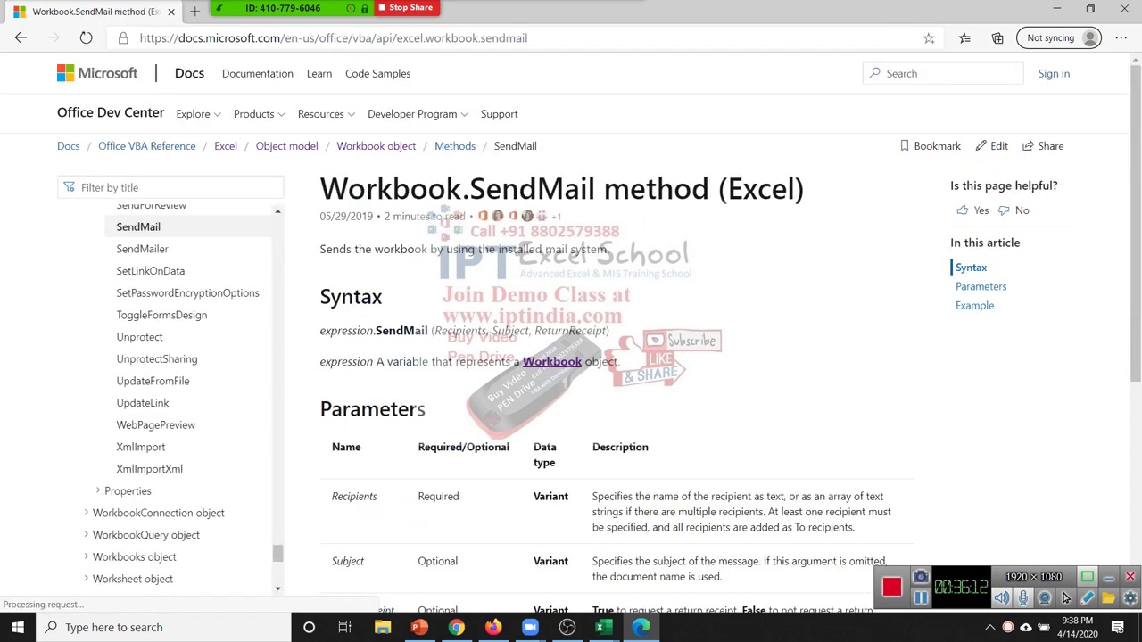
{"action": "left_click_drag", "start_coordinate": [434, 331], "coordinate": [489, 331]}
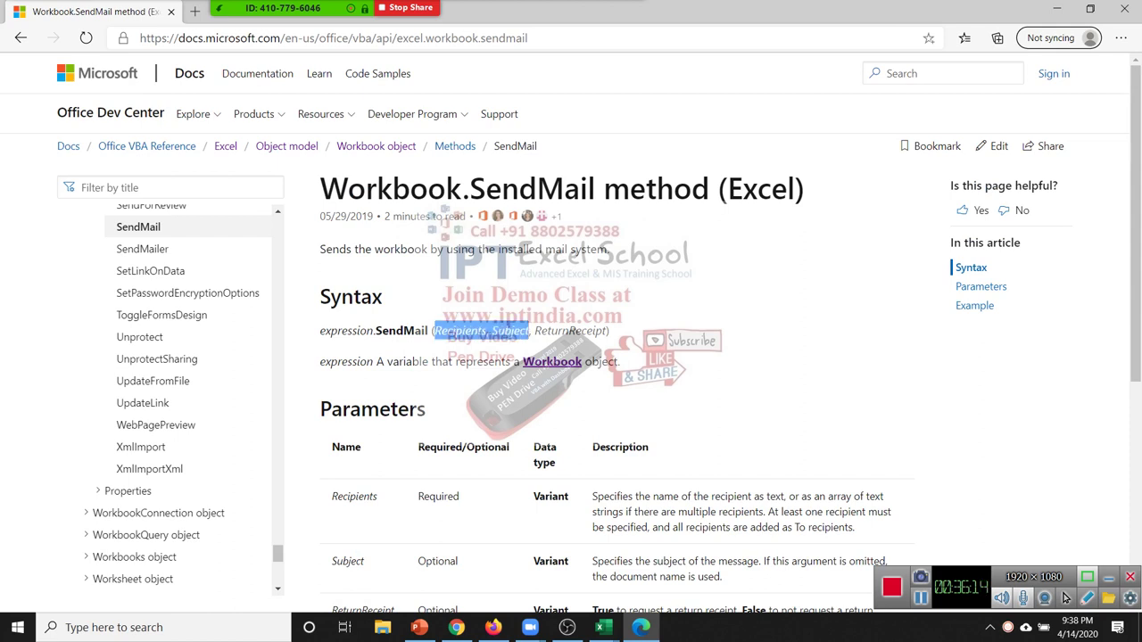
{"action": "left_click", "coordinate": [489, 331]}
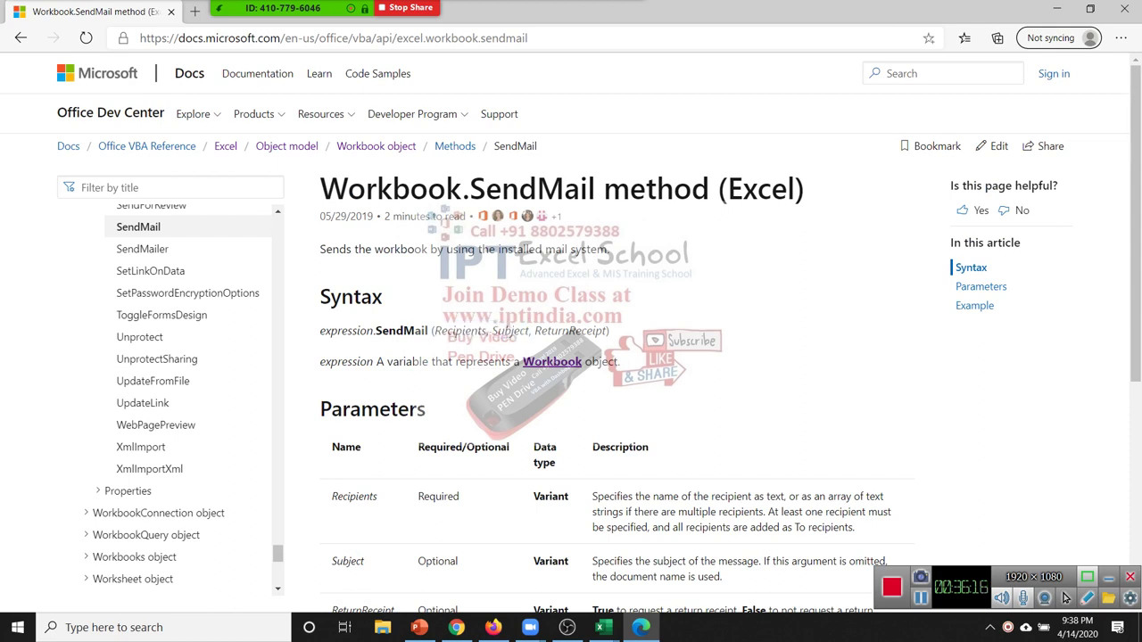
{"action": "double_click", "coordinate": [570, 331]}
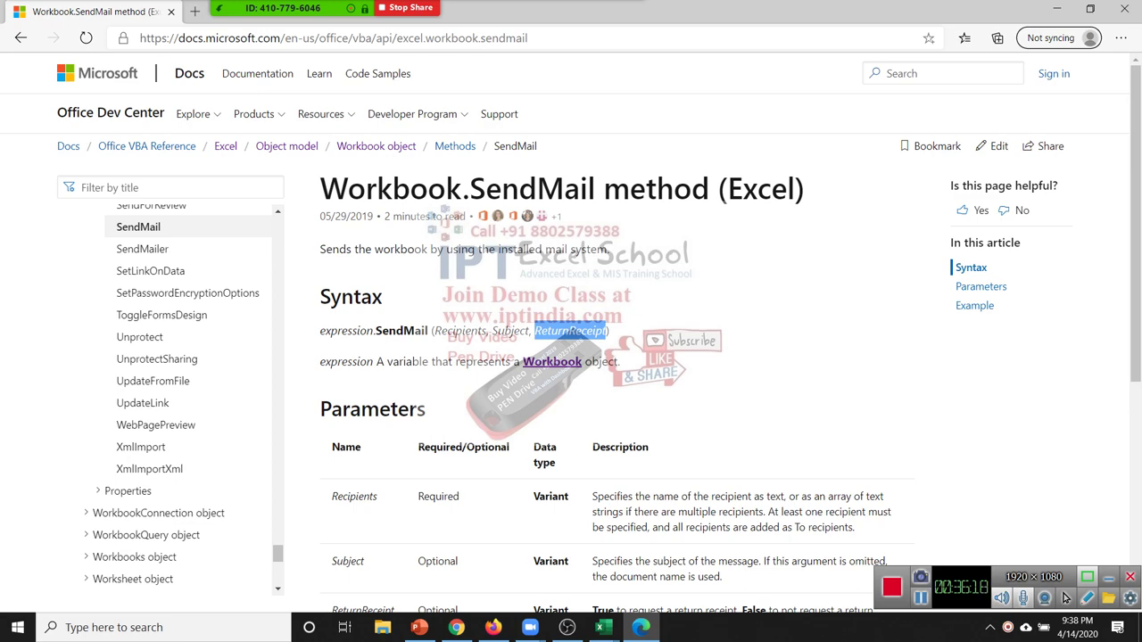
{"action": "scroll", "coordinate": [571, 357], "scroll_direction": "down", "scroll_amount": 3}
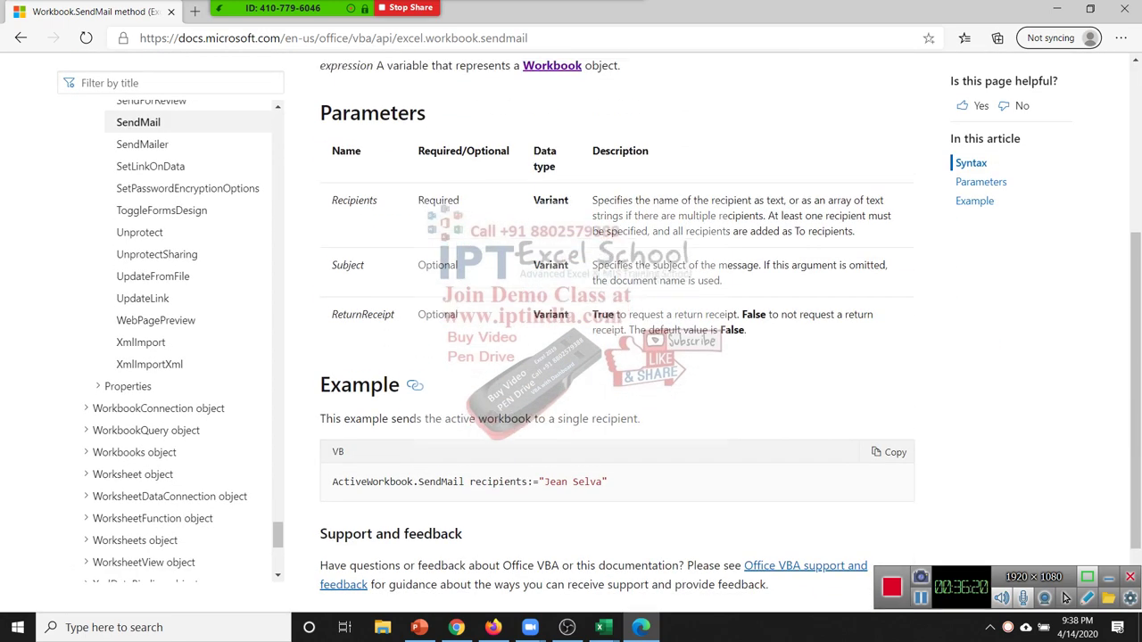
{"action": "scroll", "coordinate": [571, 357], "scroll_direction": "up", "scroll_amount": 2}
{"action": "double_click", "coordinate": [438, 360]}
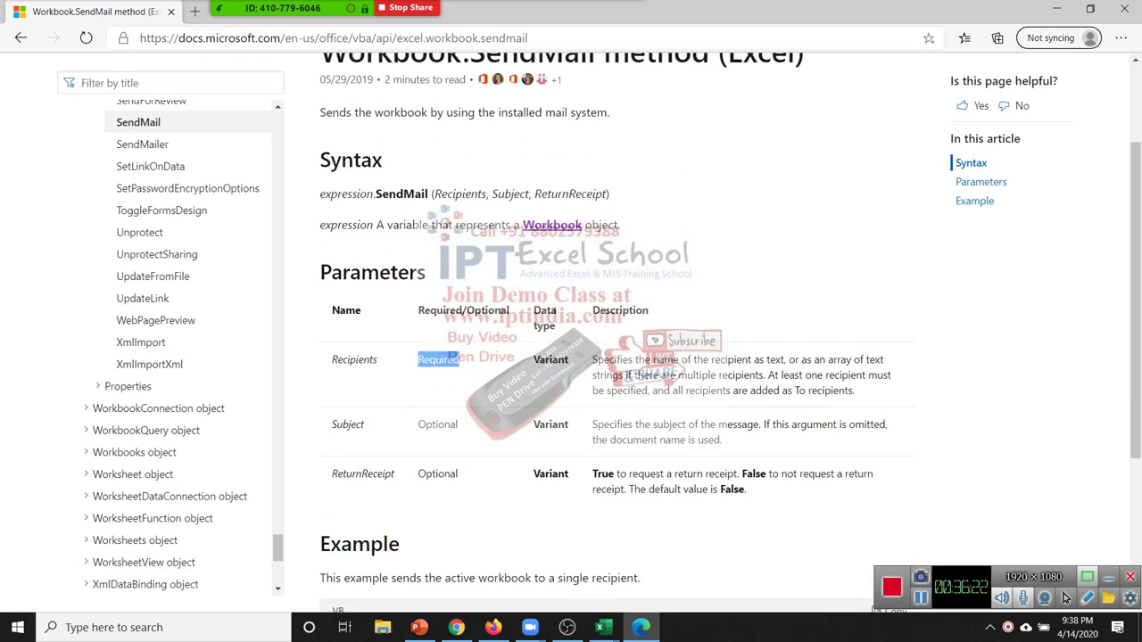
{"action": "left_click", "coordinate": [438, 359]}
{"action": "left_click_drag", "start_coordinate": [593, 360], "coordinate": [855, 391]}
{"action": "left_click", "coordinate": [855, 391]}
{"action": "scroll", "coordinate": [571, 324], "scroll_direction": "down", "scroll_amount": 3}
{"action": "left_click_drag", "start_coordinate": [332, 389], "coordinate": [608, 389]}
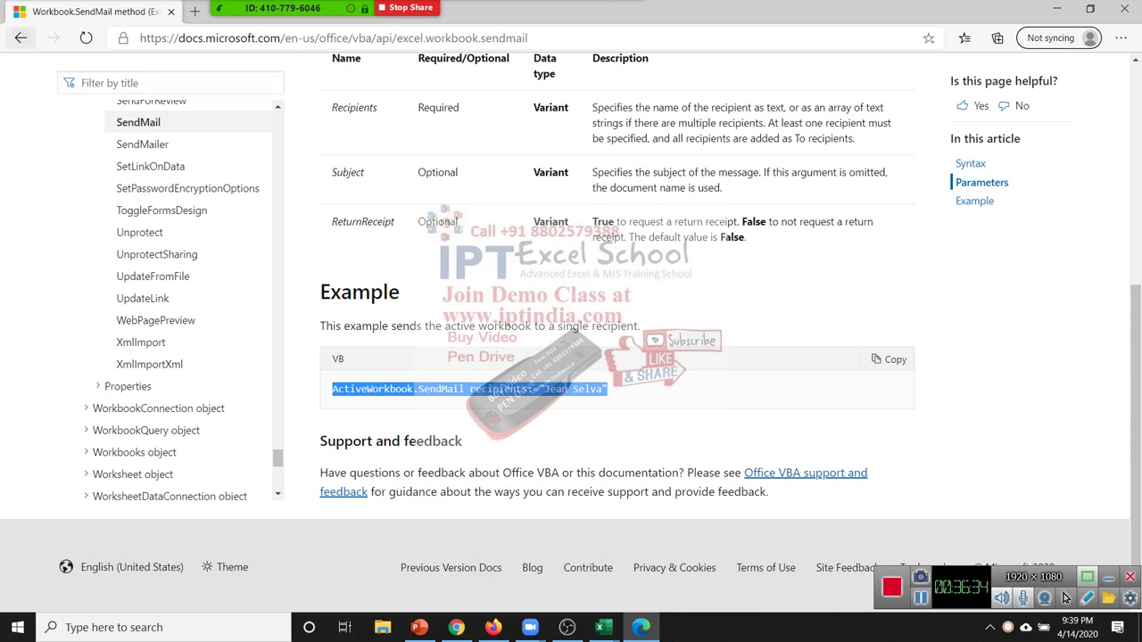
{"action": "left_click", "coordinate": [21, 38]}
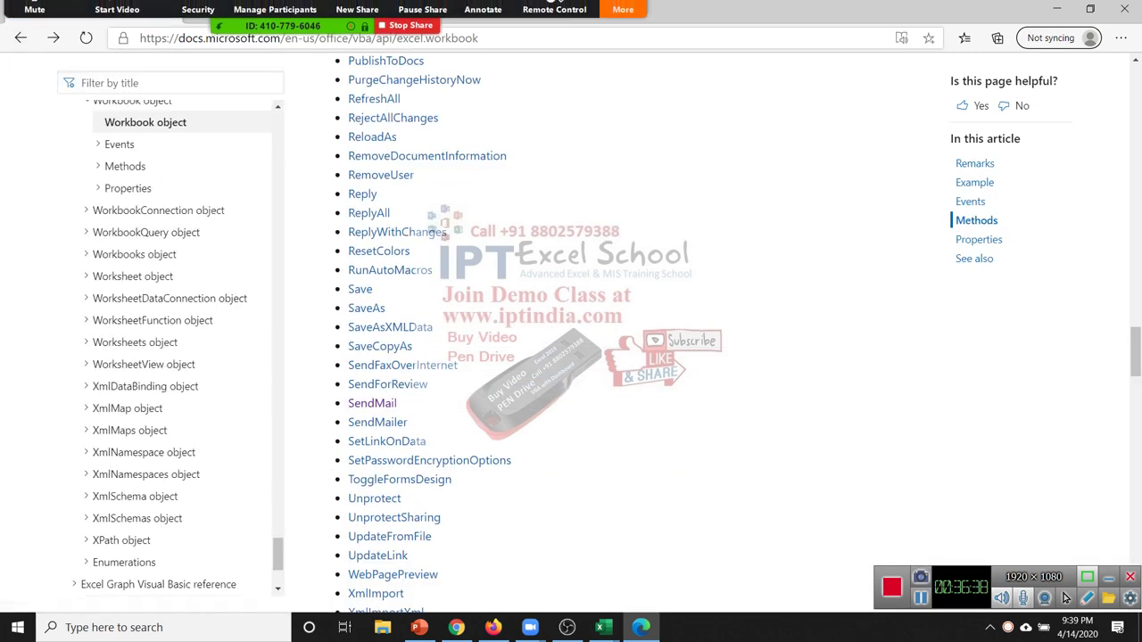
- Look at the meeting's group chat and close it again
{"action": "left_click", "coordinate": [623, 18]}
{"action": "left_click", "coordinate": [635, 53]}
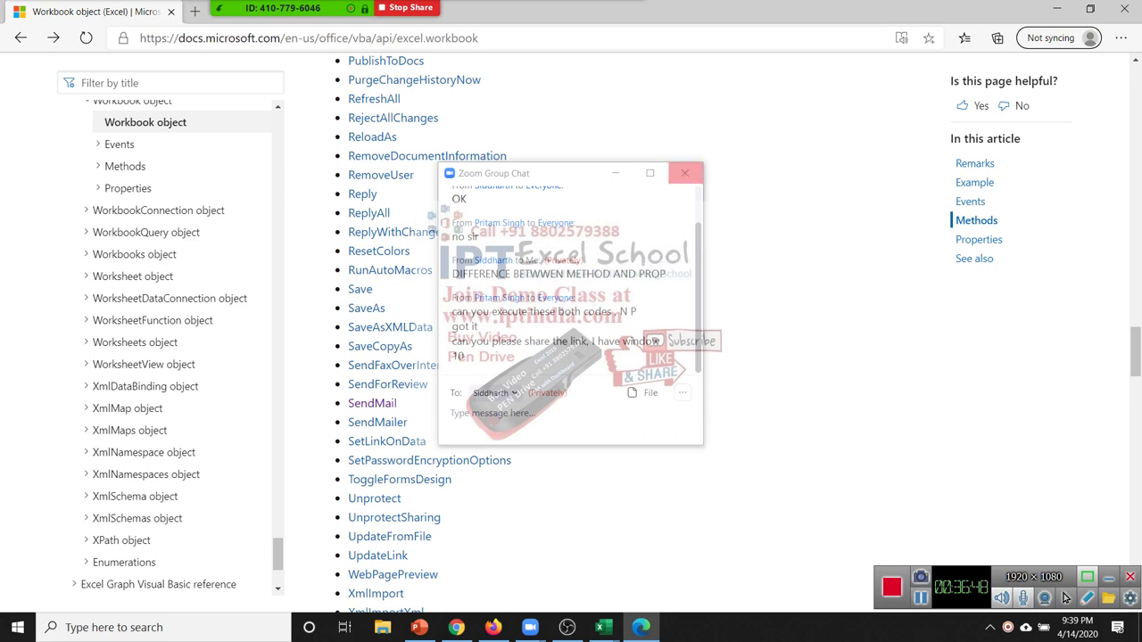
{"action": "left_click", "coordinate": [684, 172]}
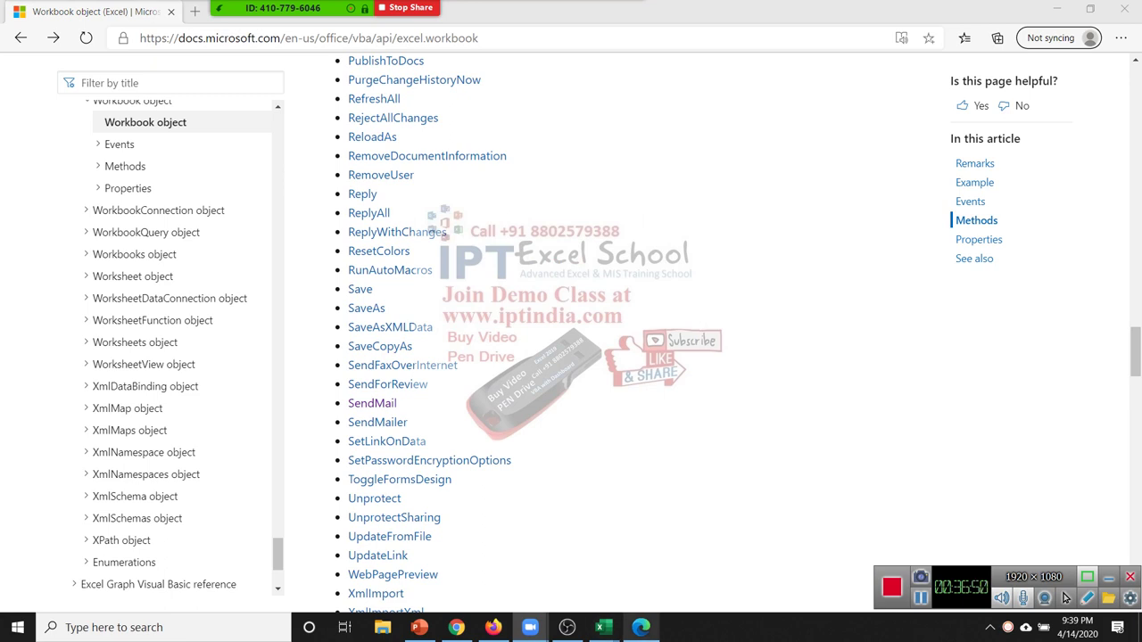
- Switch from the docs browser to Excel and show its window previews
{"action": "left_click", "coordinate": [589, 571]}
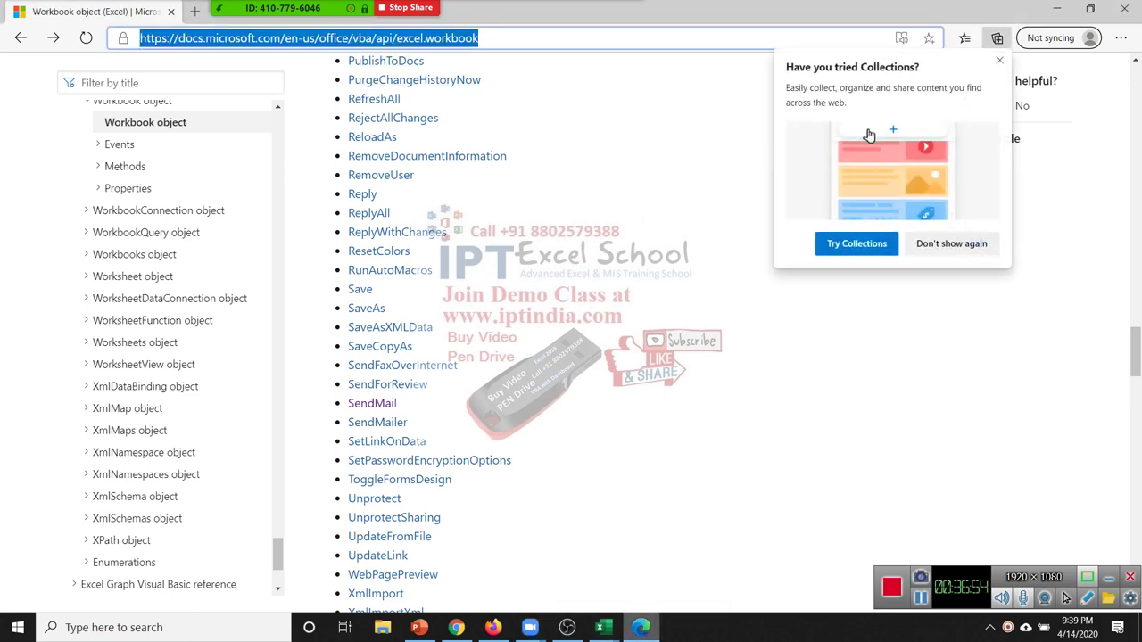
{"action": "key", "text": "alt+Tab"}
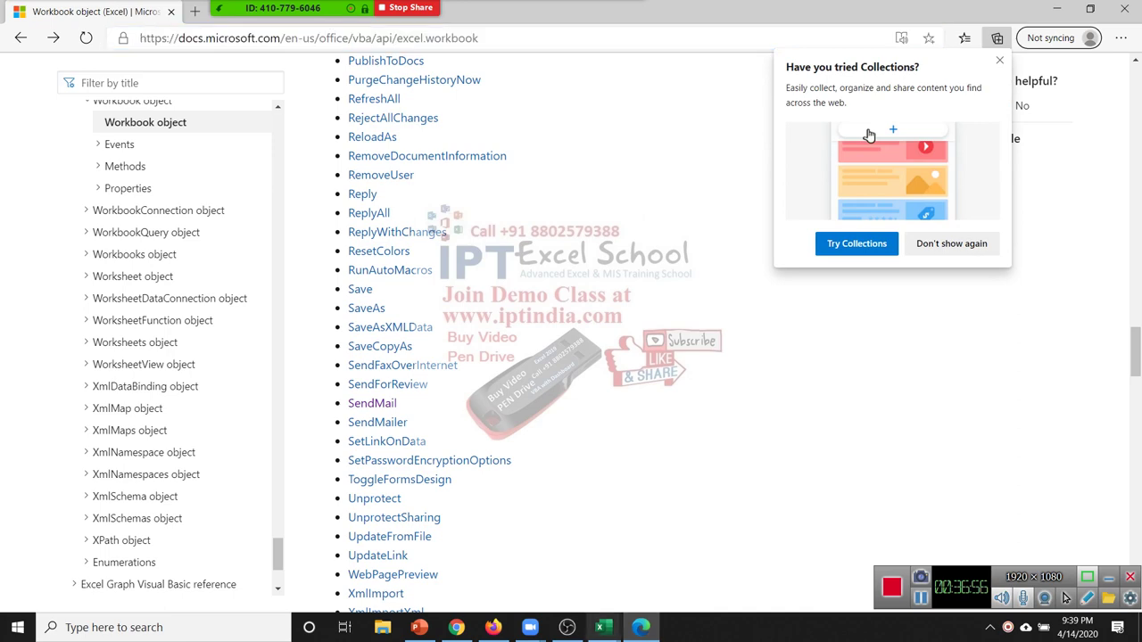
{"action": "left_click", "coordinate": [601, 627]}
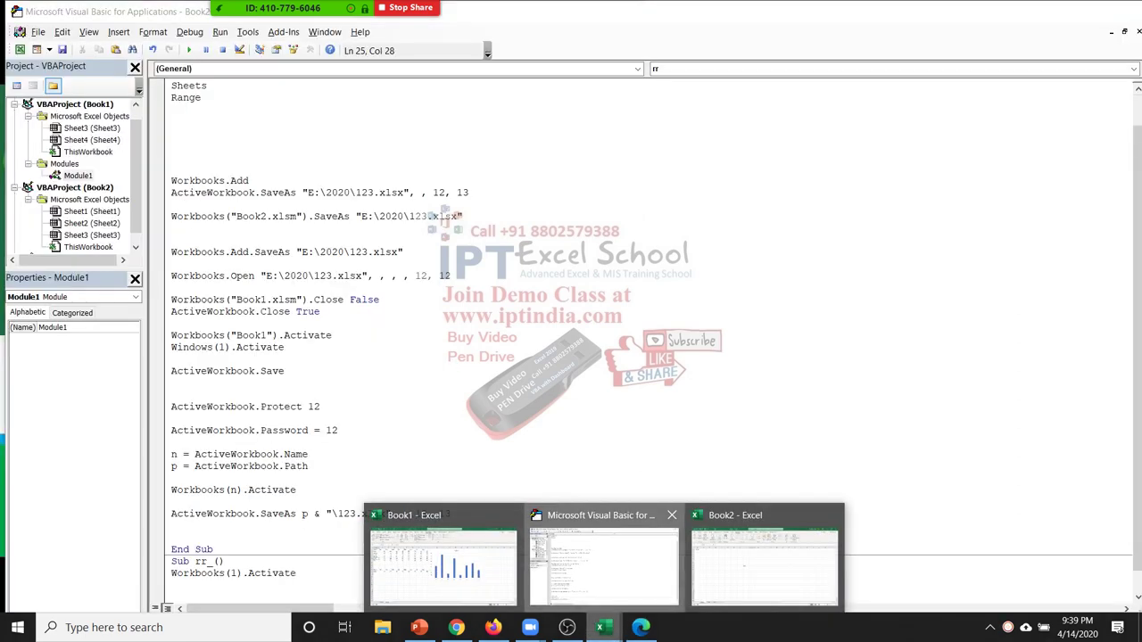
- In the VBA editor, go to the end of Workbooks("Book1").Activate, then return to Edge
{"action": "left_click", "coordinate": [604, 563]}
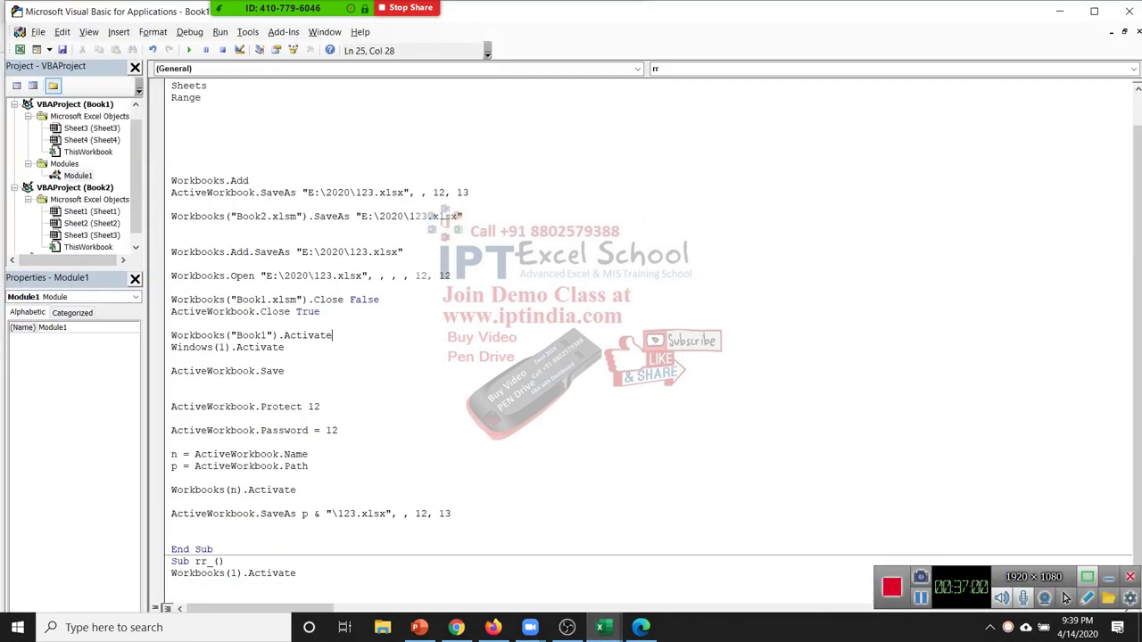
{"action": "left_click", "coordinate": [332, 336]}
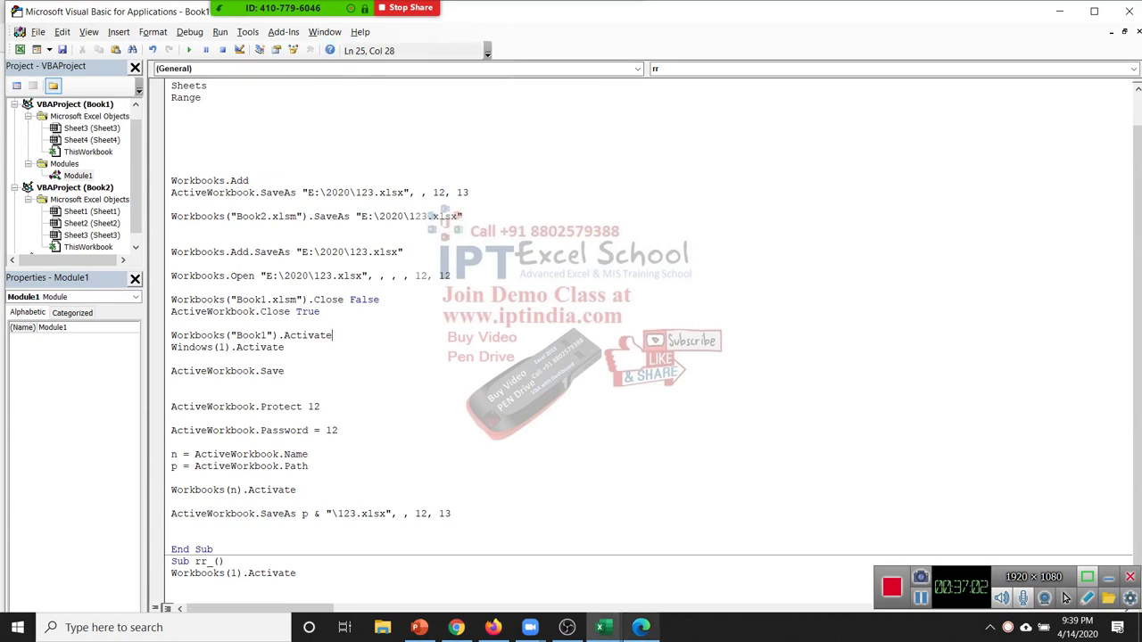
{"action": "key", "text": "alt+Tab"}
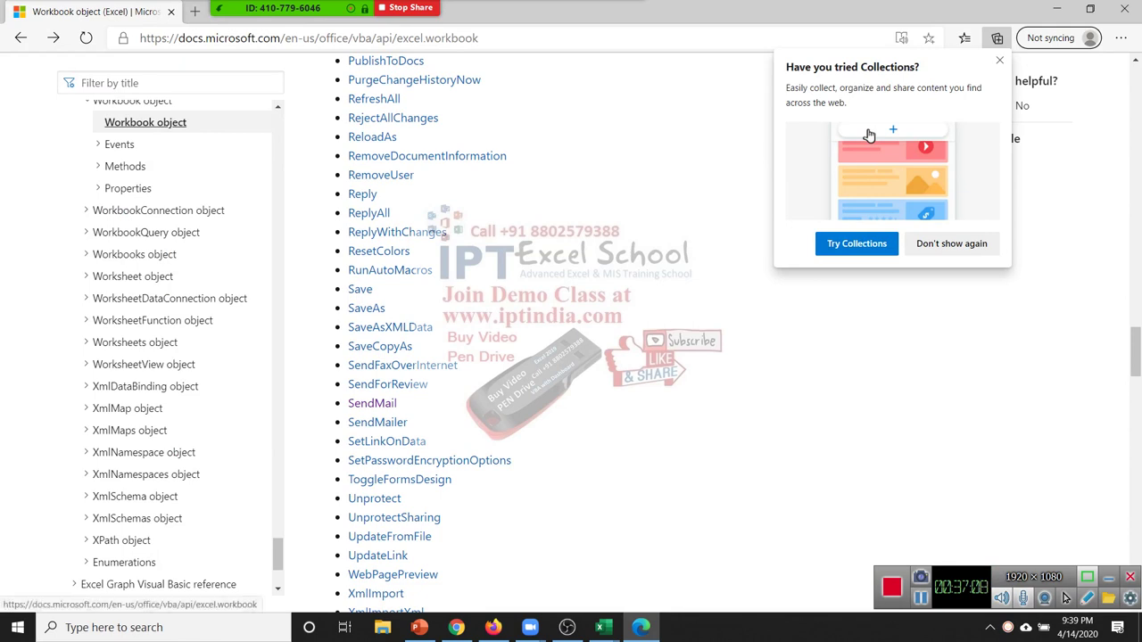
- Switch to Chrome, move to the last tab, and load web.whatsapp.com
{"action": "left_click", "coordinate": [309, 38]}
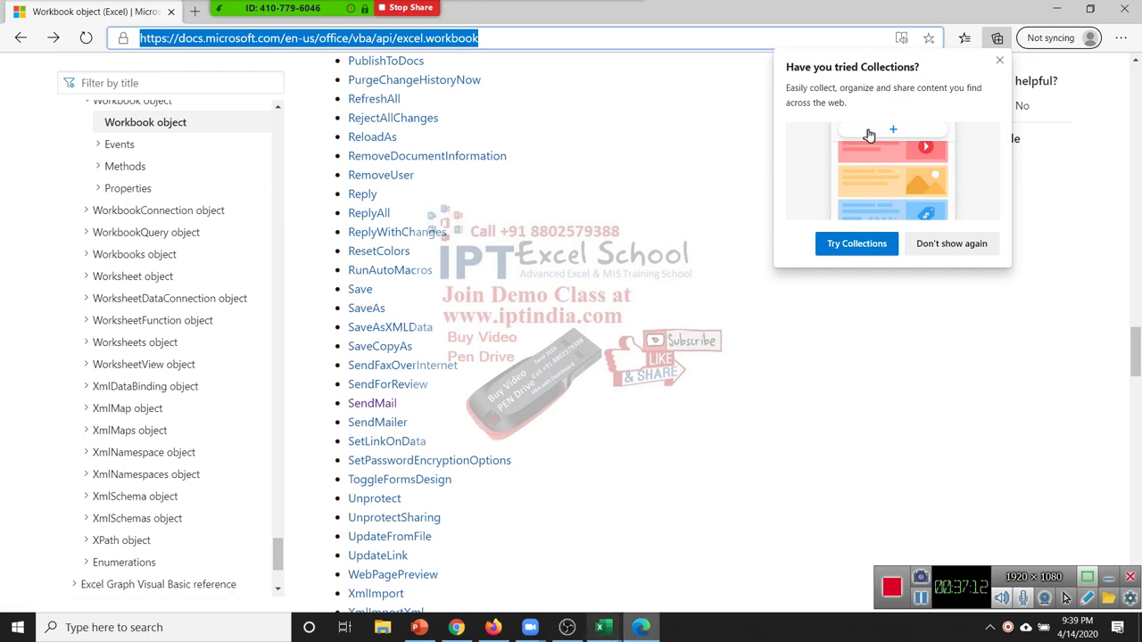
{"action": "left_click", "coordinate": [456, 627]}
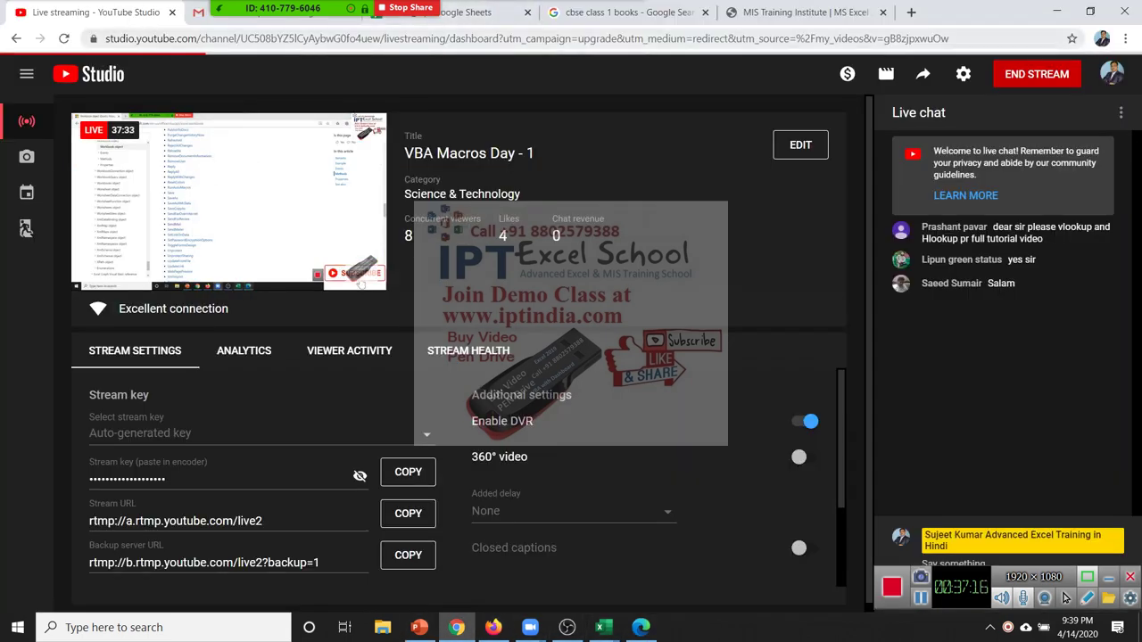
{"action": "key", "text": "ctrl+Tab"}
{"action": "key", "text": "ctrl+Tab"}
{"action": "key", "text": "ctrl+Tab"}
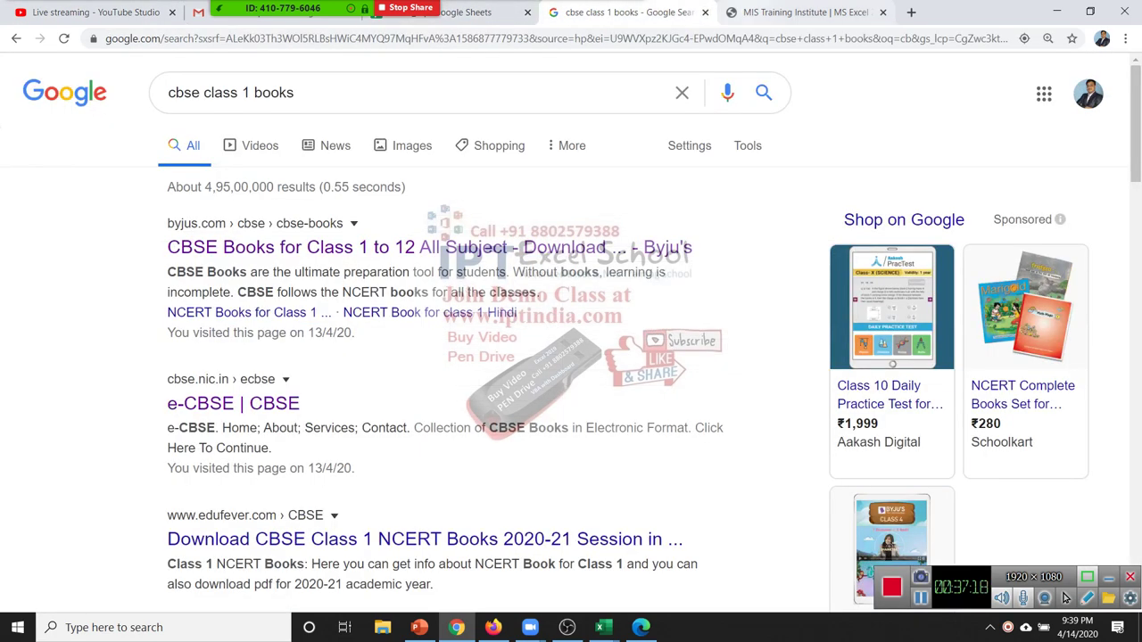
{"action": "key", "text": "ctrl+Tab"}
{"action": "key", "text": "ctrl+l"}
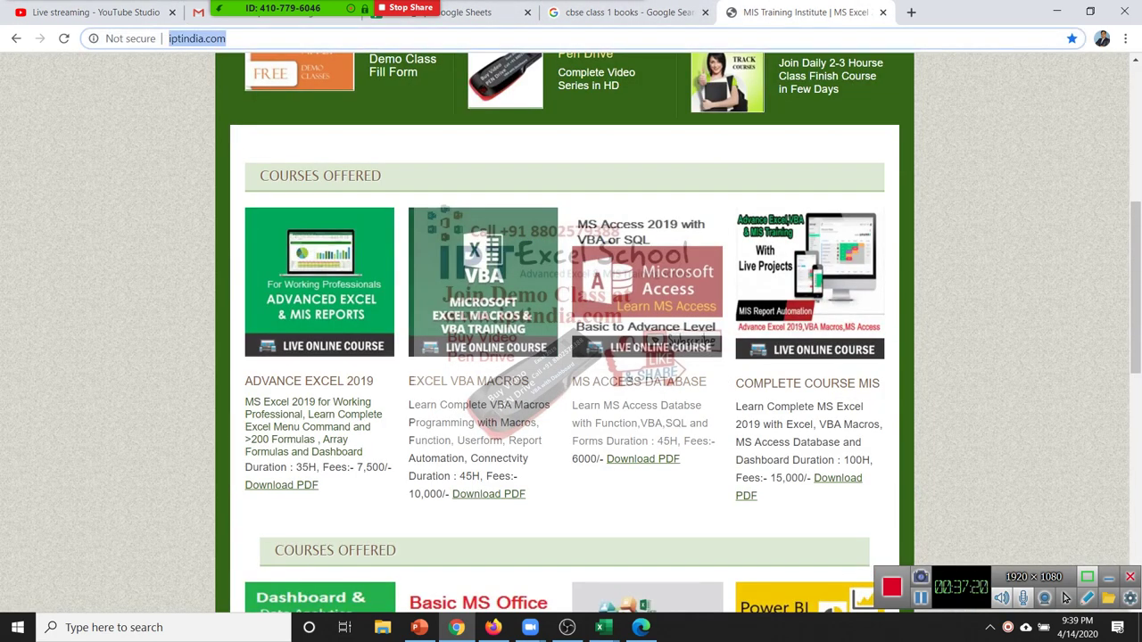
{"action": "type", "text": "we"}
{"action": "key", "text": "Return"}
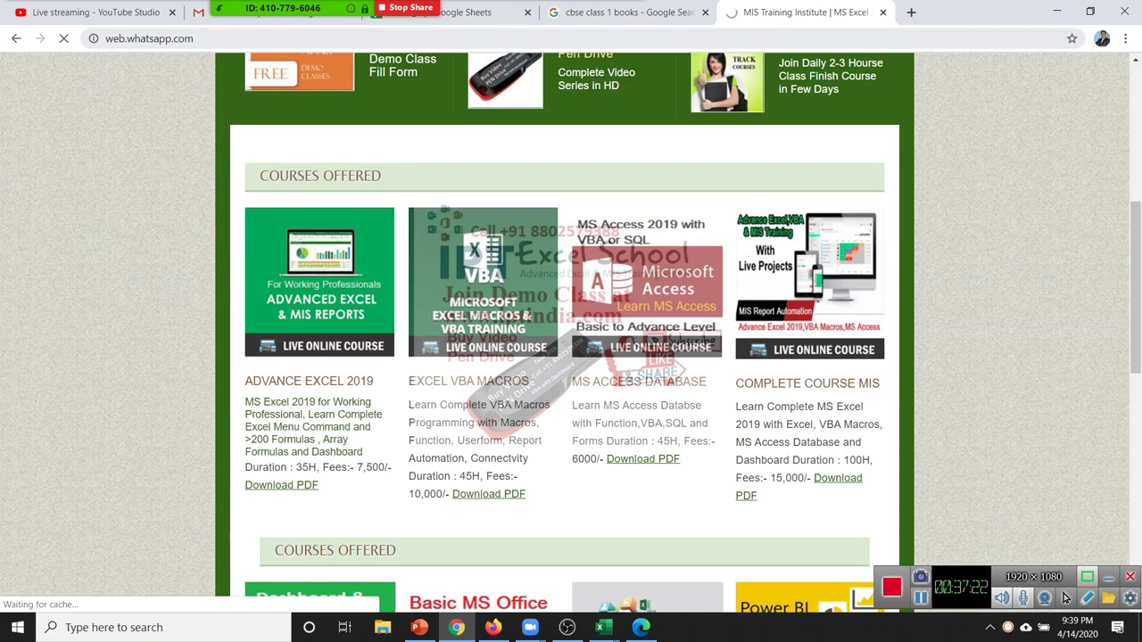